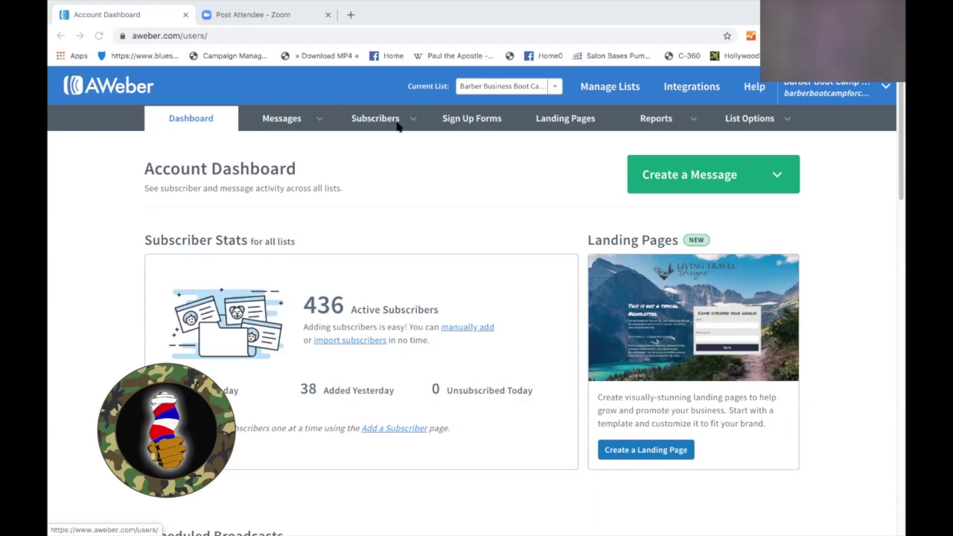
Review the existing mailing lists offered in the current list selector.
left_click(557, 88)
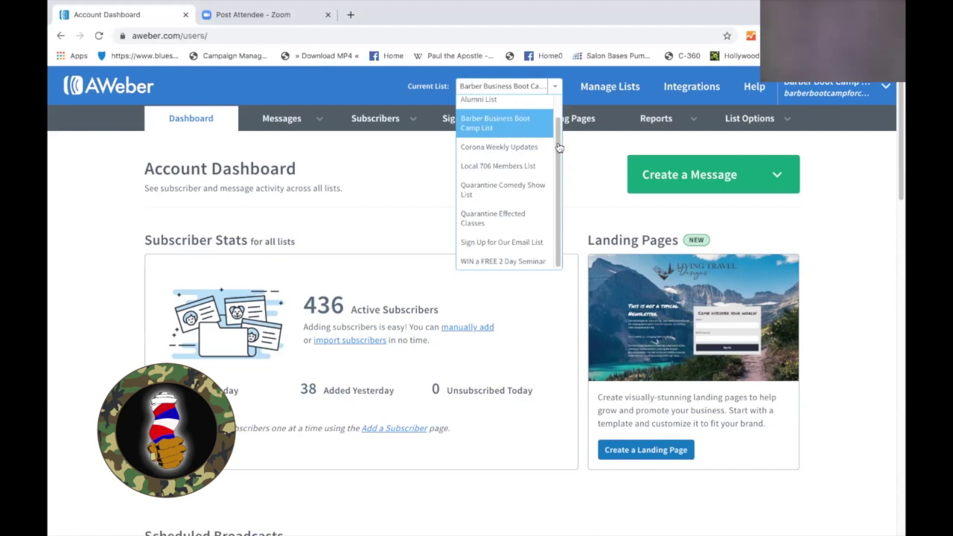
scroll(558, 109, "up", 1)
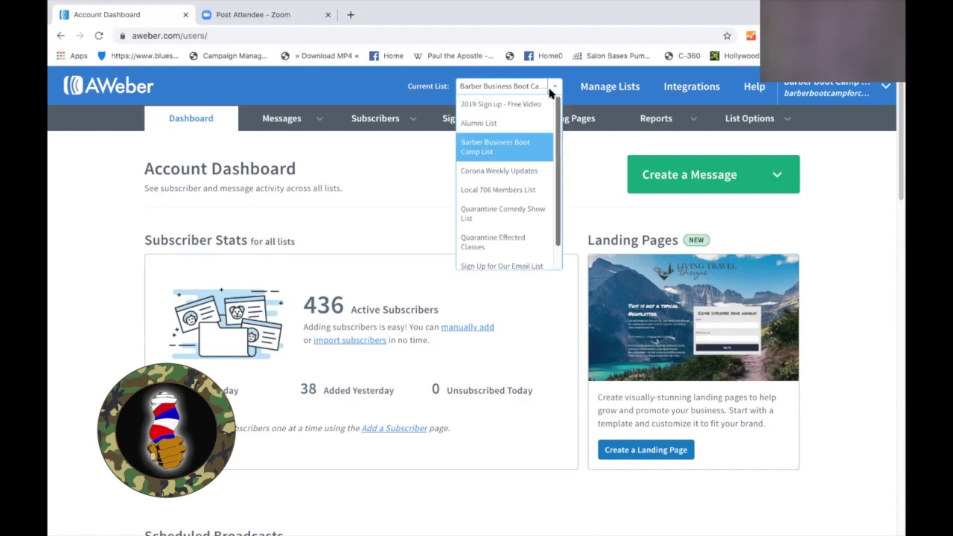
left_click(551, 90)
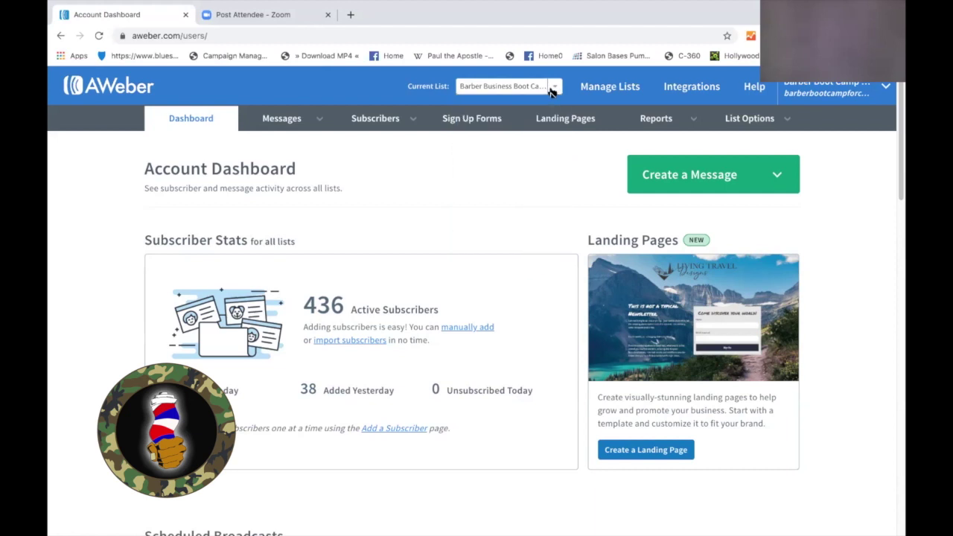
Go to the list management page and start creating a new list.
left_click(604, 87)
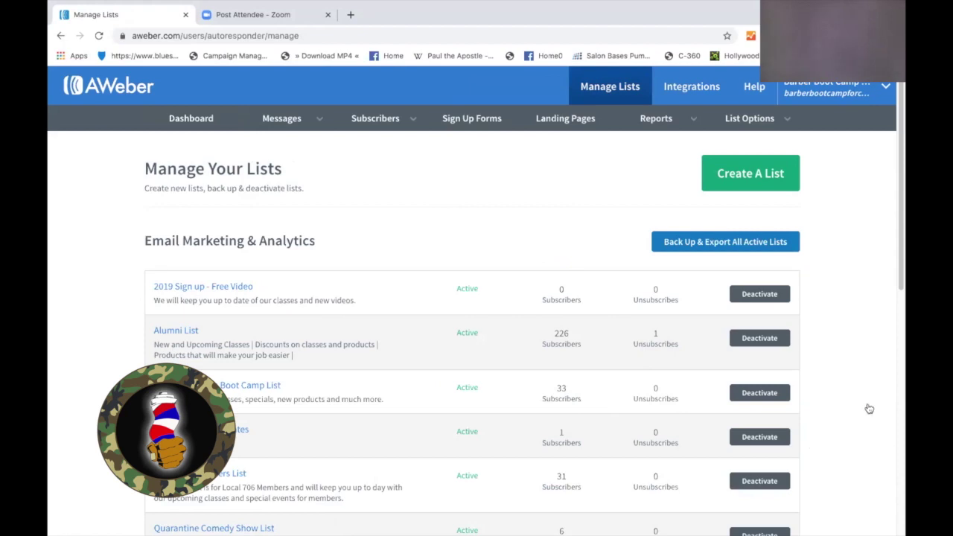
mouse_move(893, 265)
left_mouse_down()
mouse_move(892, 372)
mouse_move(882, 257)
left_mouse_up()
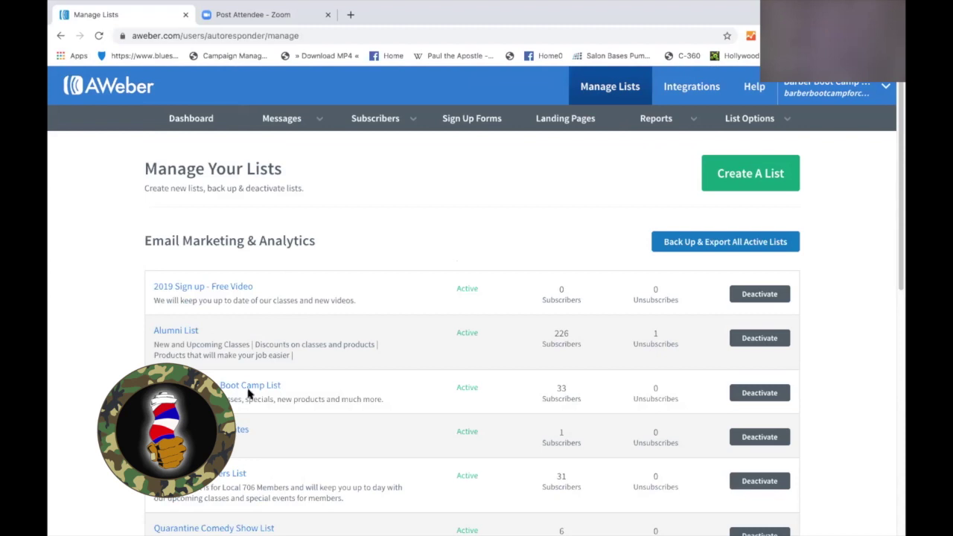
left_click(736, 177)
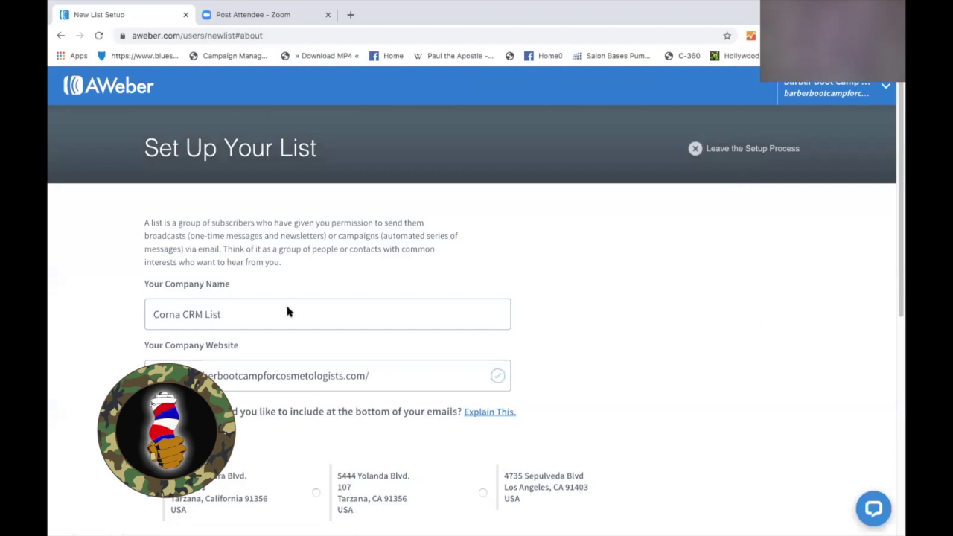
Replace the company name in the list setup with "Test List for Zoom".
left_click(233, 314)
left_click_drag(233, 314, 149, 314)
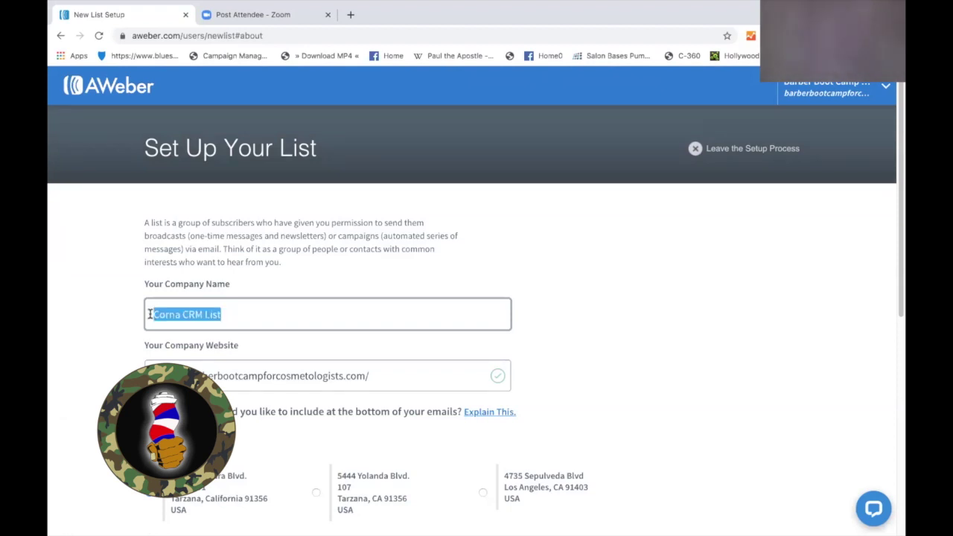
key("BackSpace")
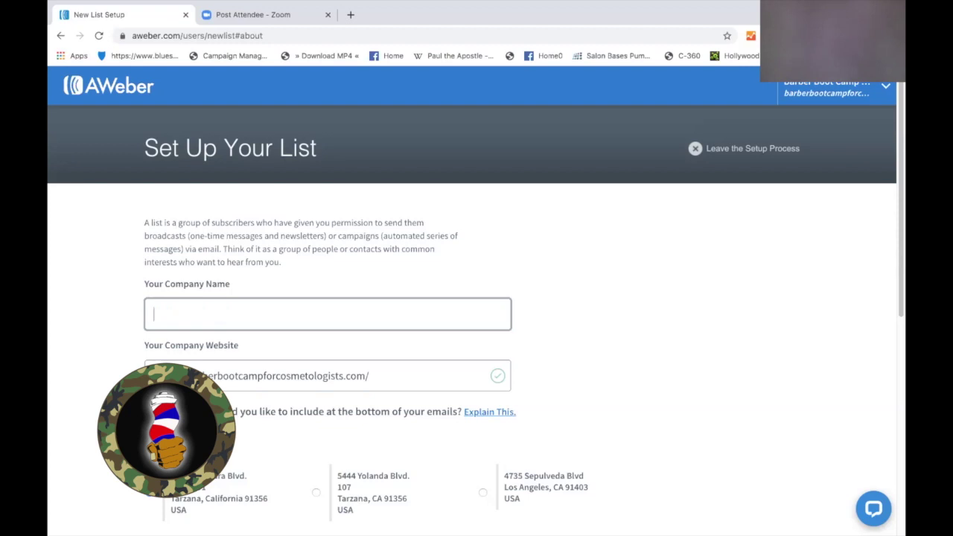
type("Test List for Zooo")
key("BackSpace")
type("m")
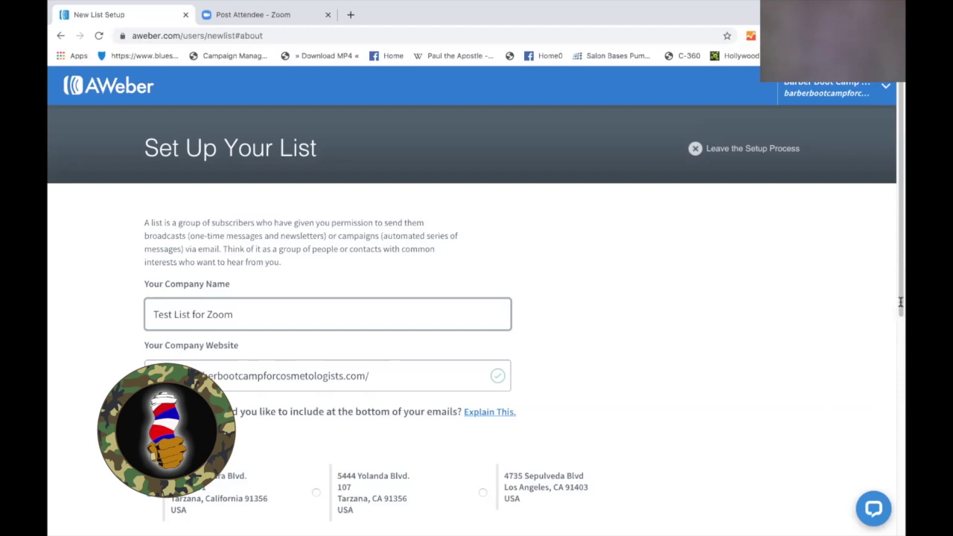
Replace the sender name shown with the emails with "Test List".
scroll(900, 301, "down", 2)
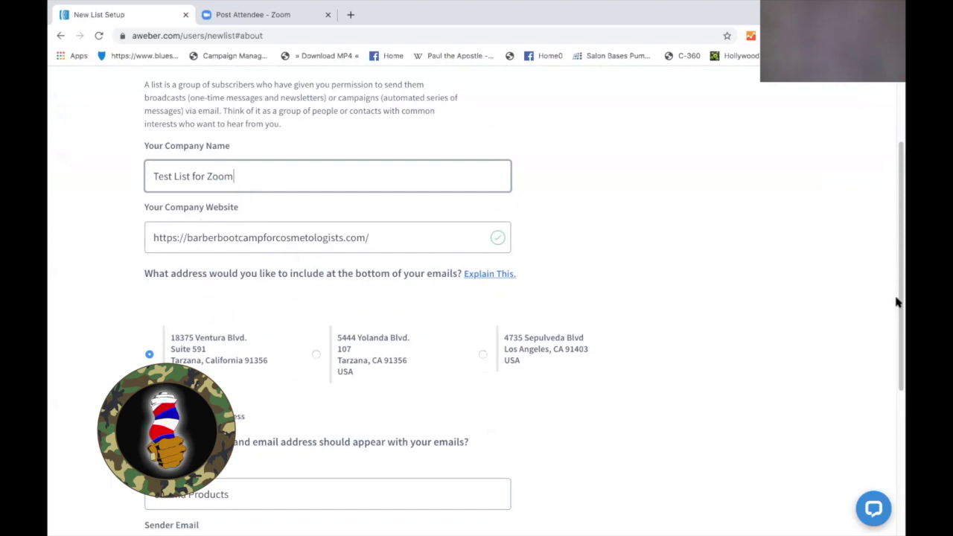
left_click_drag(896, 304, 882, 468)
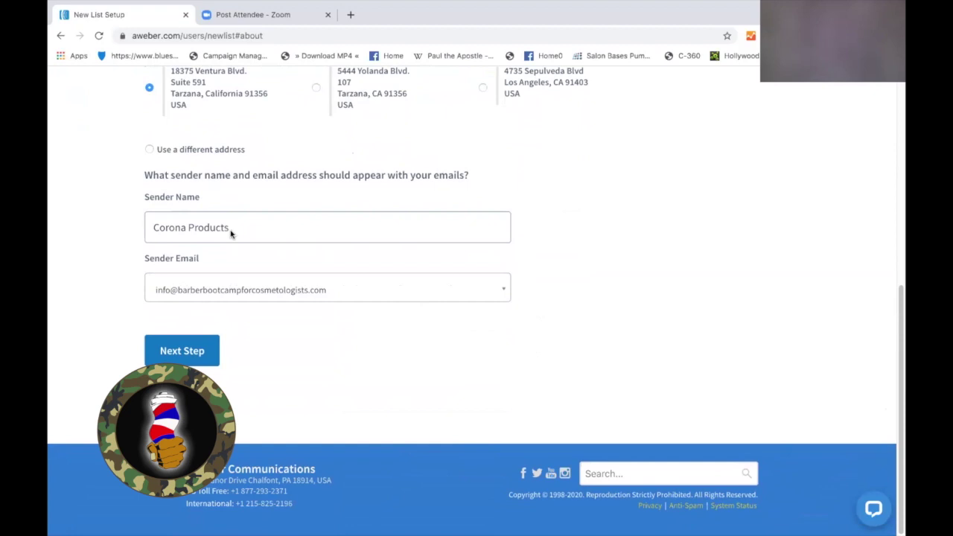
left_click_drag(230, 228, 119, 226)
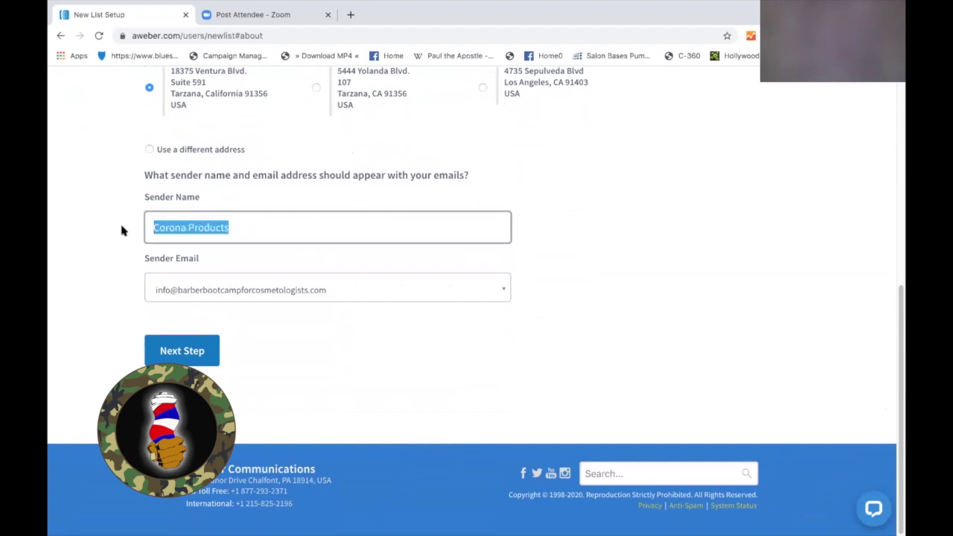
key("BackSpace")
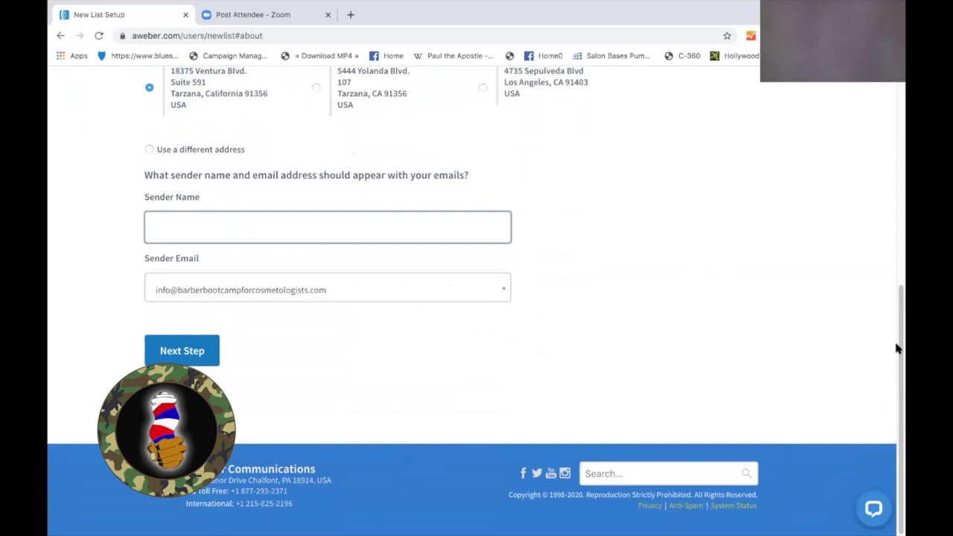
type("Test List")
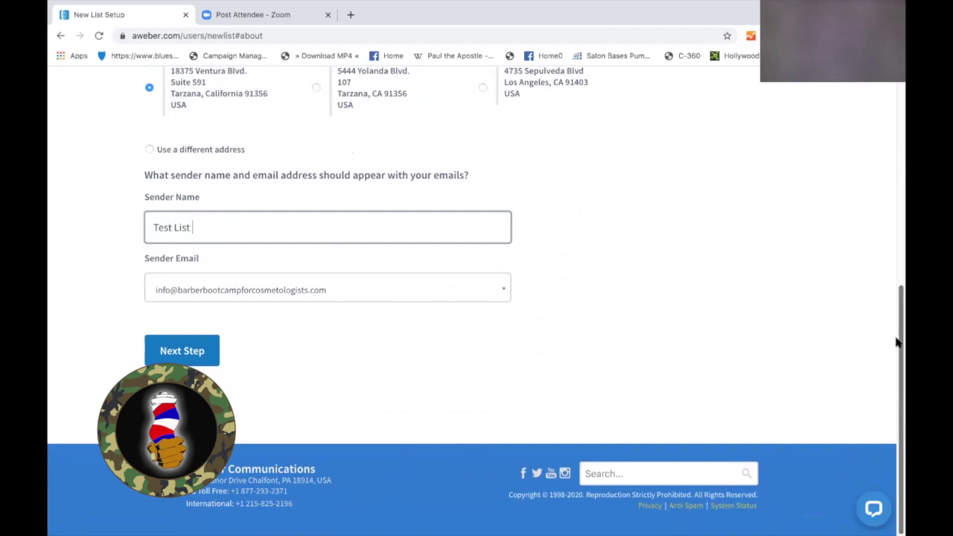
Review the available sender email addresses and proceed to the list description stage.
mouse_move(897, 339)
left_mouse_down()
mouse_move(887, 94)
mouse_move(897, 335)
left_mouse_up()
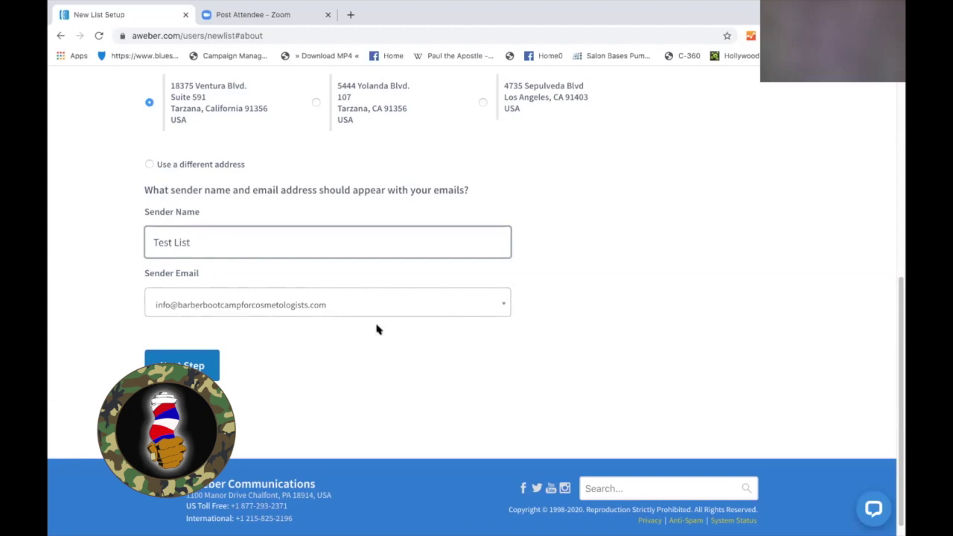
left_click(504, 306)
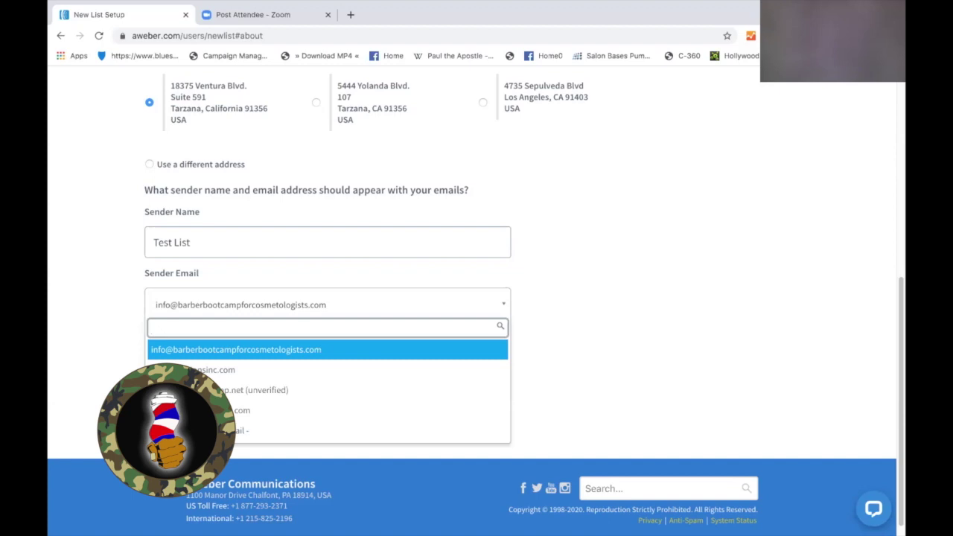
left_click(541, 374)
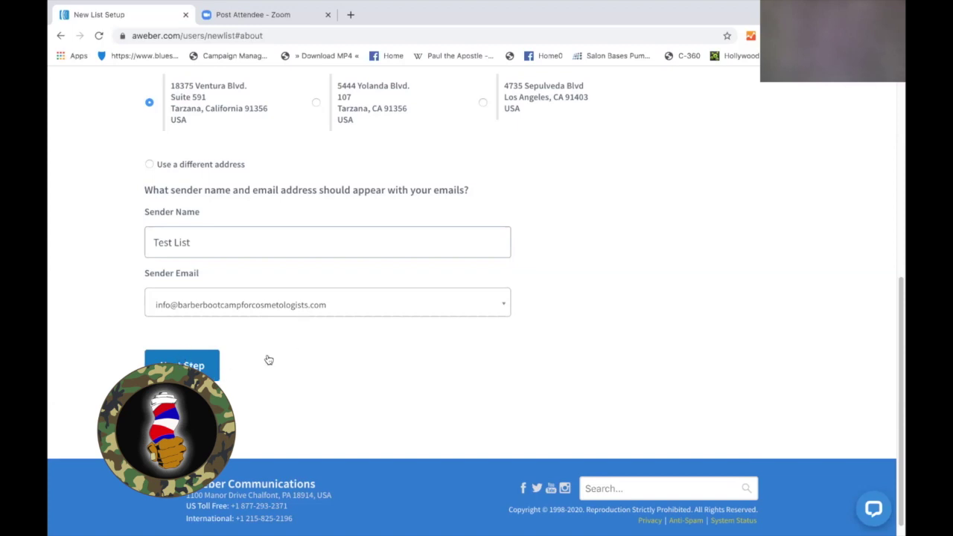
left_click(198, 365)
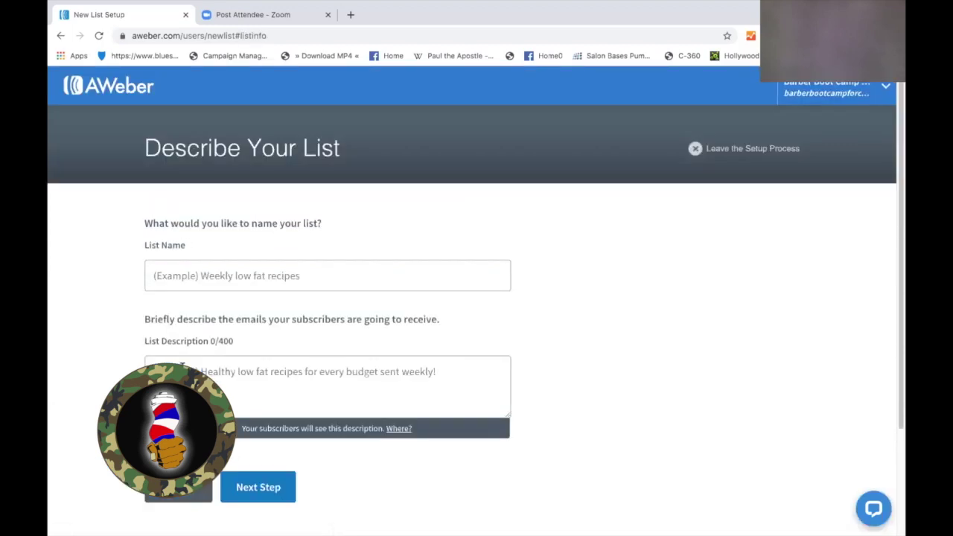
Name the new list "Test List for New Users".
left_click(253, 267)
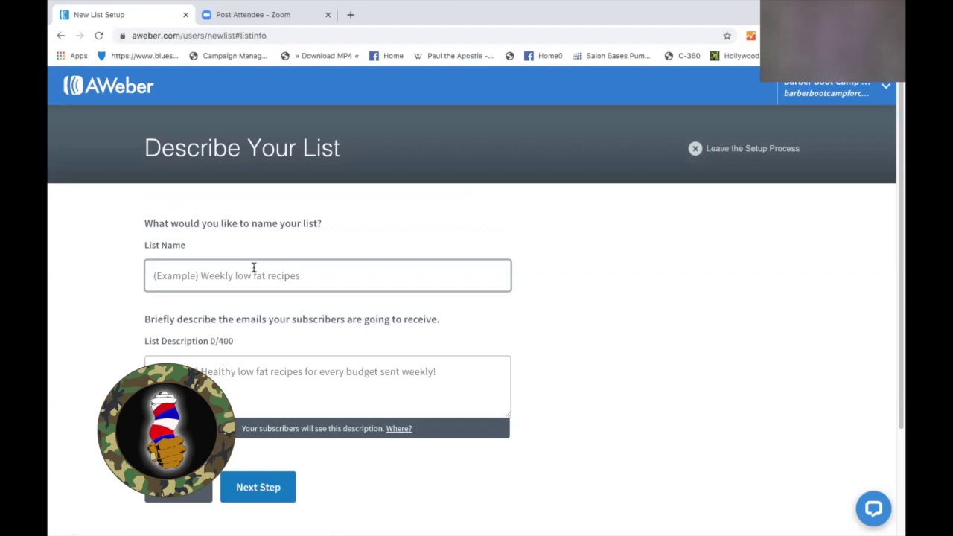
type("Test")
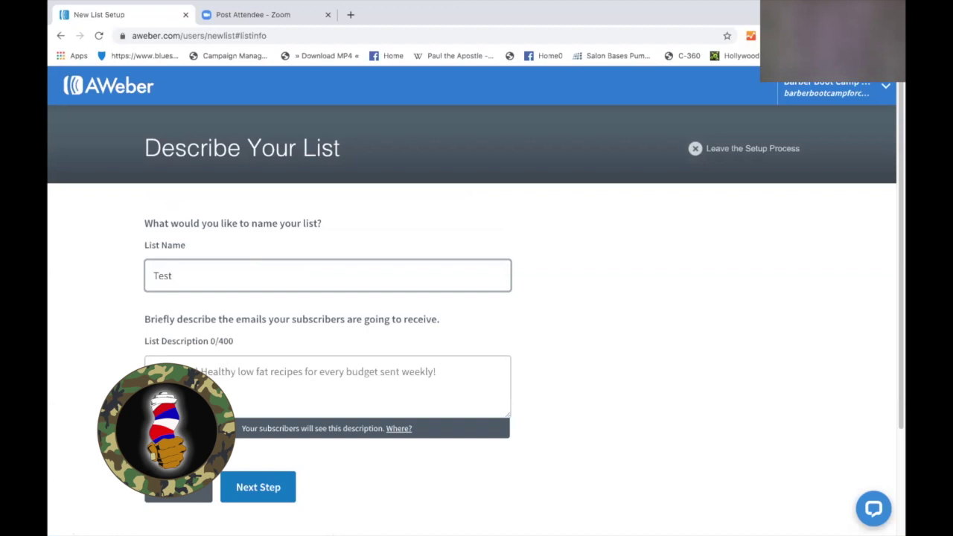
type(" List for New Users")
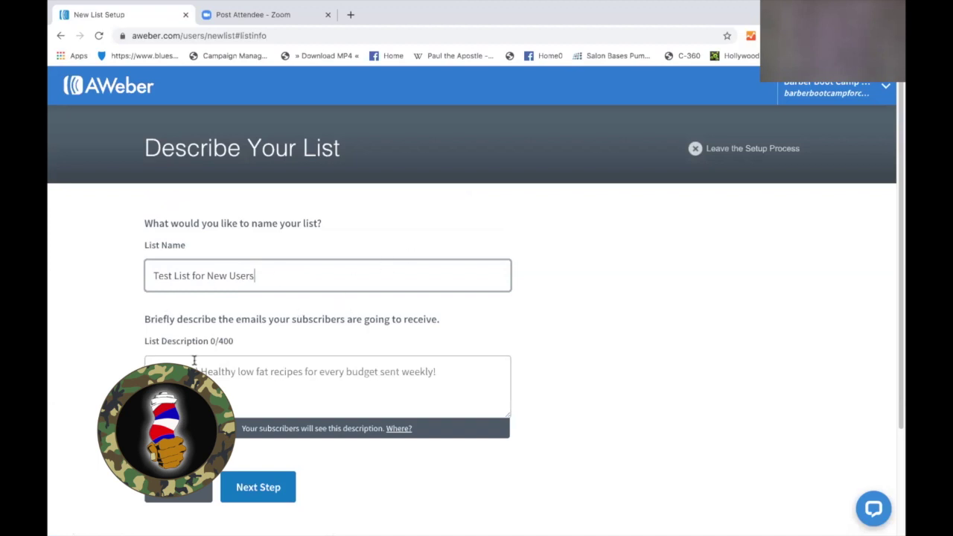
Enter "Tips and tools to learn to automate your business" as the list description and proceed to the confirmation message.
left_click(193, 365)
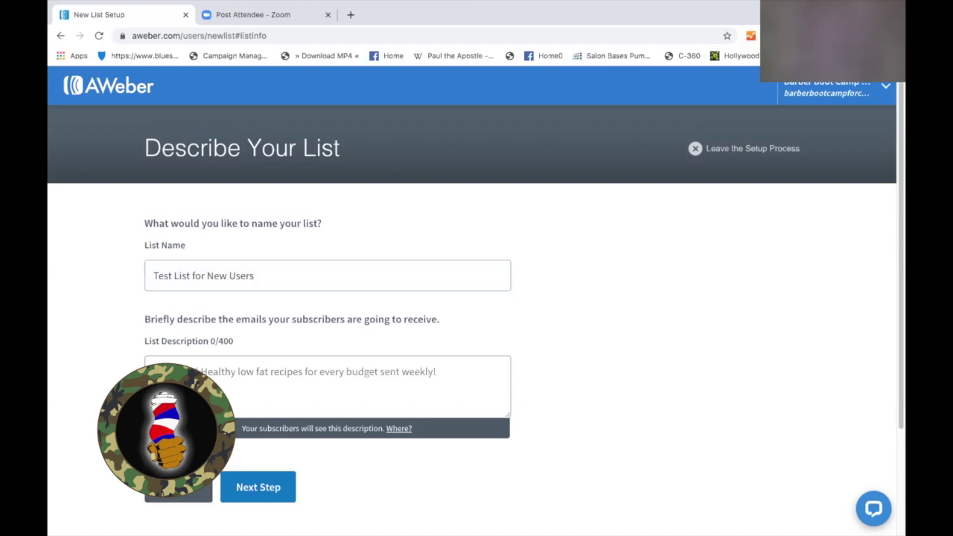
type("H")
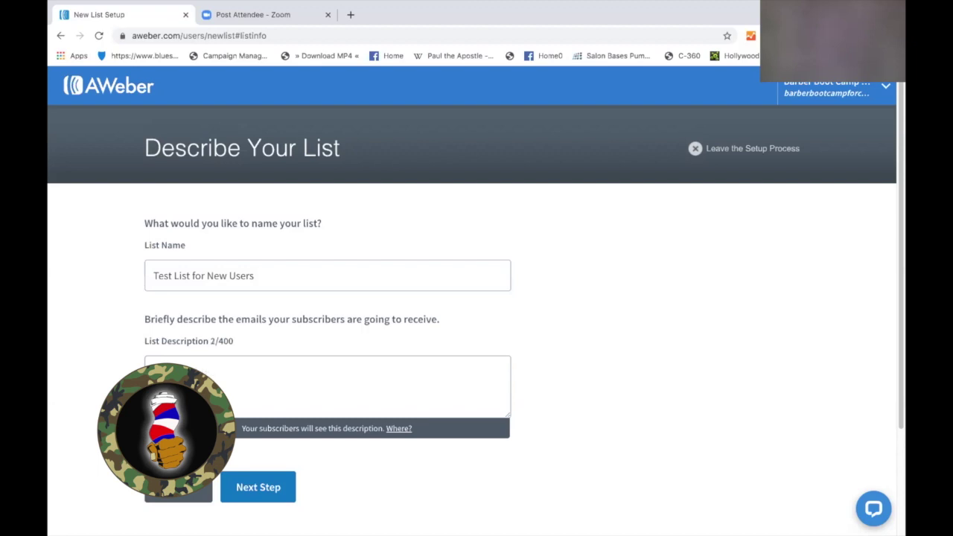
type("tools to ")
type("learn ")
type("to aut")
type("omat")
type("e")
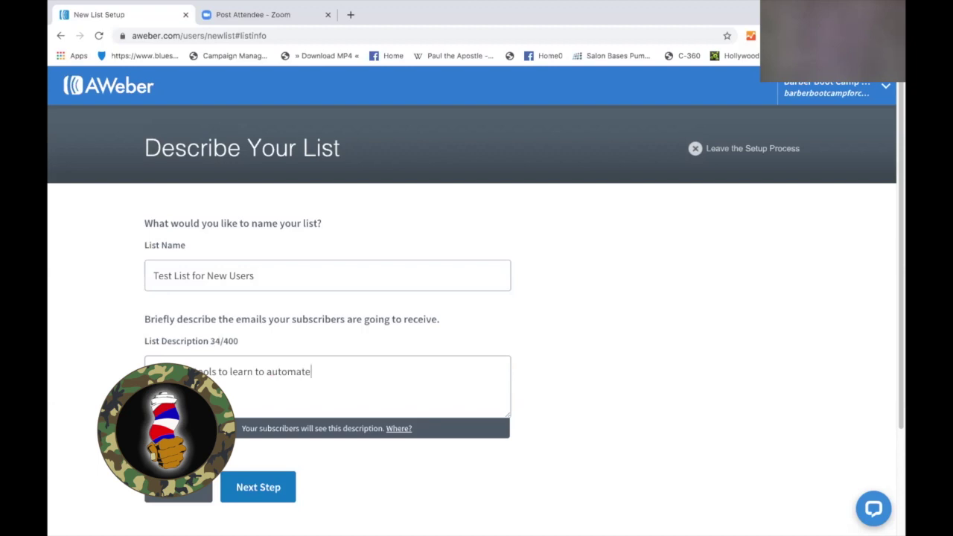
type(" your business")
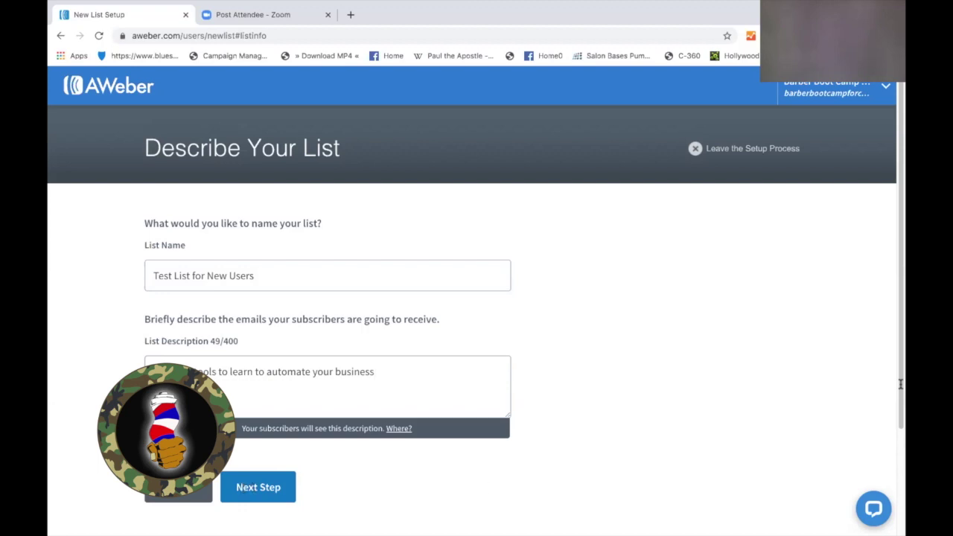
scroll(896, 392, "down", 2)
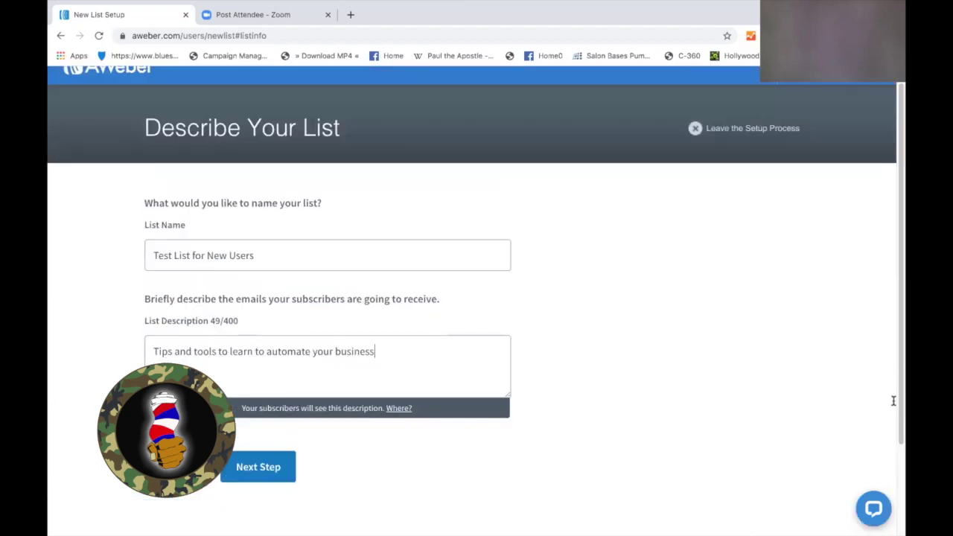
left_click(251, 470)
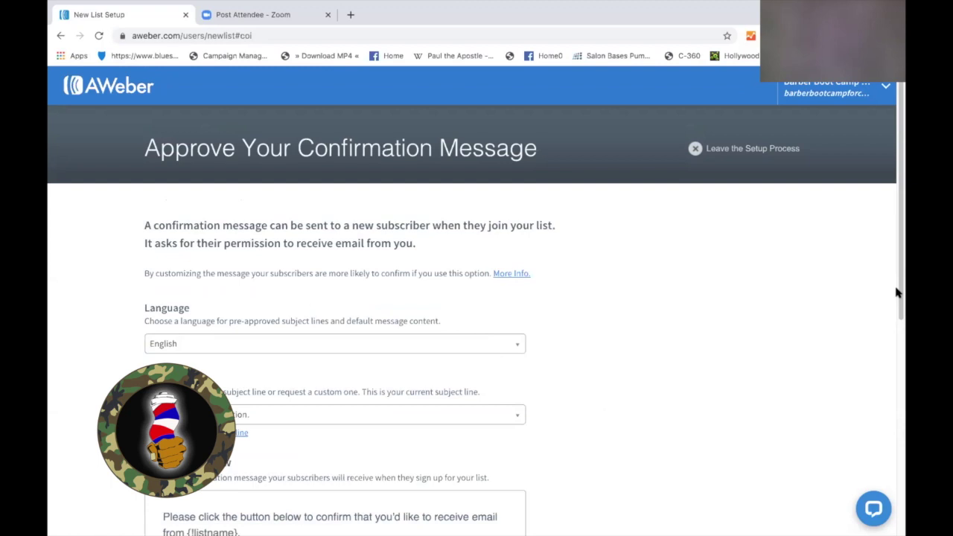
Examine the pre-approved subject lines available for the confirmation message.
left_click_drag(896, 292, 890, 367)
scroll(884, 382, "down", 1)
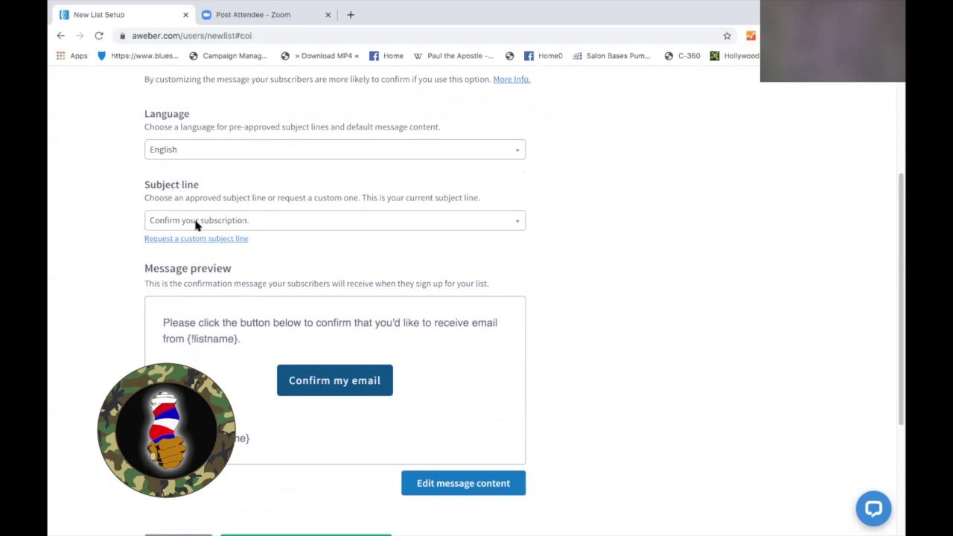
left_click(518, 222)
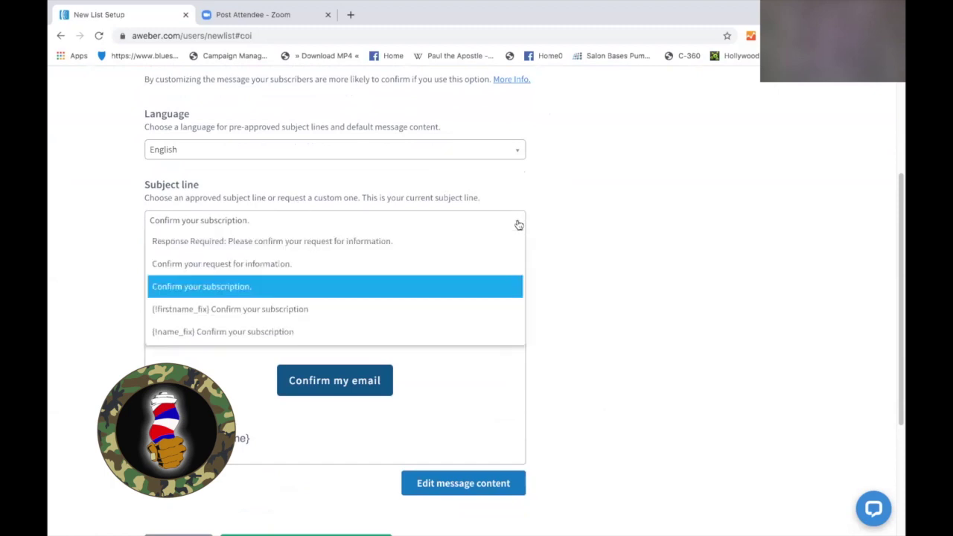
left_click(518, 225)
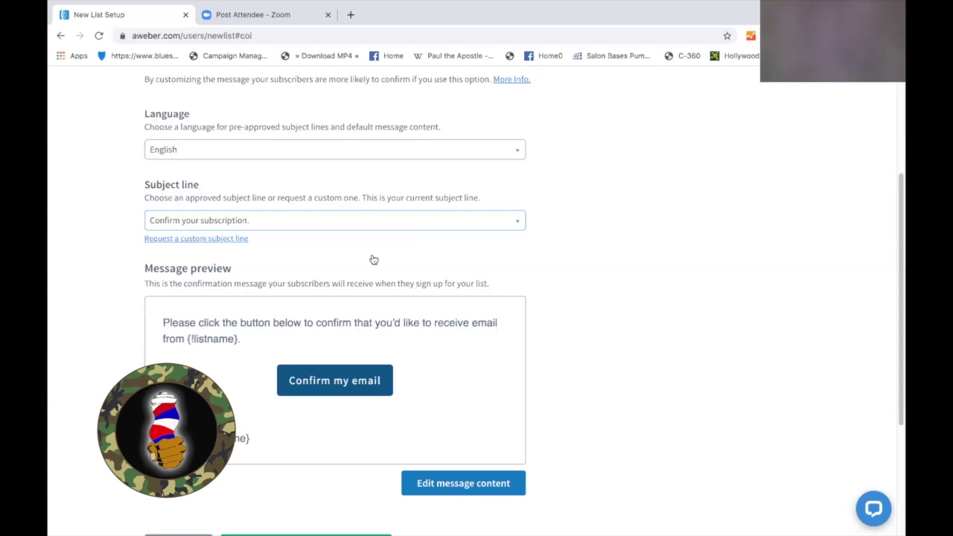
left_click(519, 225)
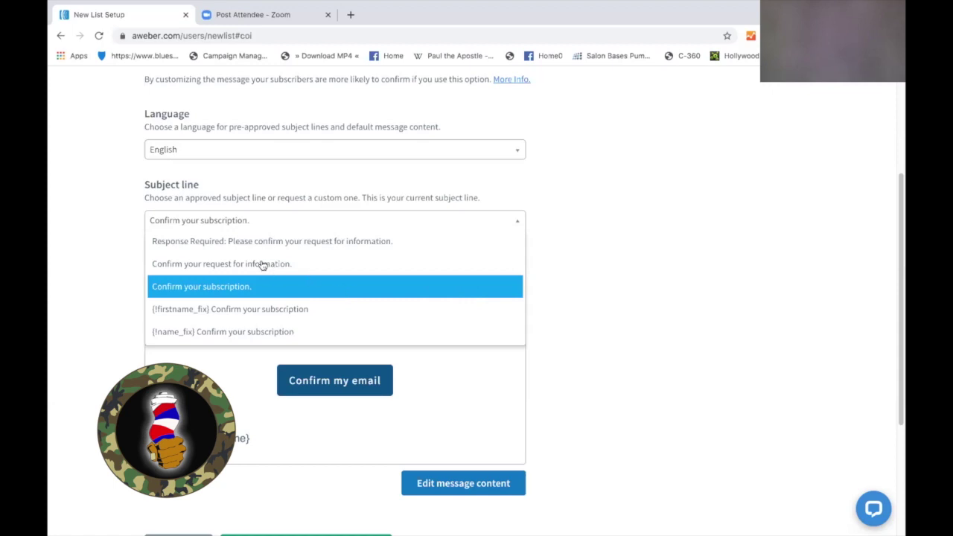
left_click(592, 261)
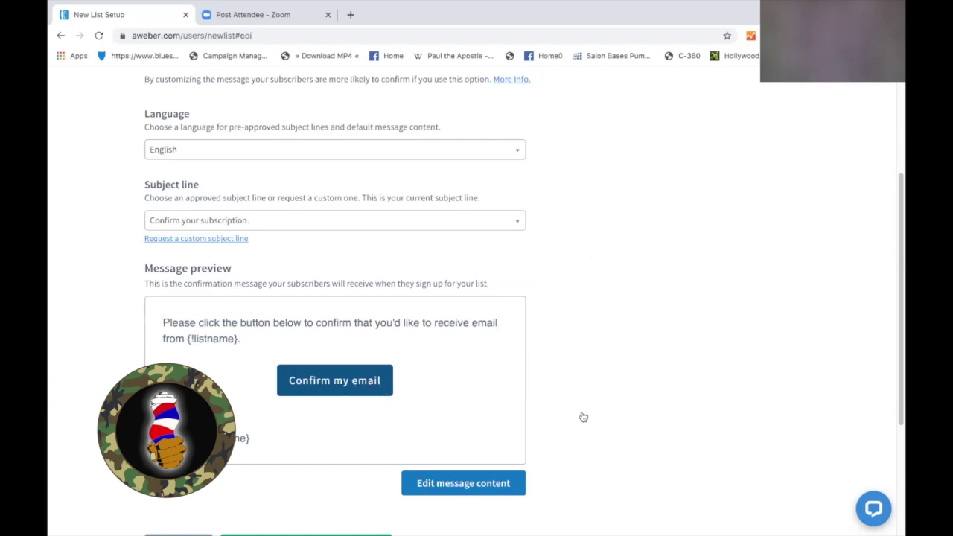
Open the confirmation message's content for editing.
scroll(583, 417, "down", 2)
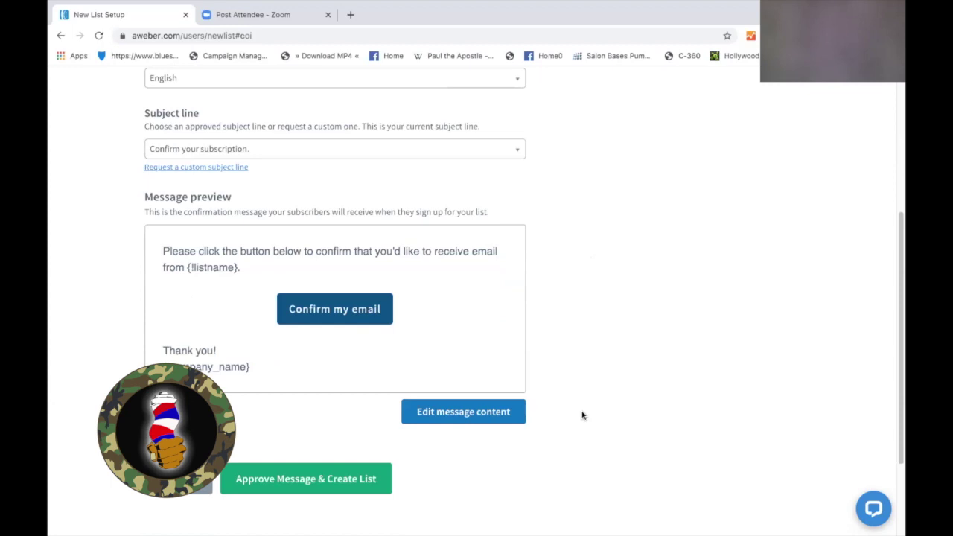
scroll(582, 415, "down", 2)
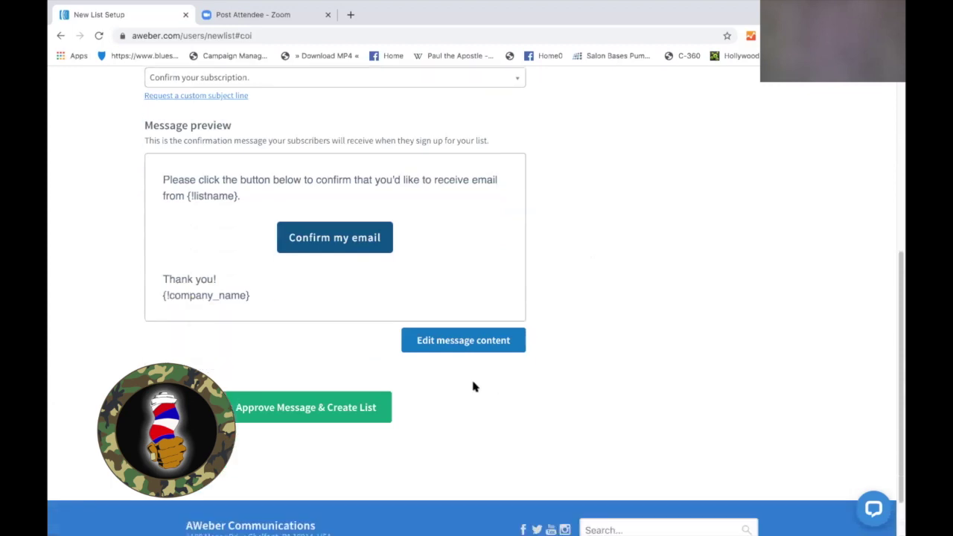
left_click(455, 341)
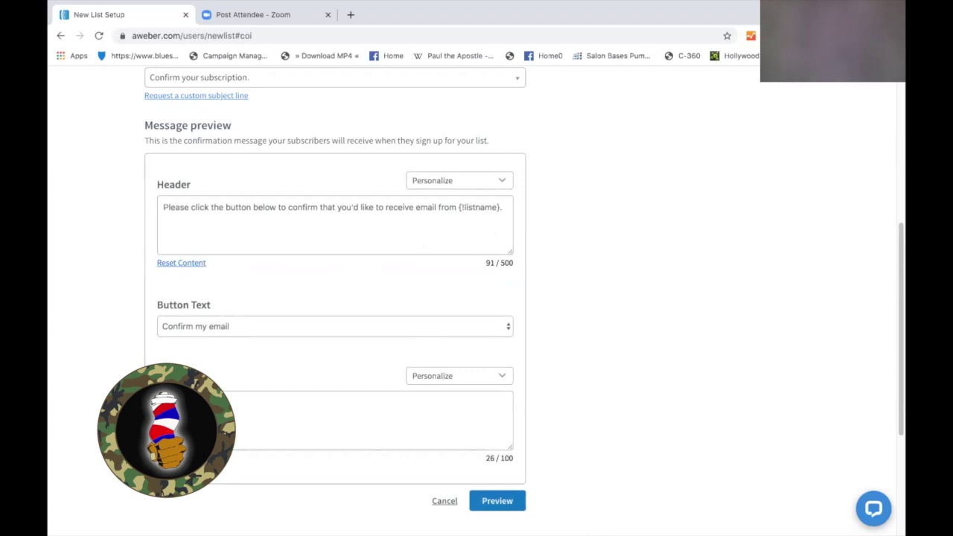
Insert the subscriber's first name after "Thank you" in the confirmation message's signature and preview the message.
left_click(223, 417)
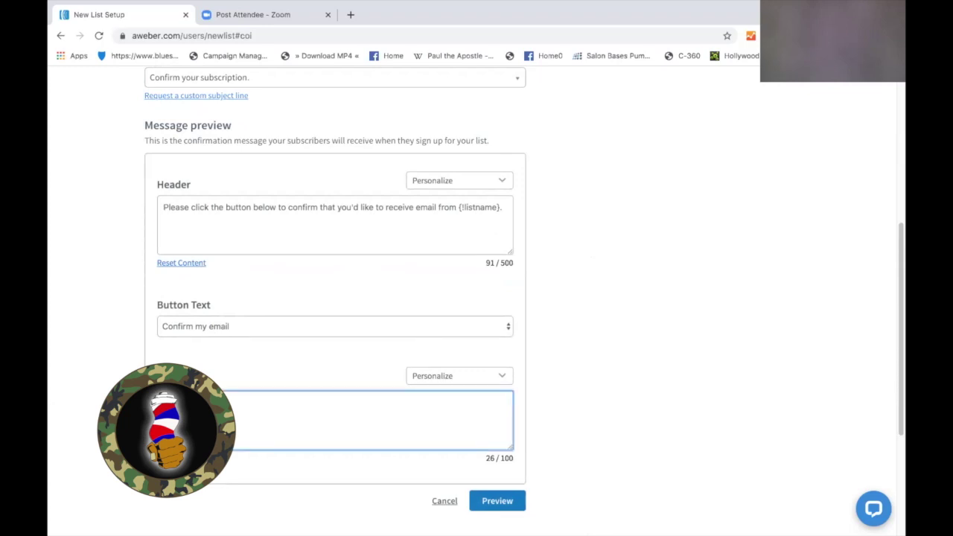
left_click(502, 376)
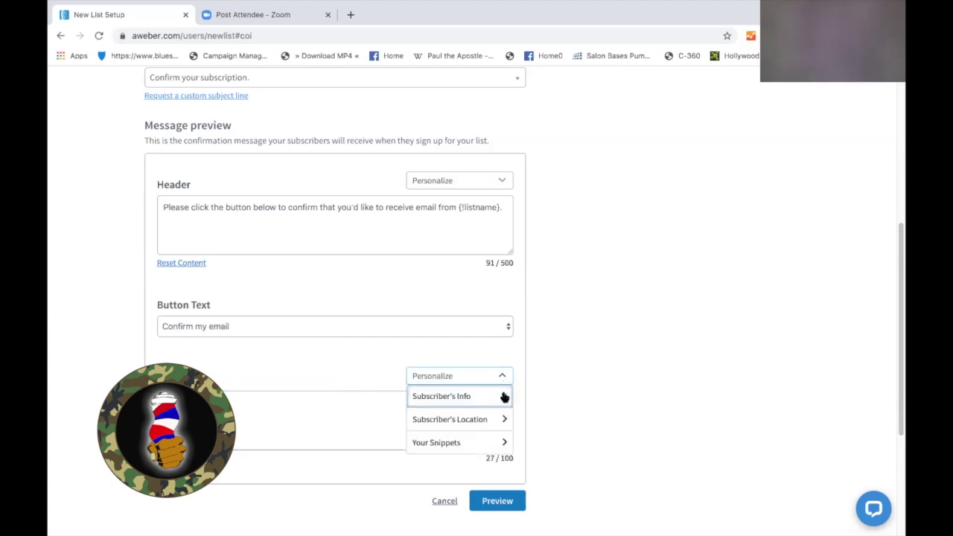
left_click(503, 396)
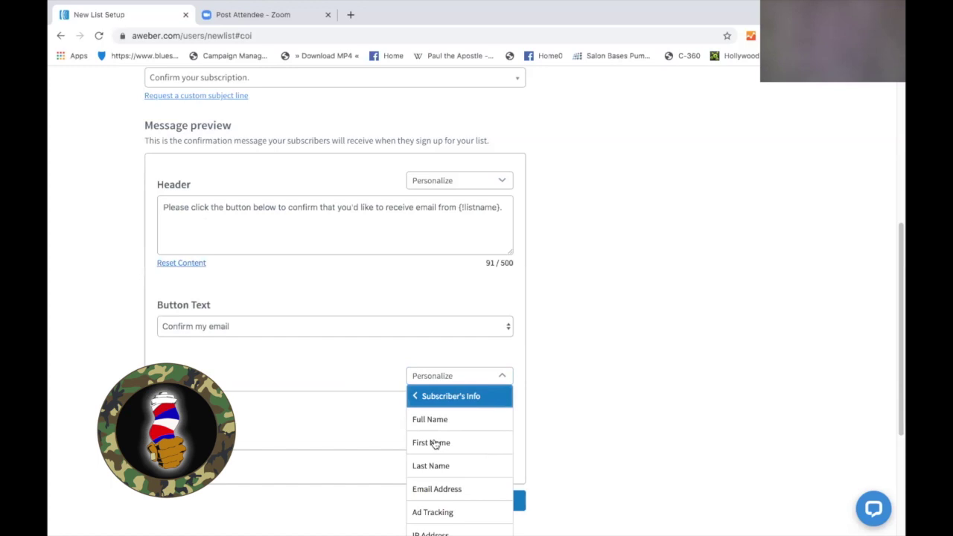
left_click(435, 444)
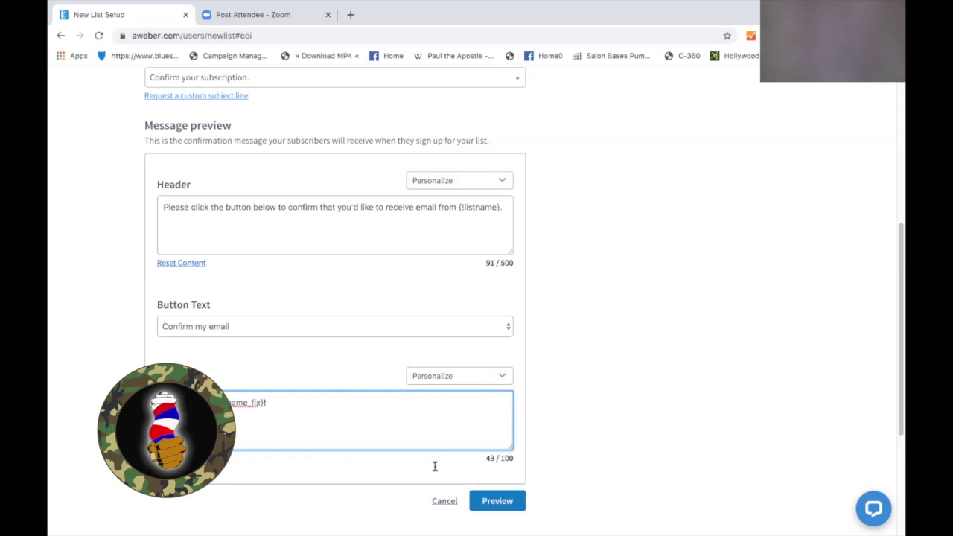
left_click(492, 500)
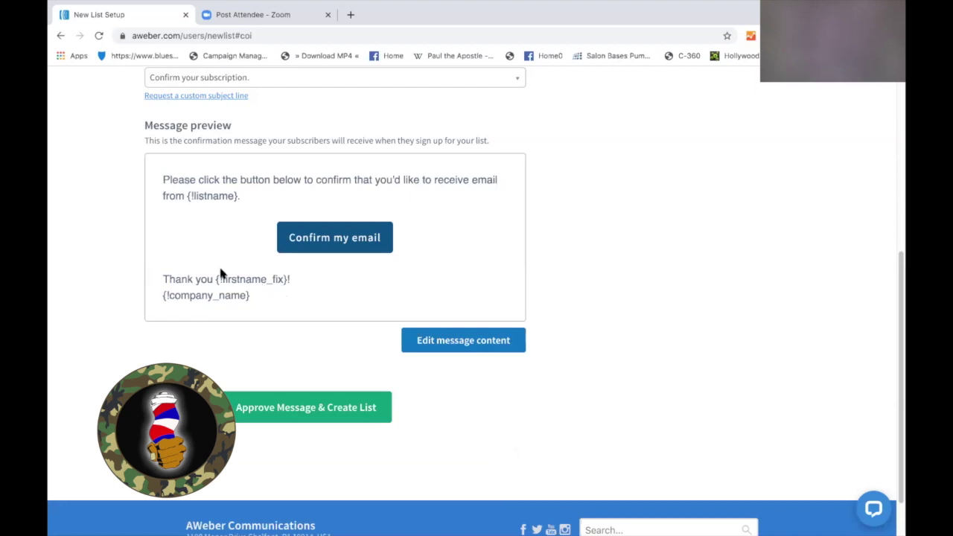
Add ", we appreciate you joining us!" after the first-name tag in the signature, then approve the message to create the list.
left_click(442, 338)
left_click(365, 429)
type(", ")
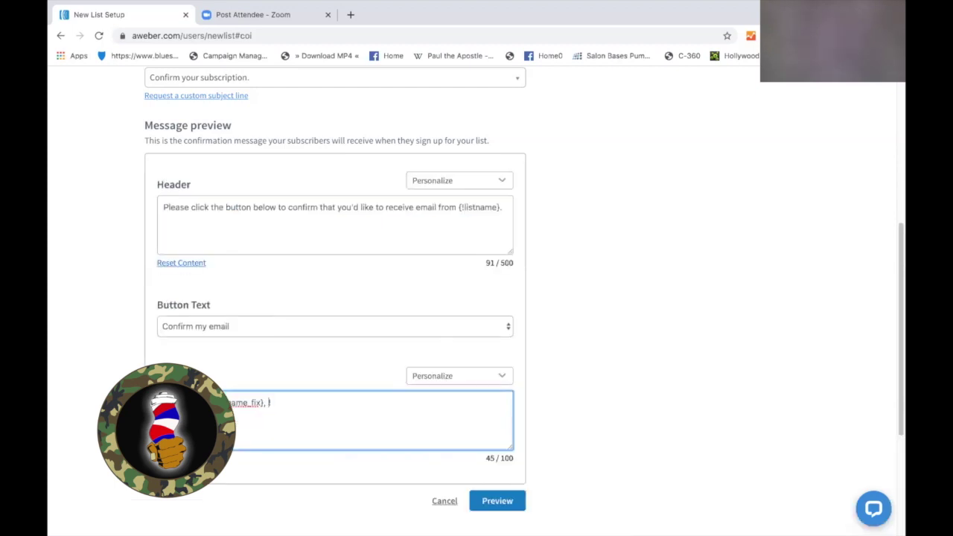
type("we appreciate you joining us!")
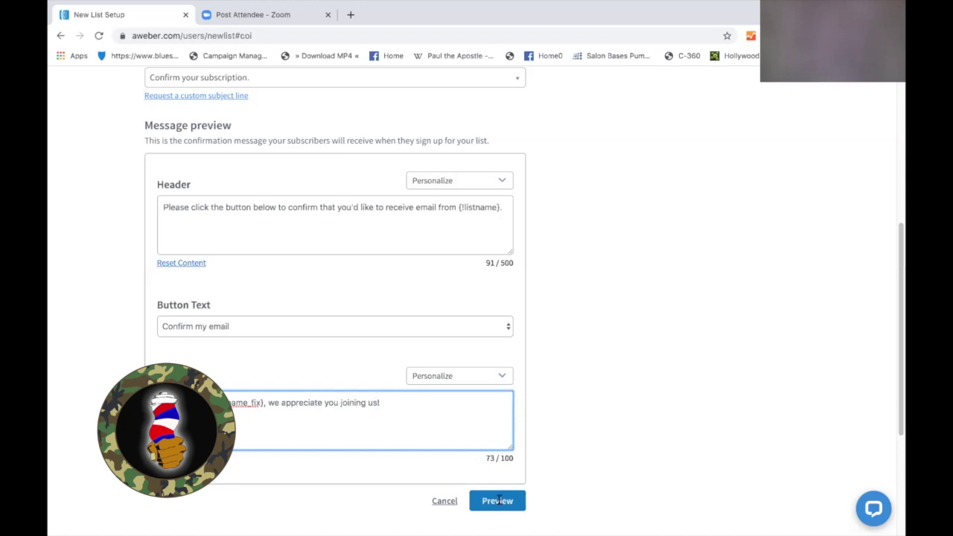
left_click_drag(899, 402, 897, 451)
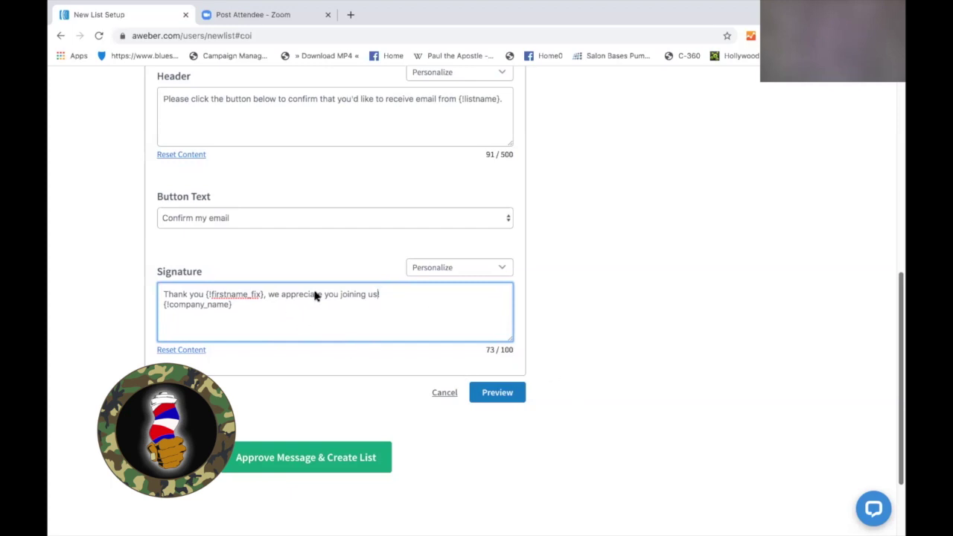
left_click(498, 392)
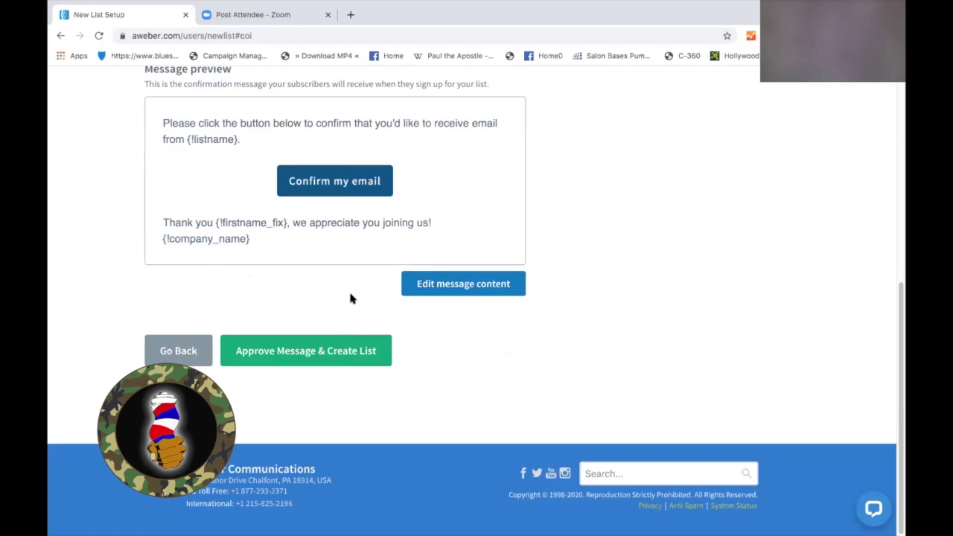
left_click(291, 355)
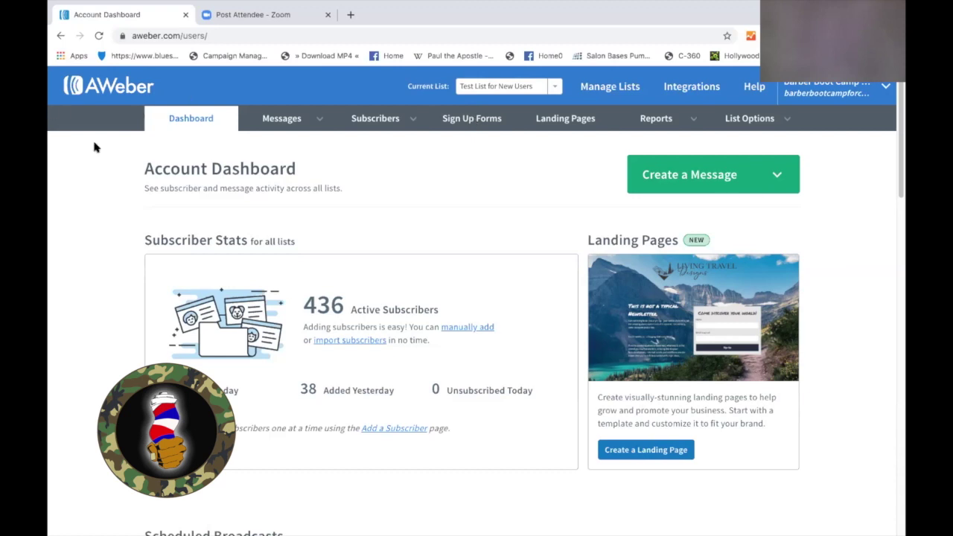
Start a new sign-up form for the list and look over its default design.
left_click(480, 115)
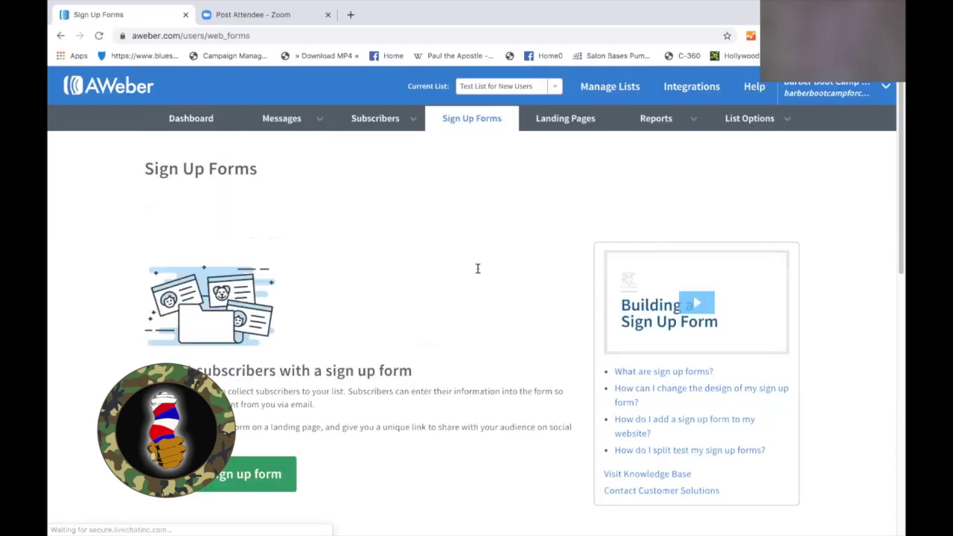
left_click(241, 479)
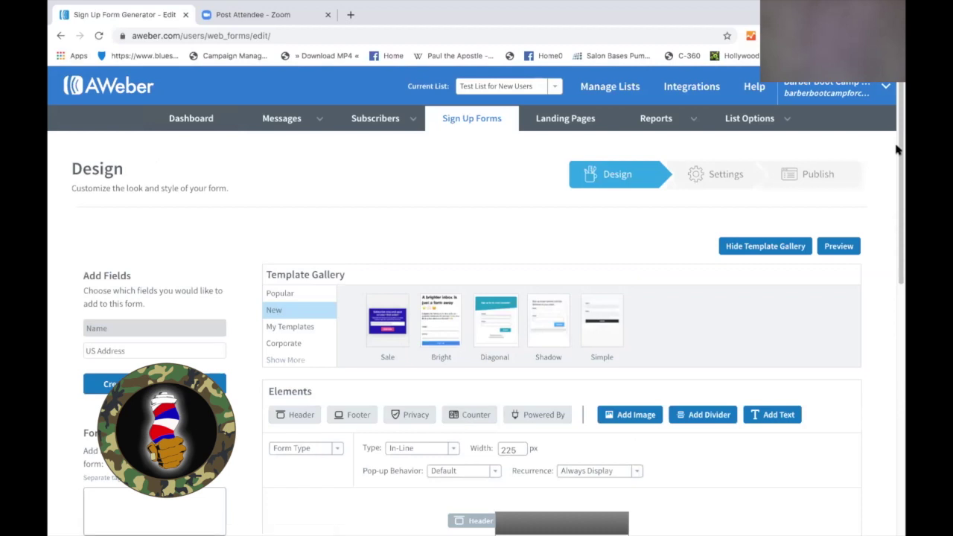
scroll(896, 241, "down", 4)
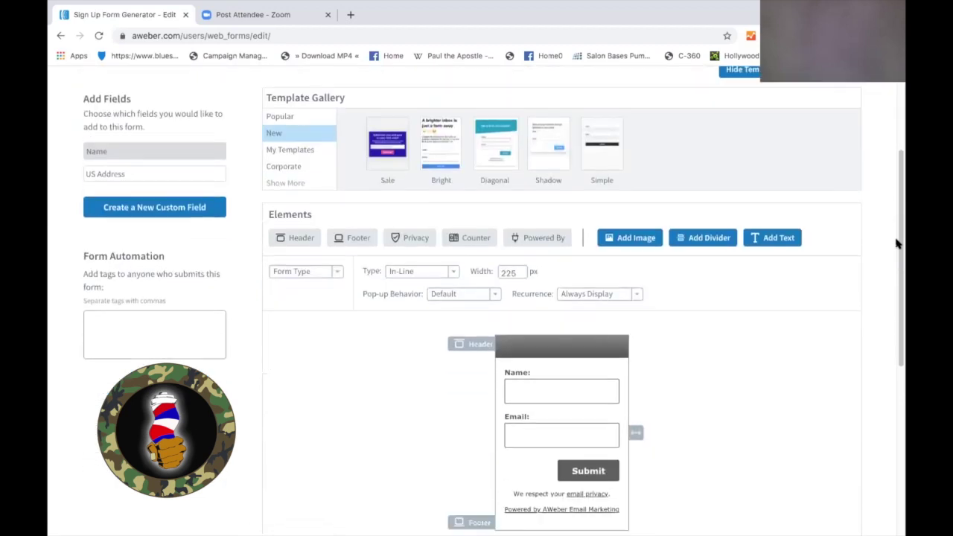
scroll(896, 305, "down", 2)
scroll(895, 315, "up", 5)
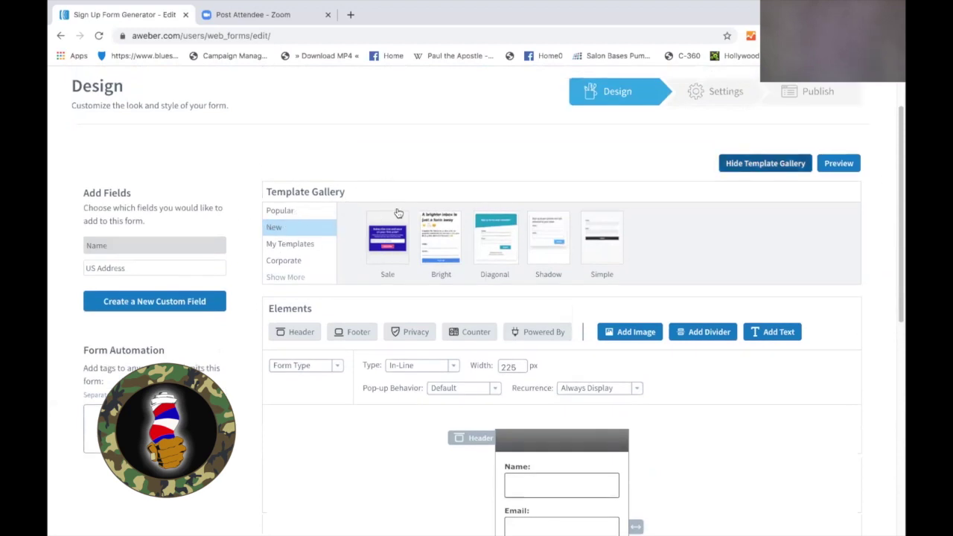
Browse the Popular form templates and return to the New category.
left_click(298, 210)
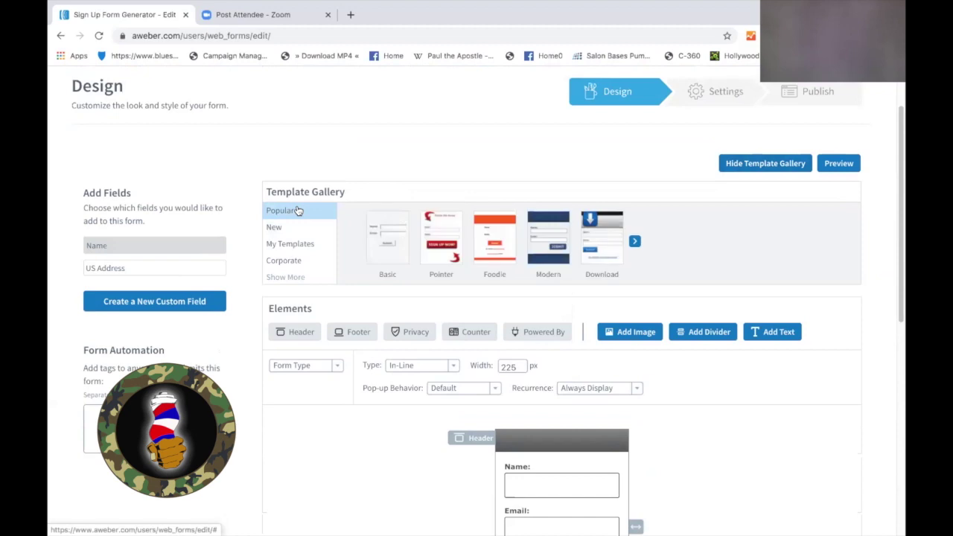
left_click(634, 242)
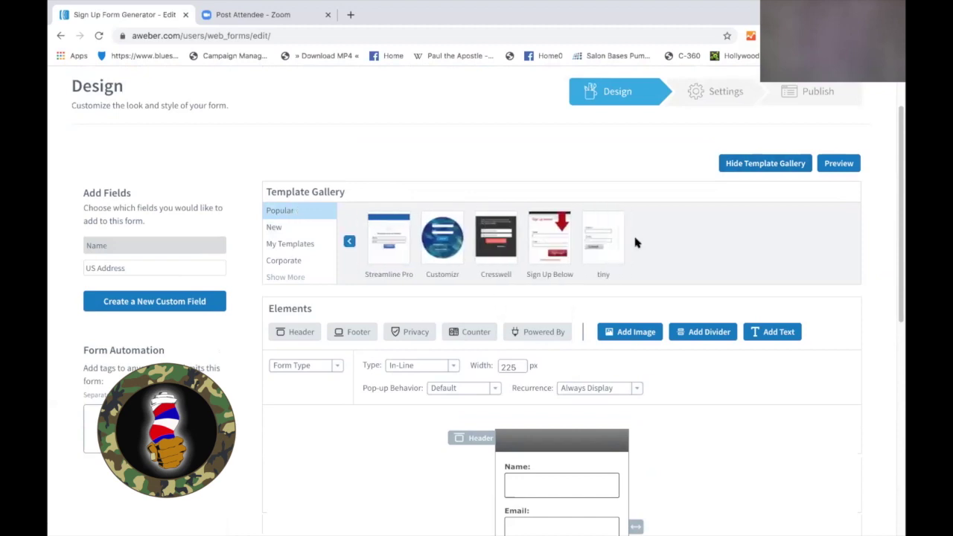
left_click(273, 229)
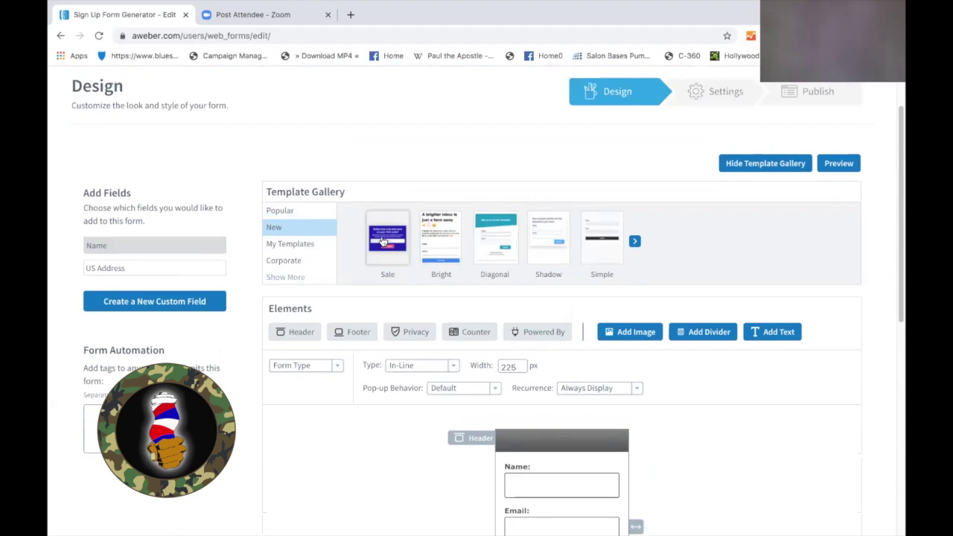
Preview the Sale template in its Grey and White colour schemes and close it without loading.
left_click(384, 242)
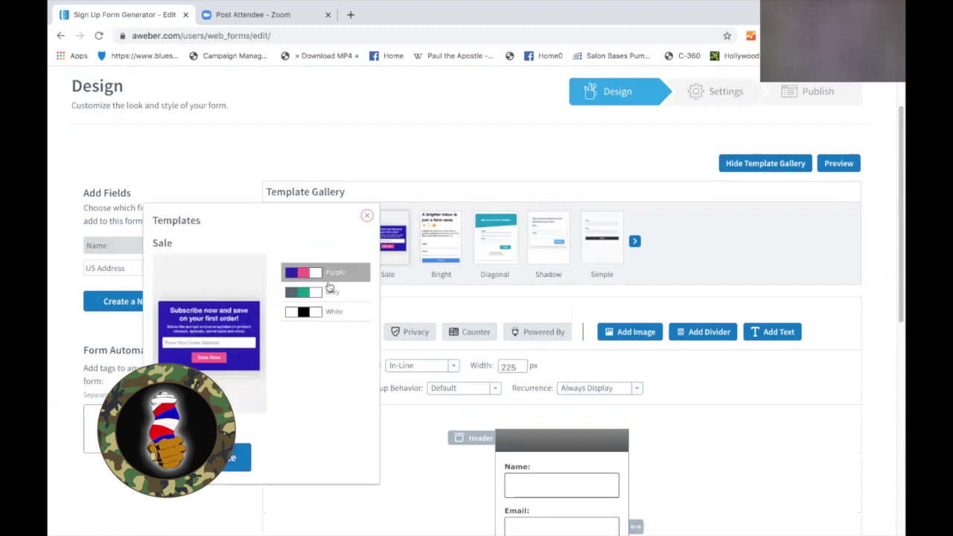
left_click(302, 293)
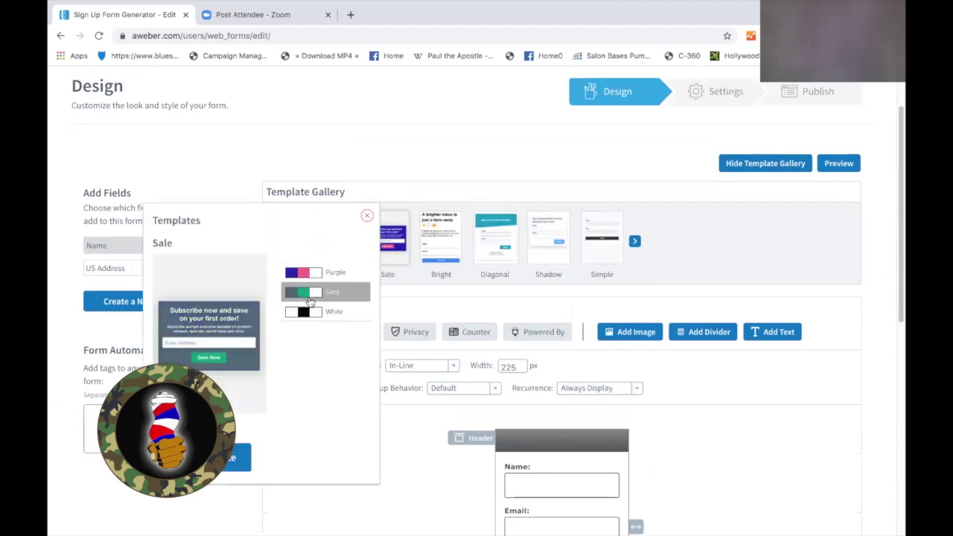
left_click(307, 312)
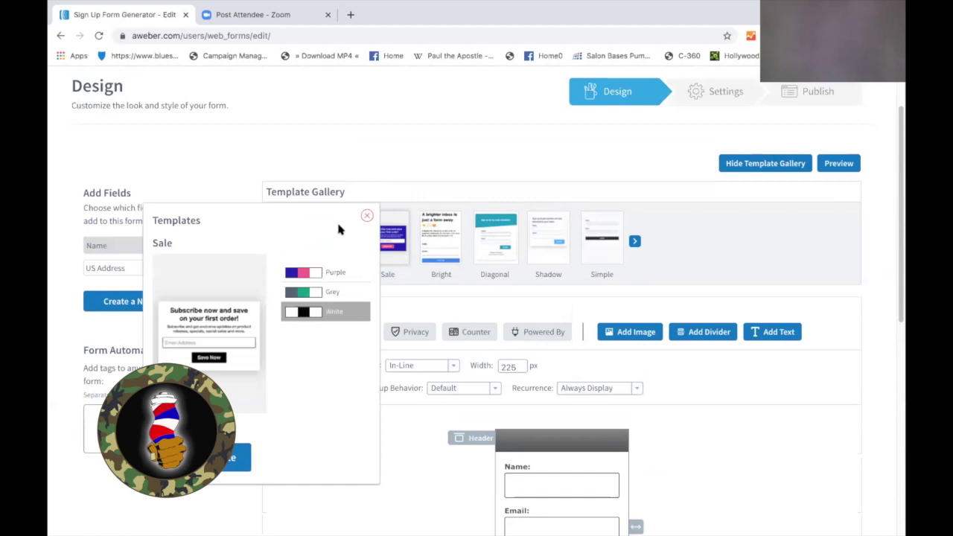
left_click(366, 216)
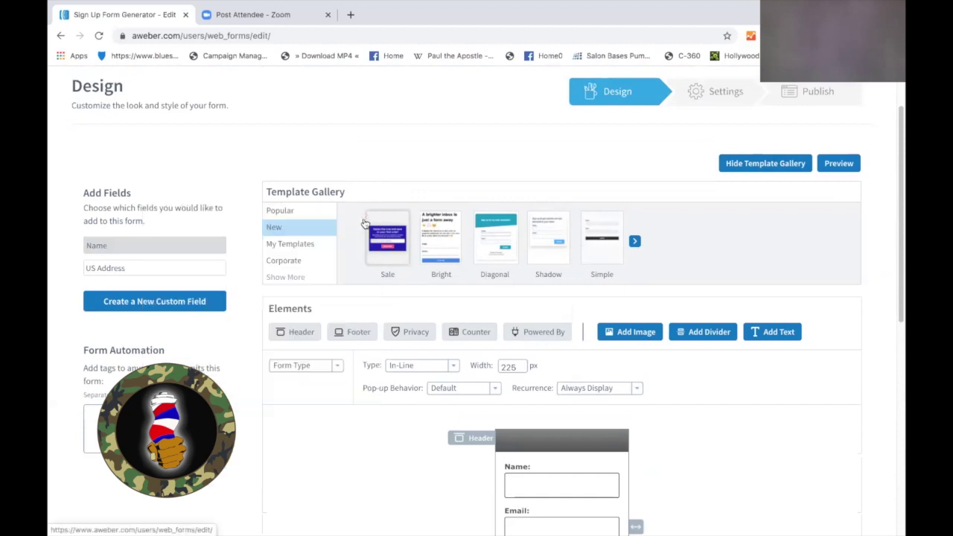
Preview the Bright, Diagonal, Shadow and Simple templates one after another, without loading any.
left_click(448, 236)
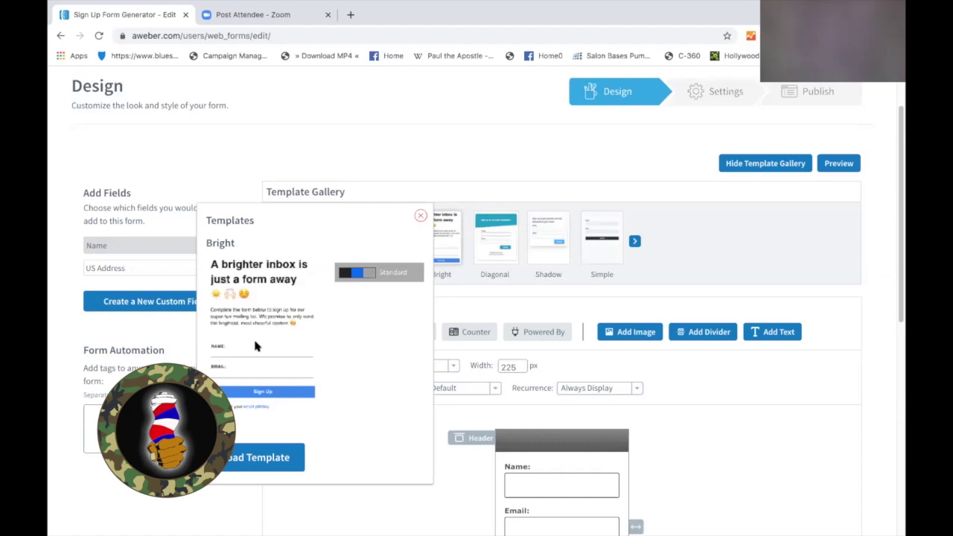
left_click(420, 215)
left_click(509, 225)
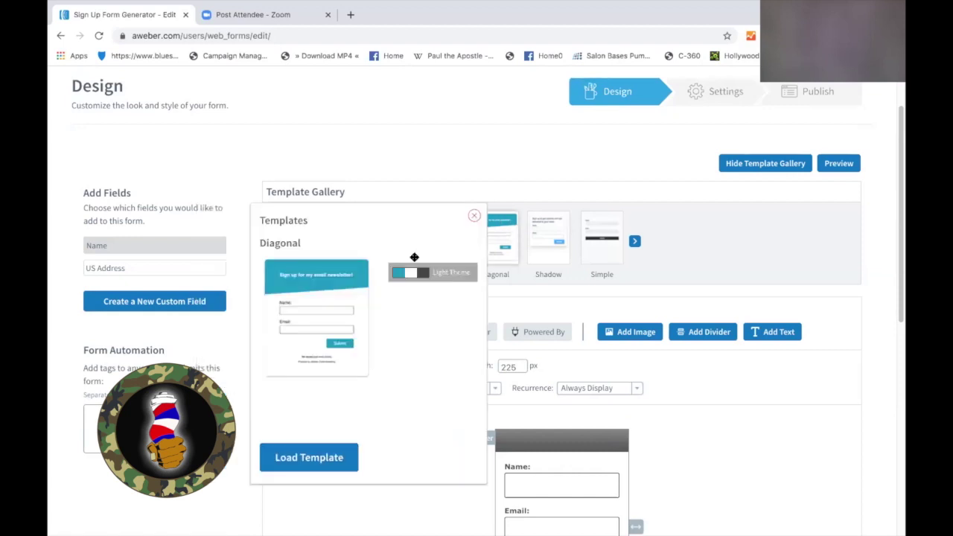
left_click(473, 216)
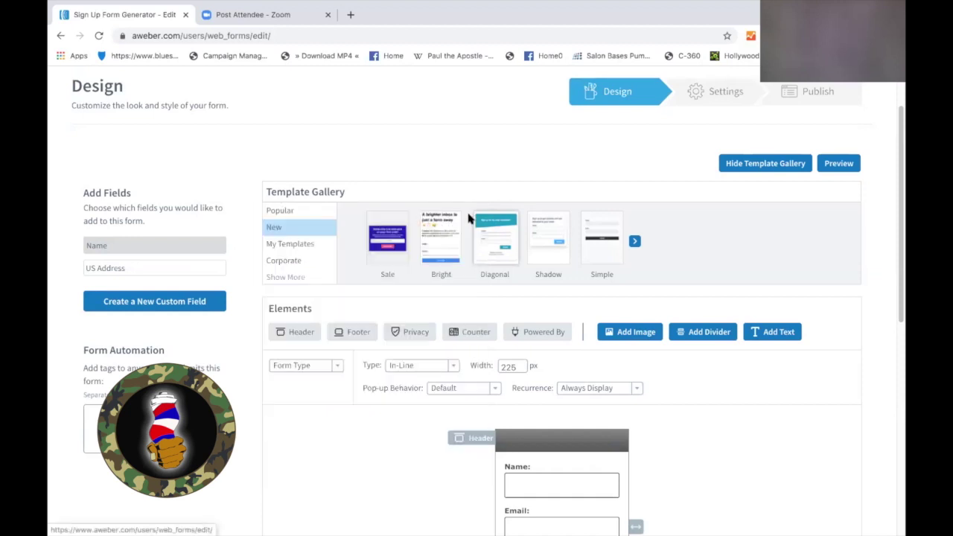
left_click(548, 231)
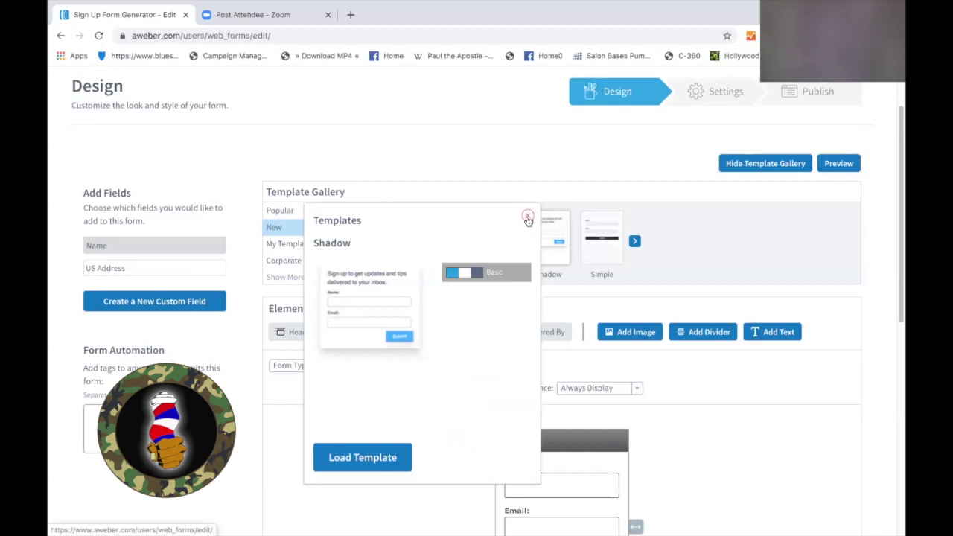
left_click(527, 217)
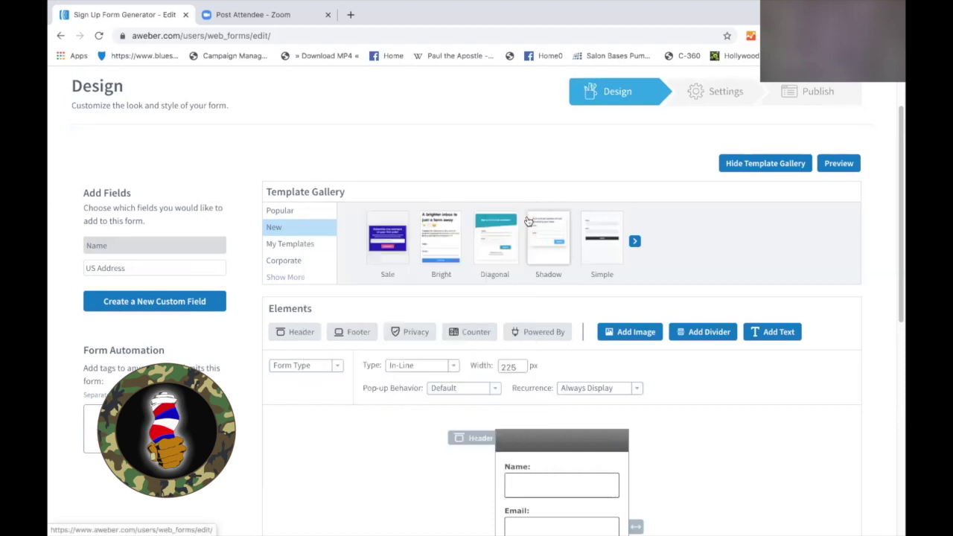
left_click(597, 228)
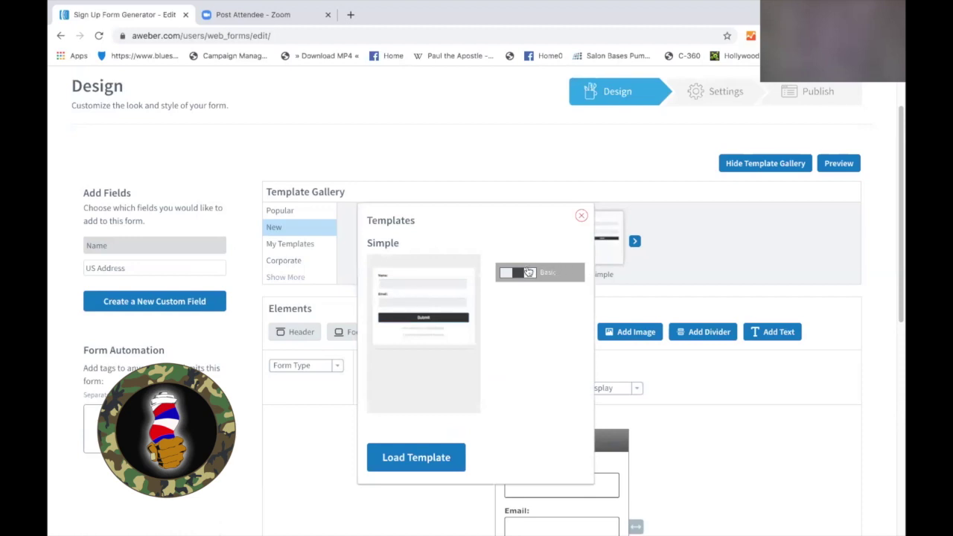
left_click(581, 215)
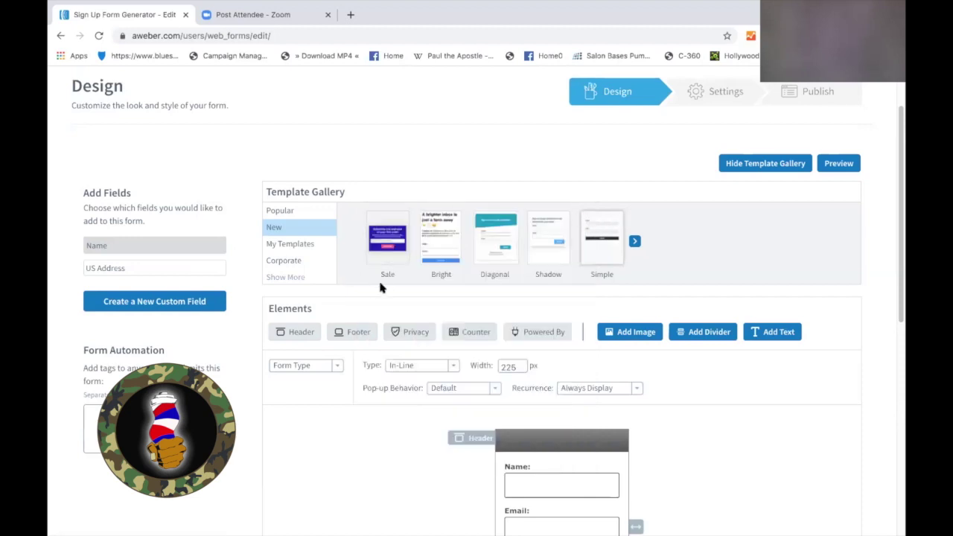
Preview the Big Sale template from the next set of New templates in Red and Orange, without loading it.
left_click(635, 242)
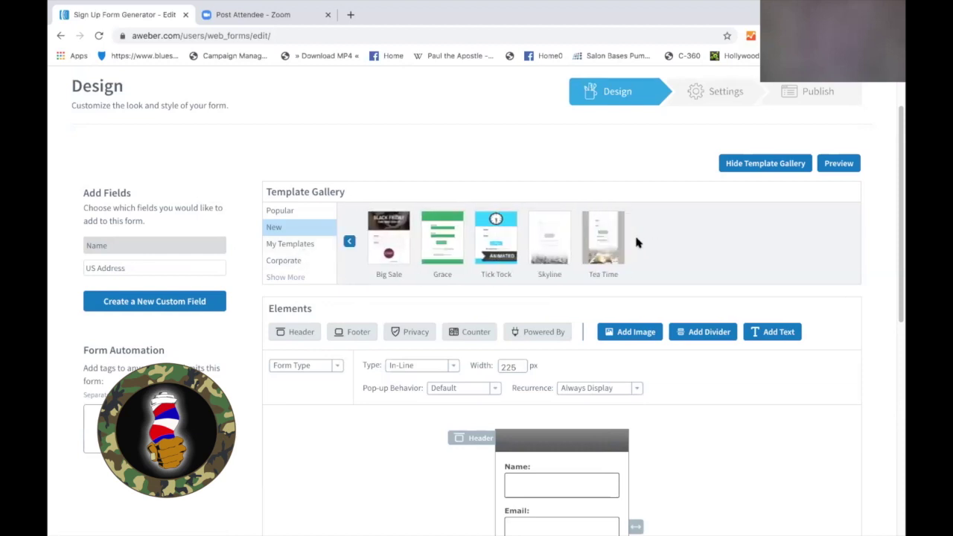
left_click(398, 233)
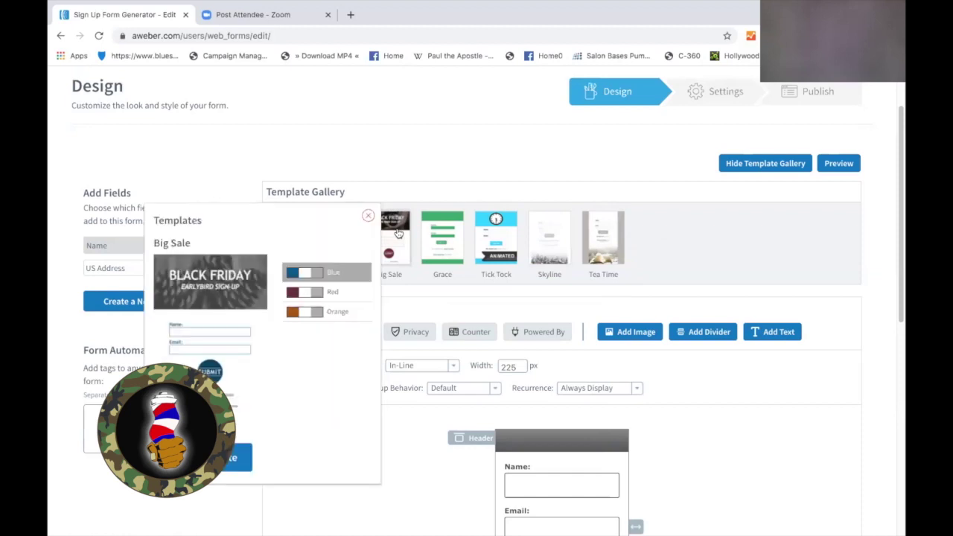
left_click(300, 294)
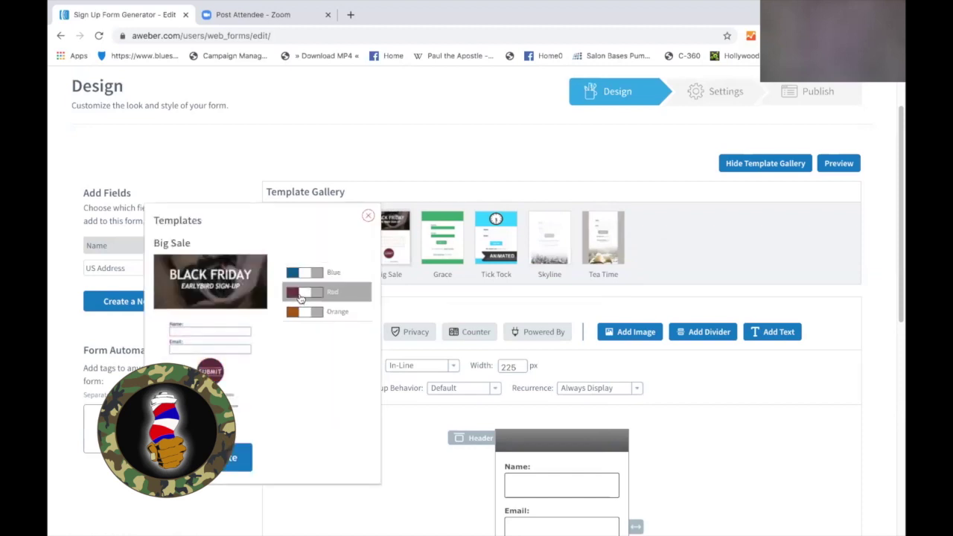
left_click(300, 314)
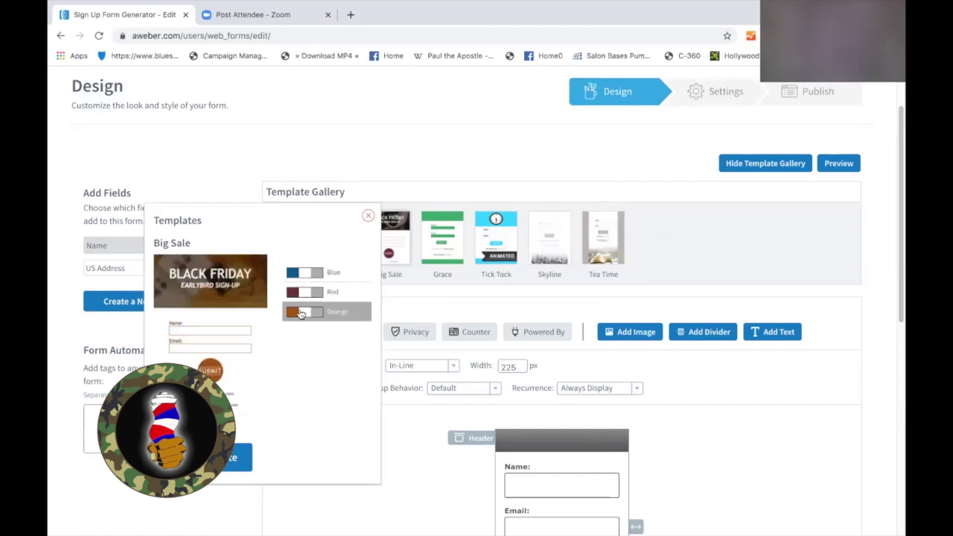
left_click(368, 215)
Preview the Grace template in its Blue, Yellow, Green, Orange and Red colour schemes.
left_click(442, 232)
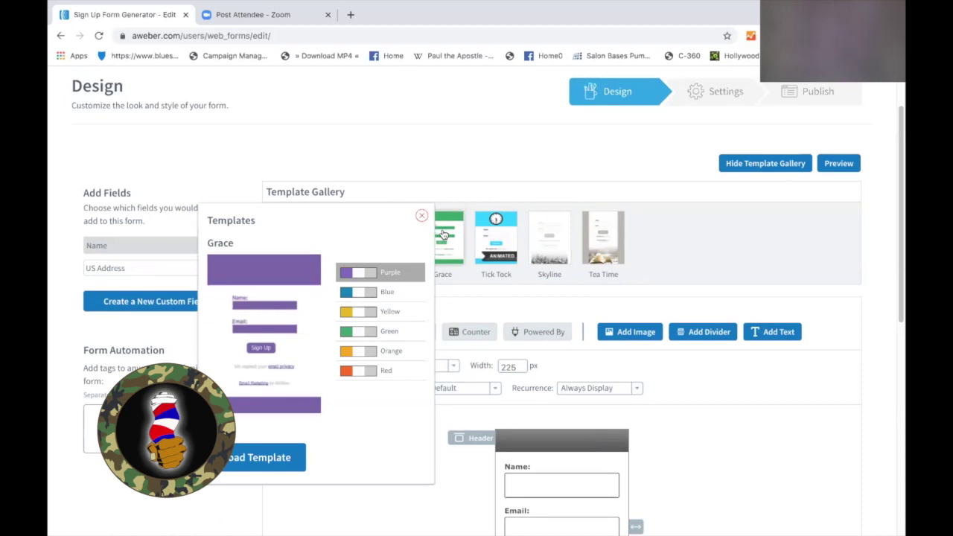
left_click(348, 293)
left_click(348, 312)
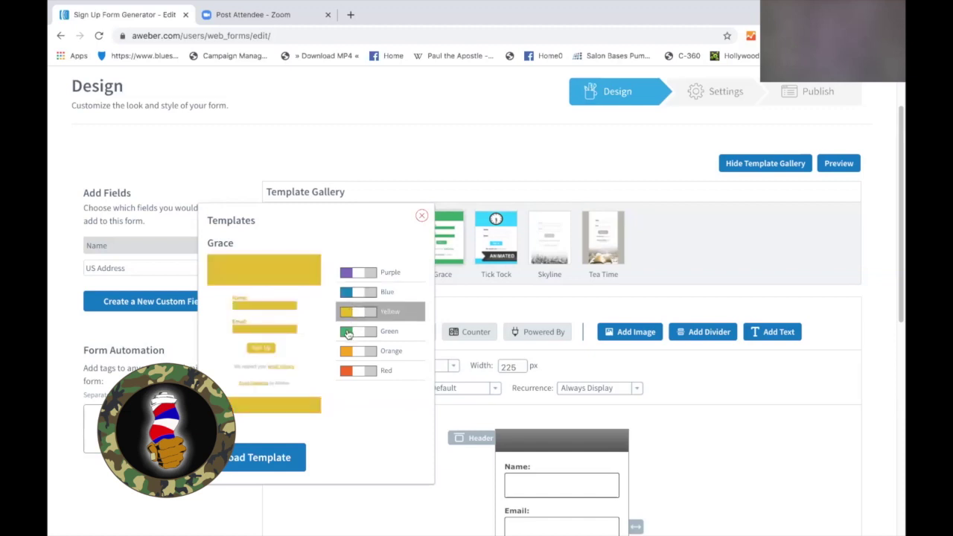
left_click(347, 332)
left_click(349, 351)
left_click(349, 371)
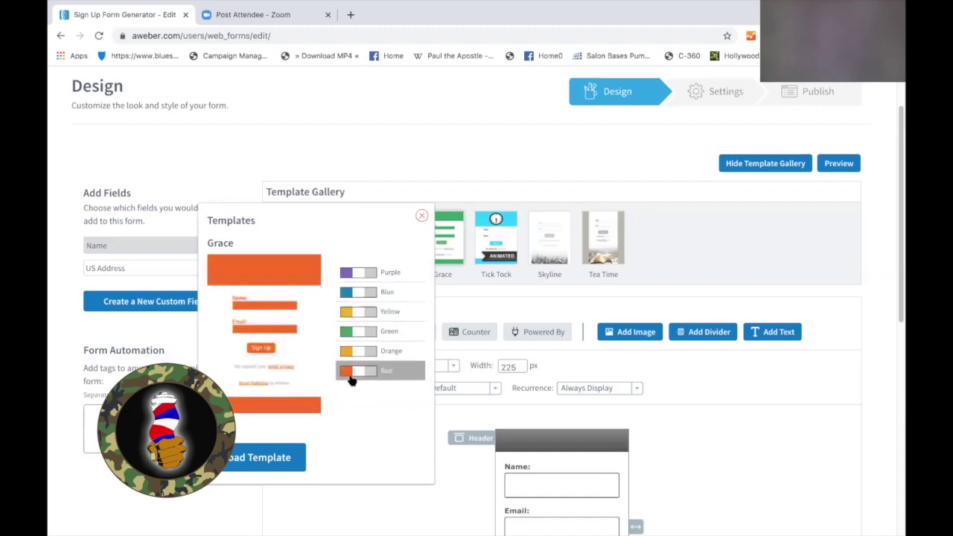
Compare the Grace template's Orange and Red colour schemes once more and close it without loading.
left_click(351, 352)
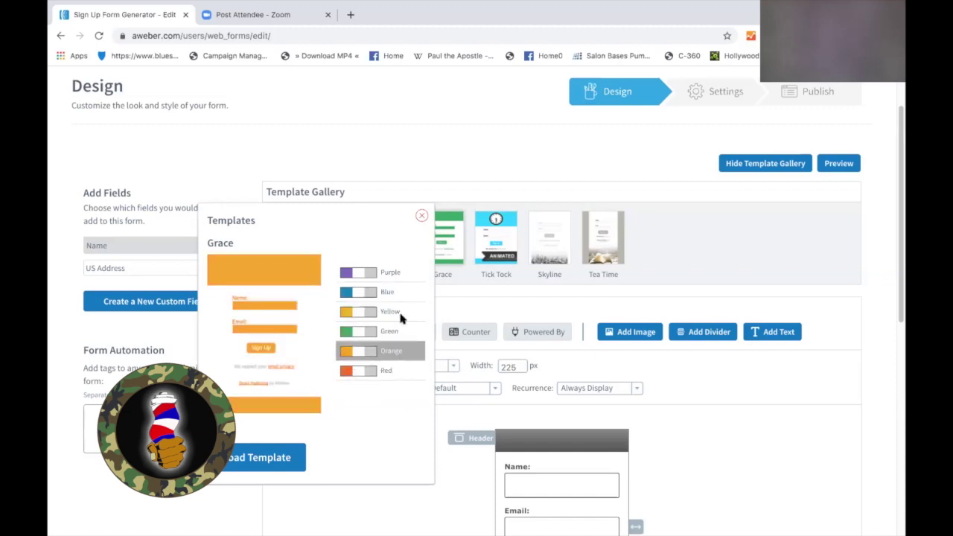
left_click(356, 379)
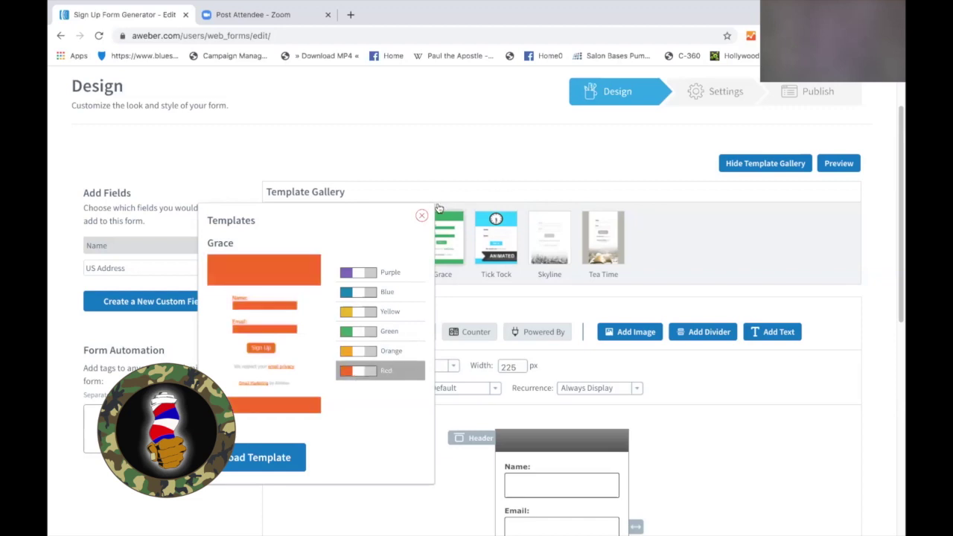
left_click(420, 217)
Preview the Tick Tock template, Skyline in Sepia and Cool, and Tea Time in Purple, without loading any.
left_click(497, 223)
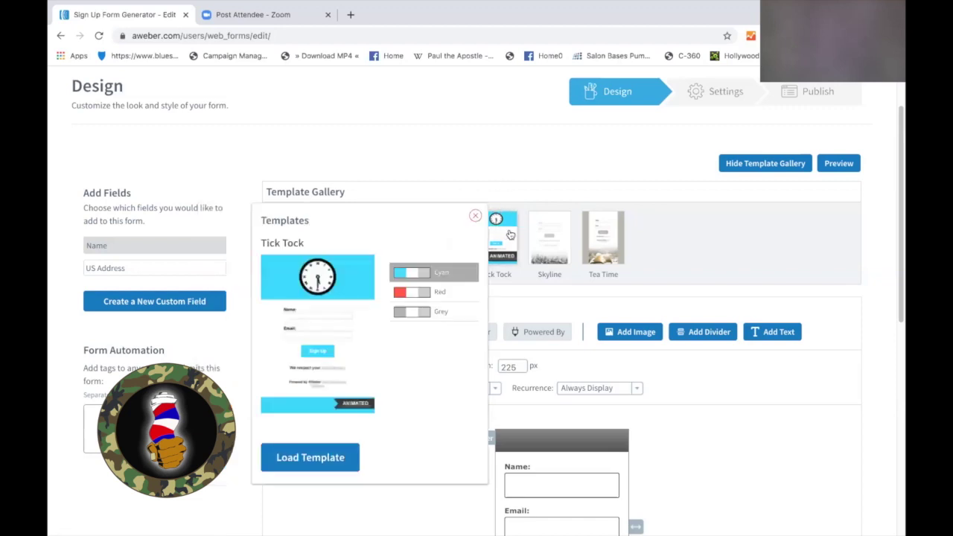
left_click(549, 235)
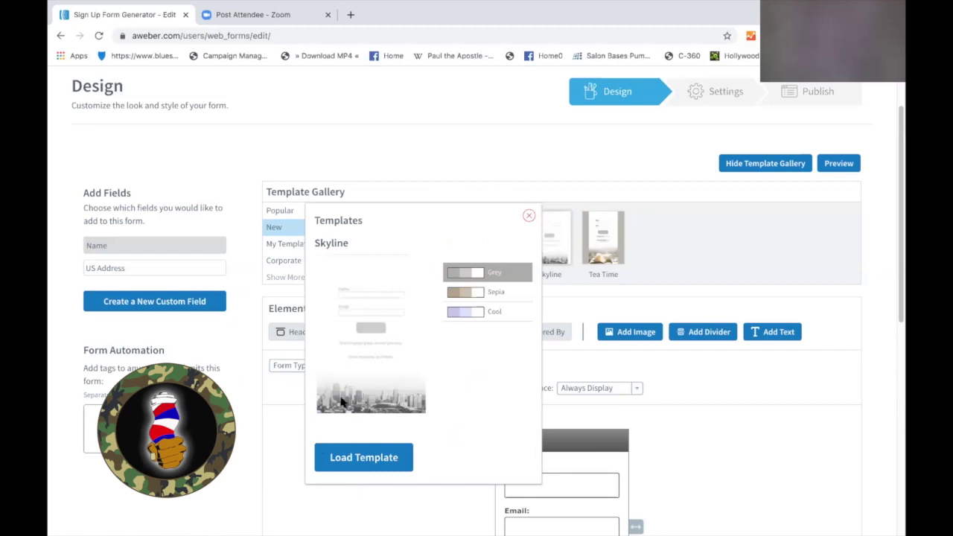
left_click(466, 296)
left_click(467, 312)
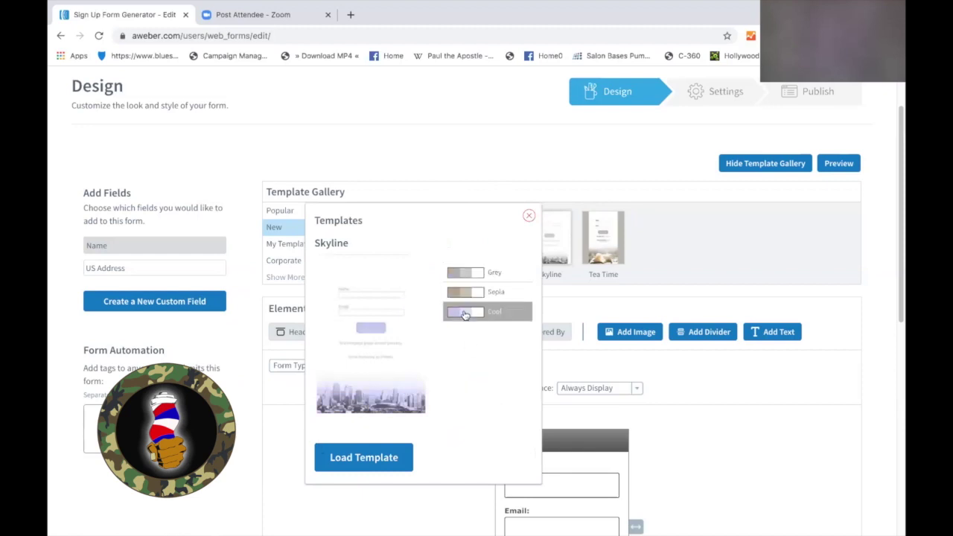
left_click(615, 230)
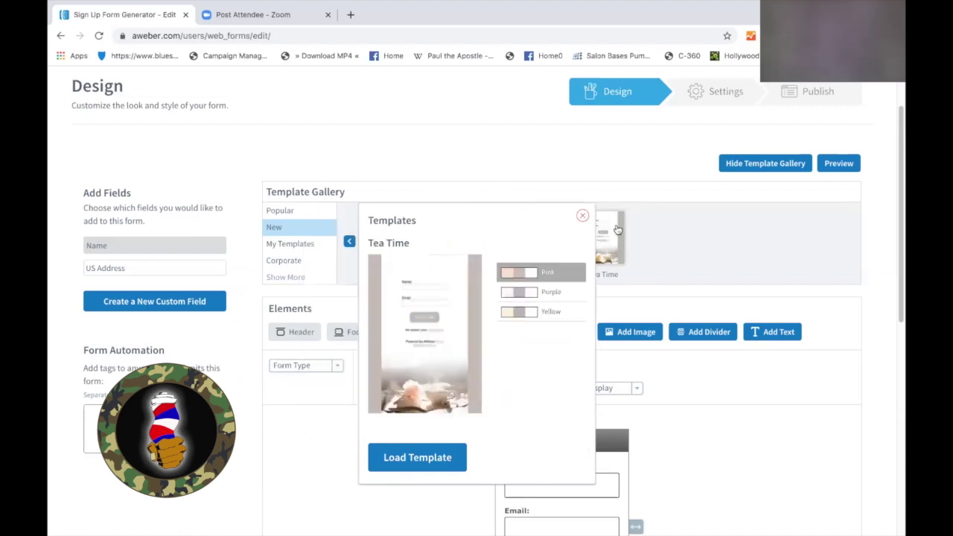
left_click(521, 293)
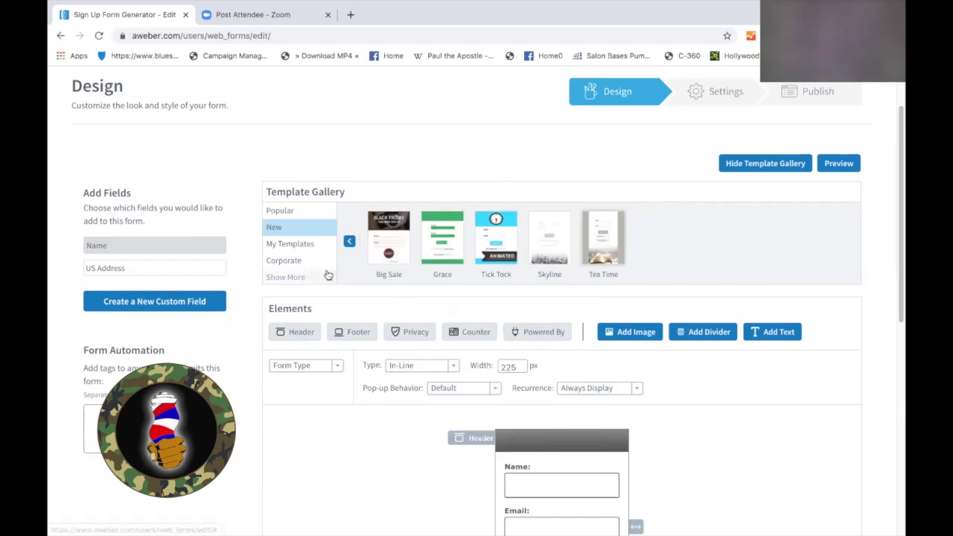
Browse the My Templates category and all sets of Corporate templates up to the last one.
left_click(307, 246)
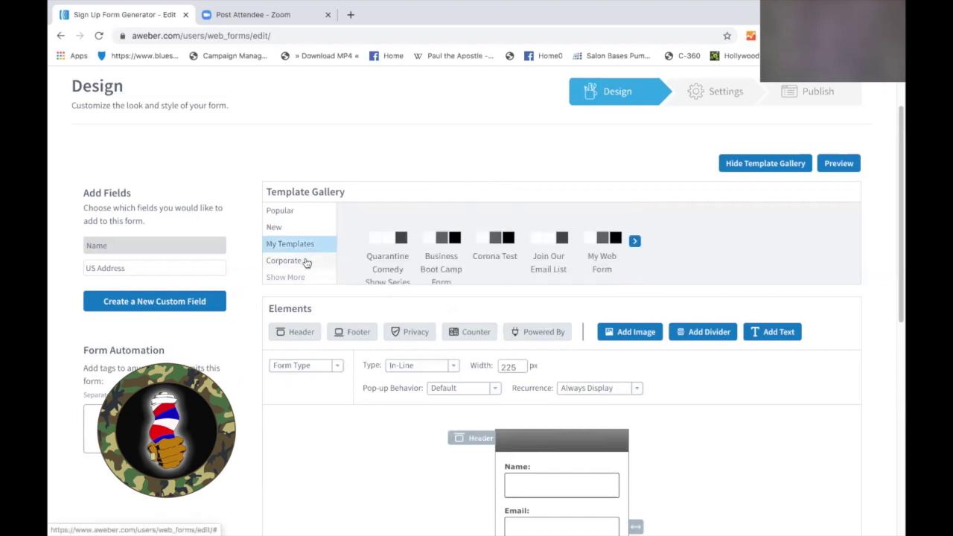
left_click(306, 262)
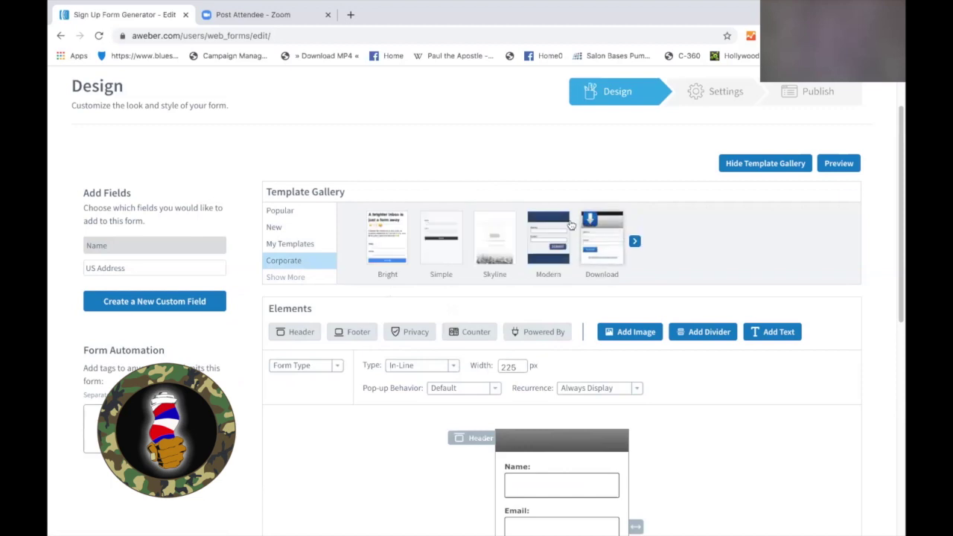
left_click(634, 242)
left_click(634, 242)
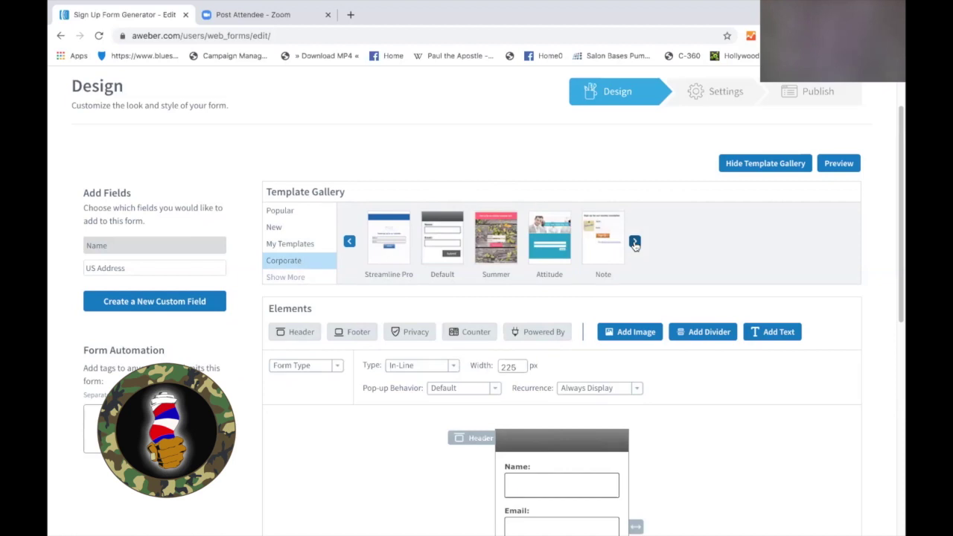
left_click(634, 242)
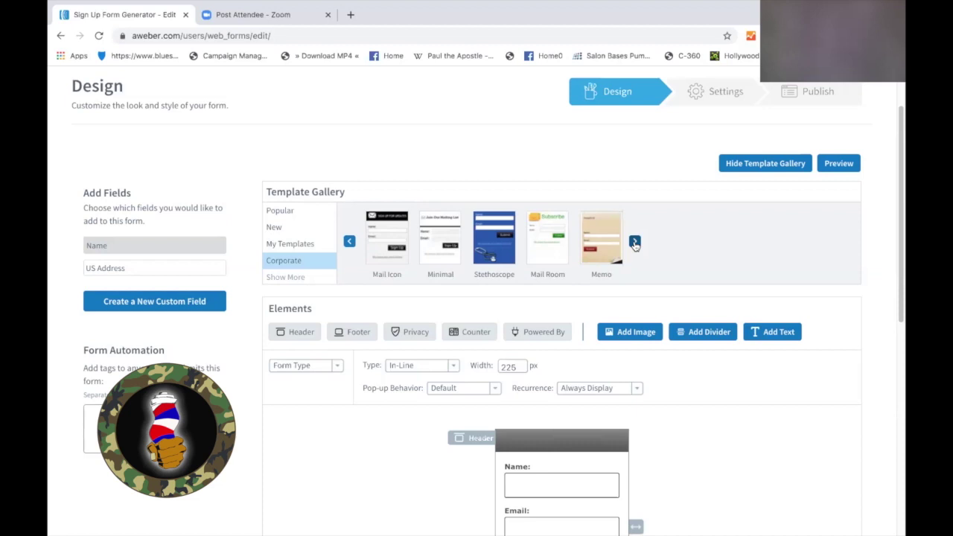
left_click(634, 242)
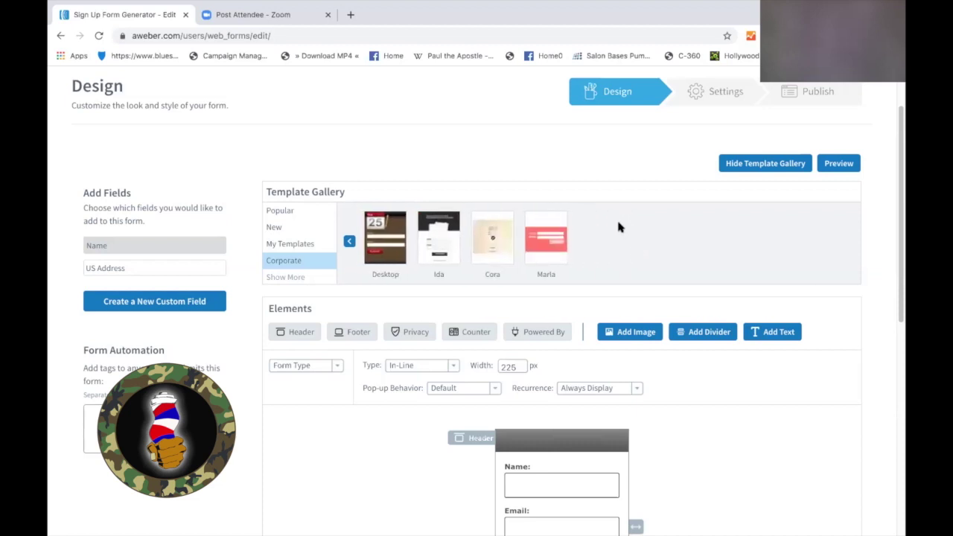
Preview the Corporate template Desktop in its Birch, Cherry, Pistachio, Steel and Slate colour schemes and close it without loading.
left_click(386, 235)
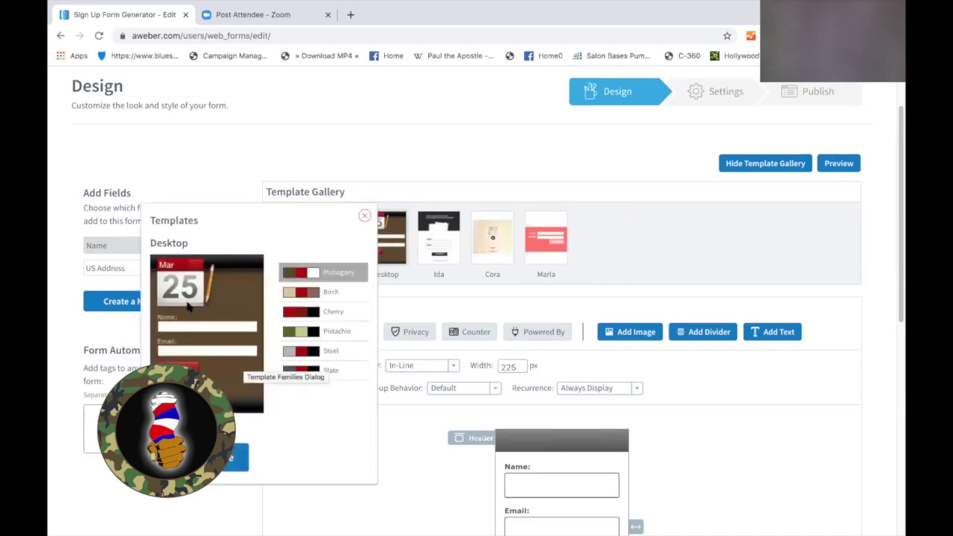
left_click(296, 293)
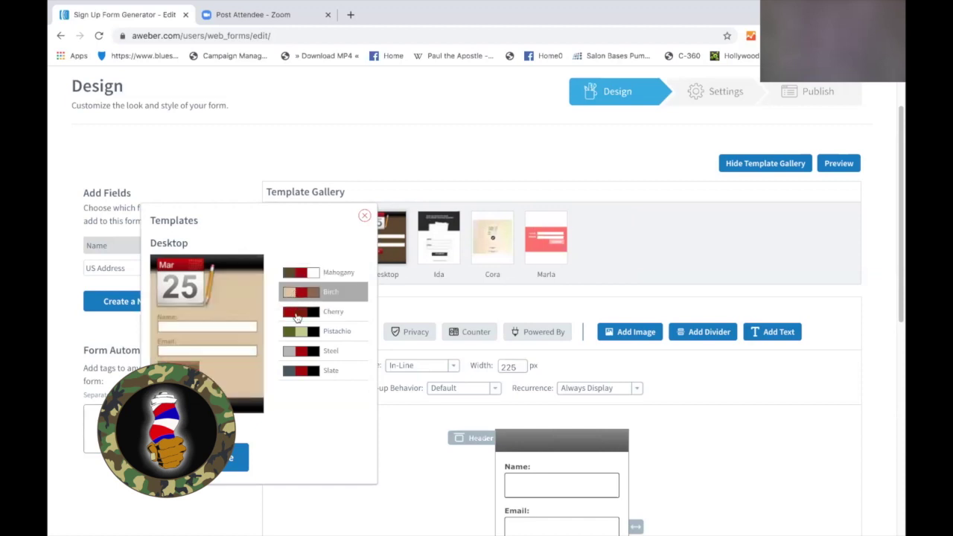
left_click(296, 316)
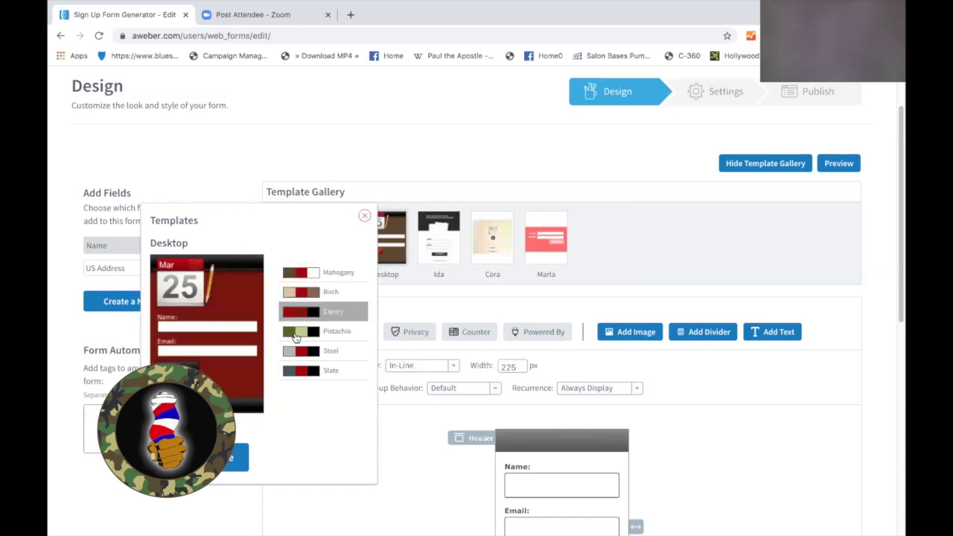
left_click(296, 337)
left_click(297, 359)
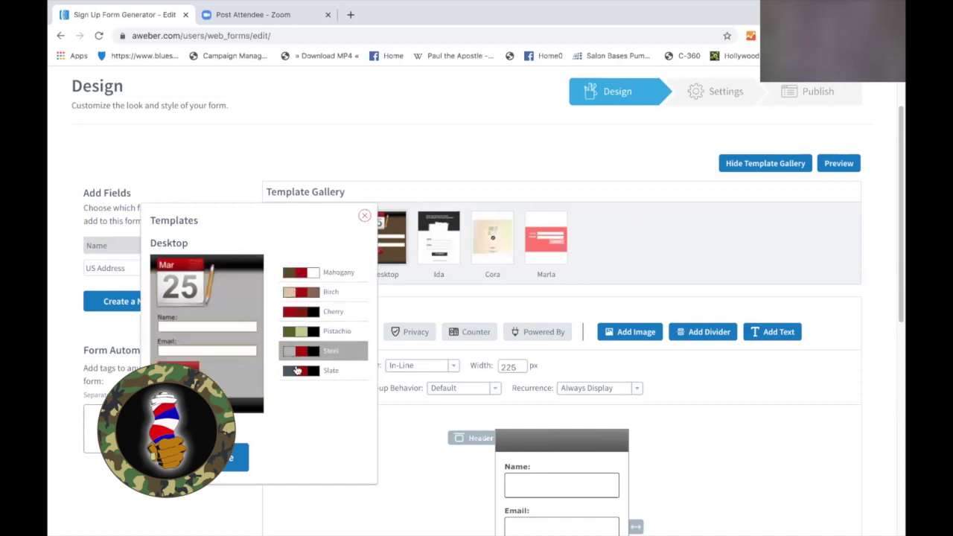
left_click(297, 370)
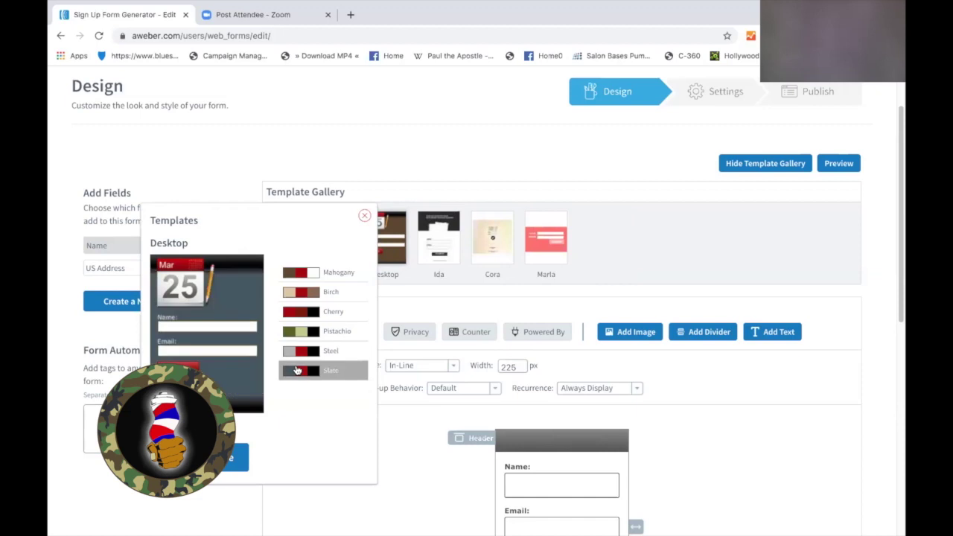
left_click(364, 215)
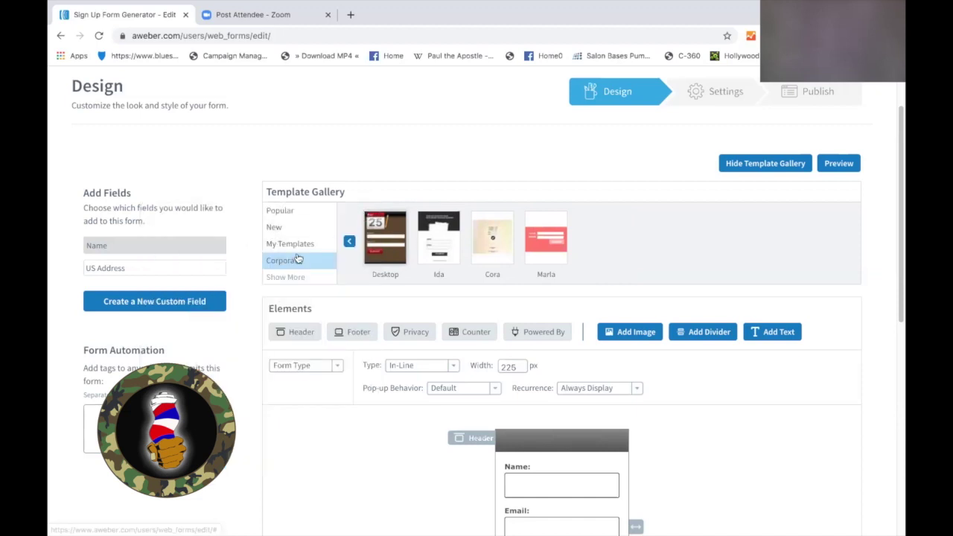
Load the Simple template from the New category into the sign-up form and review the resulting layout.
left_click(301, 243)
left_click(302, 226)
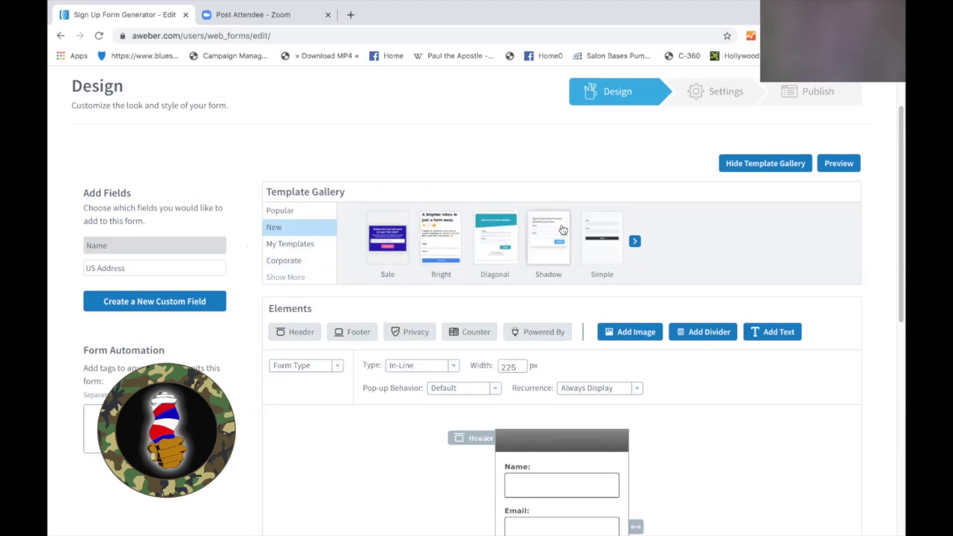
left_click(592, 238)
scroll(521, 335, "down", 1)
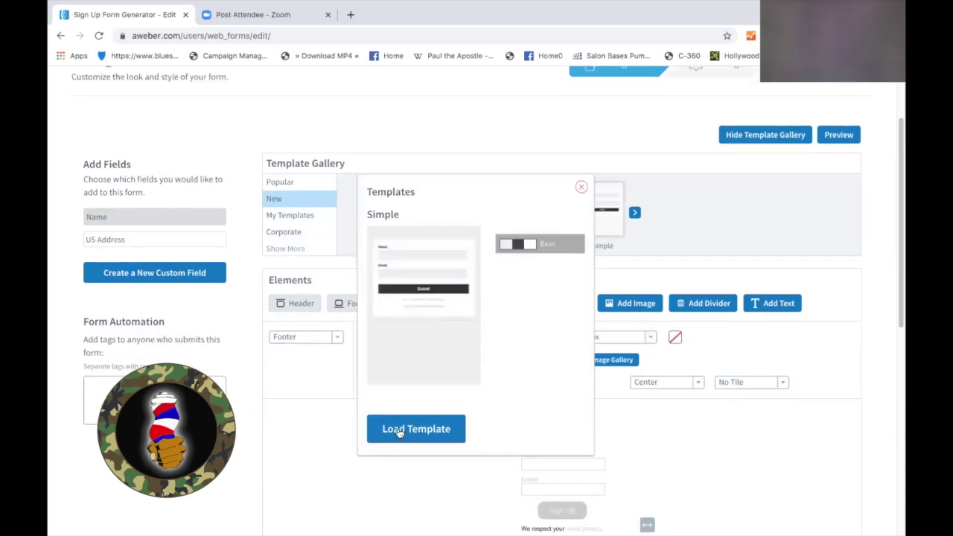
left_click(395, 427)
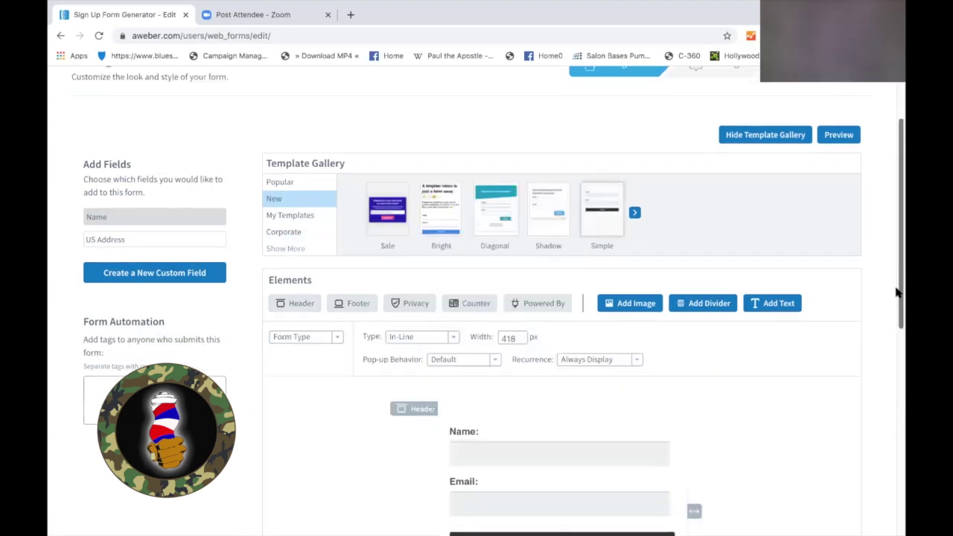
left_click_drag(896, 290, 882, 358)
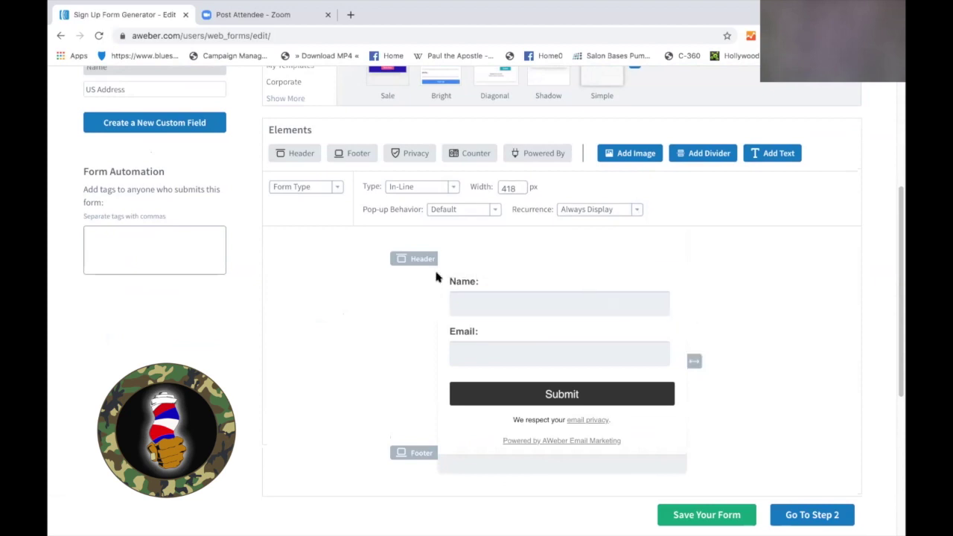
mouse_move(506, 283)
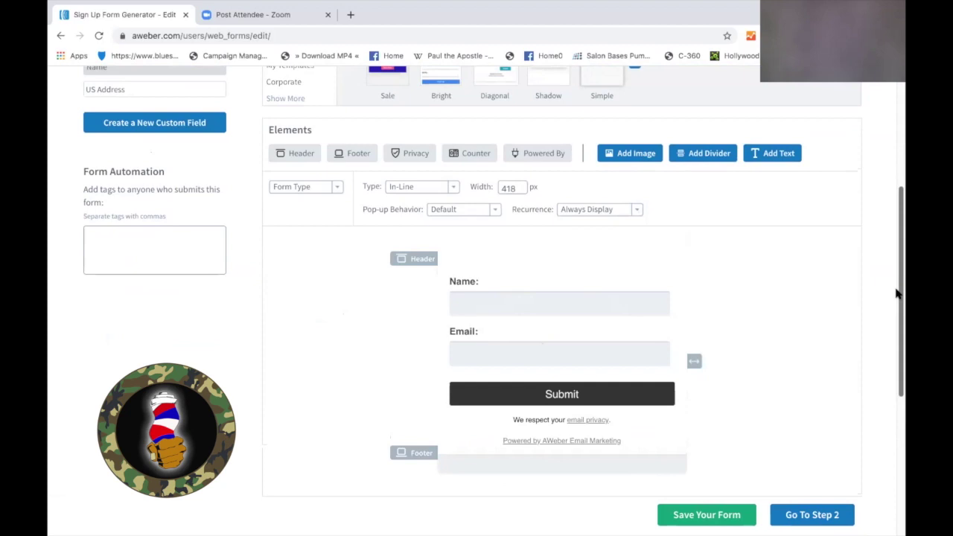
Add an image element to the end of the form body and set its alignment to Center.
left_click_drag(895, 294, 896, 276)
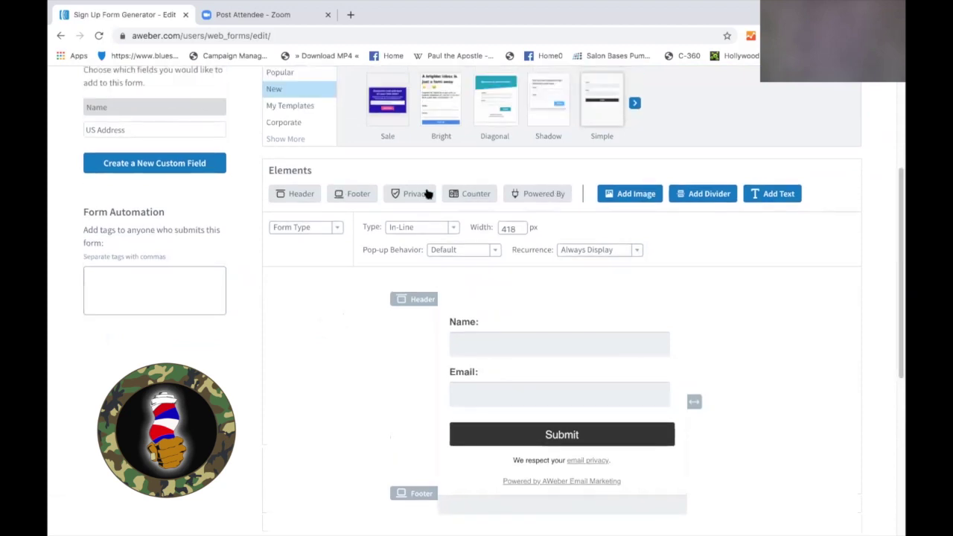
left_click(625, 195)
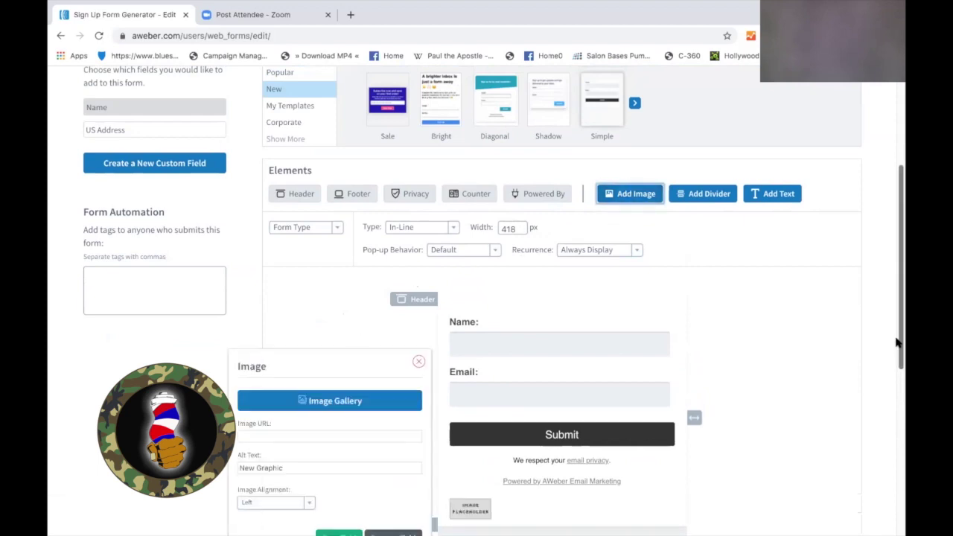
left_click_drag(896, 342, 896, 400)
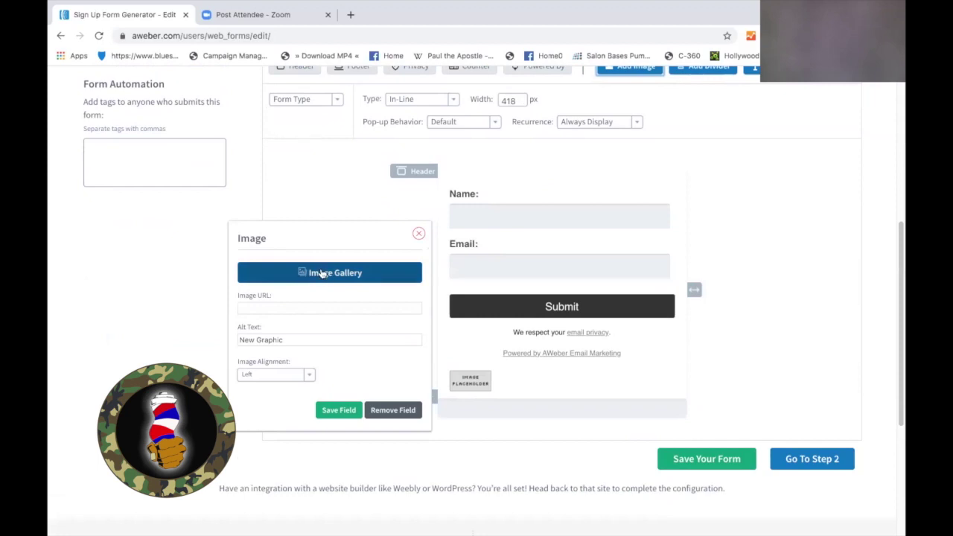
left_click(312, 379)
left_click(305, 382)
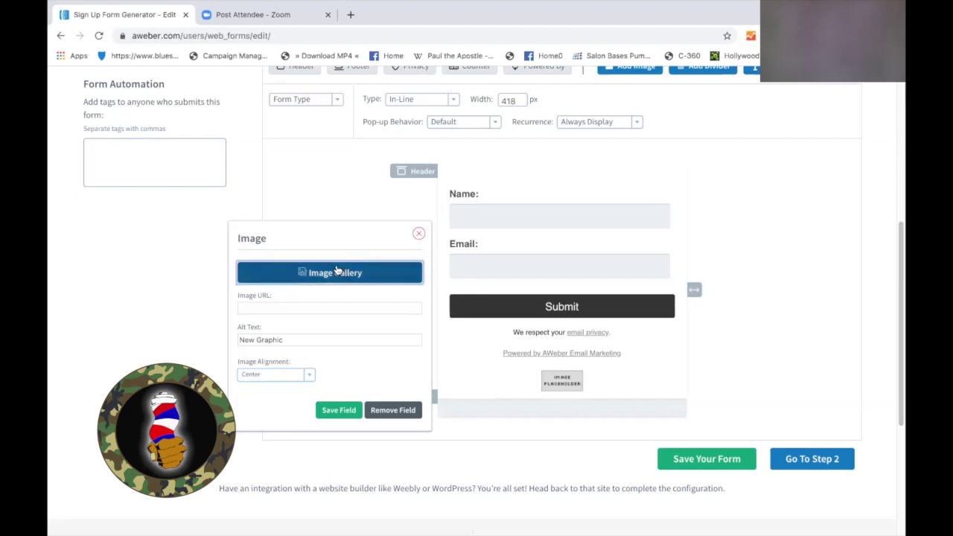
Fill the image element with the round camouflage logo BBC LOGO_NEW 2.png from the uploads, check it, and remove the image field.
left_click(347, 273)
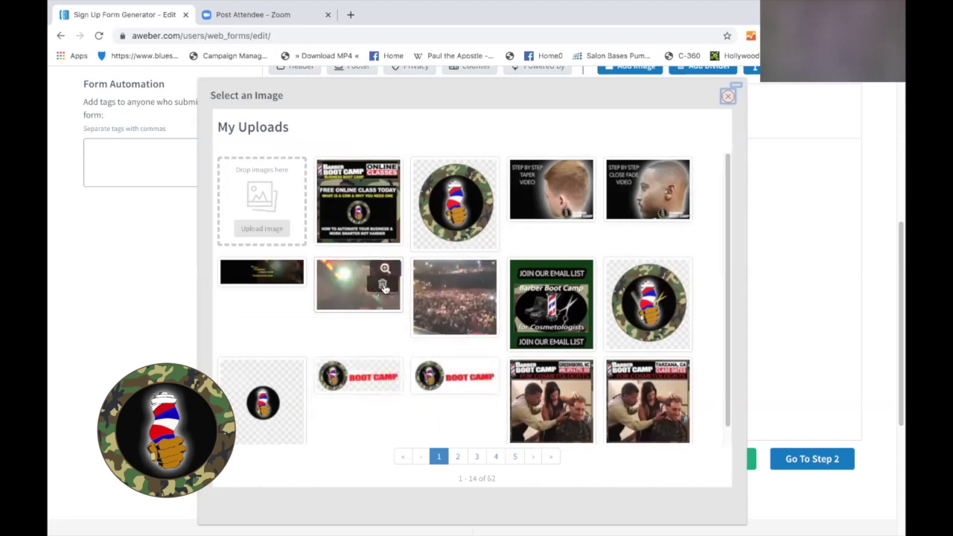
left_click(442, 209)
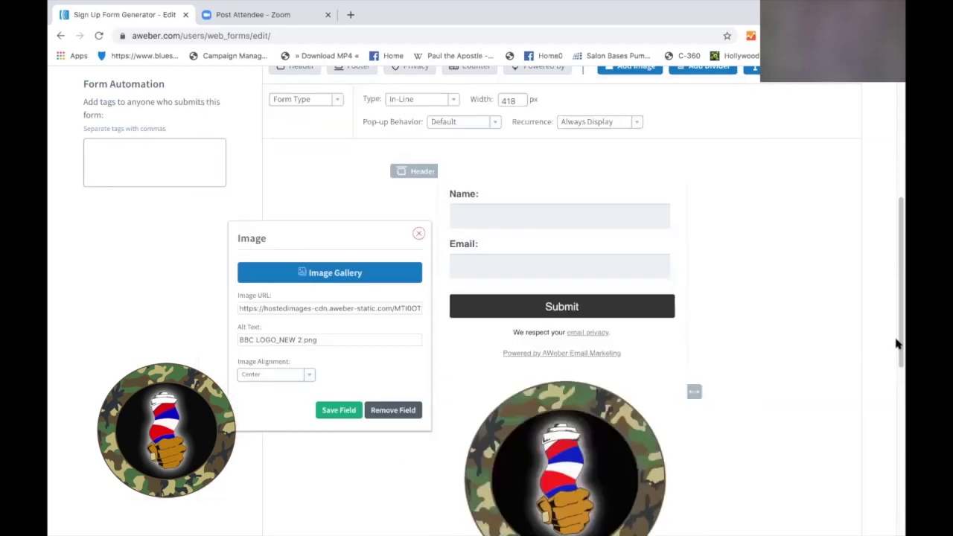
left_click_drag(899, 340, 881, 381)
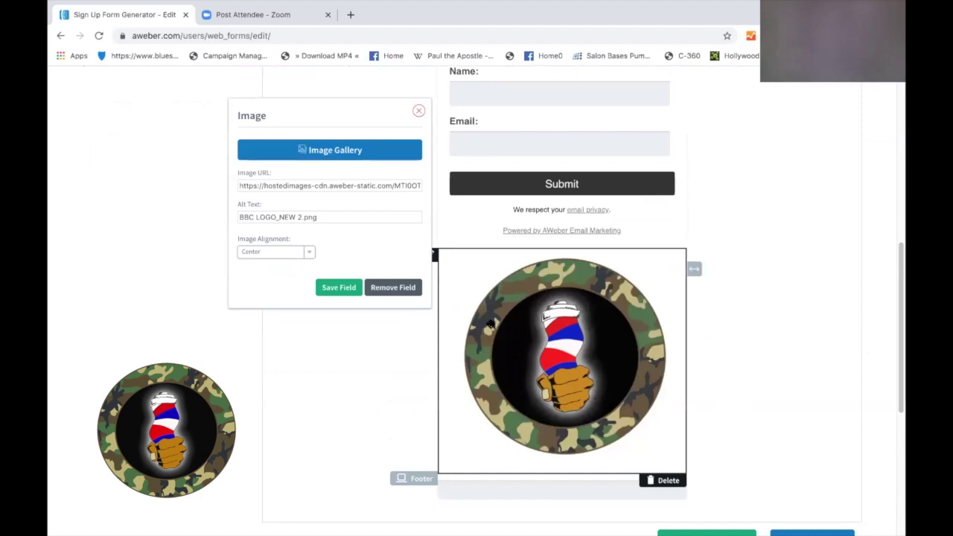
scroll(621, 404, "up", 1)
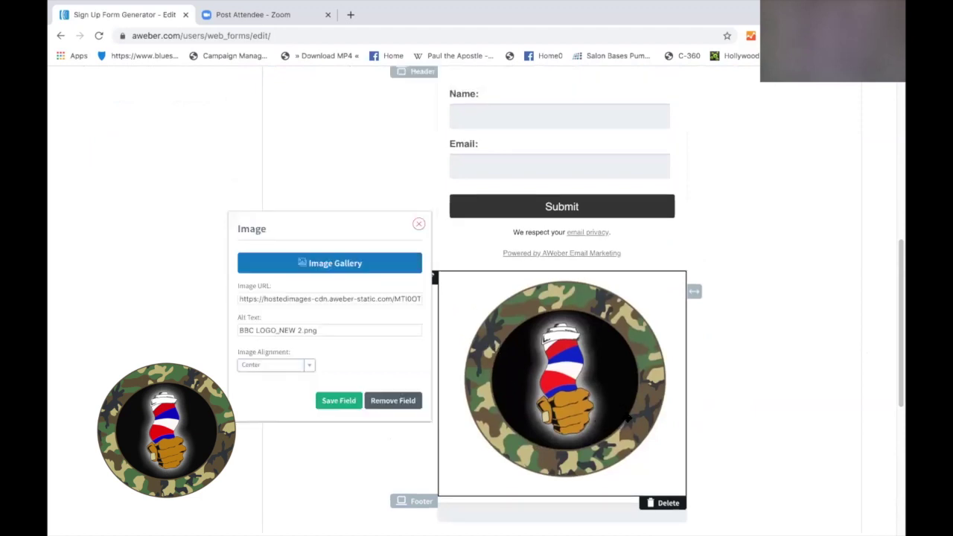
left_click_drag(895, 340, 897, 391)
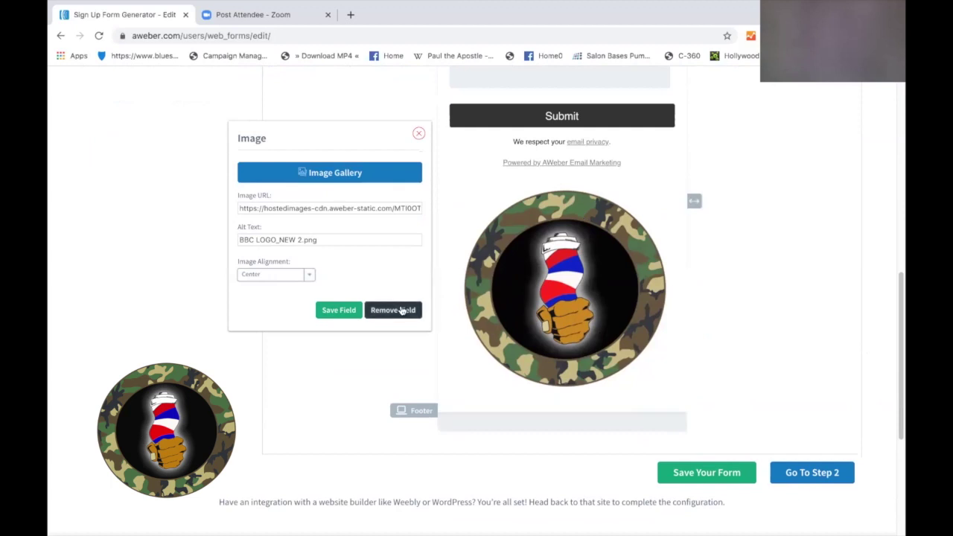
left_click(400, 310)
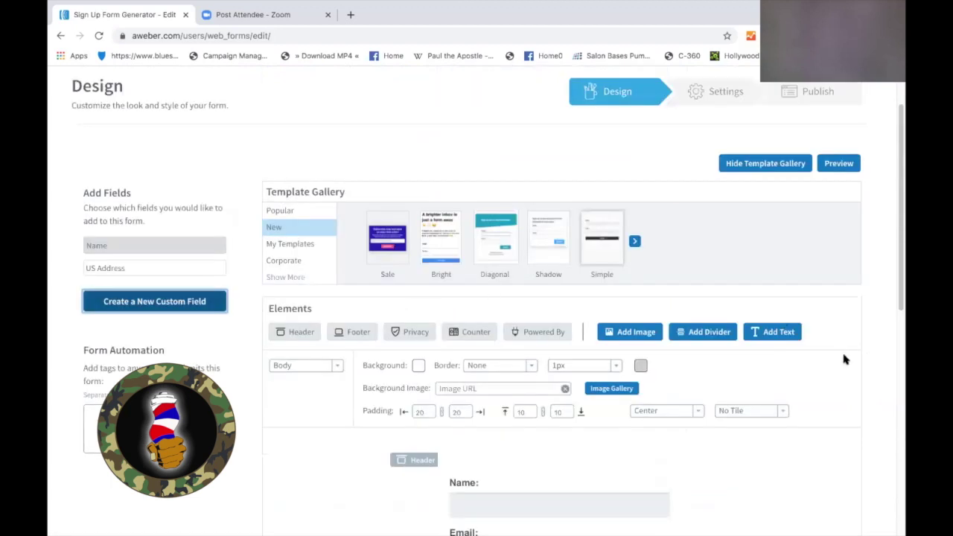
Add a new image element to the end of the form, below the Powered By line.
left_click_drag(897, 296, 891, 378)
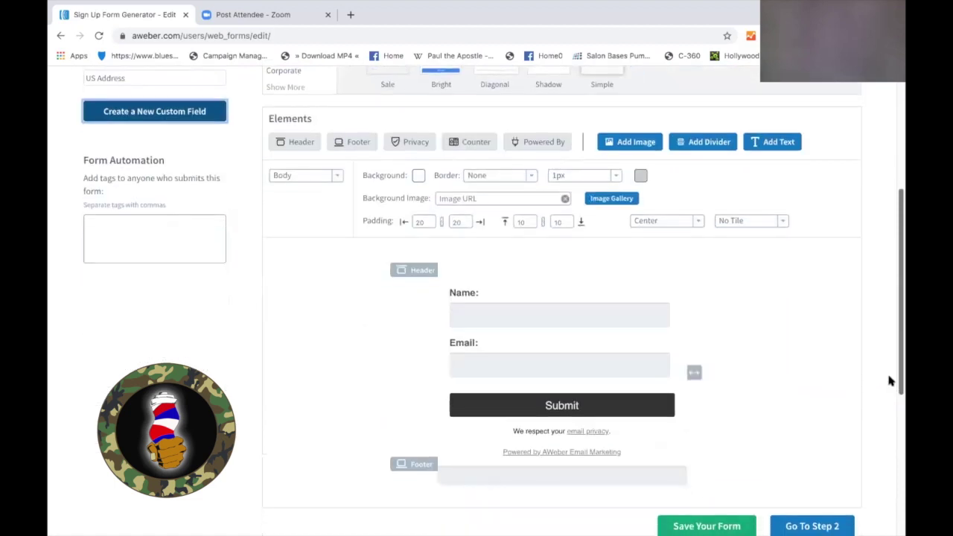
left_click(629, 141)
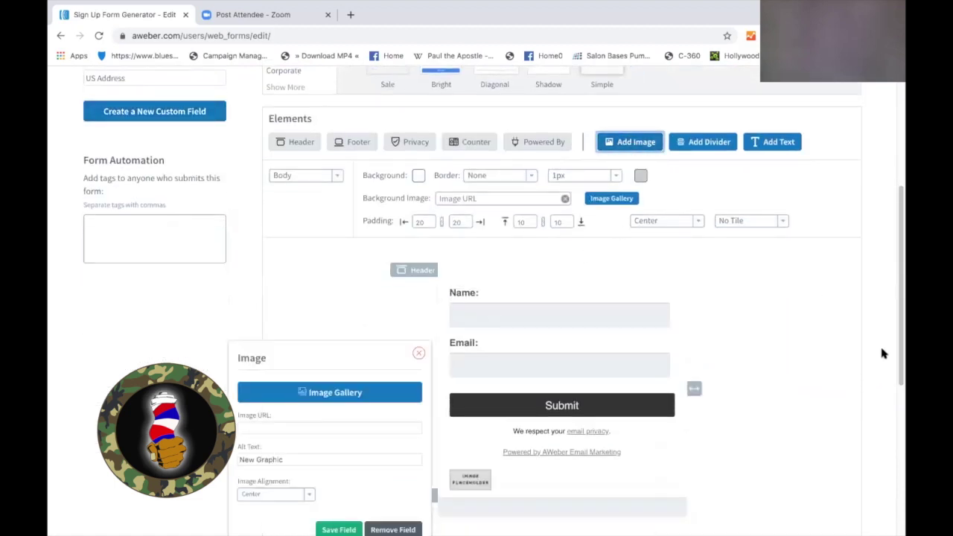
left_click_drag(896, 318, 897, 377)
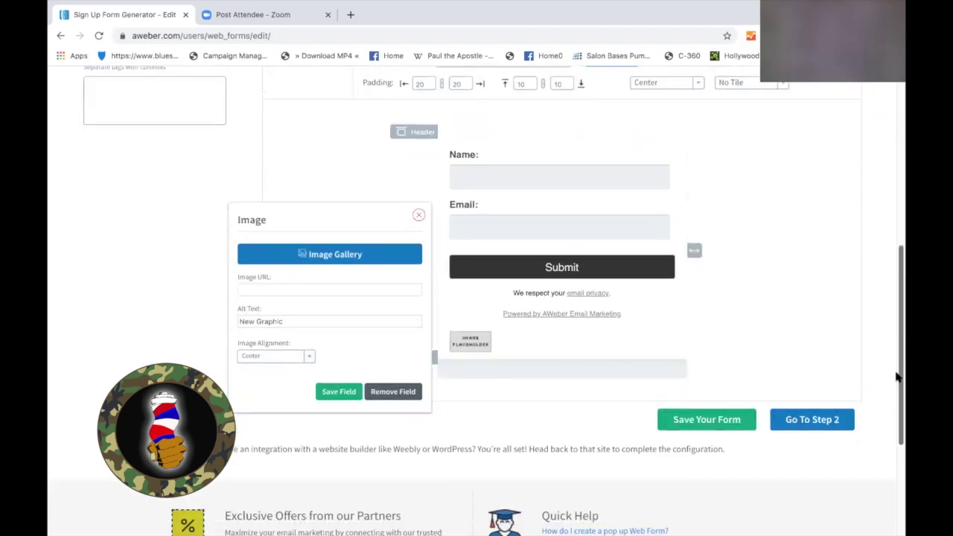
Fill the image element with BBC_IG_FREE CRM BUSINESS BOOT CAMP.png from the uploads, check it in the layout, and save the field.
left_click(310, 257)
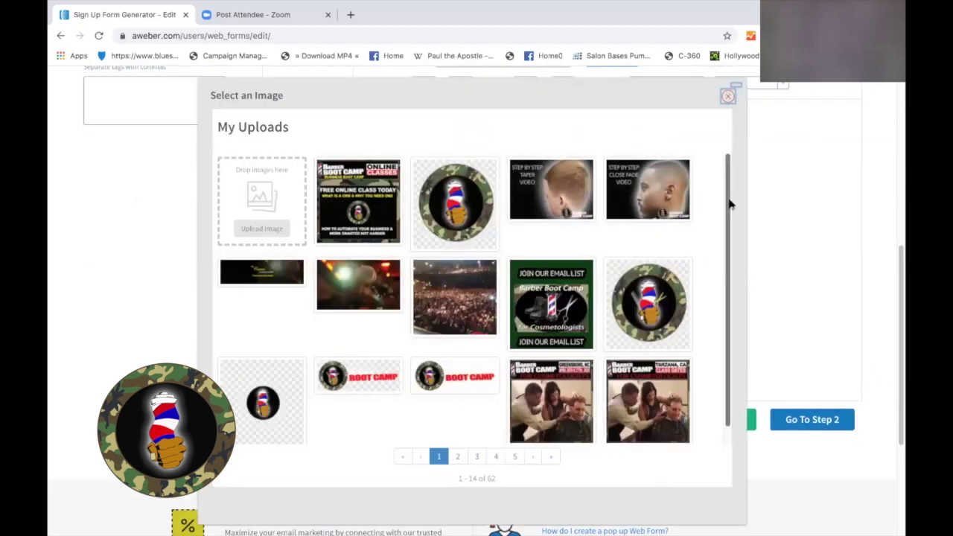
scroll(728, 216, "down", 2)
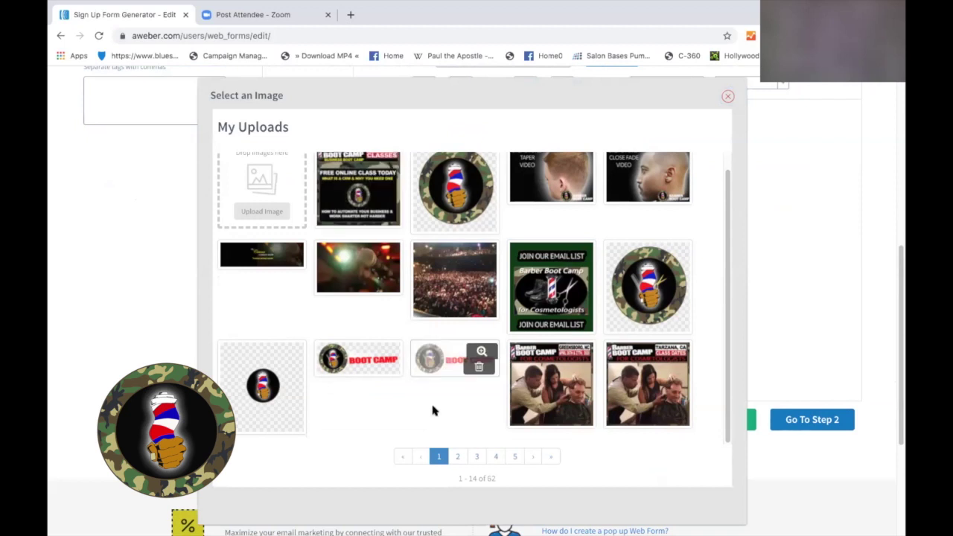
left_click(457, 456)
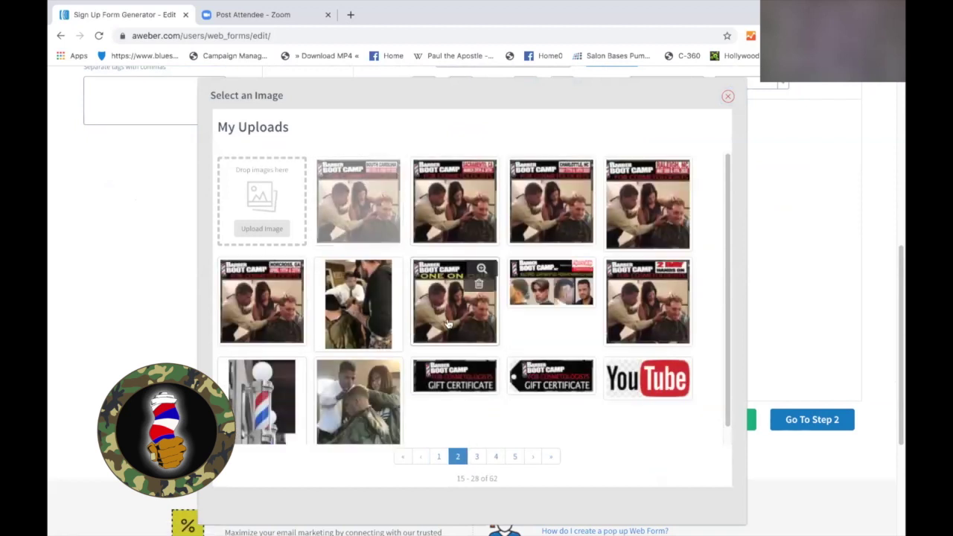
left_click(441, 459)
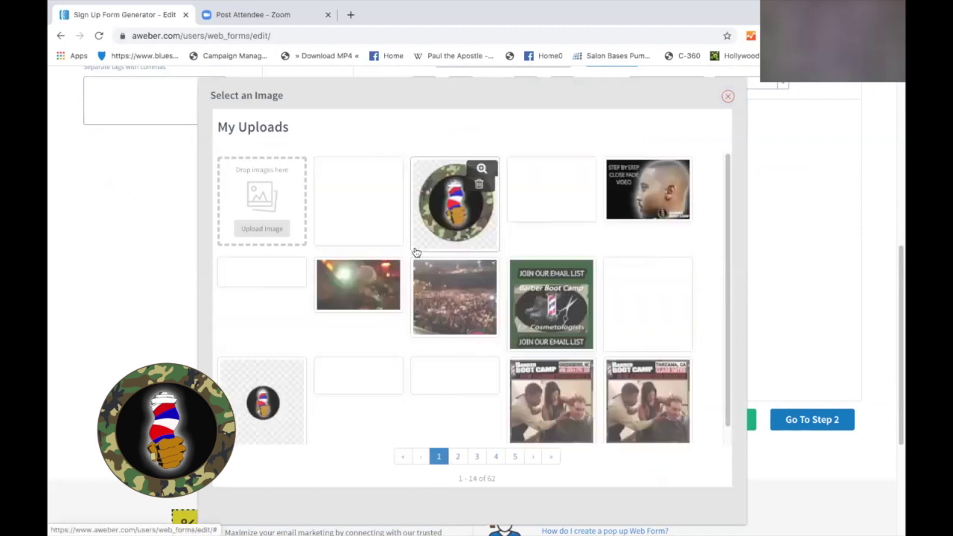
left_click(358, 205)
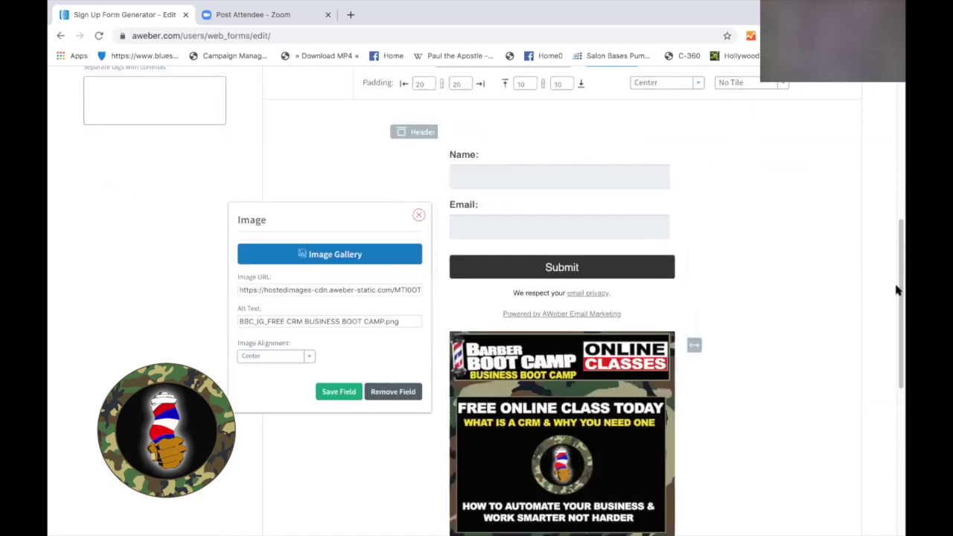
scroll(896, 290, "down", 3)
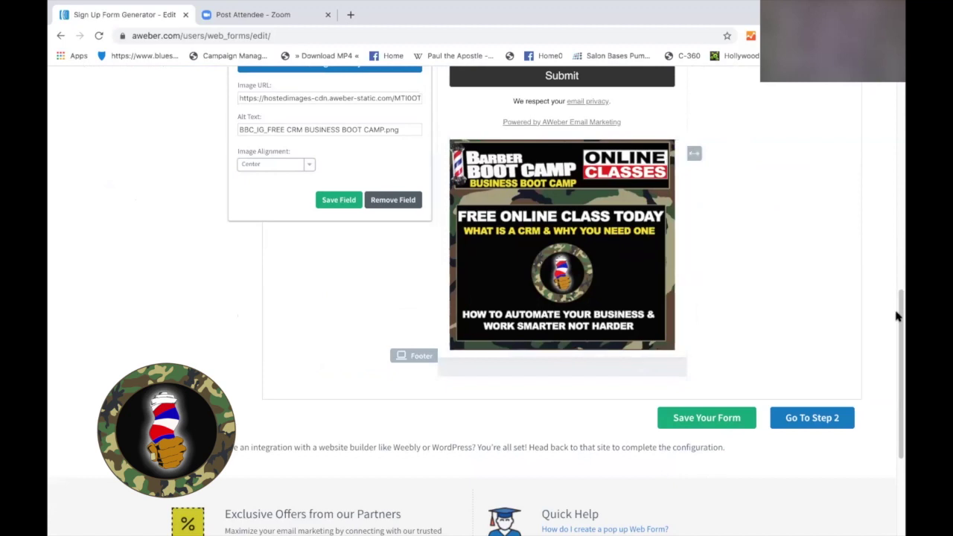
left_click_drag(897, 313, 895, 259)
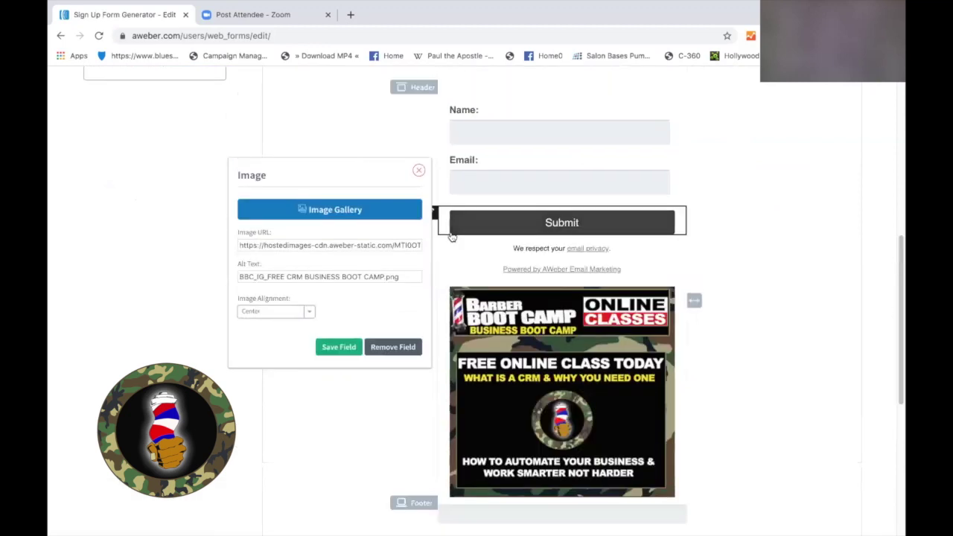
left_click(330, 347)
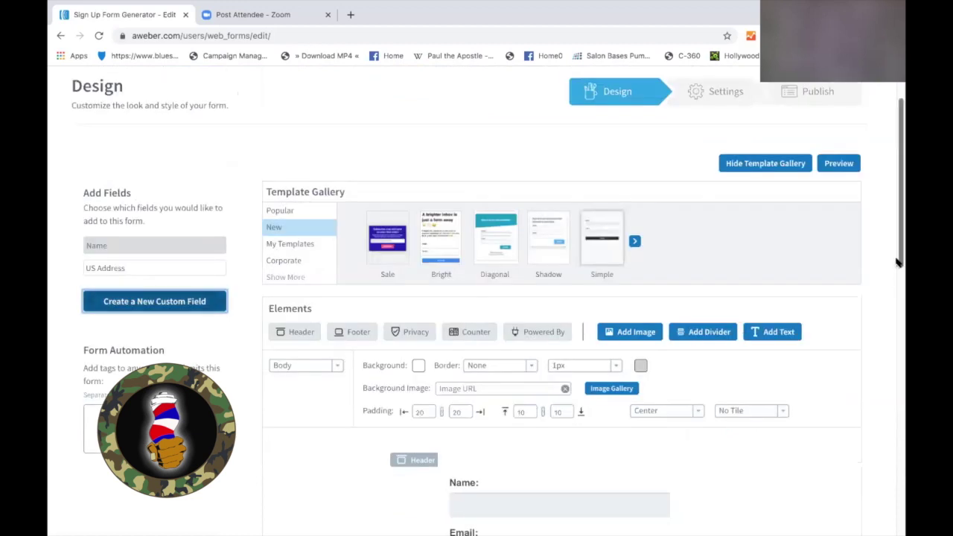
Set the form's Name field to collect First & Last Name in two separate fields and save it.
left_click_drag(897, 262, 883, 372)
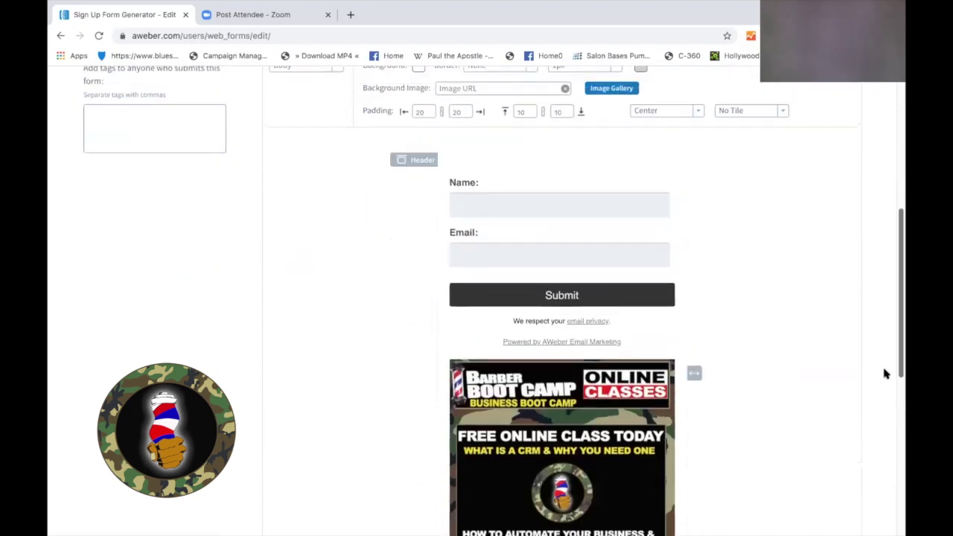
left_click(629, 181)
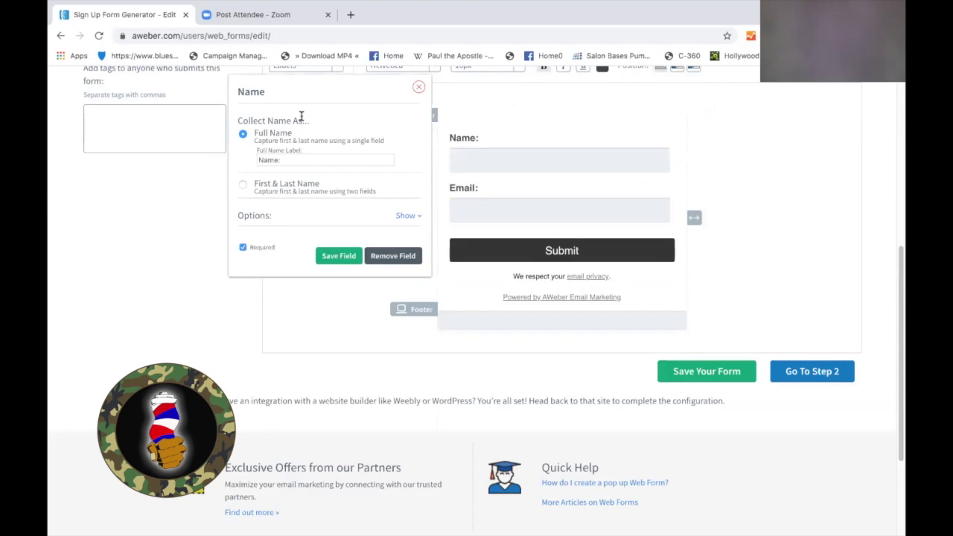
left_click(243, 186)
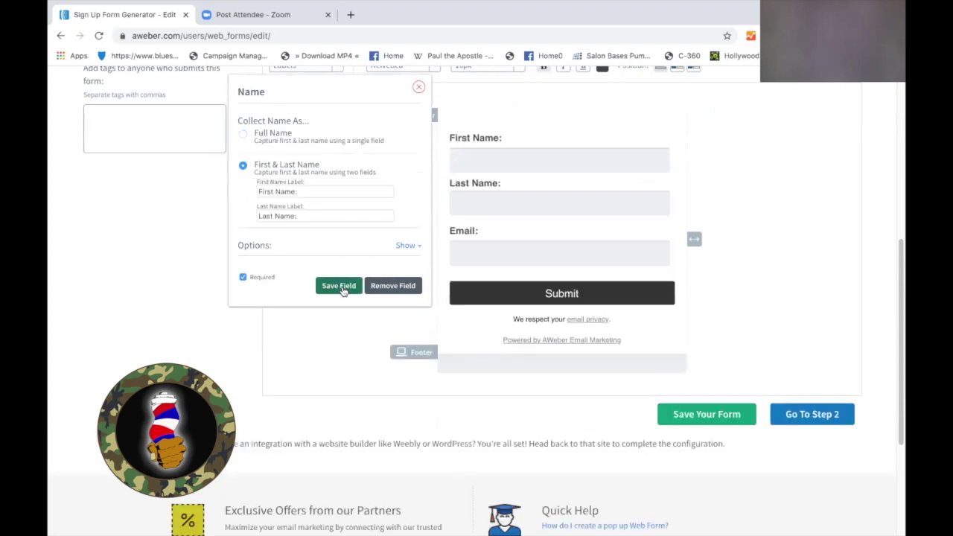
left_click(339, 286)
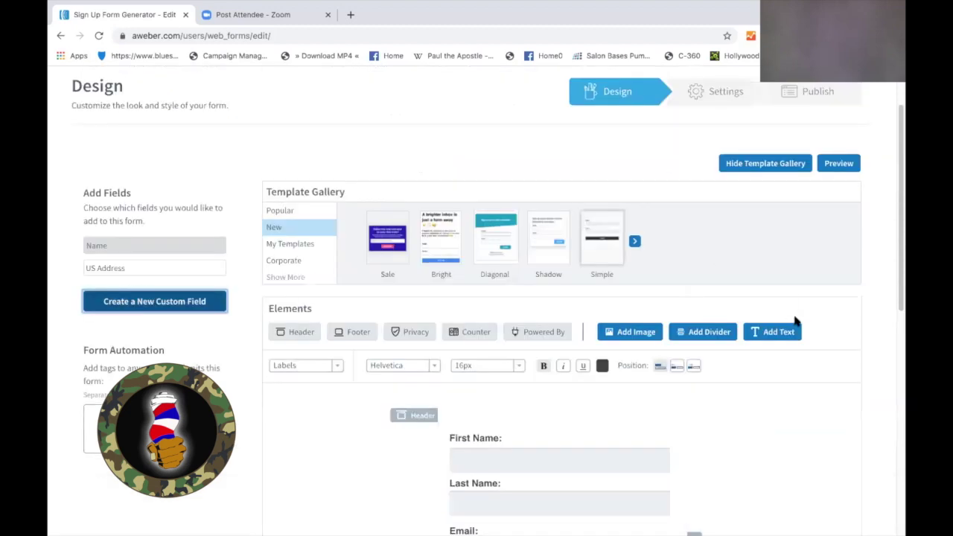
Add the US Address field to the form, collect only State, and save the field.
left_click_drag(896, 284, 895, 357)
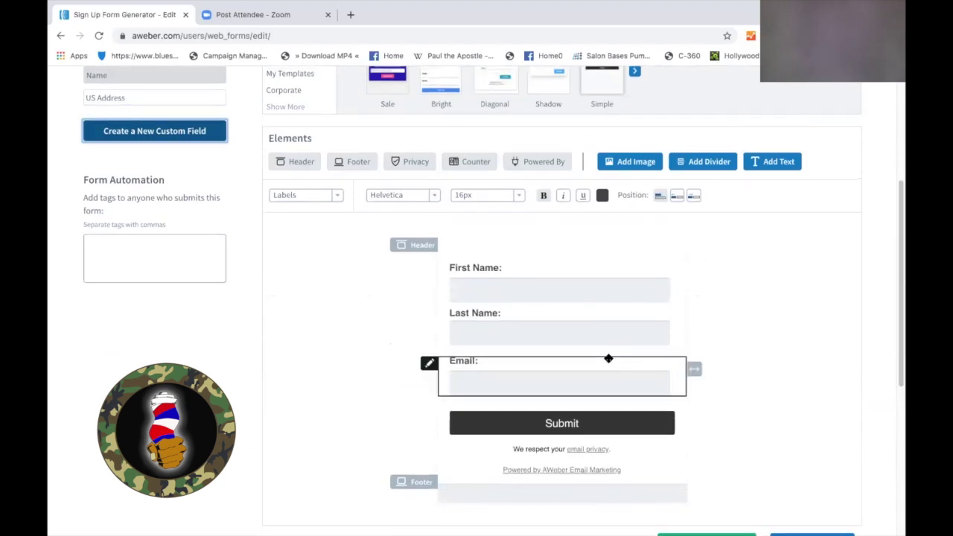
left_click_drag(896, 312, 895, 276)
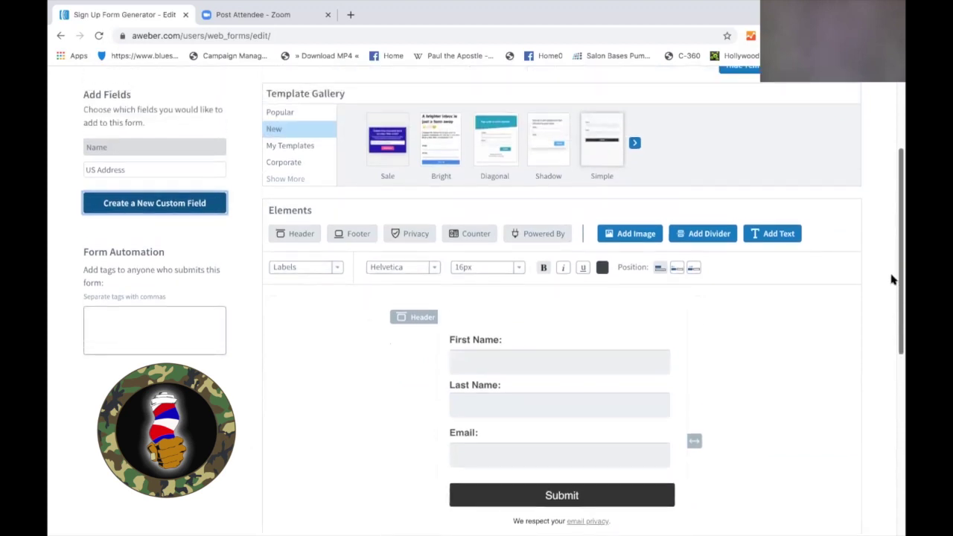
left_click(137, 169)
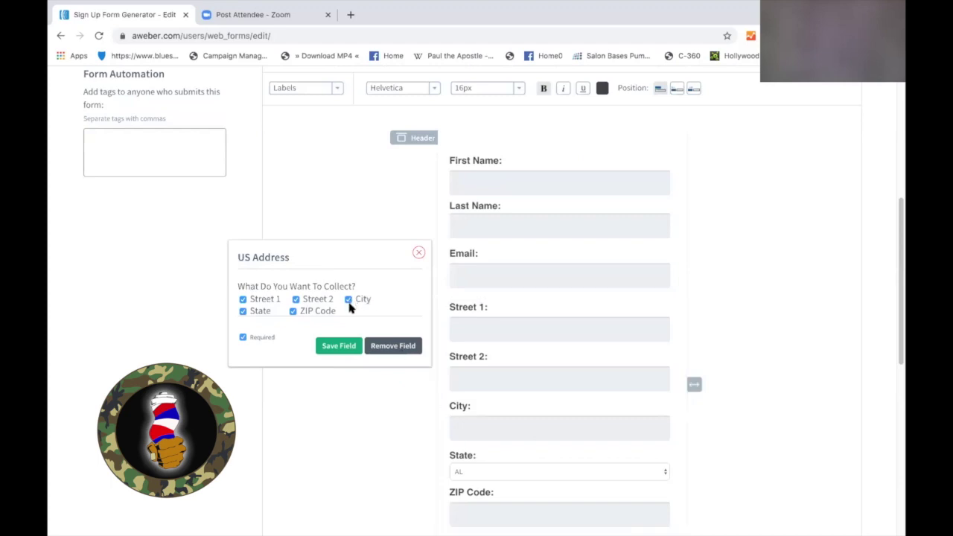
left_click(242, 298)
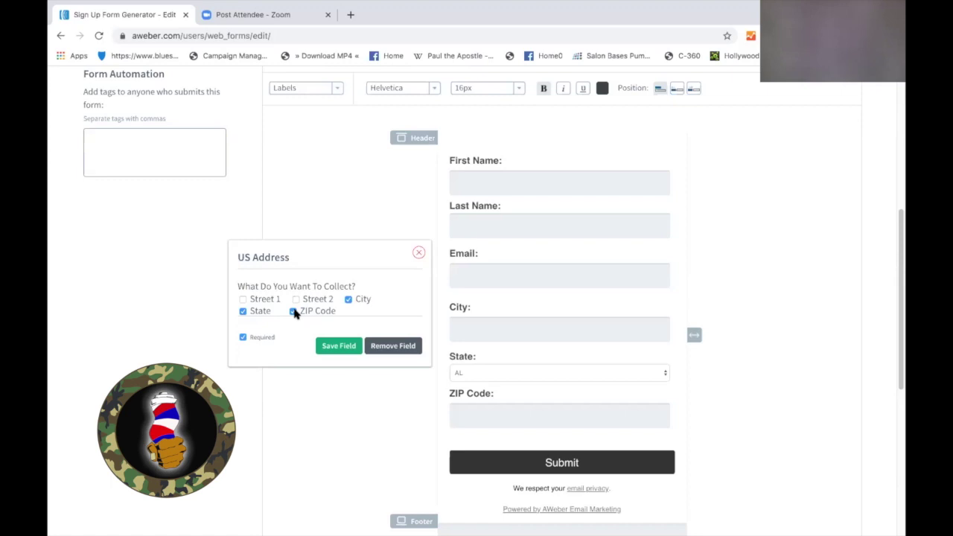
left_click(348, 299)
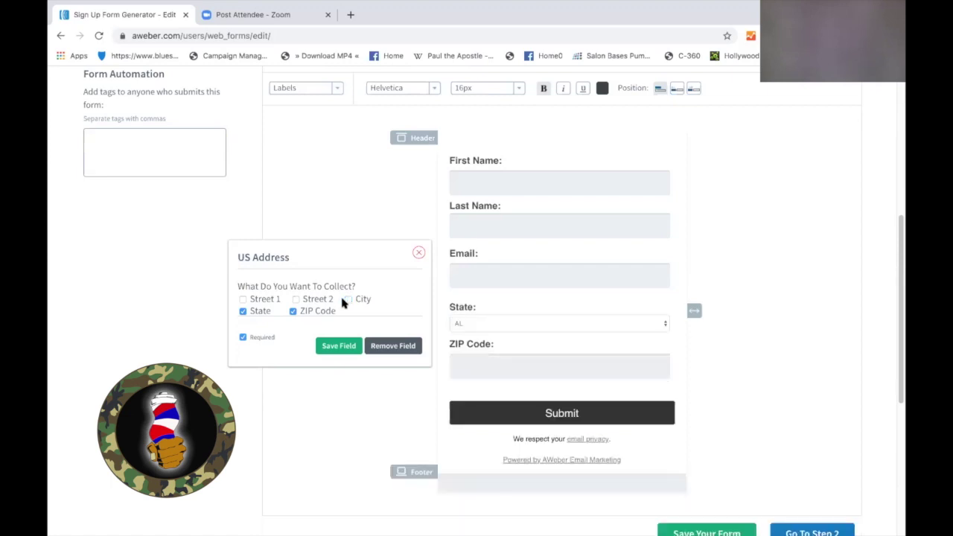
left_click(293, 311)
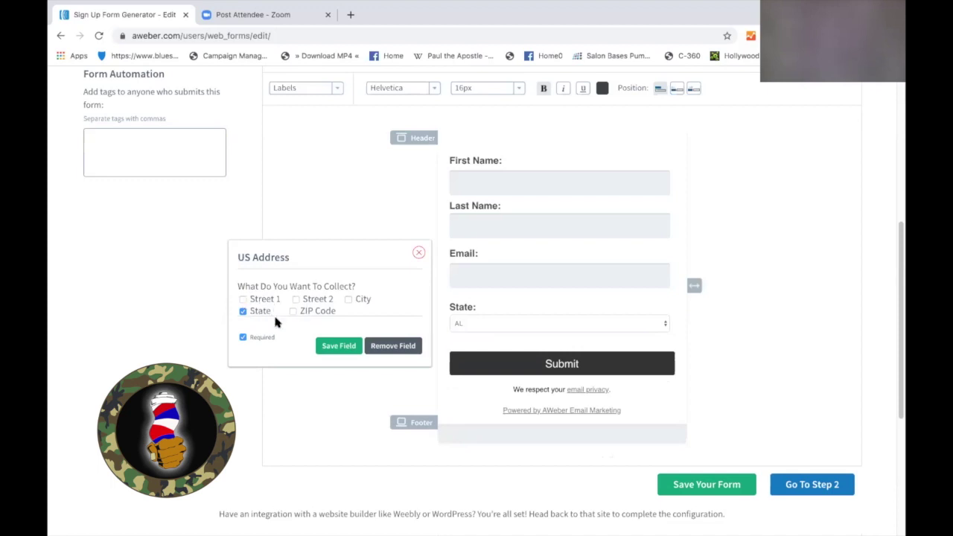
left_click(339, 346)
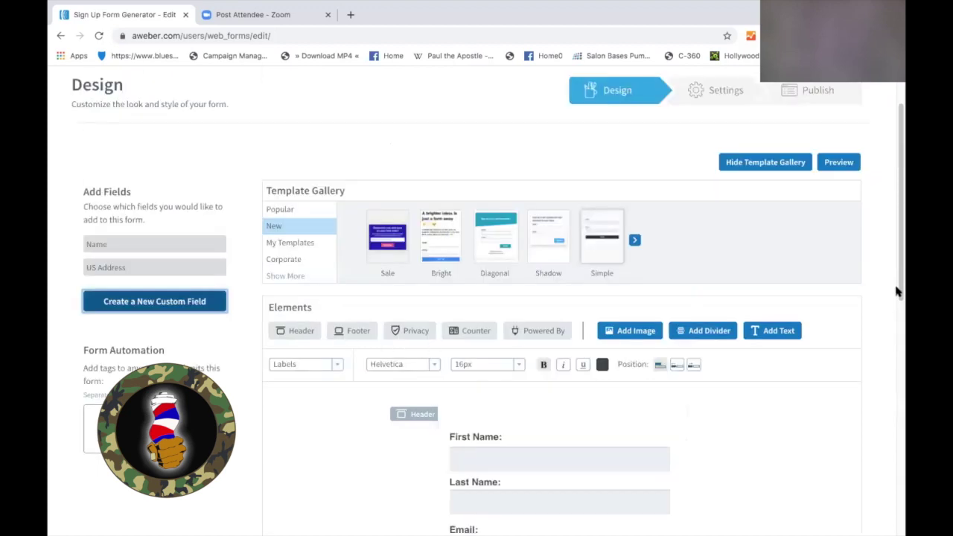
Remove the email privacy notice and the Powered By line from the form, and widen the form.
scroll(896, 292, "down", 3)
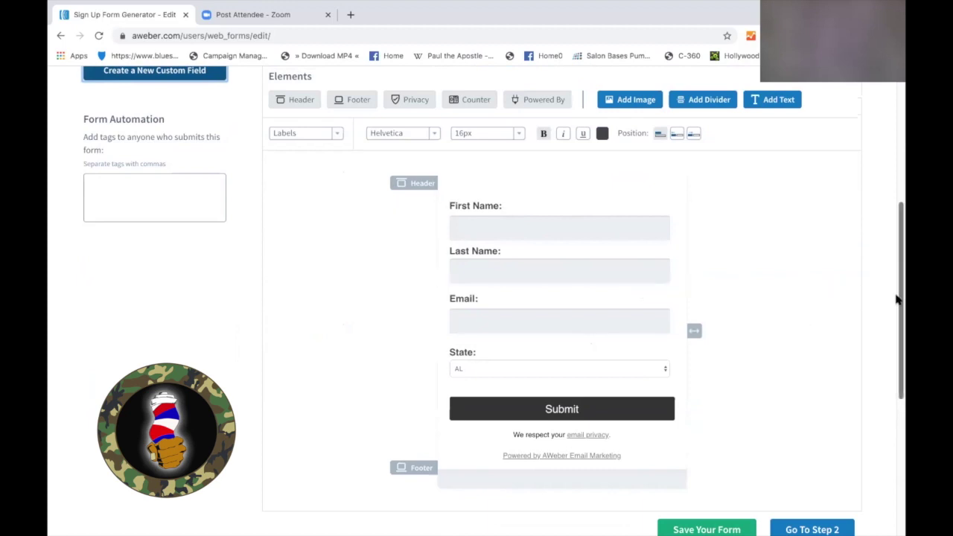
left_click_drag(897, 298, 897, 270)
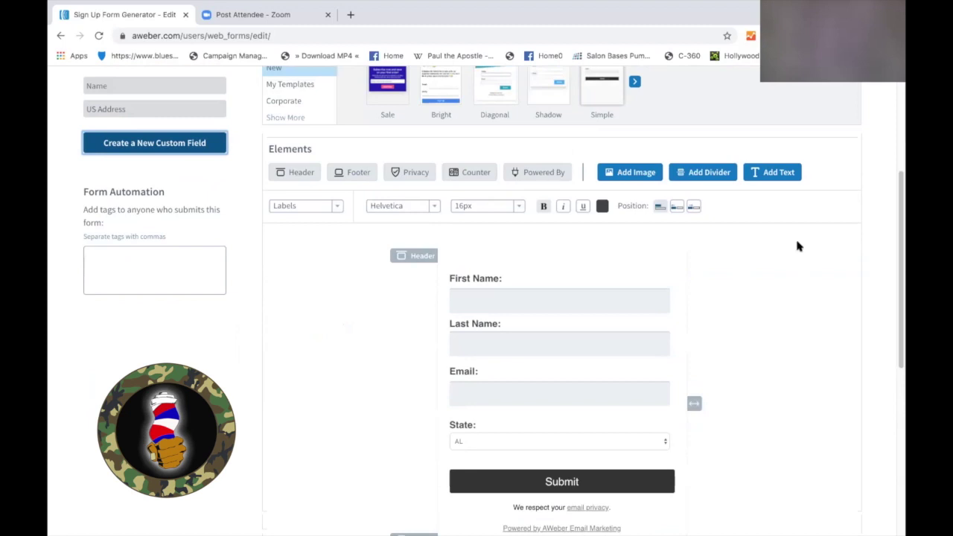
left_click(559, 300)
left_click(419, 183)
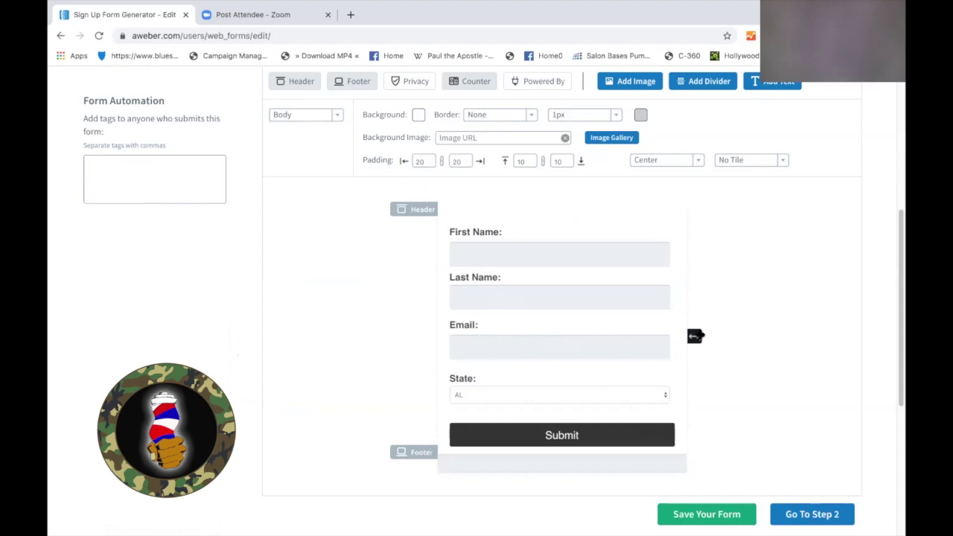
left_click_drag(698, 336, 784, 349)
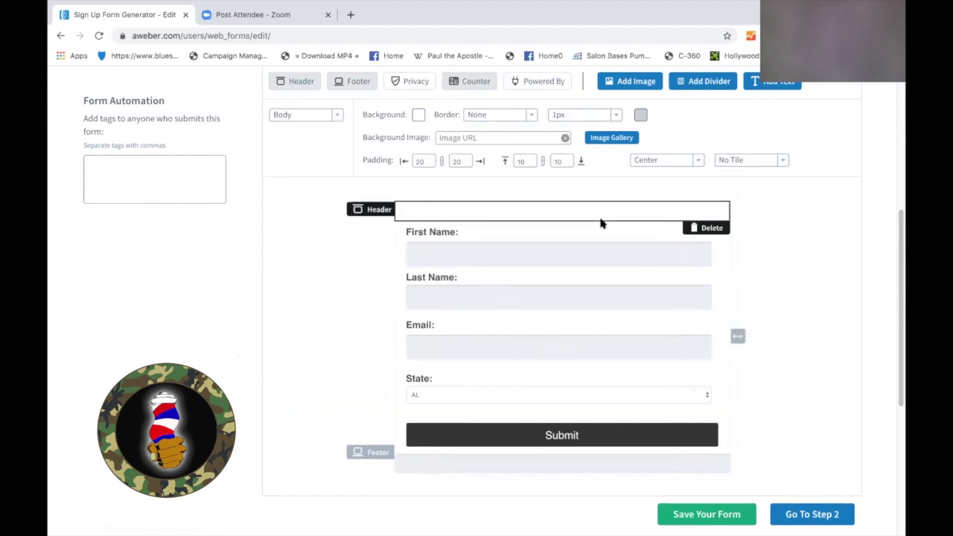
Set the form body's background colour to dark blue 2b479c.
left_click(419, 117)
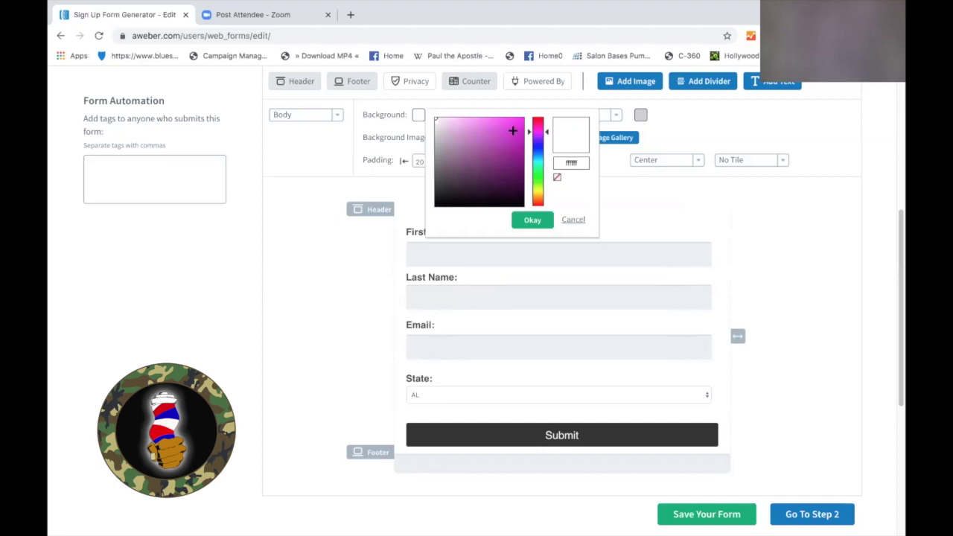
left_click(512, 153)
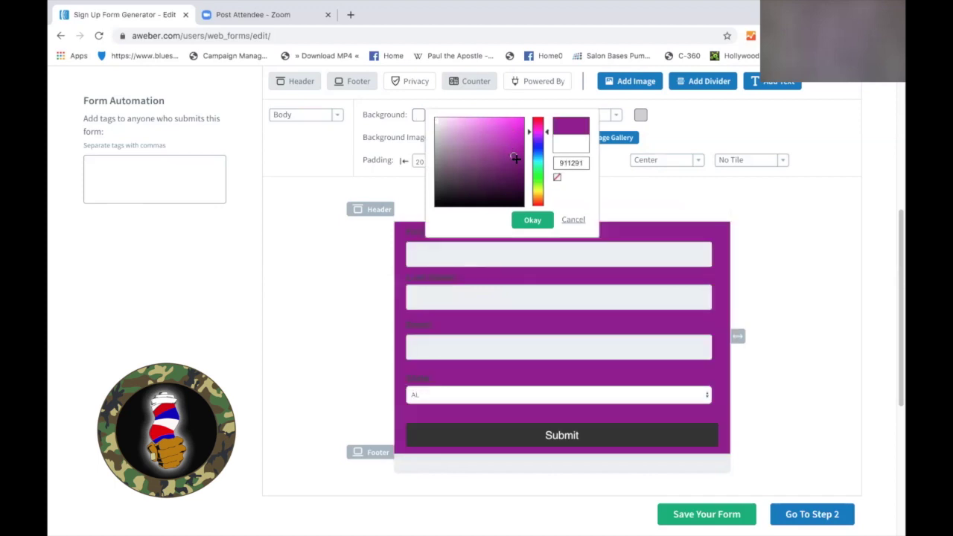
left_click_drag(539, 152, 535, 180)
left_click(573, 219)
Set the form body's border width to 2px and accept the grey border colour.
left_click(595, 115)
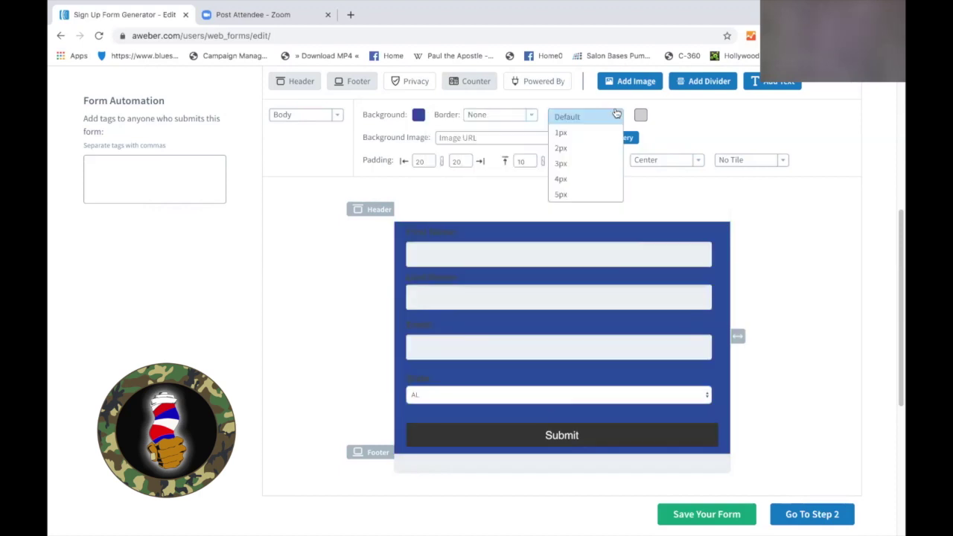
left_click(584, 146)
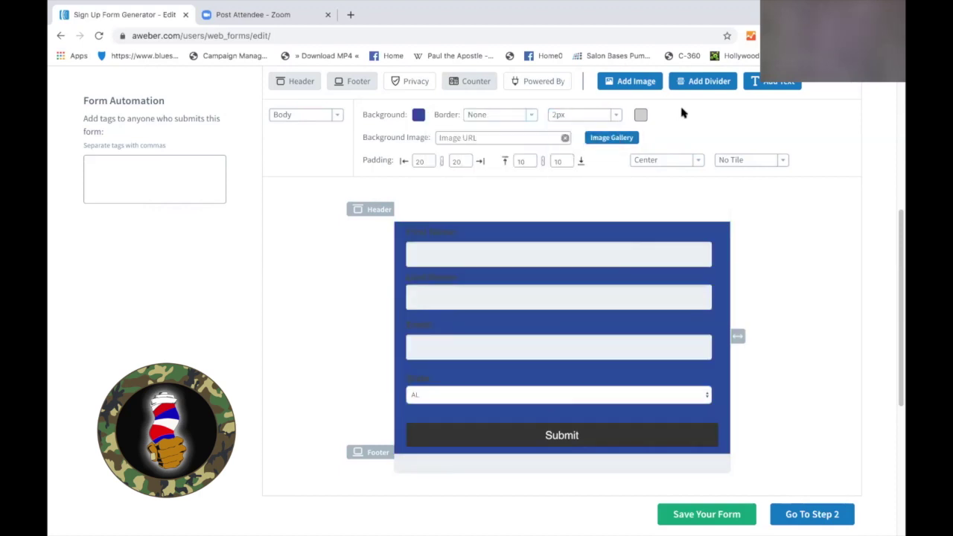
left_click(640, 116)
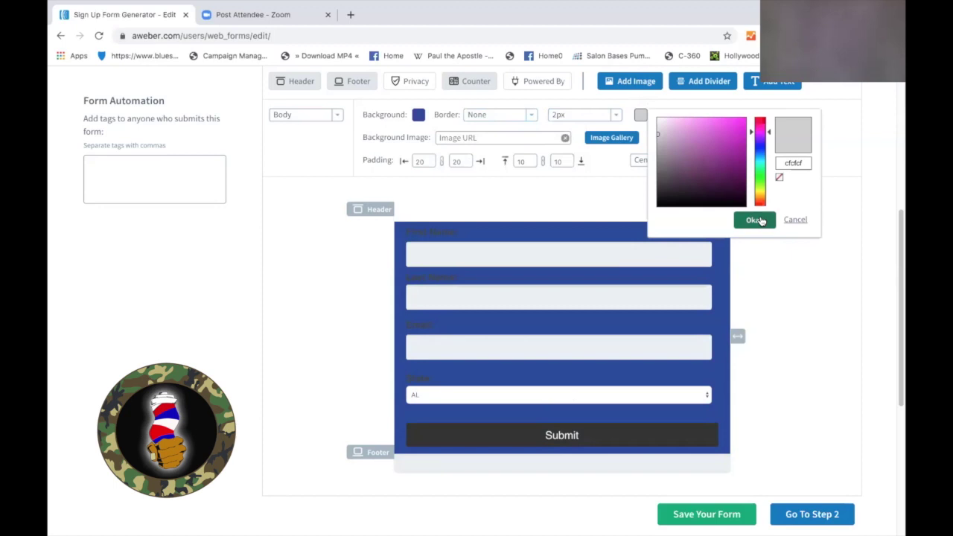
left_click(754, 219)
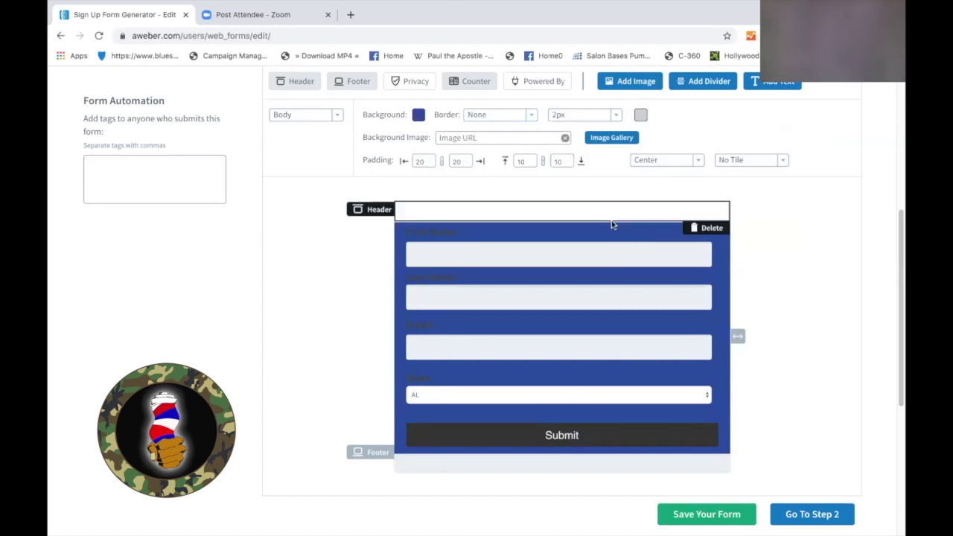
Set the form body's background colour to light green ccf5a6.
left_click(417, 116)
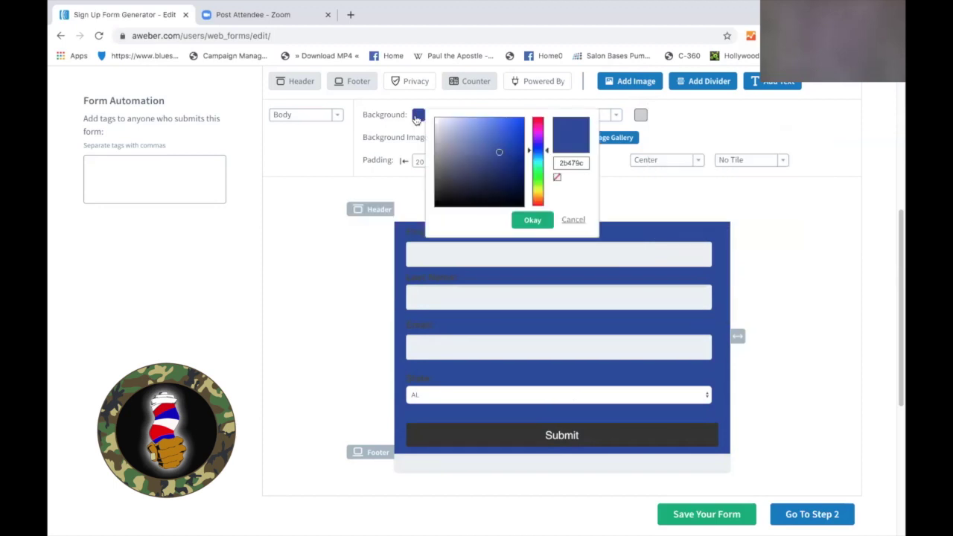
left_click(507, 137)
mouse_move(505, 135)
left_mouse_down()
mouse_move(452, 127)
mouse_move(451, 142)
mouse_move(463, 120)
left_mouse_up()
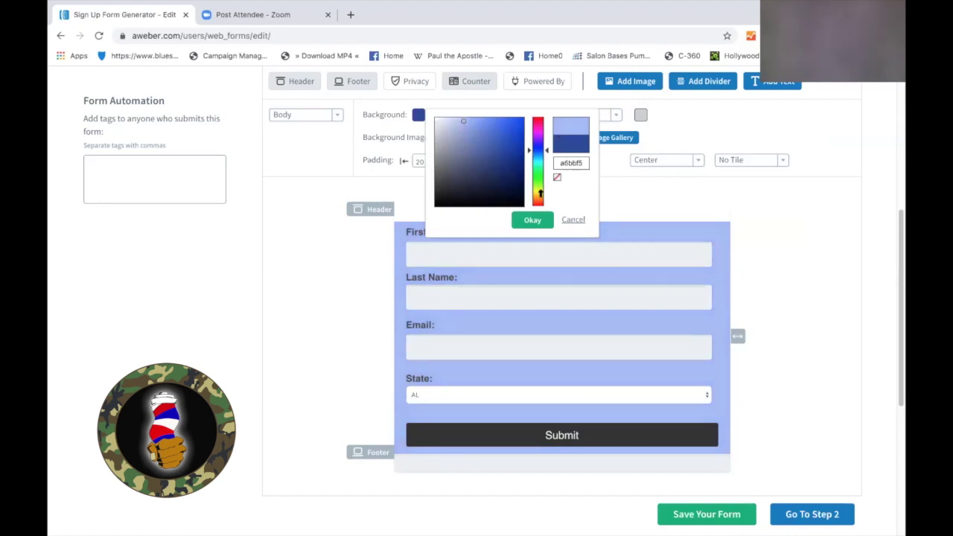
left_click(540, 193)
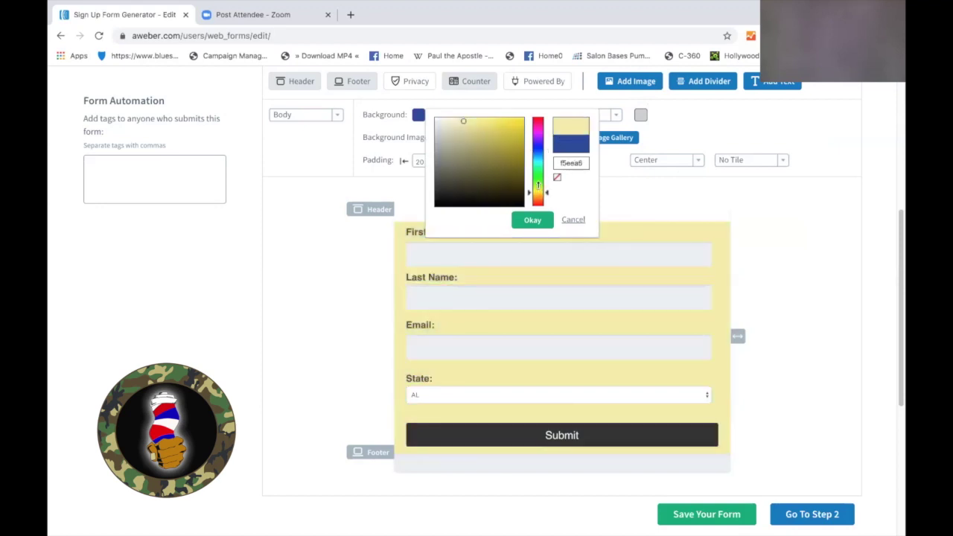
left_click_drag(538, 188, 538, 182)
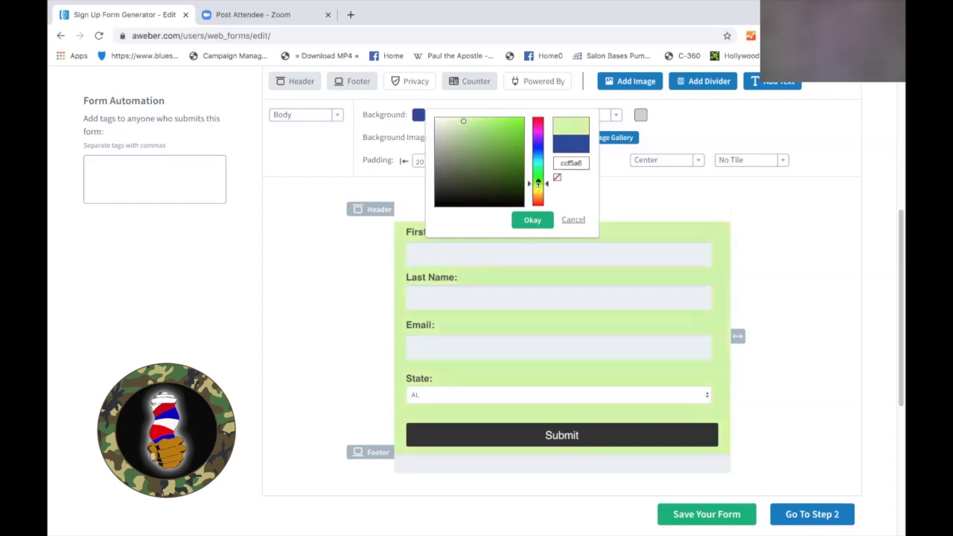
left_click(529, 221)
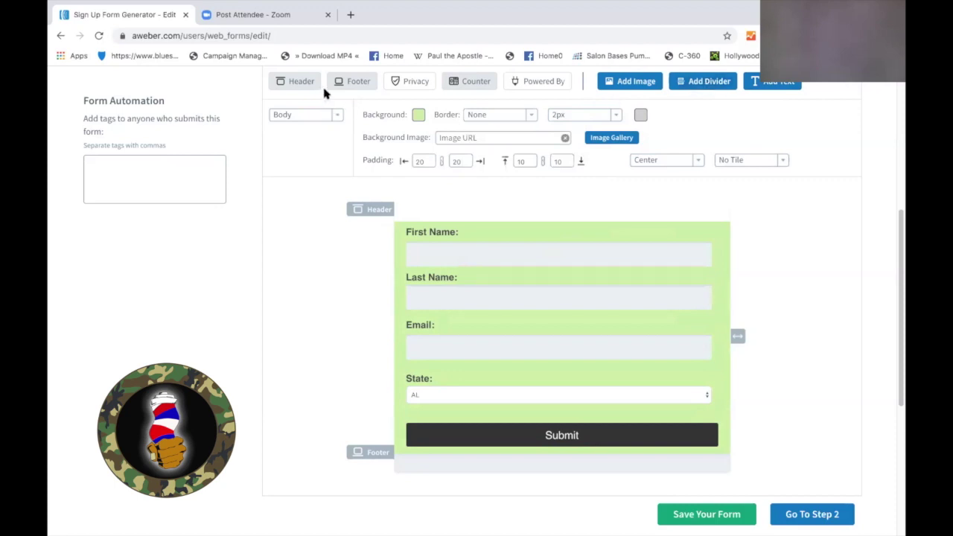
Change the form's submit button text to "Sign Up Now".
left_click(338, 116)
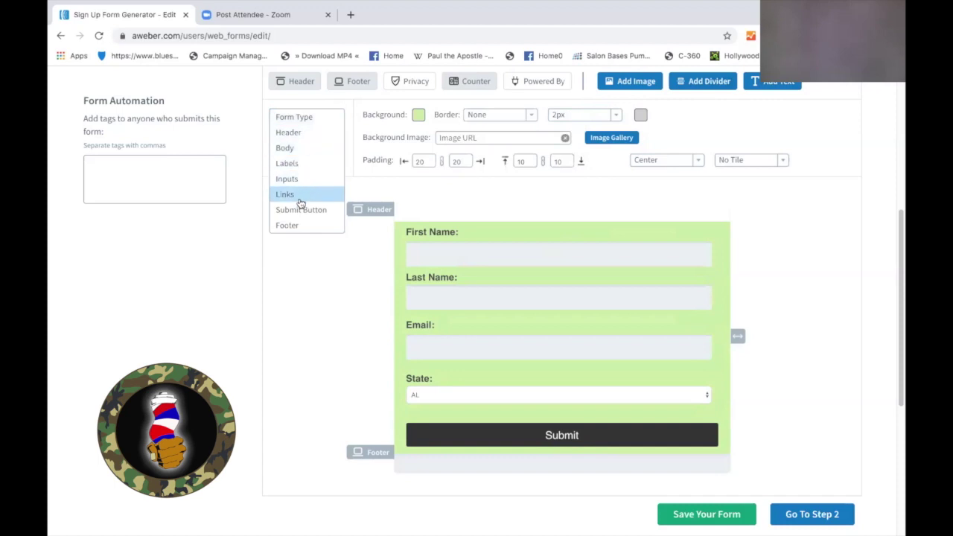
left_click(311, 95)
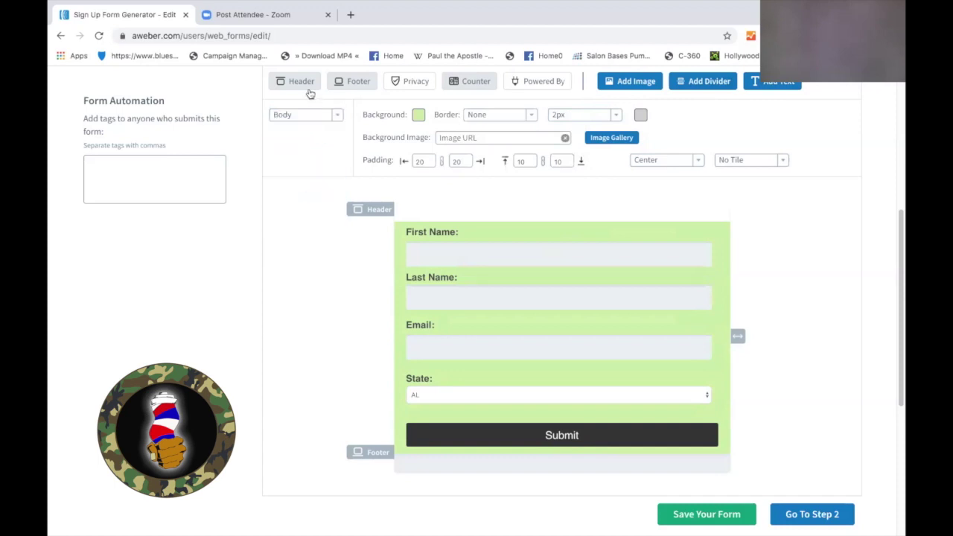
left_click(336, 115)
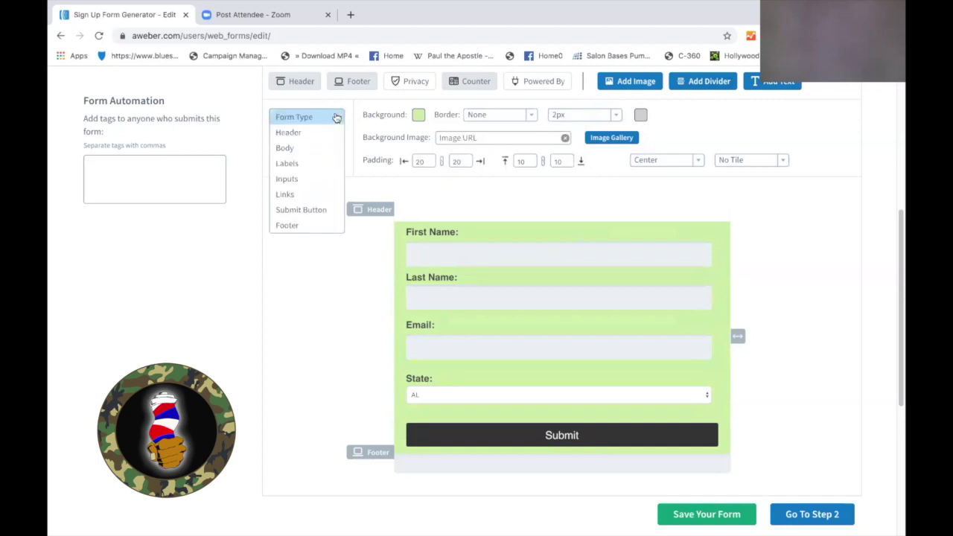
left_click(318, 210)
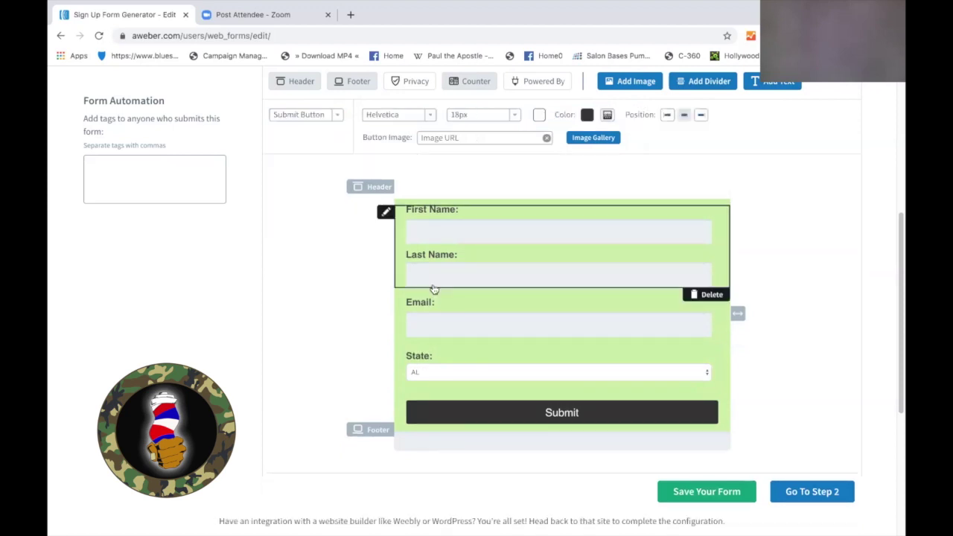
left_click(620, 414)
left_click(263, 381)
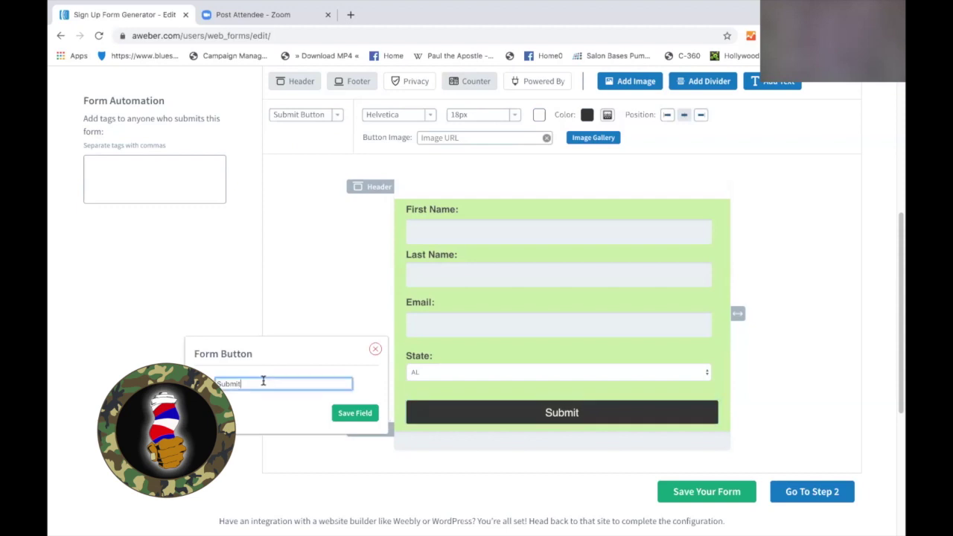
key("super+a")
type("Sign")
key("BackSpace")
type("Up Now")
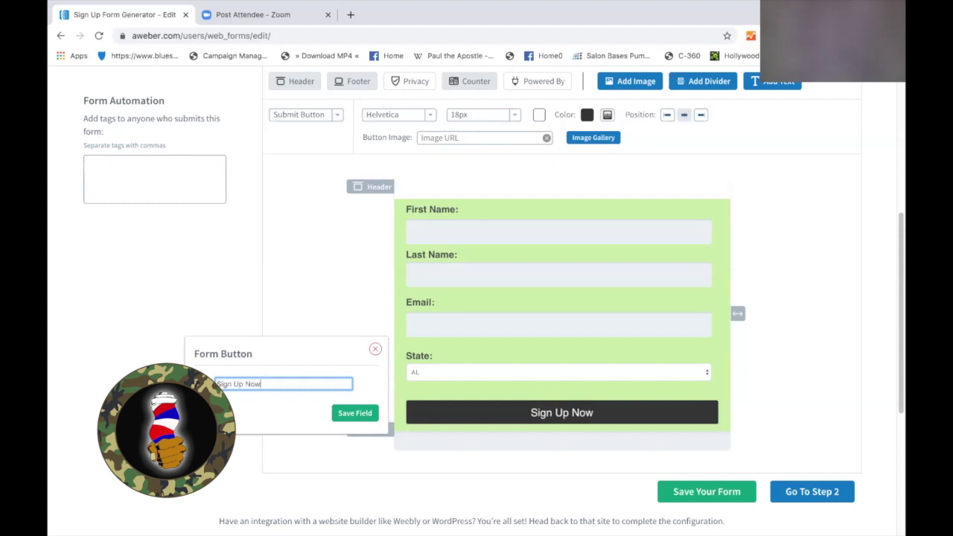
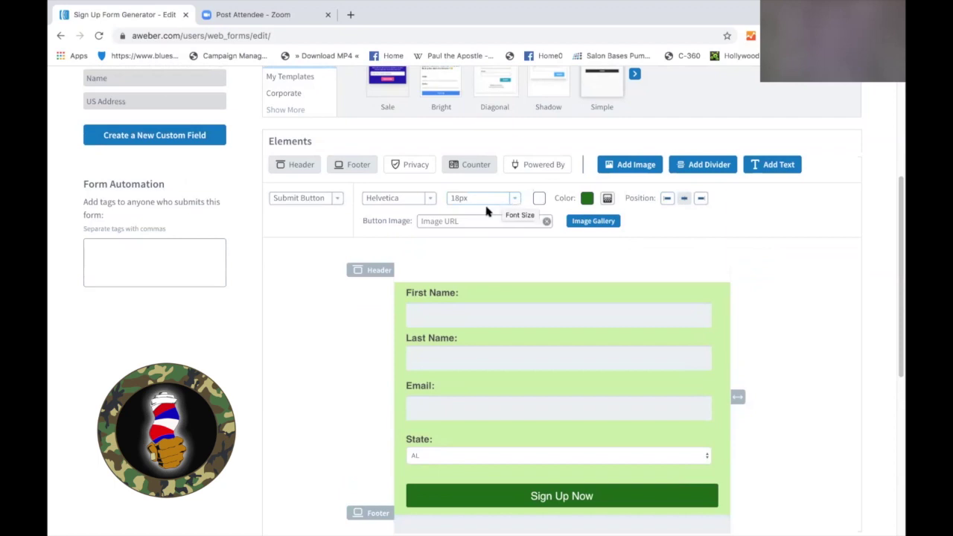
Review the form type settings for type, width, pop-up behaviour and recurrence.
left_click(336, 198)
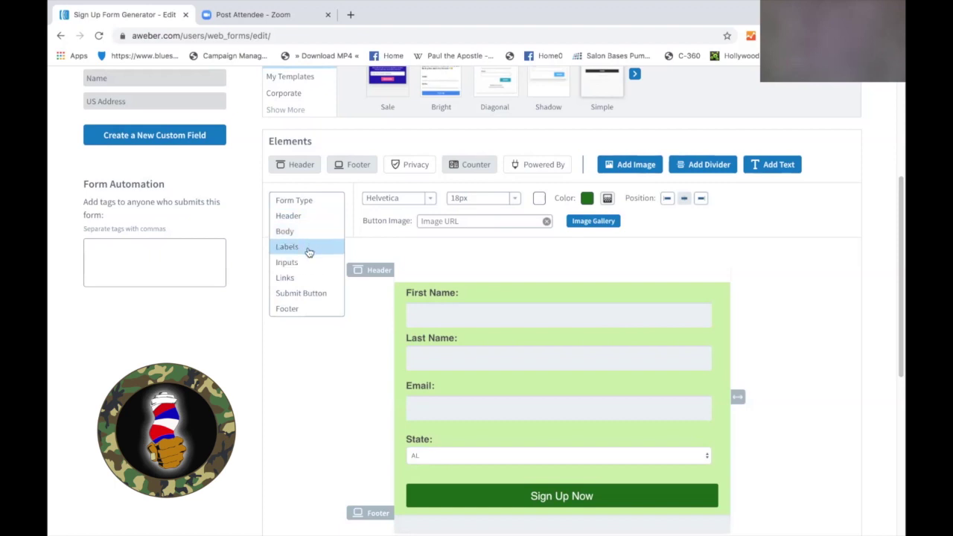
left_click(311, 200)
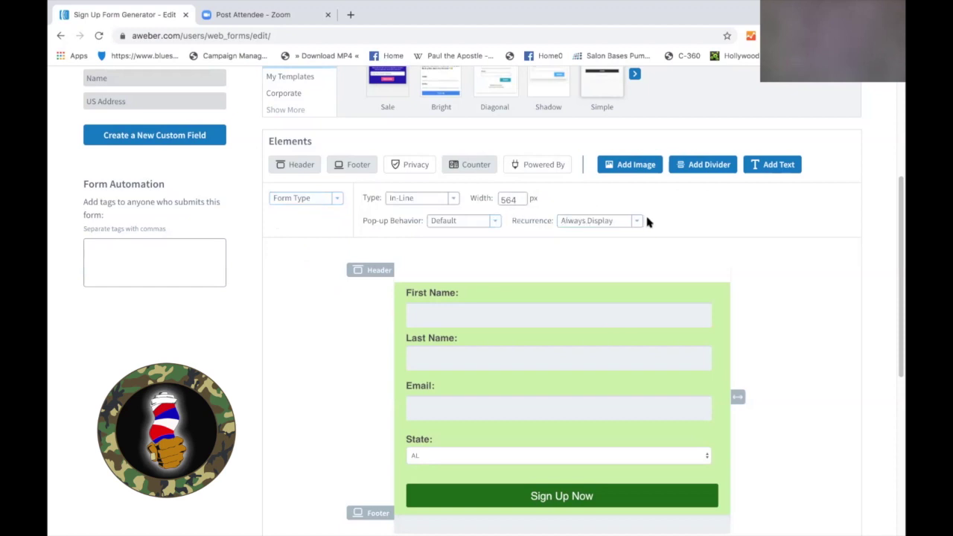
left_click_drag(896, 333, 723, 333)
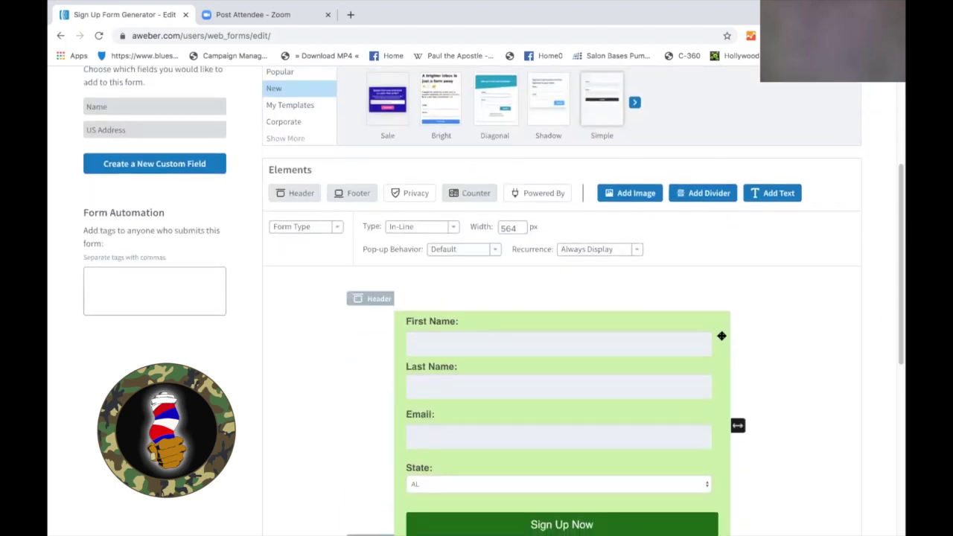
Set the form body's background colour to near-white fdfffc.
left_click(334, 226)
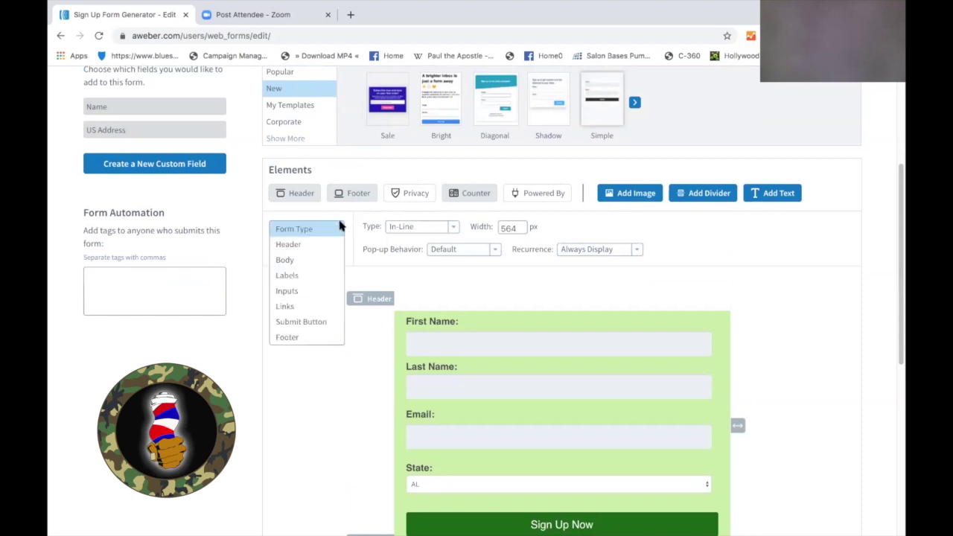
left_click(309, 261)
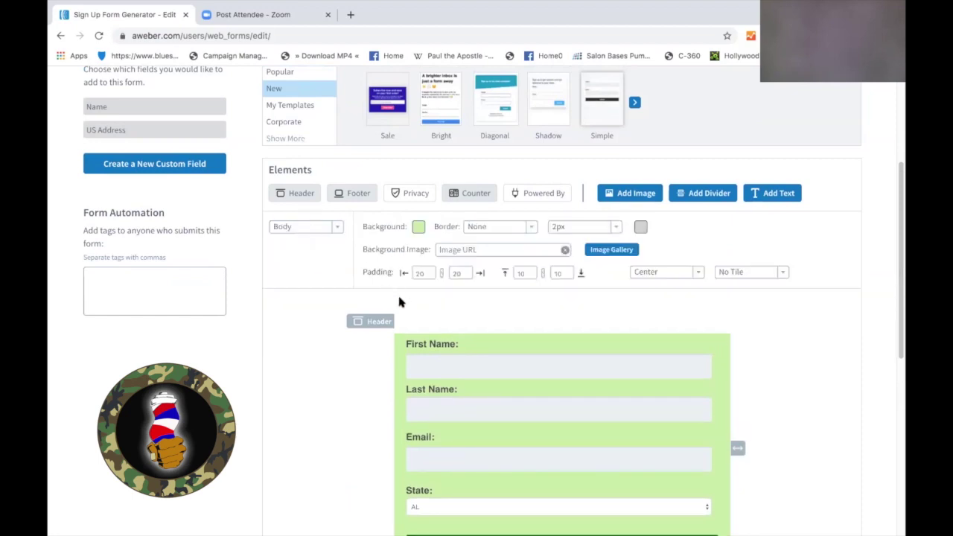
left_click(418, 228)
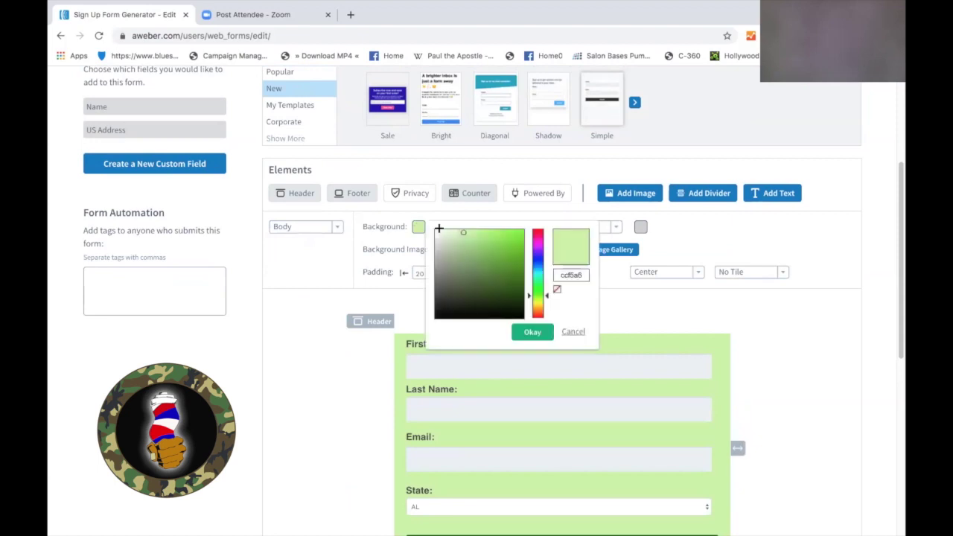
left_click(432, 232)
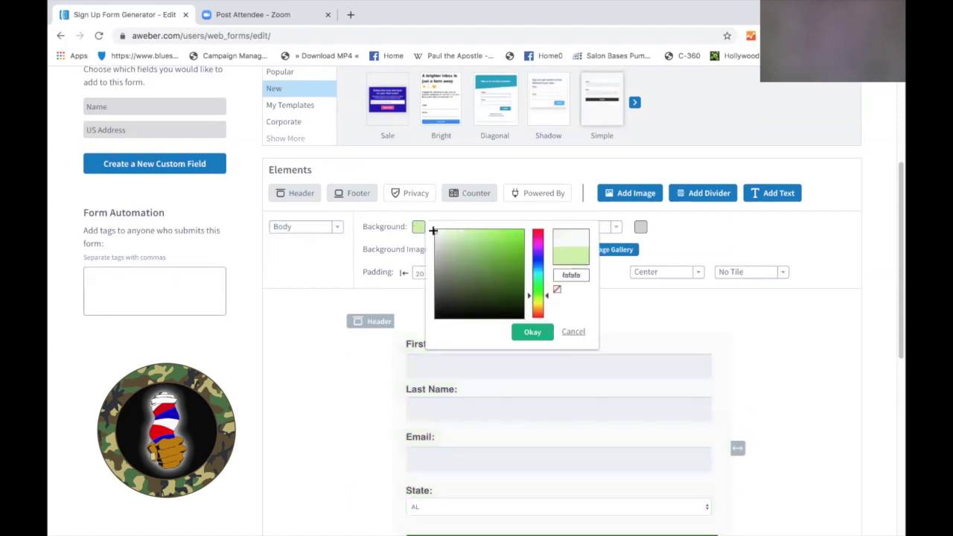
left_click(436, 235)
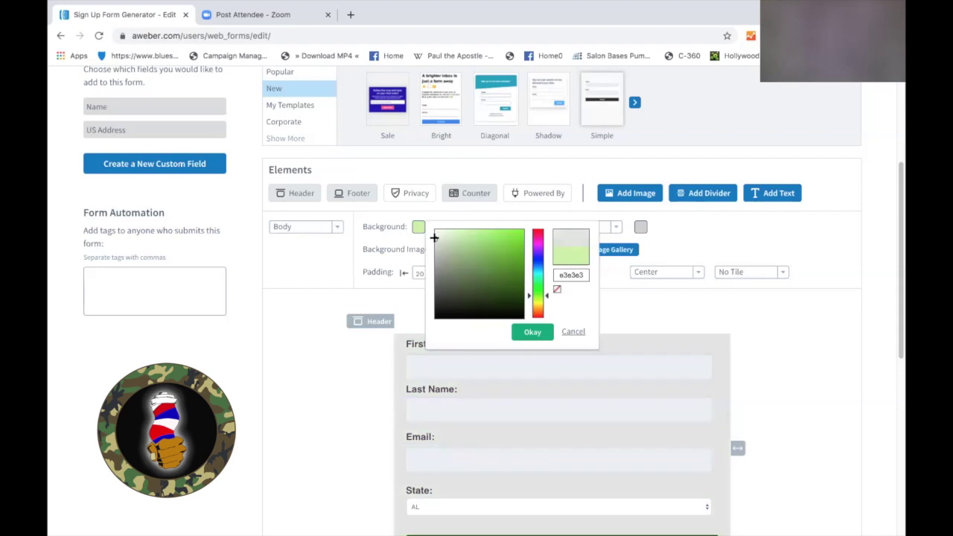
left_click(436, 233)
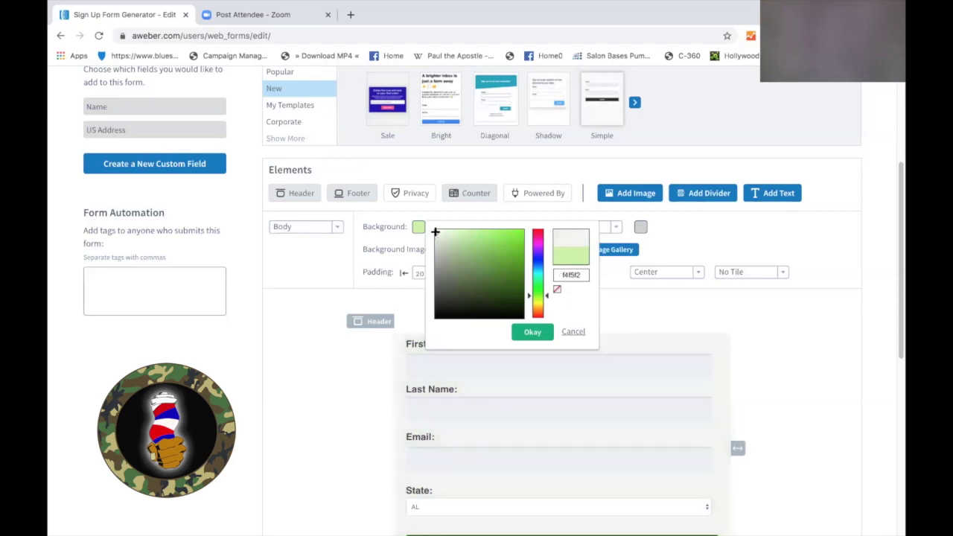
left_click(435, 231)
left_click(435, 228)
left_click(435, 230)
left_click(435, 228)
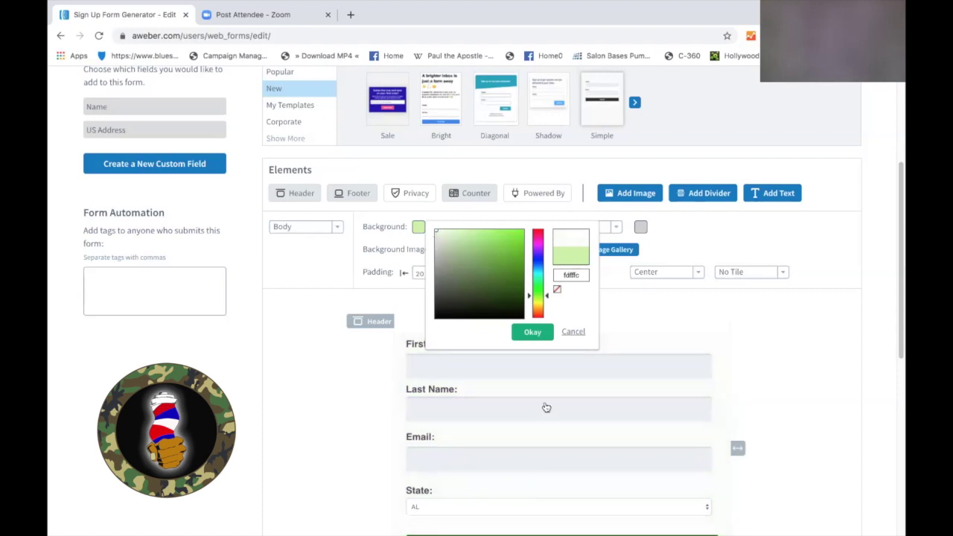
left_click(530, 331)
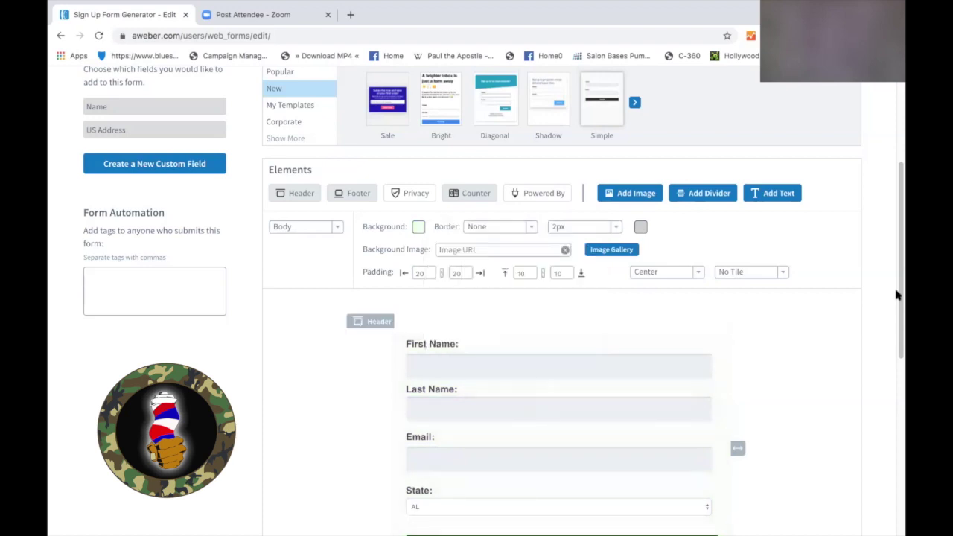
Save the sign-up form and continue to its Settings stage.
left_click_drag(898, 293, 896, 381)
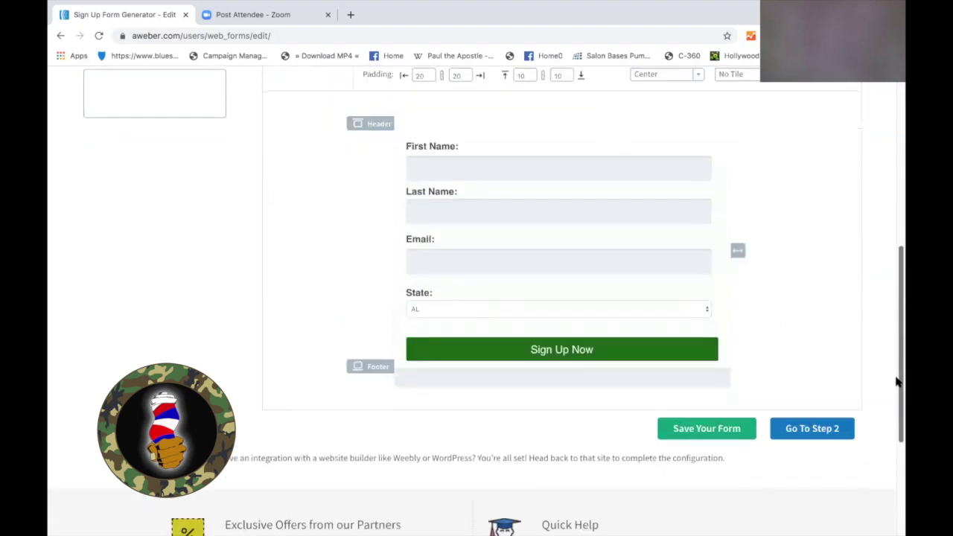
left_click(706, 428)
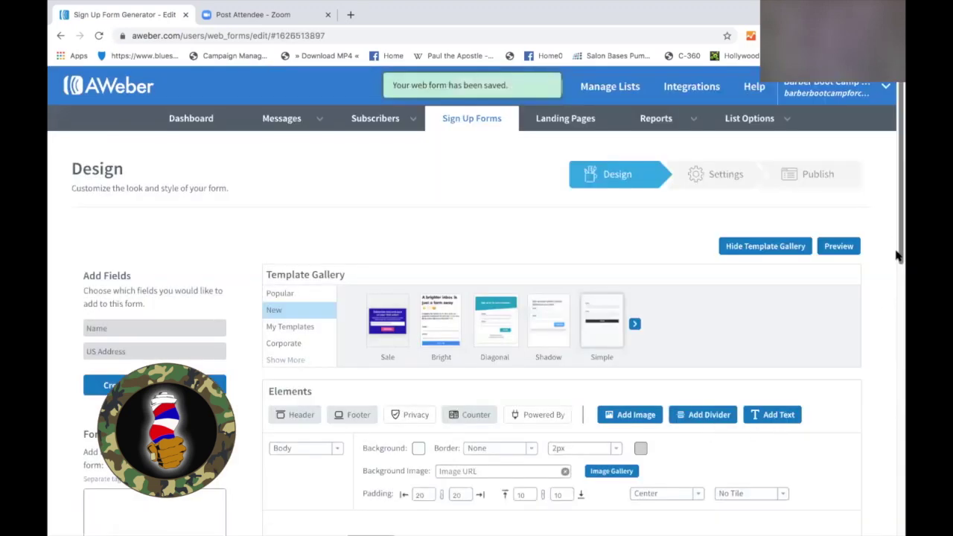
left_click_drag(897, 255, 862, 431)
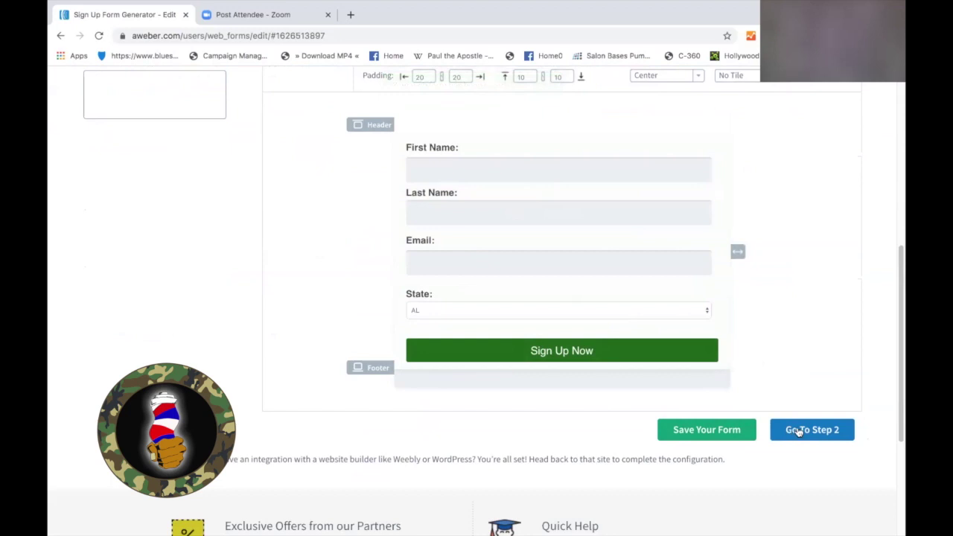
left_click(798, 430)
Rename the form as "Test List Form".
left_click(187, 302)
left_click_drag(187, 302, 75, 301)
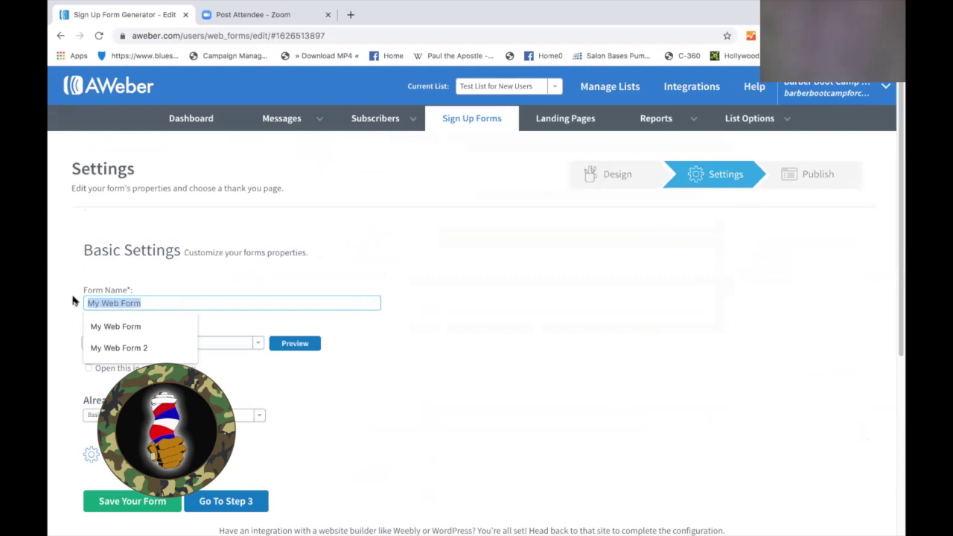
type("Test List")
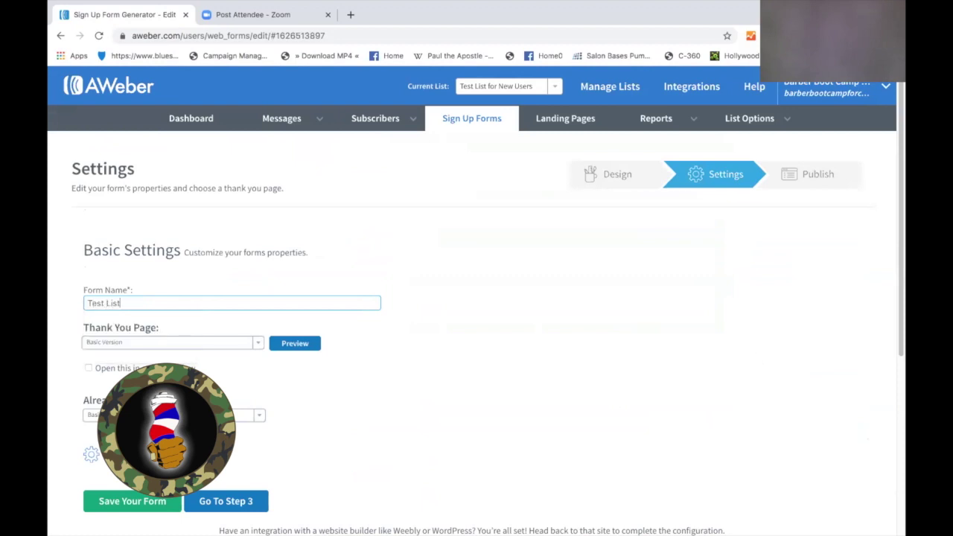
type(" Form")
left_click(463, 352)
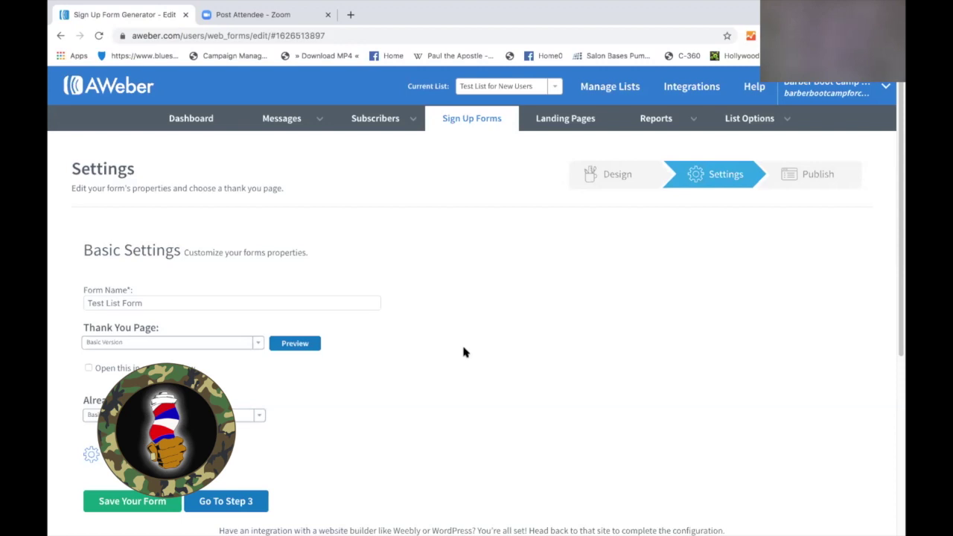
Preview the Basic Version thank you page and return to the form settings.
left_click(130, 301)
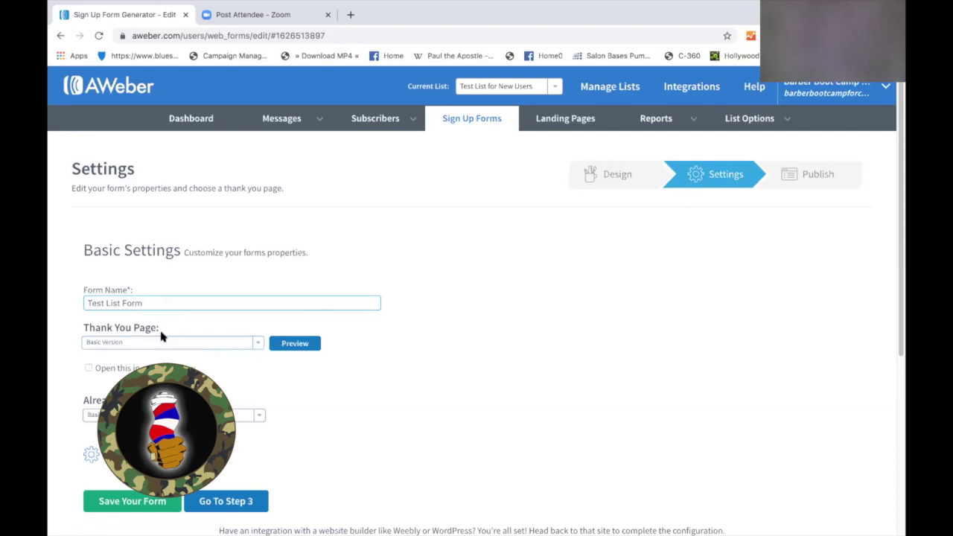
left_click(300, 345)
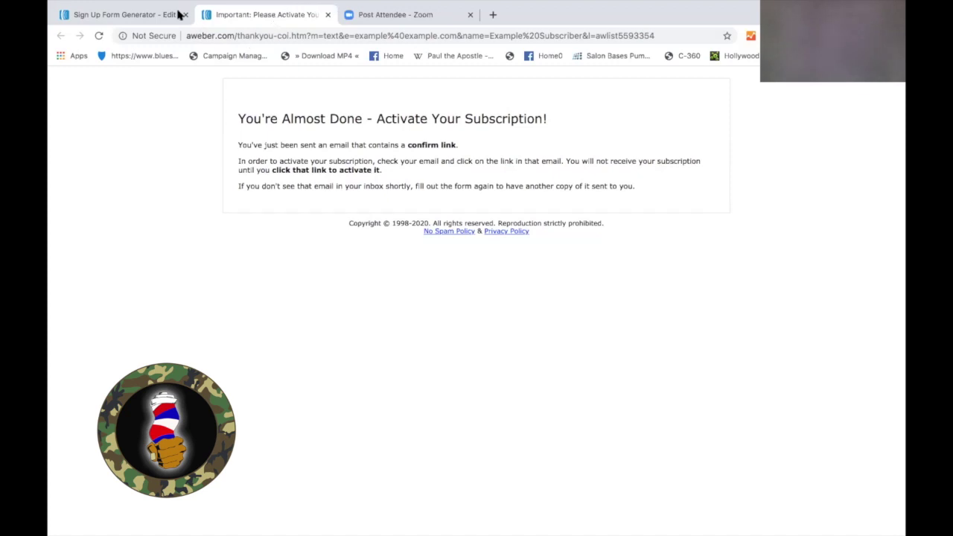
left_click(142, 16)
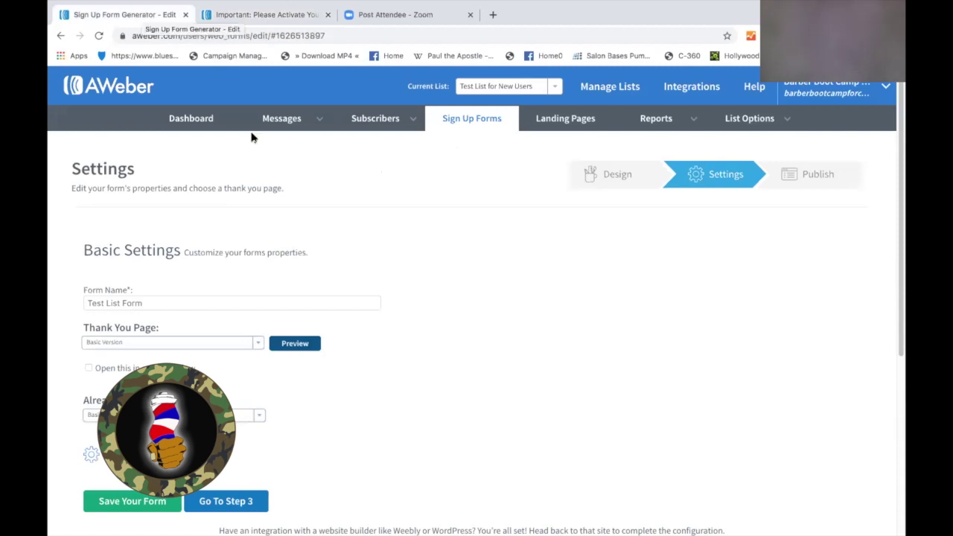
Set the form's Thank You Page option to Custom Page.
left_click(257, 344)
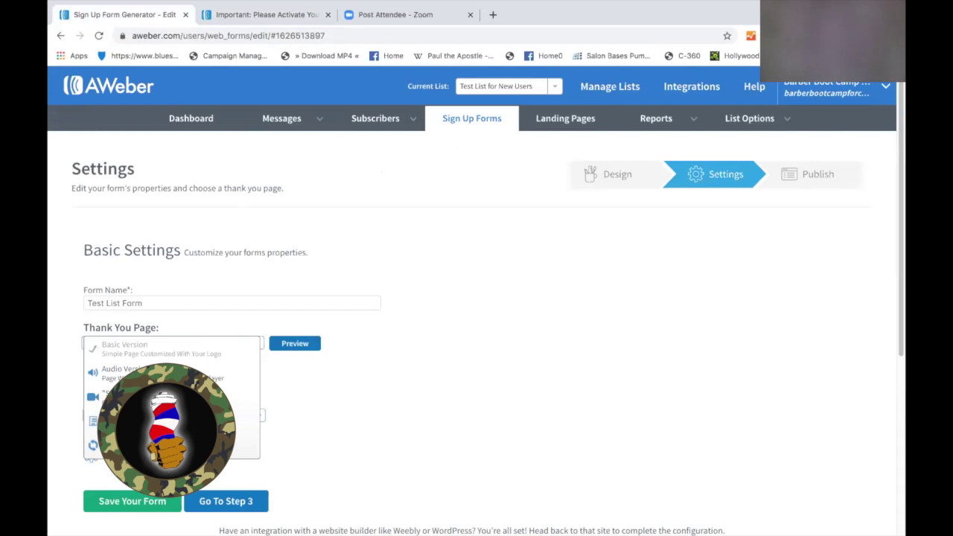
left_click(148, 420)
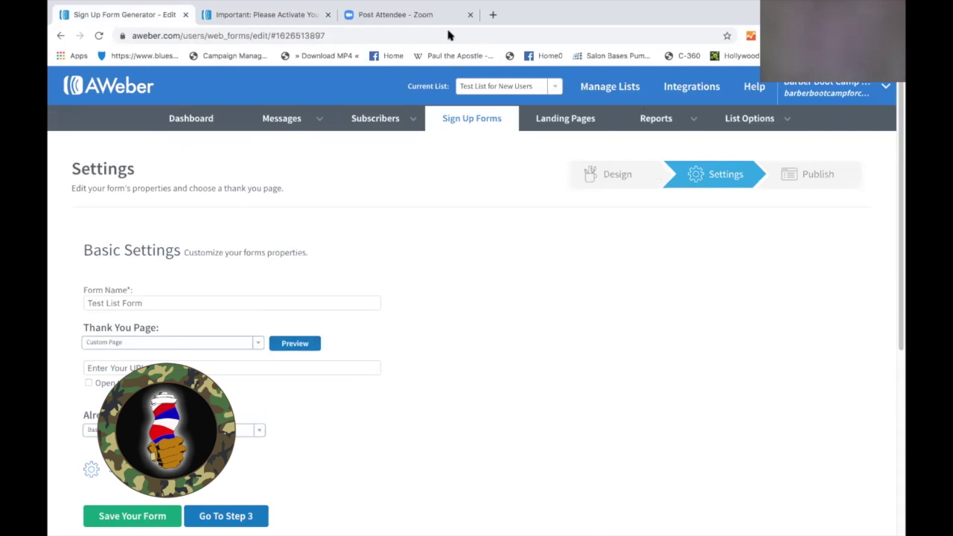
Open barberbootcampforcosmetologists.com/thank-you-confirmation in a new browser tab.
left_click(492, 14)
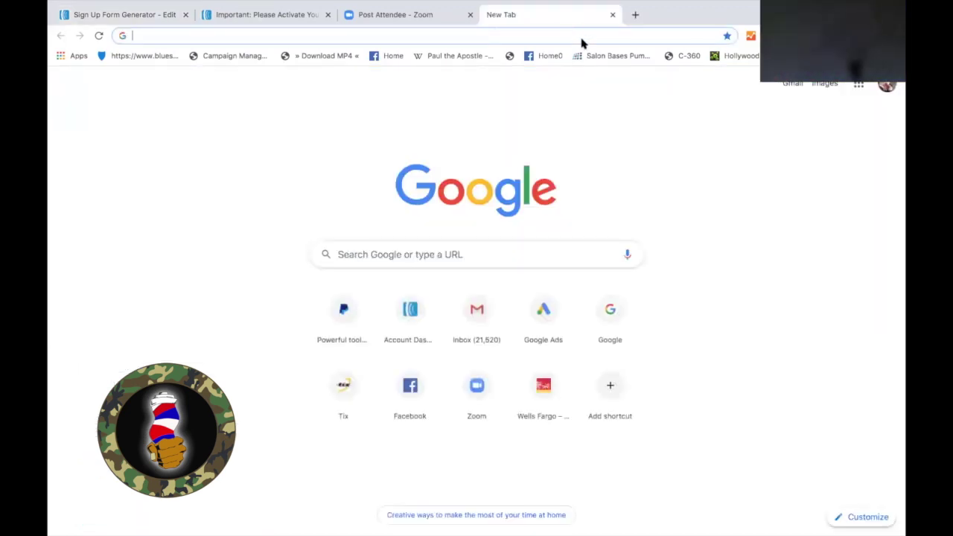
left_click(267, 35)
type("ba")
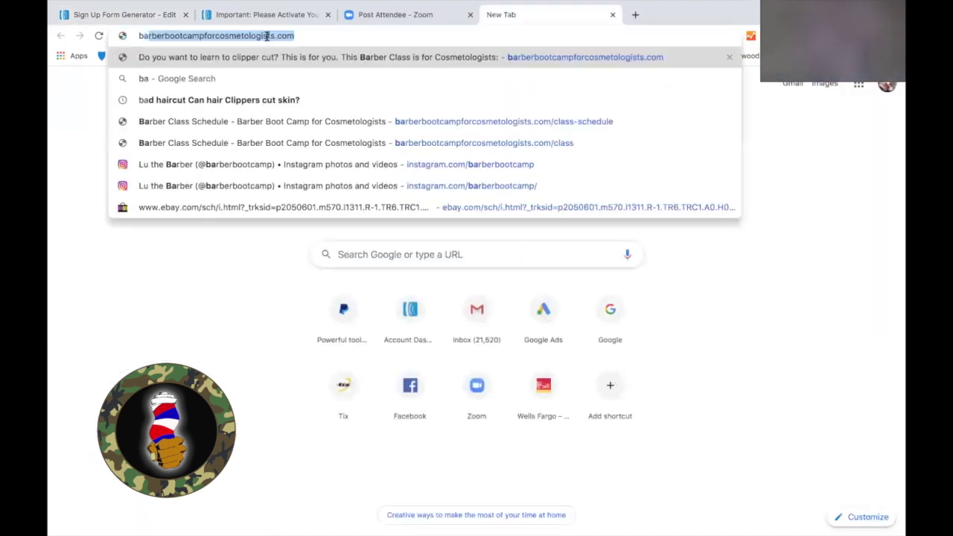
key("Right")
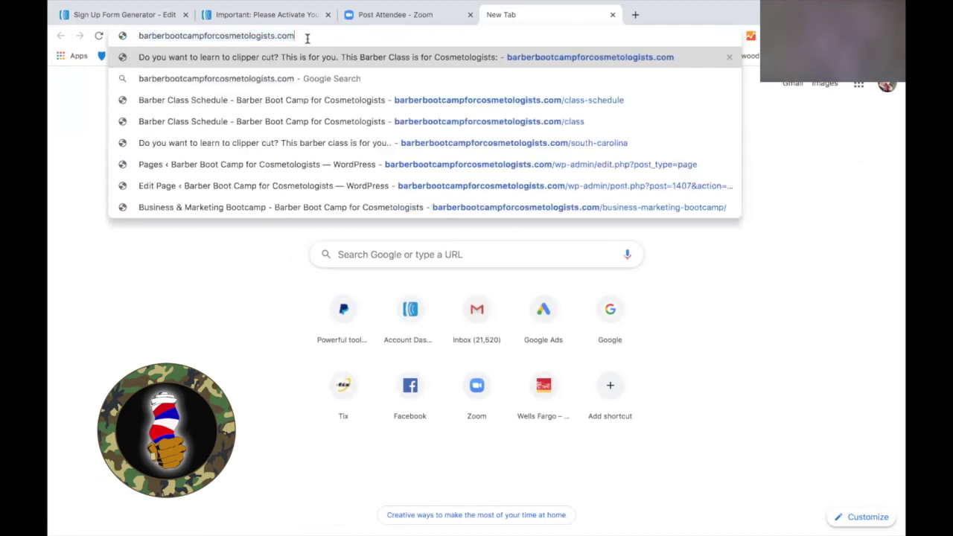
type("/")
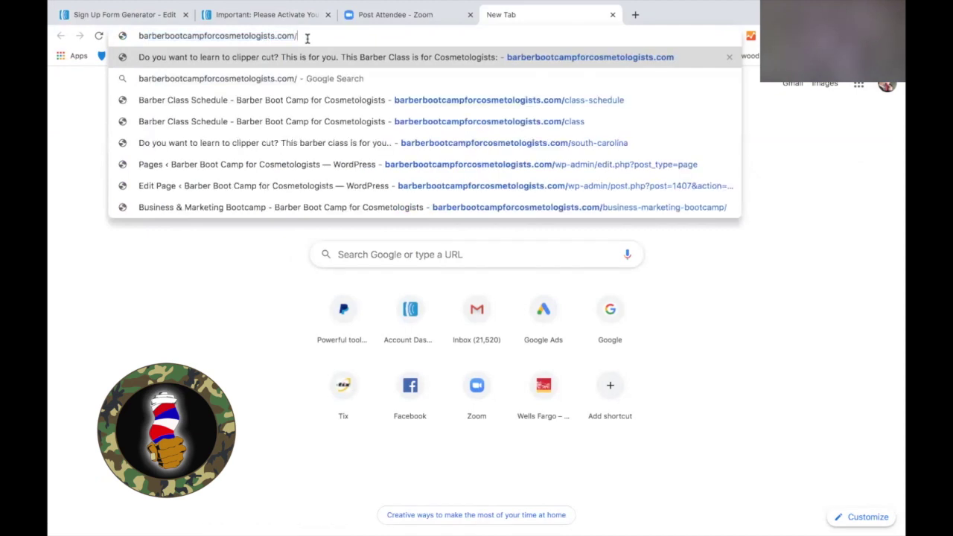
type("tha")
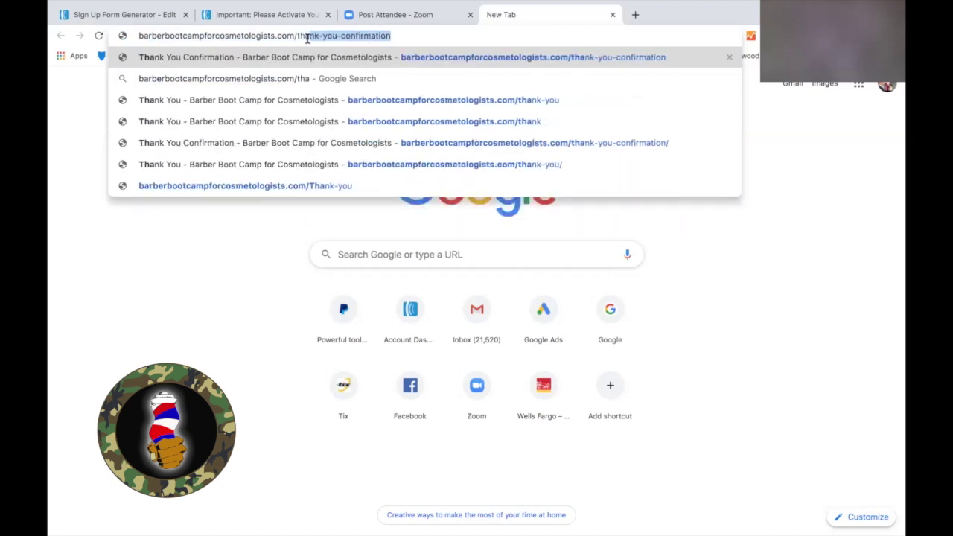
key("Return")
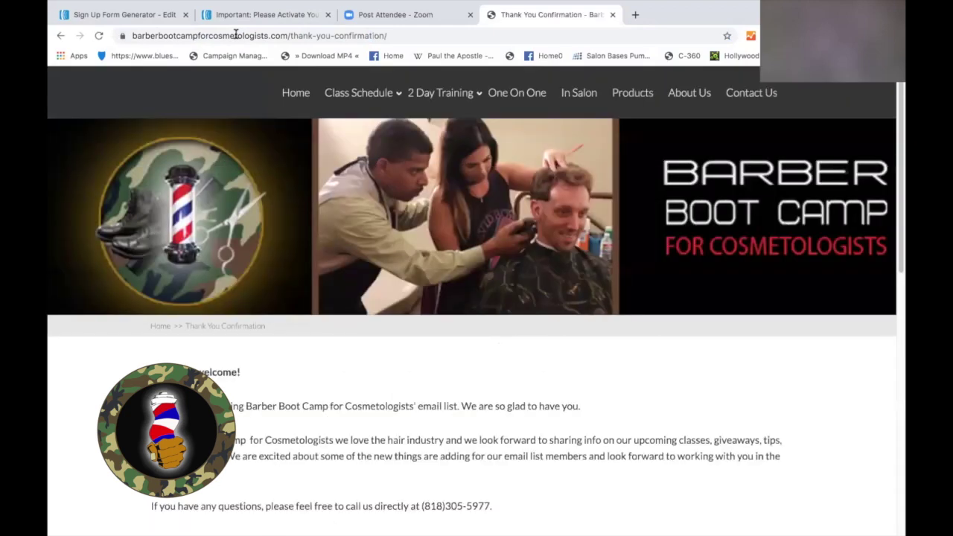
Review the whole custom thank you confirmation page and compare it with AWeber's basic activation page.
left_click(235, 35)
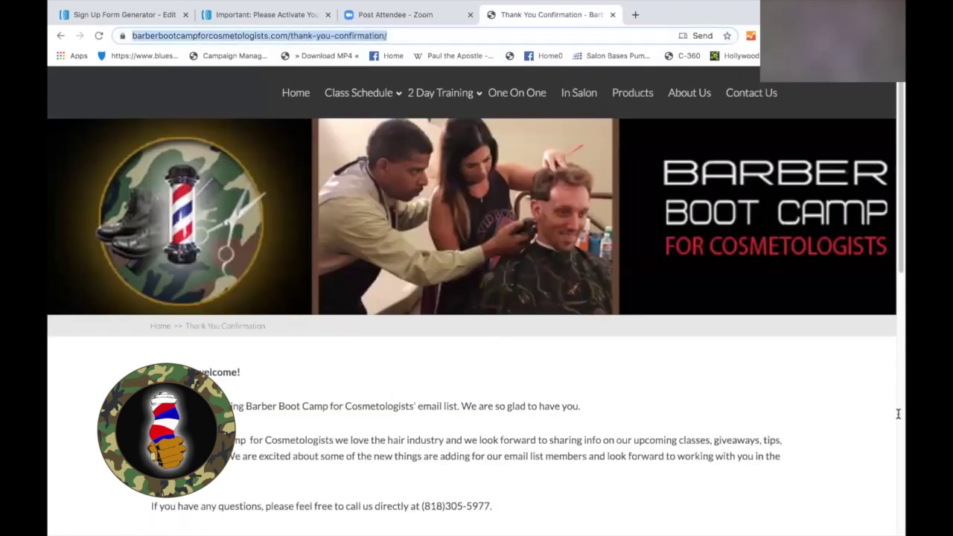
left_click(860, 435)
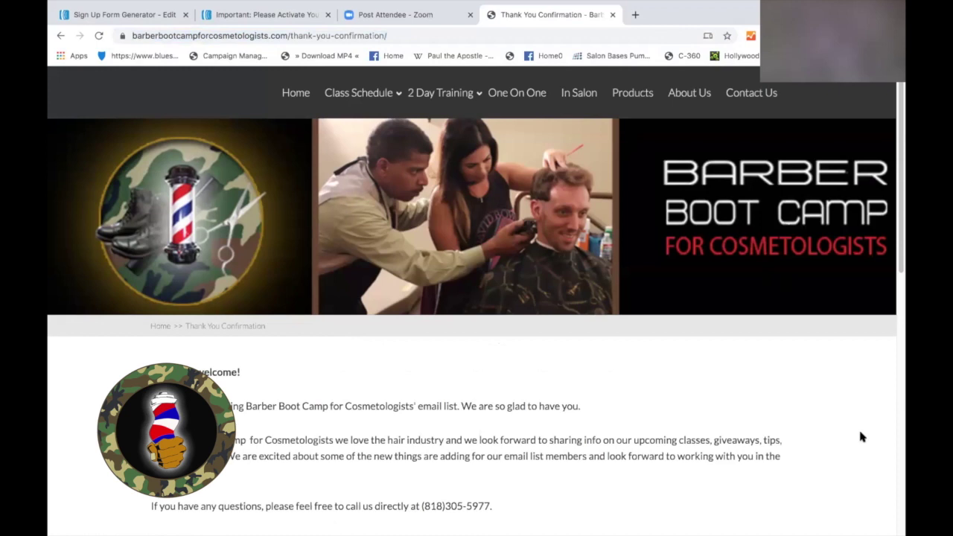
scroll(859, 437, "down", 3)
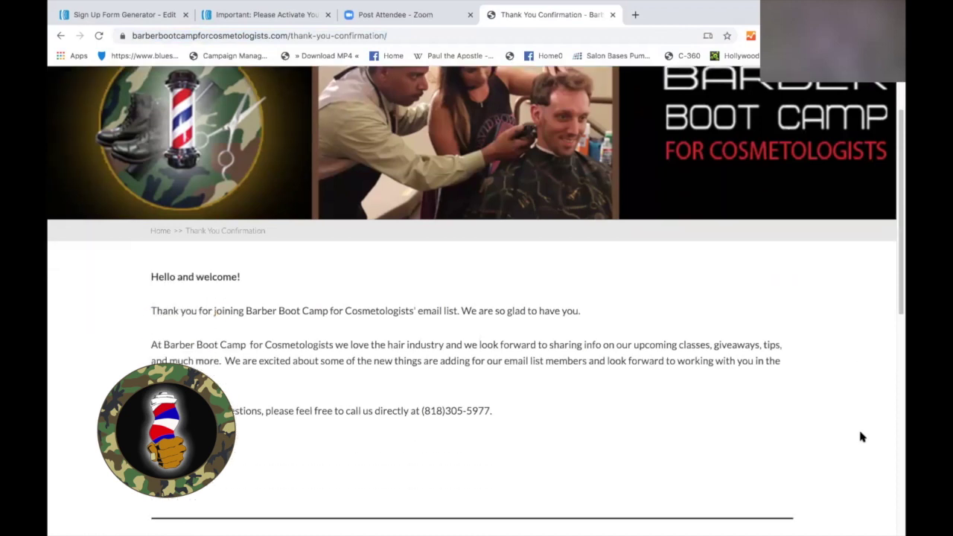
scroll(859, 437, "down", 3)
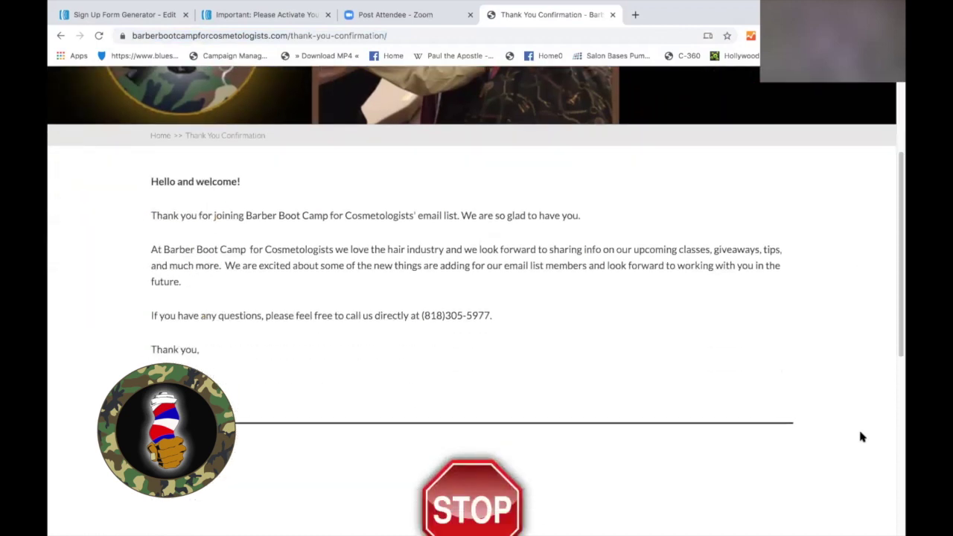
scroll(860, 437, "down", 3)
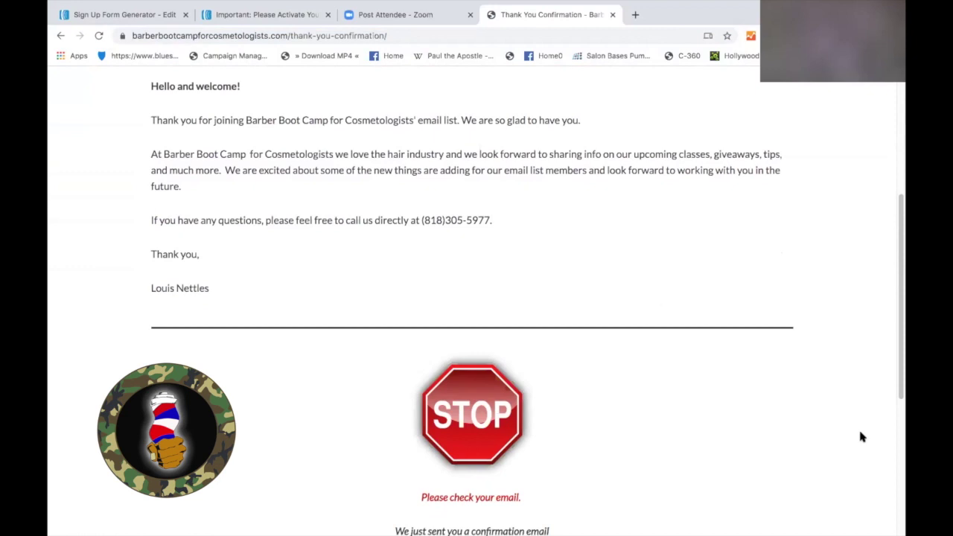
scroll(860, 437, "down", 10)
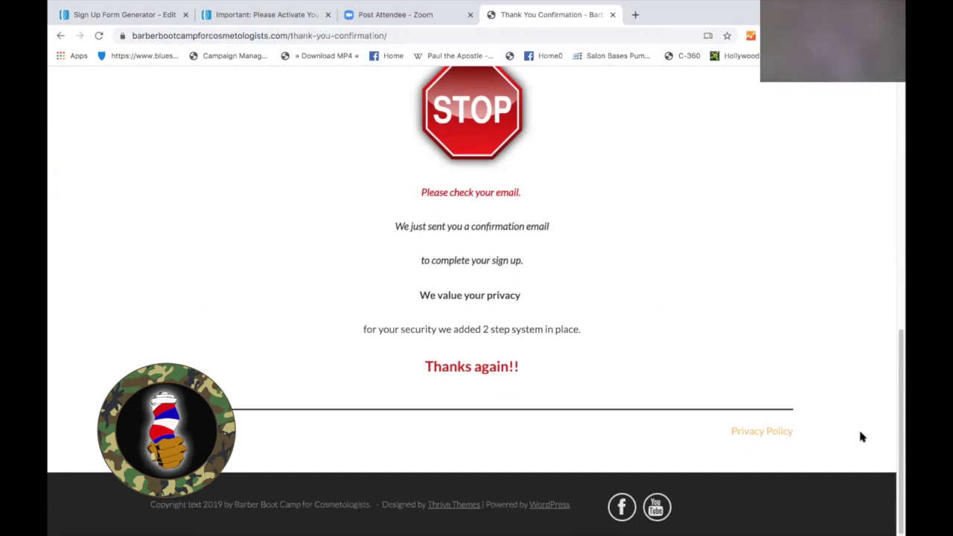
scroll(861, 436, "up", 5)
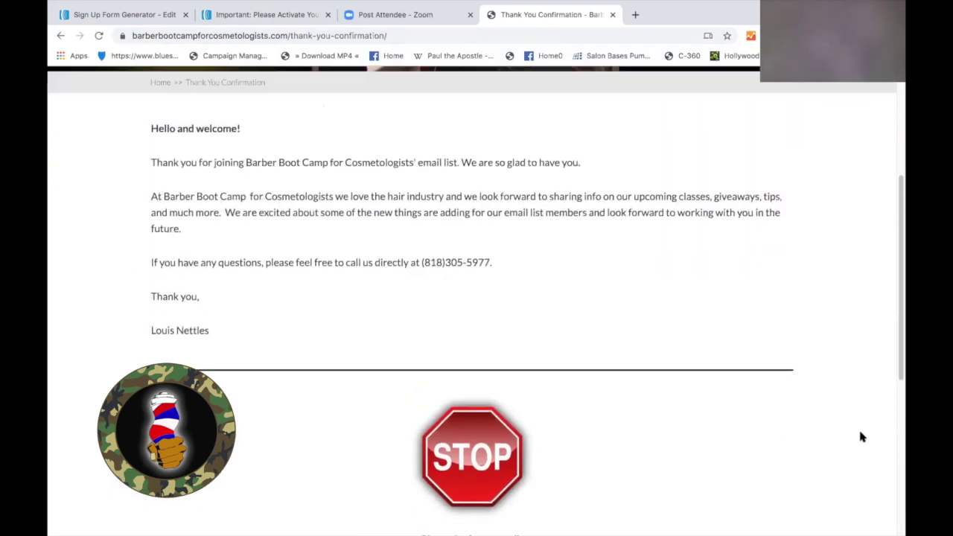
scroll(861, 437, "up", 3)
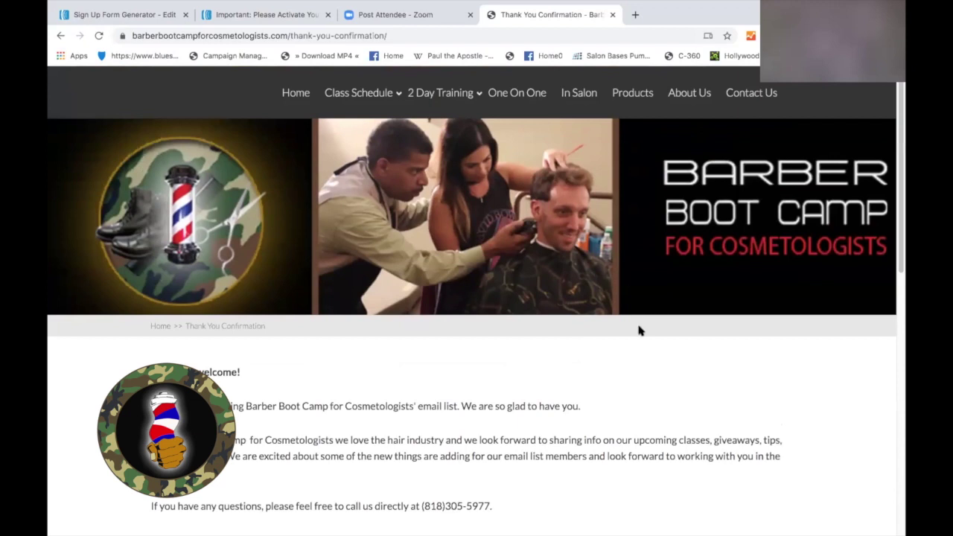
left_click(242, 16)
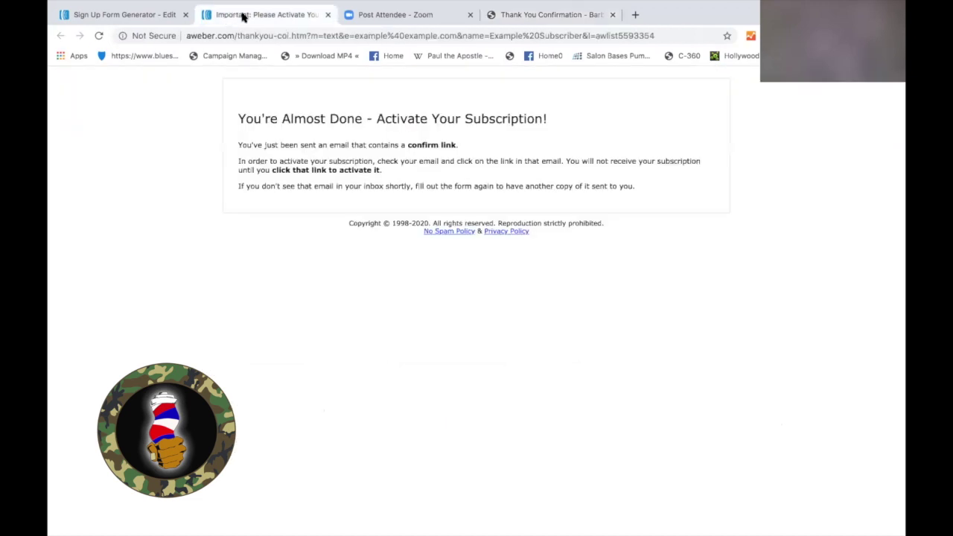
left_click(141, 14)
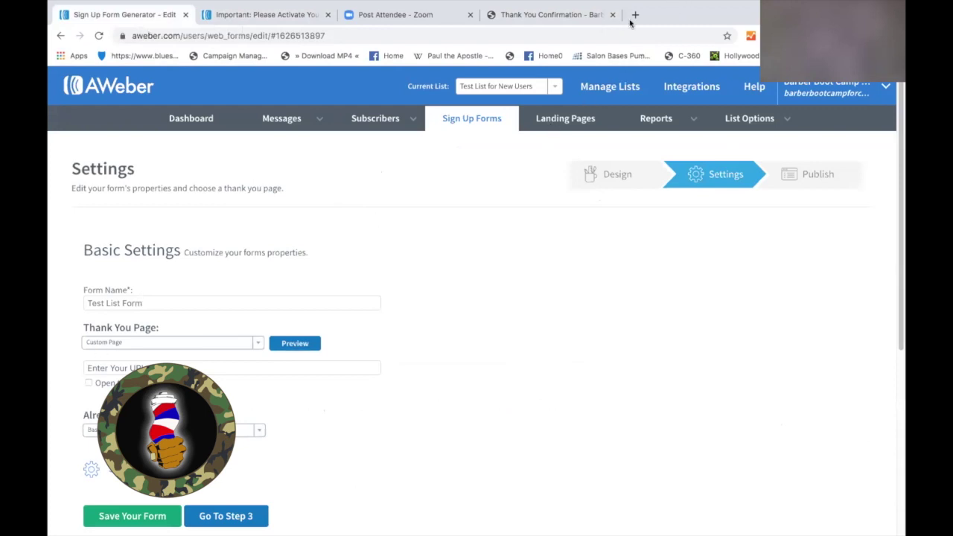
left_click(596, 15)
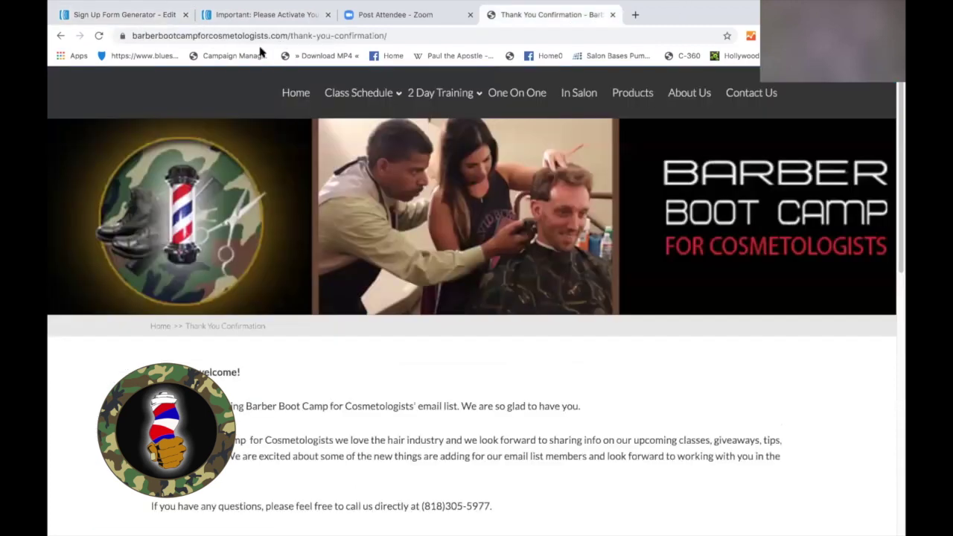
left_click(221, 38)
left_click(167, 36)
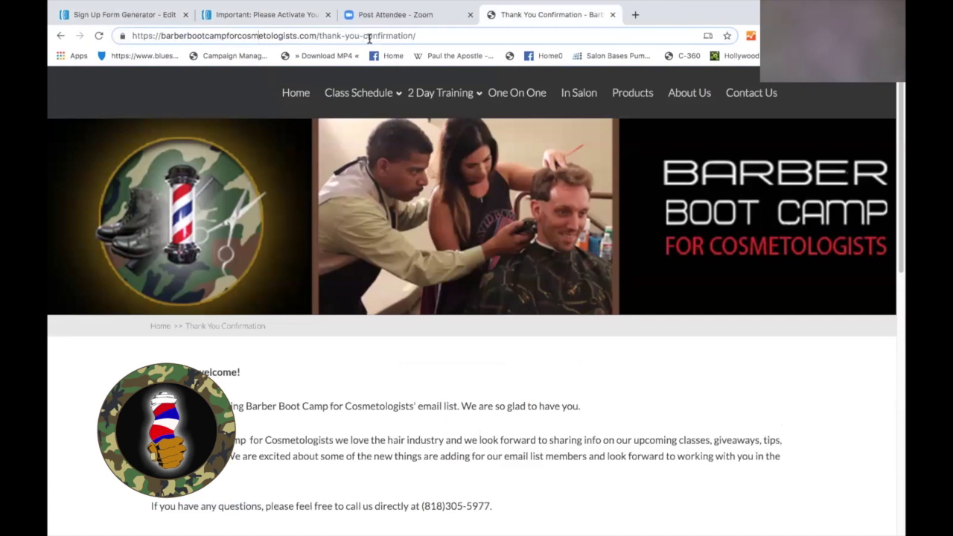
left_click(141, 35)
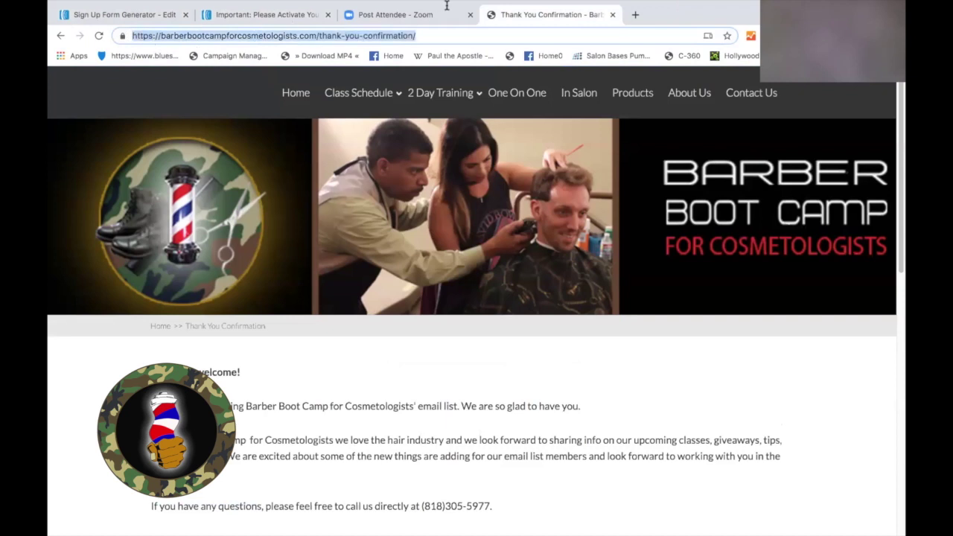
right_click(235, 42)
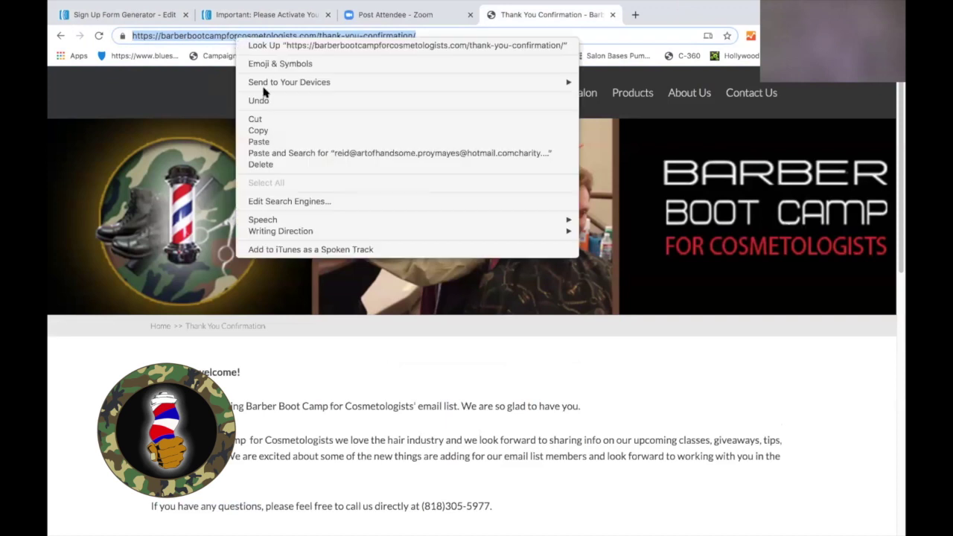
left_click(268, 132)
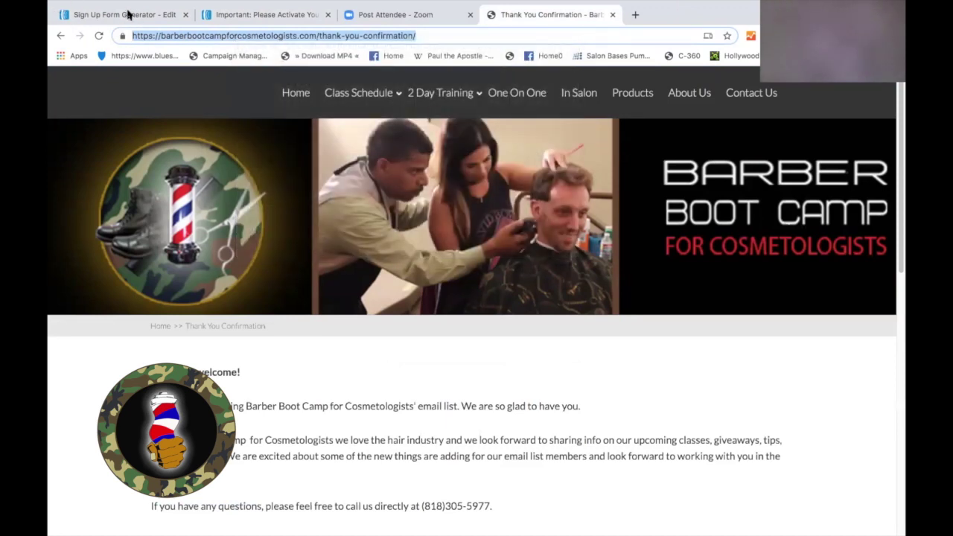
left_click(128, 15)
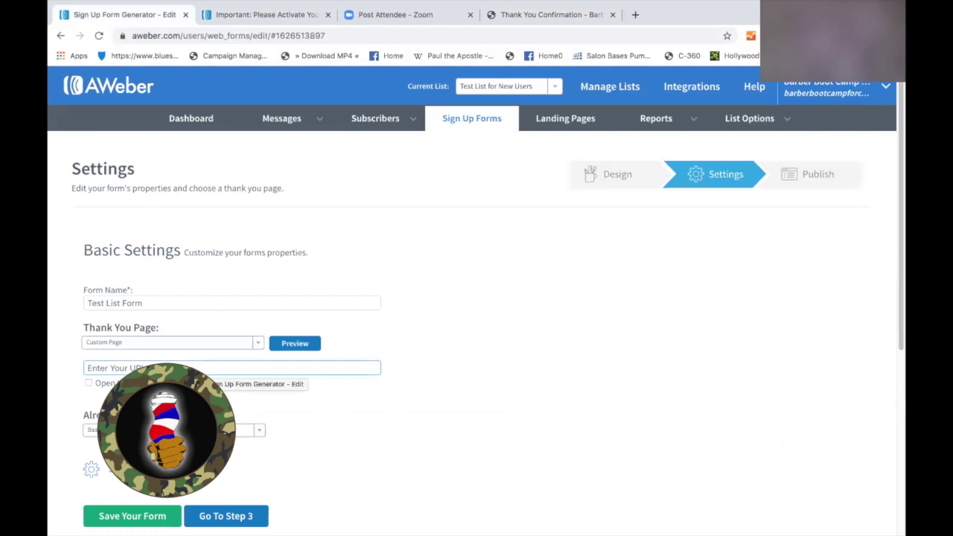
left_click(200, 368)
right_click(195, 367)
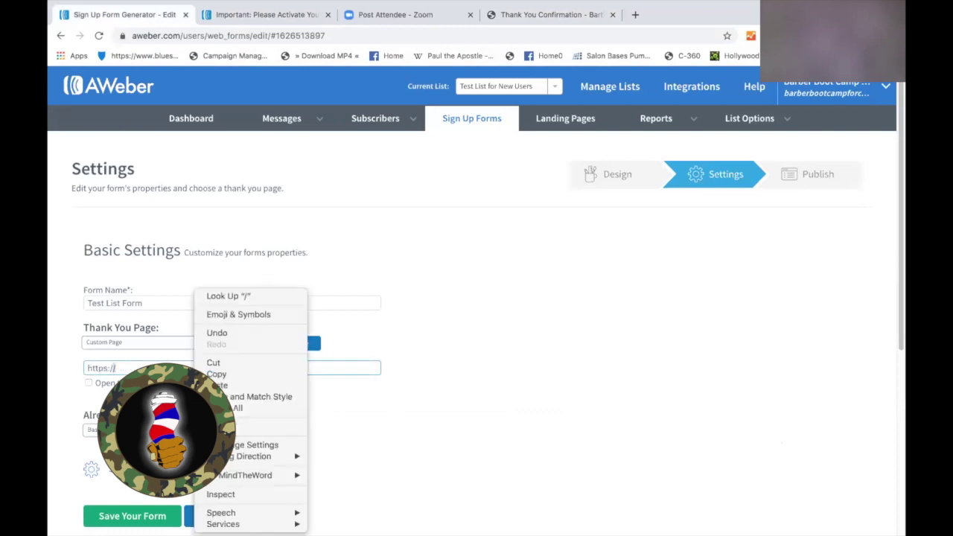
left_click(156, 365)
left_click_drag(156, 365, 51, 367)
key("BackSpace")
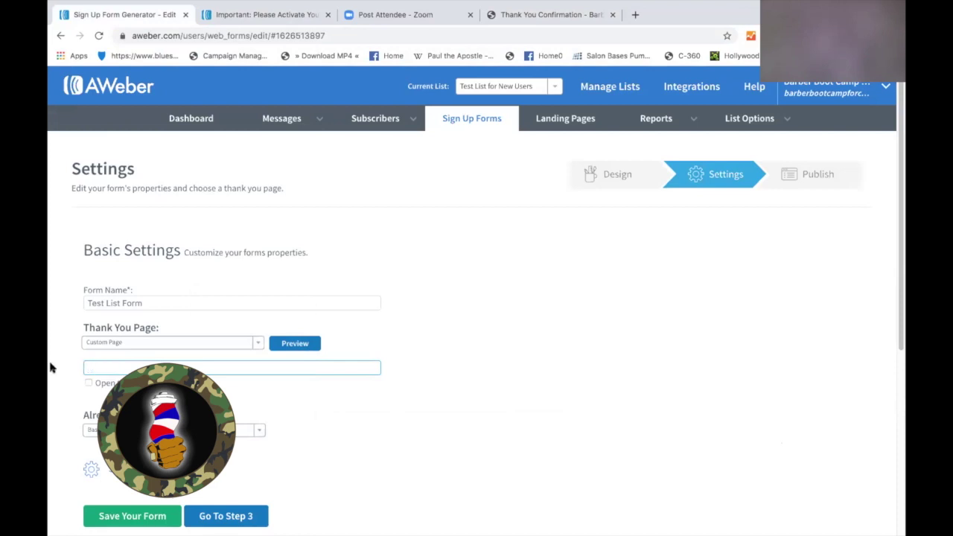
right_click(100, 359)
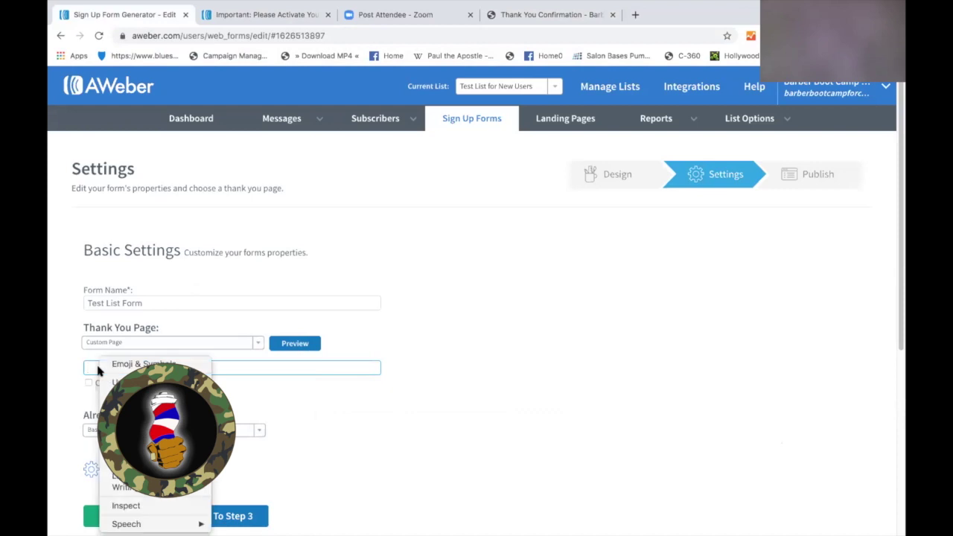
left_click(127, 447)
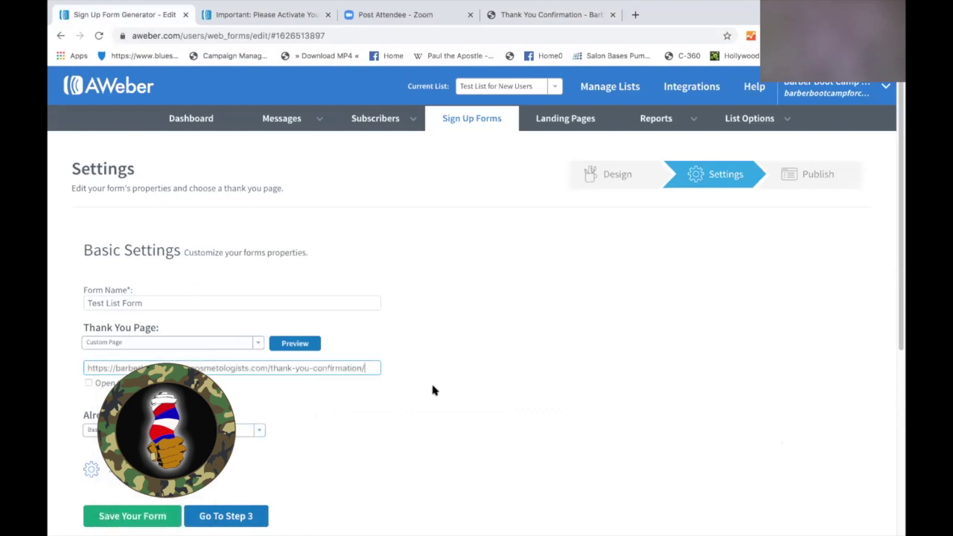
key("BackSpace")
Save the form settings and continue to the Publish stage.
scroll(366, 461, "down", 1)
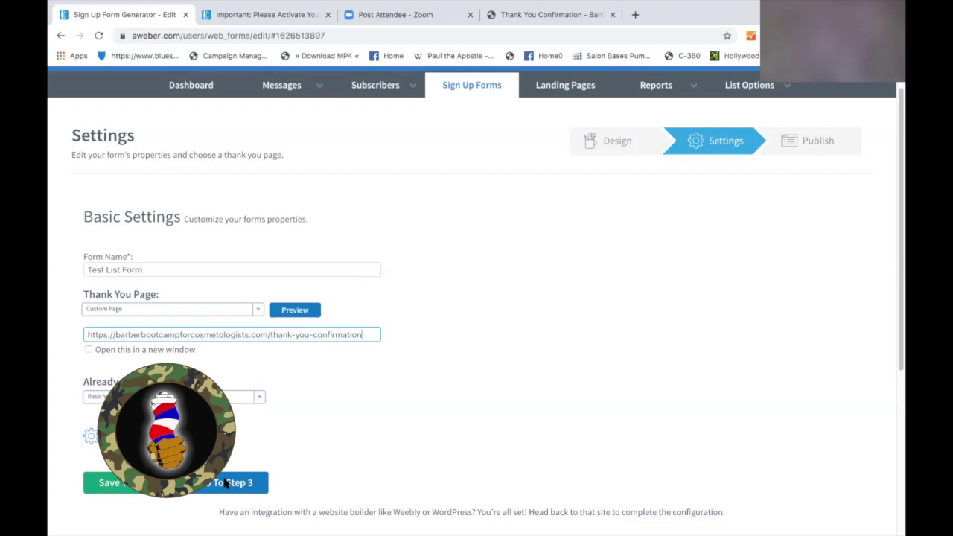
left_click(132, 485)
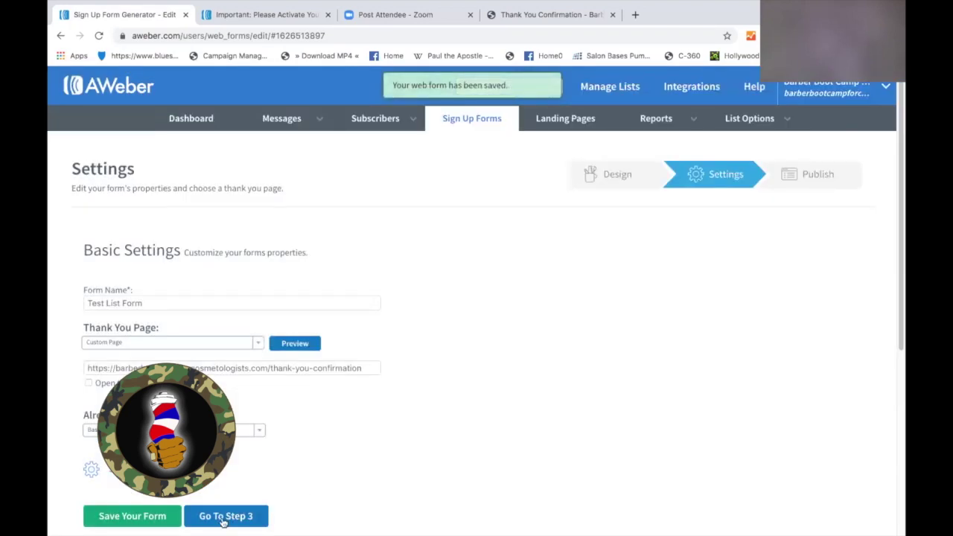
left_click(223, 516)
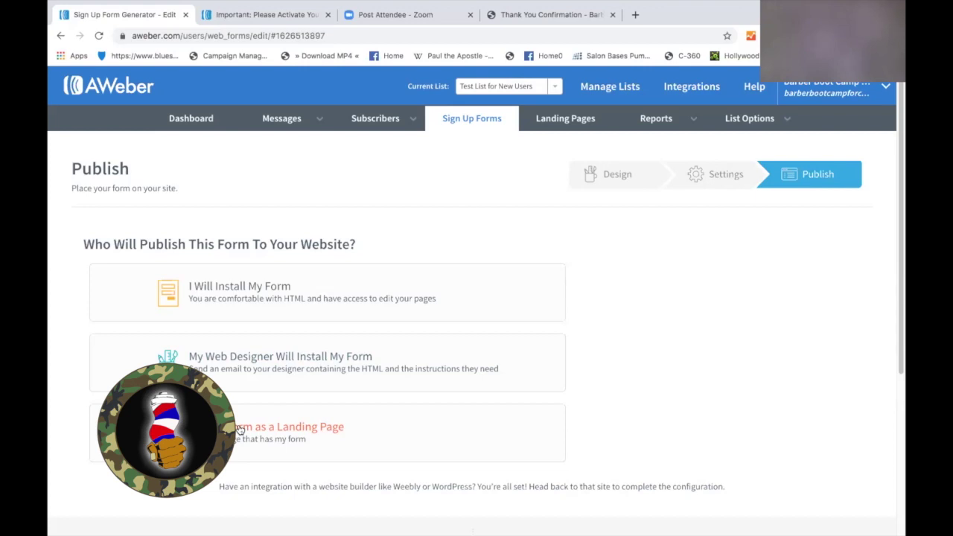
Choose to publish the form as a landing page and copy its hosted form link.
left_click(238, 430)
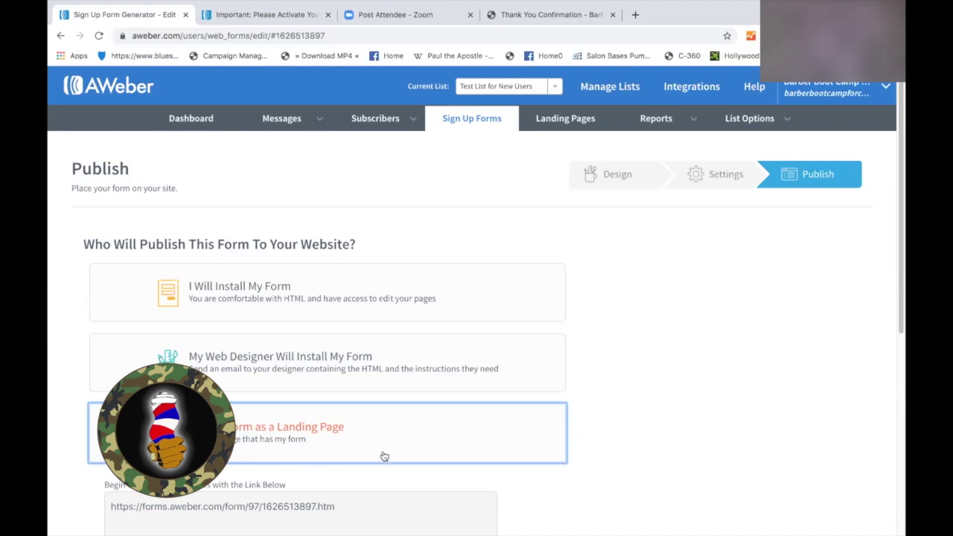
left_click(340, 506)
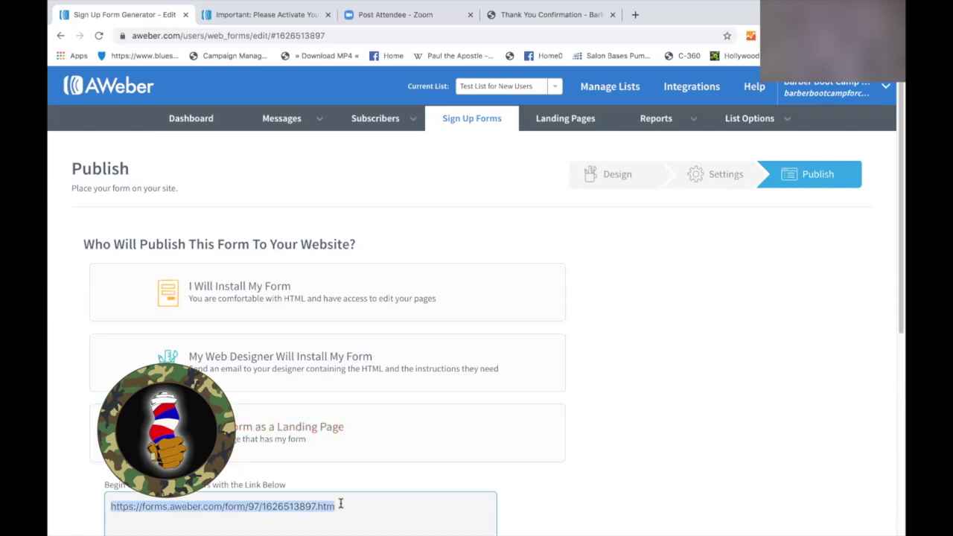
right_click(233, 507)
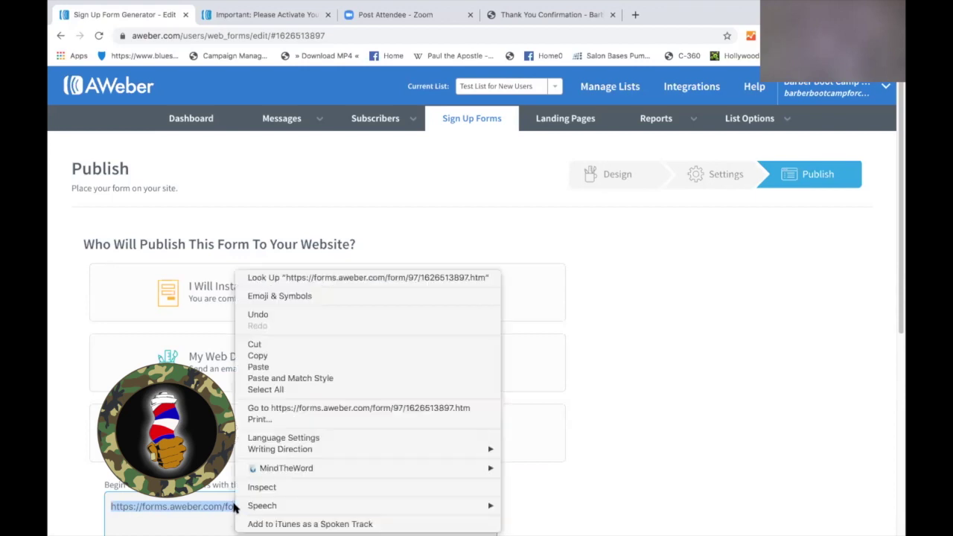
left_click(258, 356)
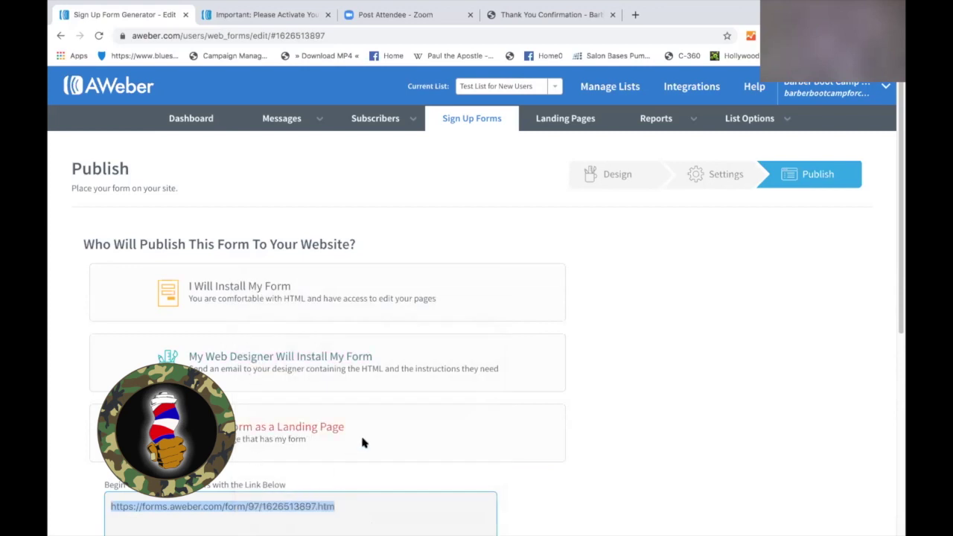
left_click(633, 13)
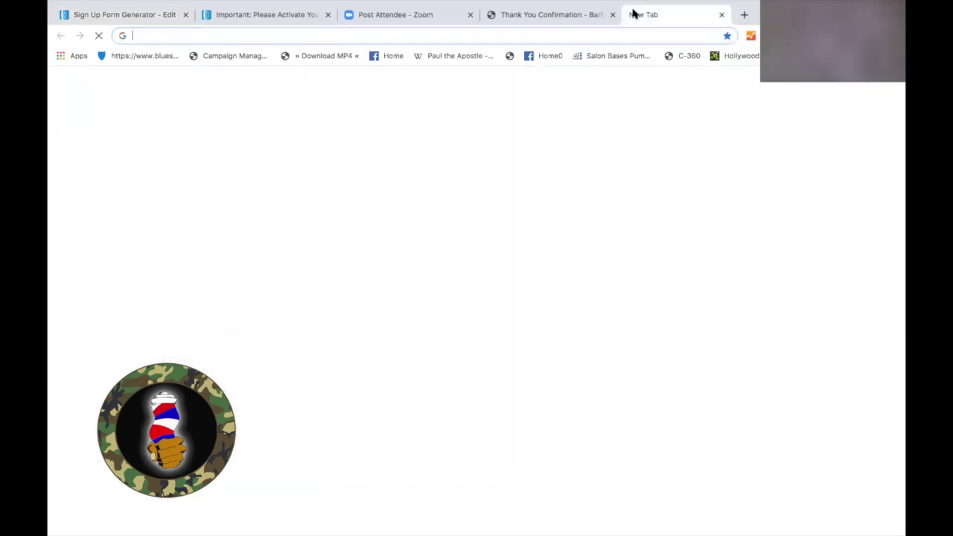
left_click(145, 35)
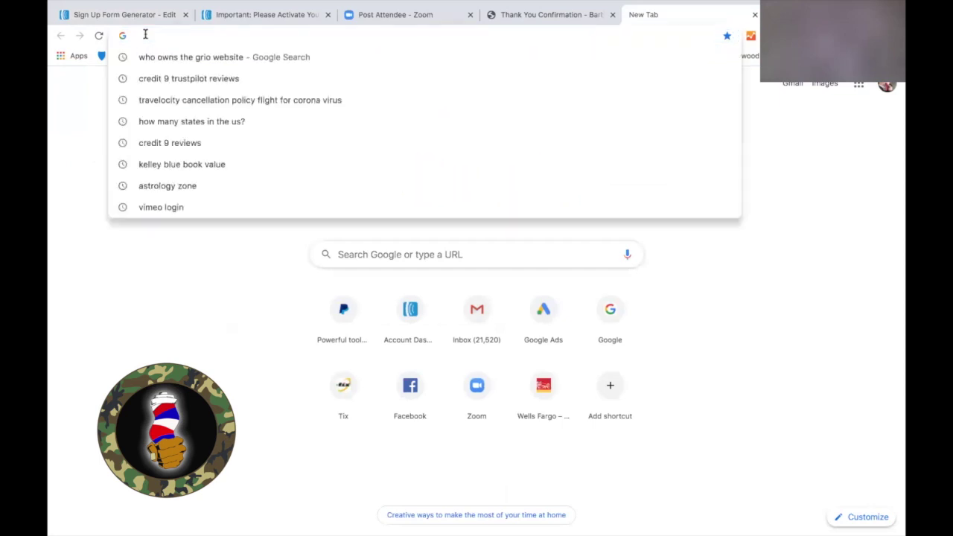
right_click(145, 35)
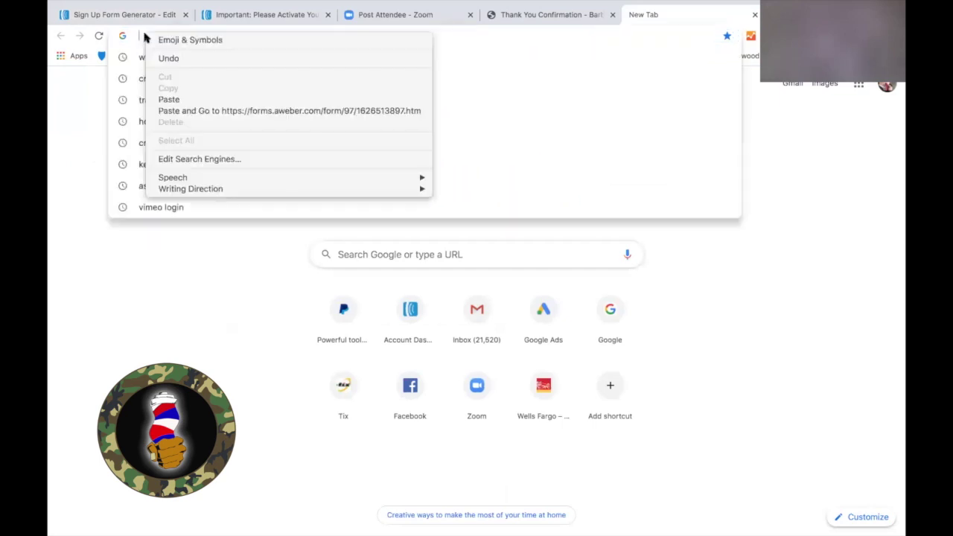
left_click(174, 98)
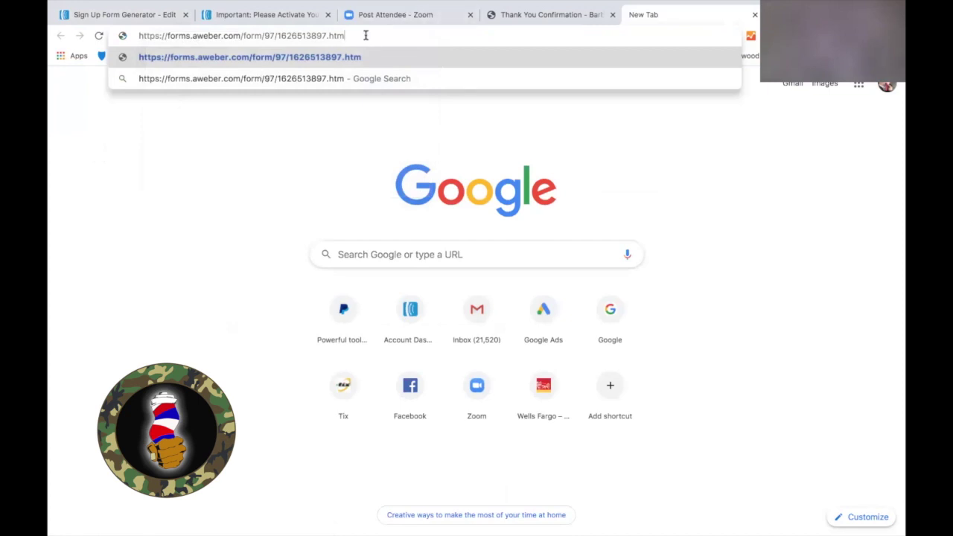
key("Return")
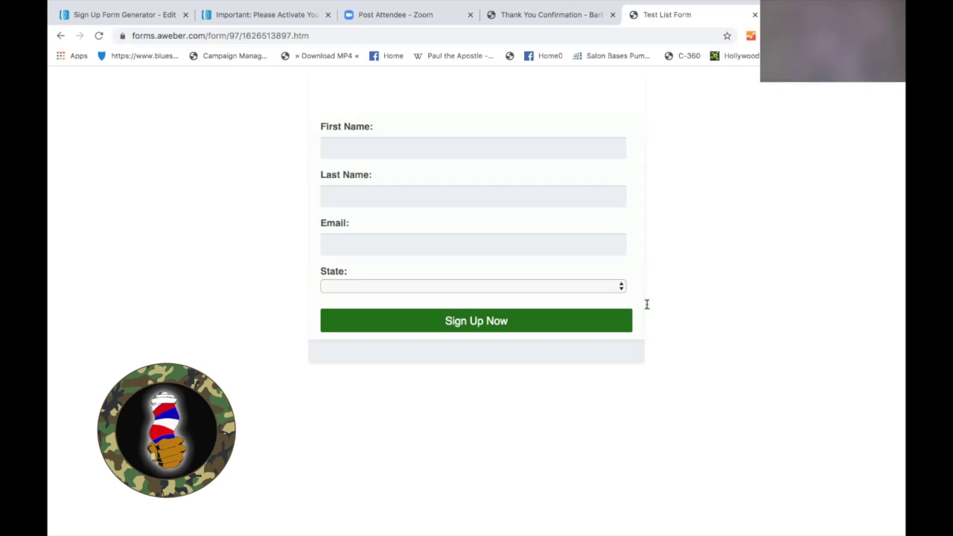
Fill in the sign-up form with the saved contact's name, e-mail and state CA, and submit the test sign-up.
left_click(623, 286)
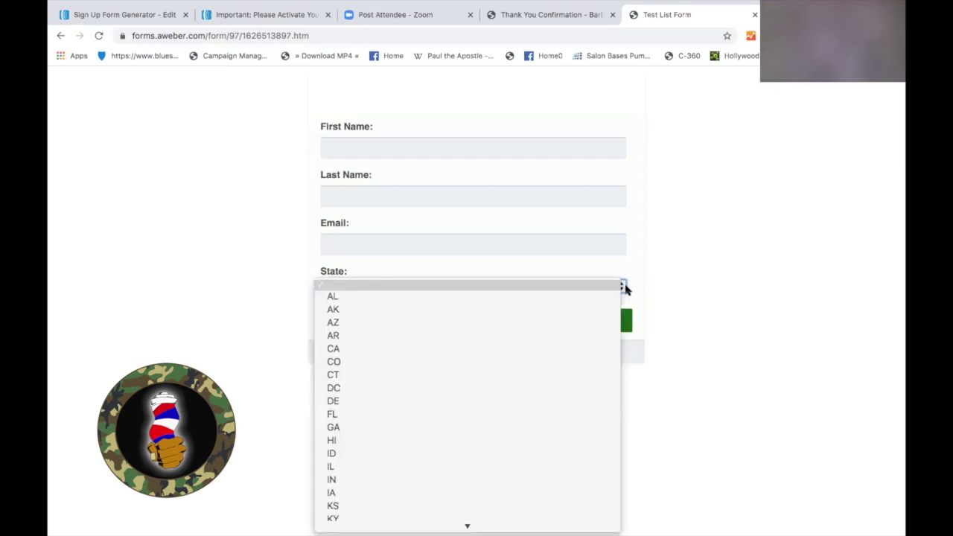
left_click(450, 150)
left_click(441, 149)
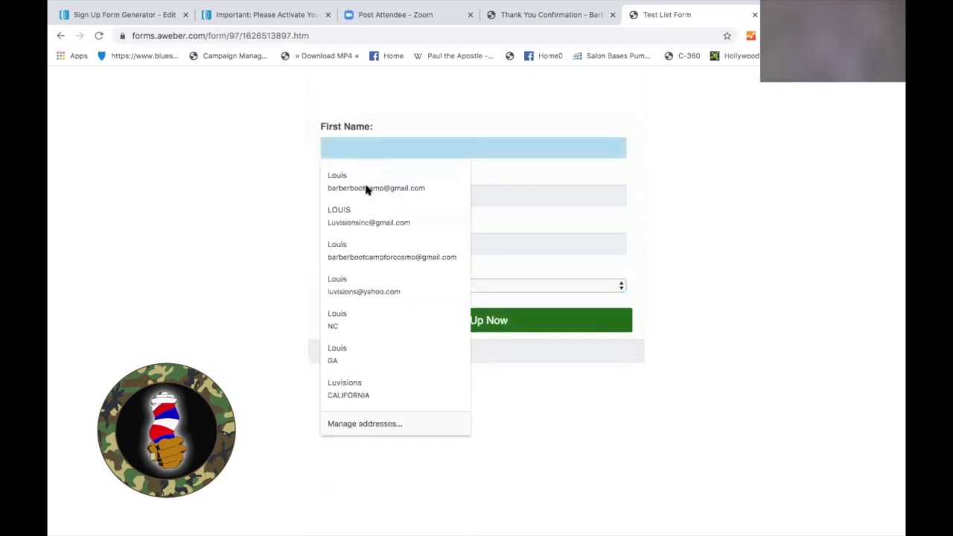
left_click(394, 223)
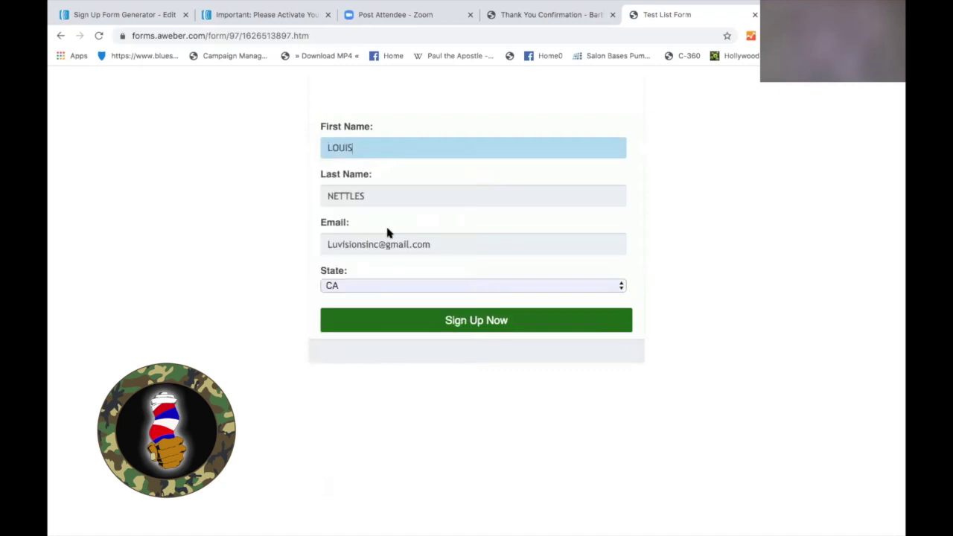
left_click(480, 329)
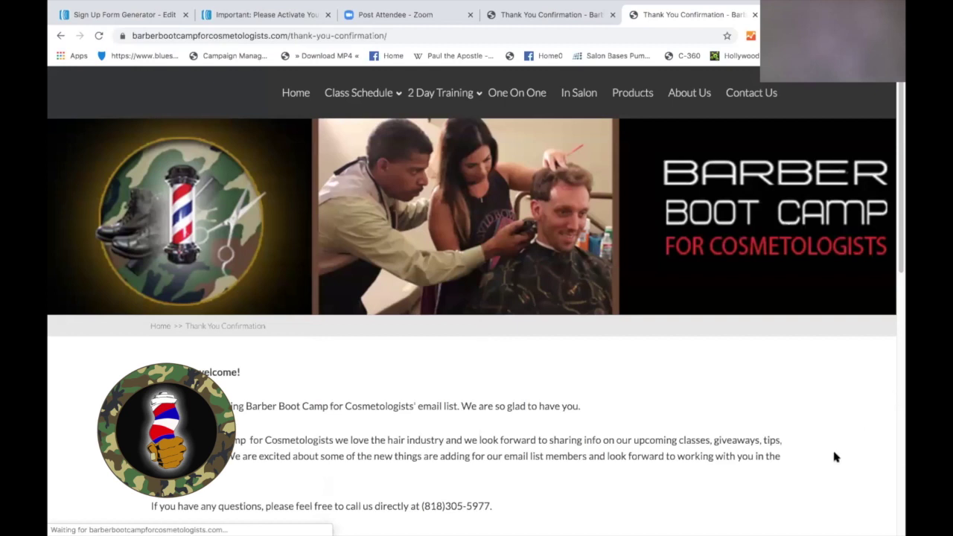
Review the Thank You Confirmation page's welcome message and its notice about checking the e-mail.
scroll(778, 395, "down", 1)
scroll(779, 401, "down", 3)
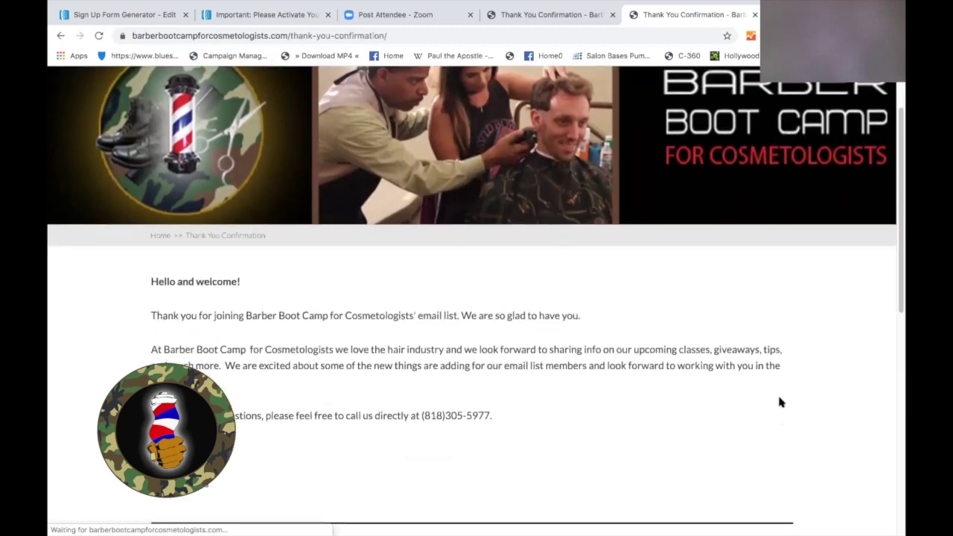
scroll(779, 403, "down", 5)
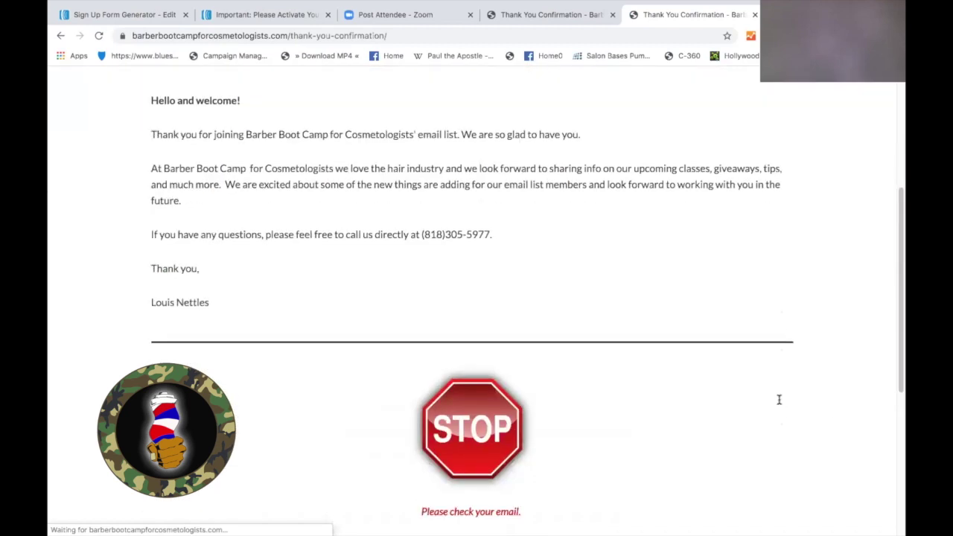
scroll(778, 400, "down", 2)
scroll(778, 399, "up", 6)
scroll(778, 400, "up", 2)
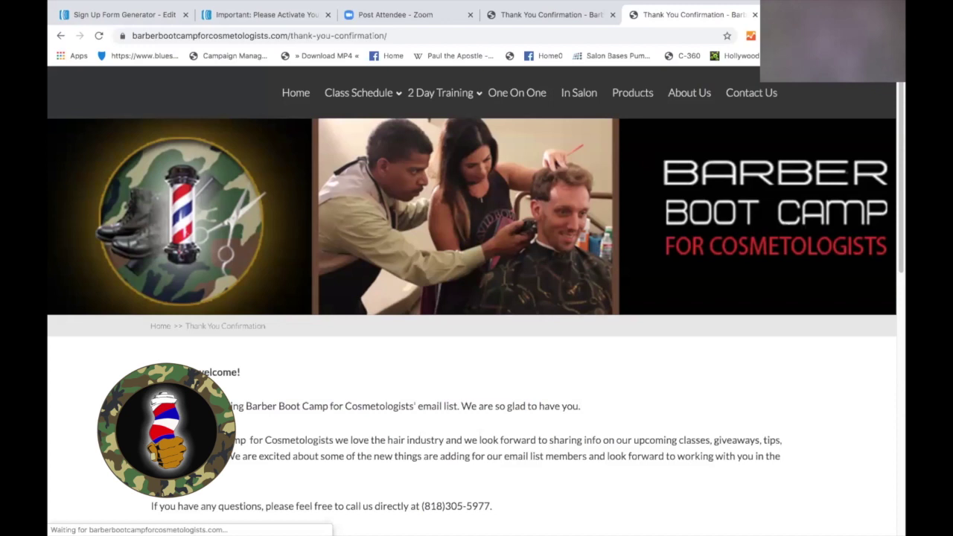
Switch Google in a new browser tab to the account whose e-mail was used for the test sign-up.
key("ctrl+t")
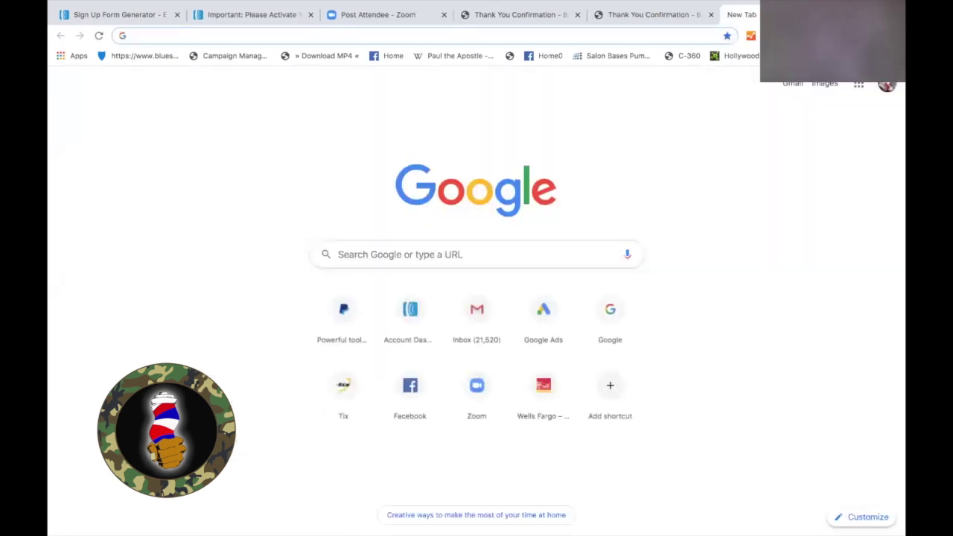
left_click(886, 87)
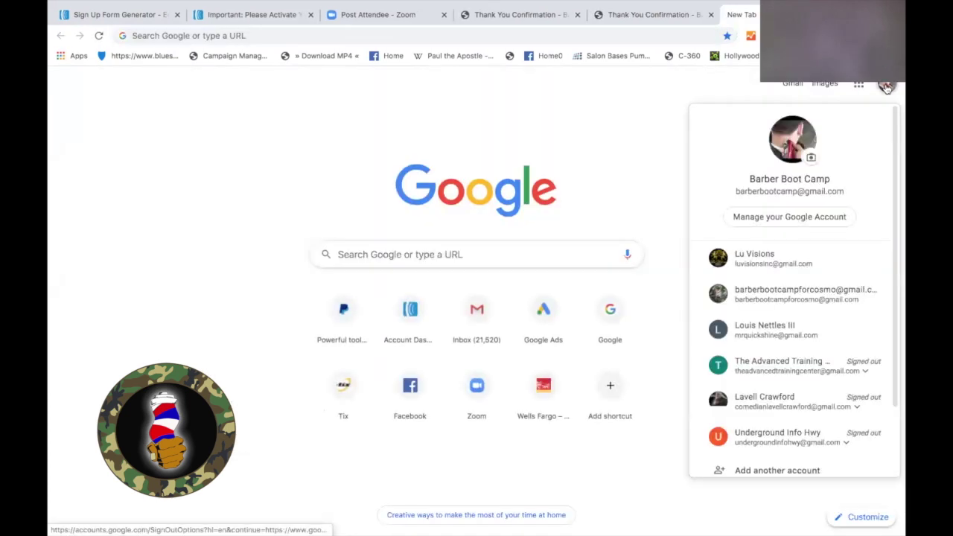
left_click(756, 259)
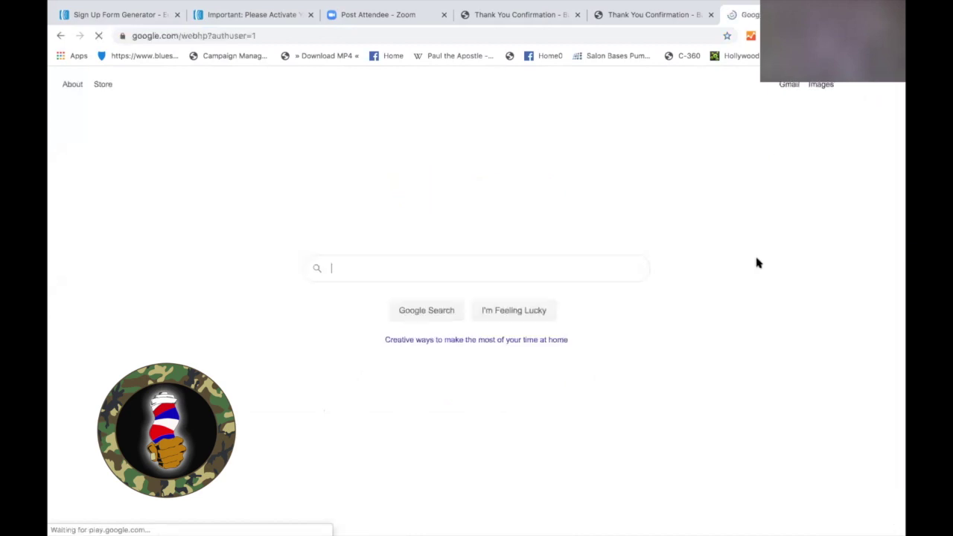
Open the Gmail inbox and confirm the email address through the Test List "Confirm your subscription" message.
left_click(789, 86)
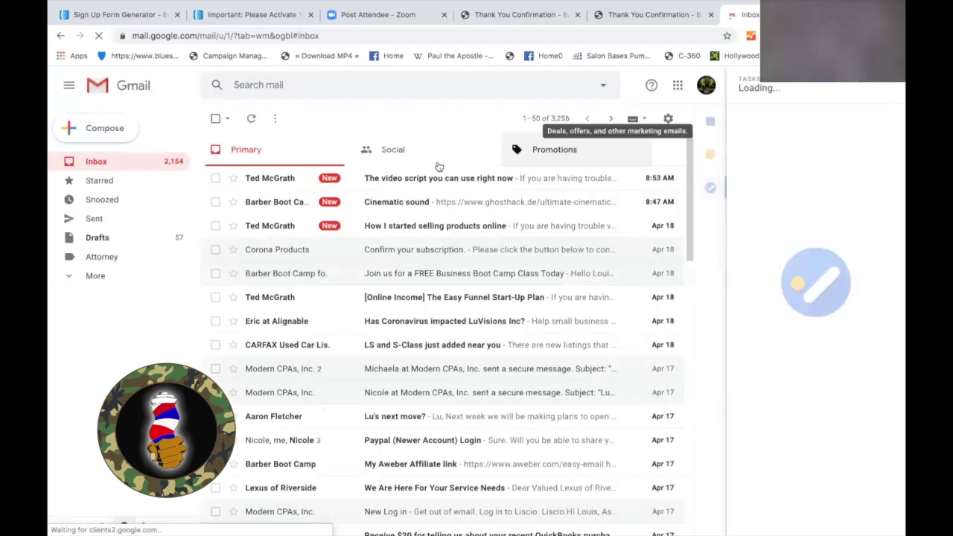
left_click(136, 164)
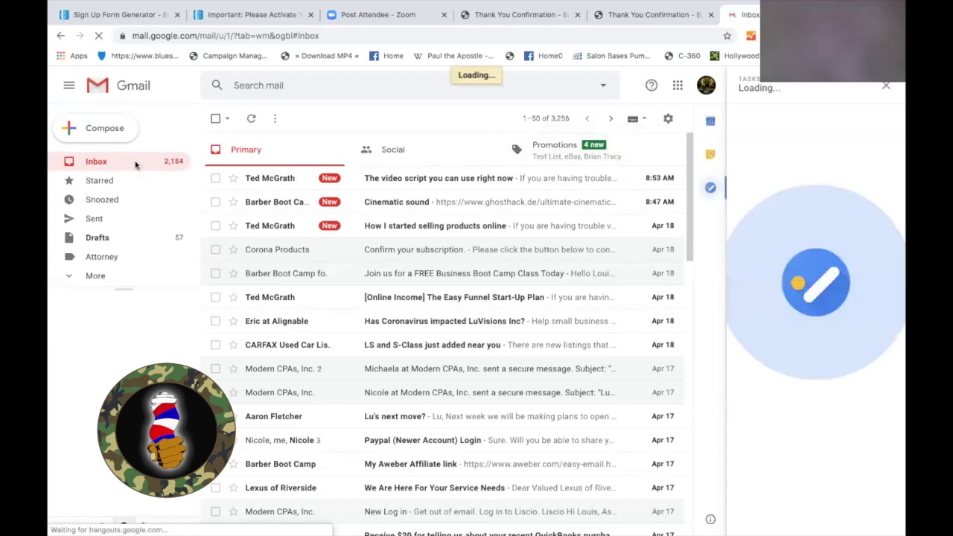
left_click(383, 227)
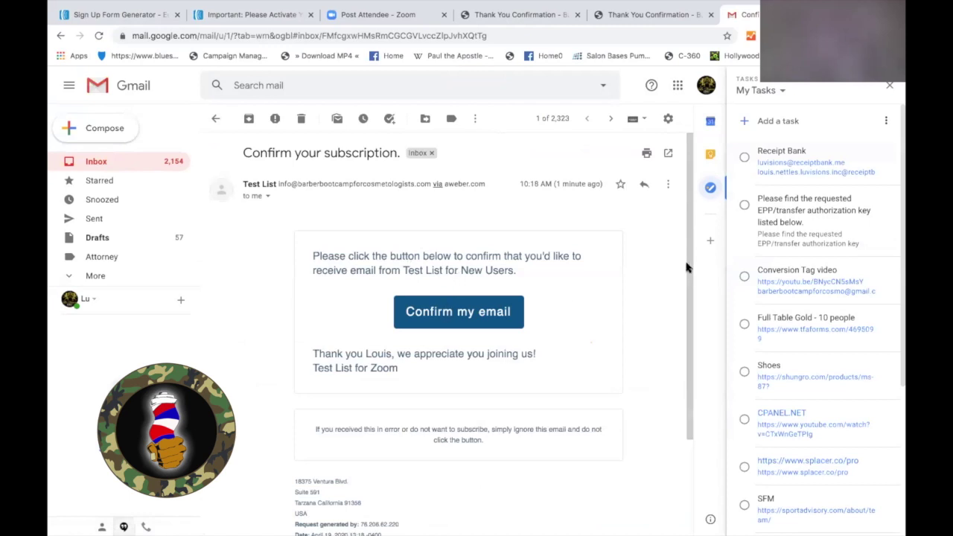
left_click_drag(686, 276, 685, 320)
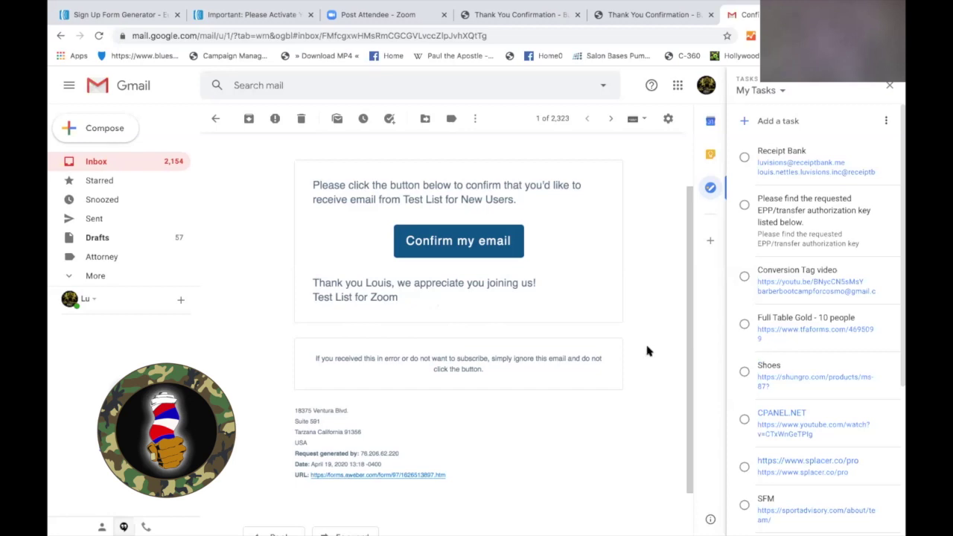
left_click(461, 245)
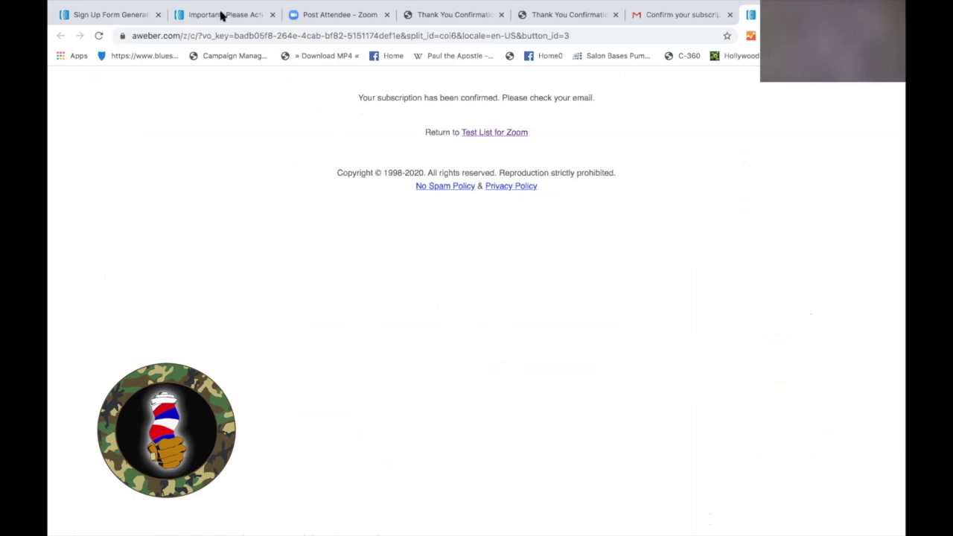
Switch back to AWeber and open the subscriber management page for the Test List for New Users.
left_click(123, 15)
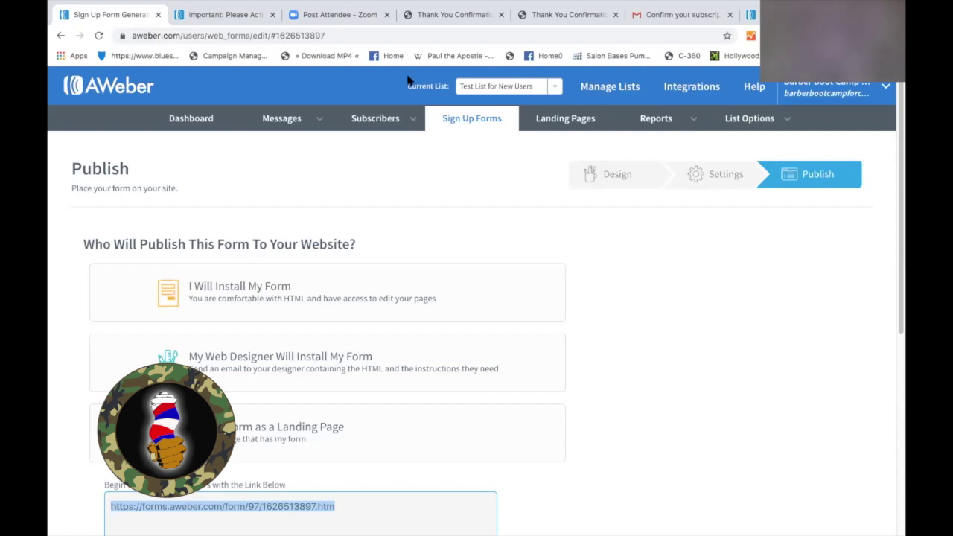
left_click(185, 120)
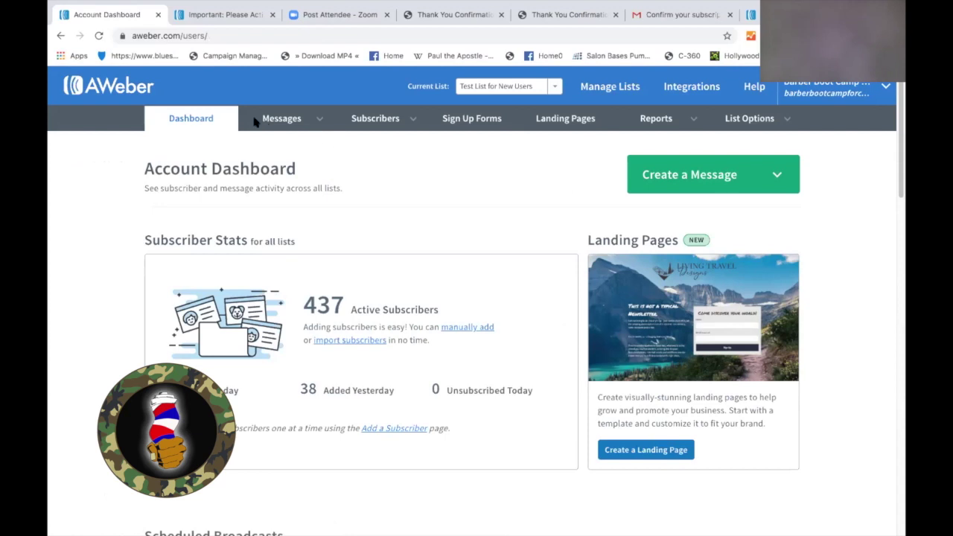
left_click(399, 127)
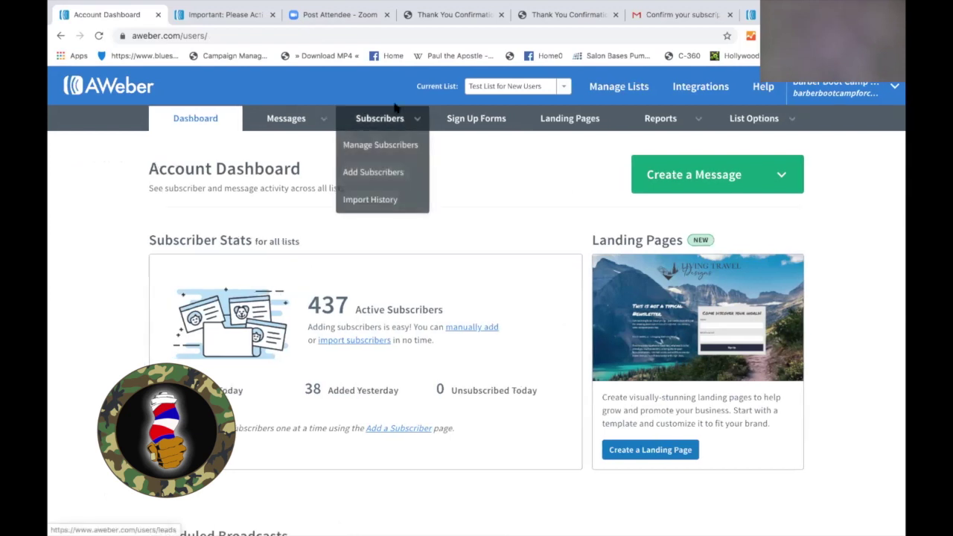
left_click(377, 144)
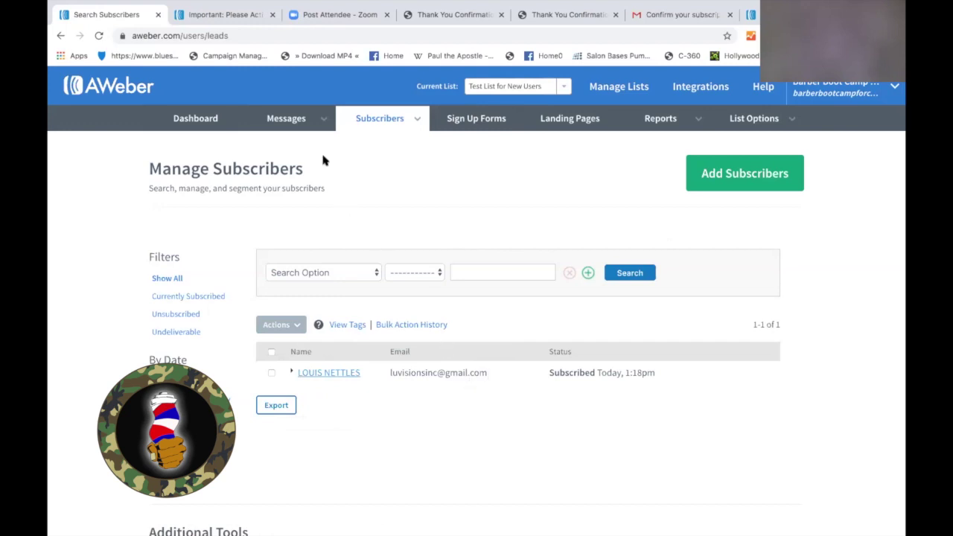
Review the subscriber stats, scheduled broadcasts and sent broadcasts on the account dashboard.
mouse_move(323, 121)
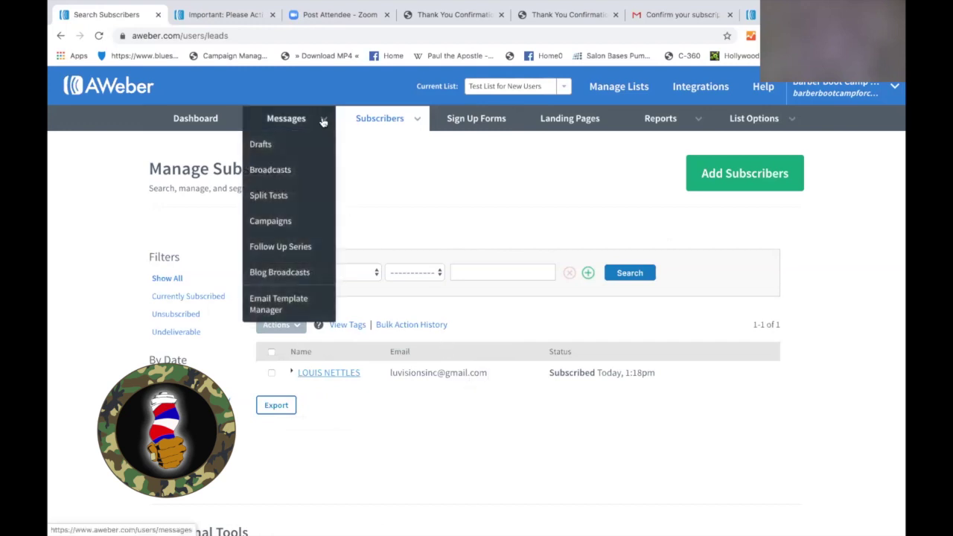
left_click(194, 118)
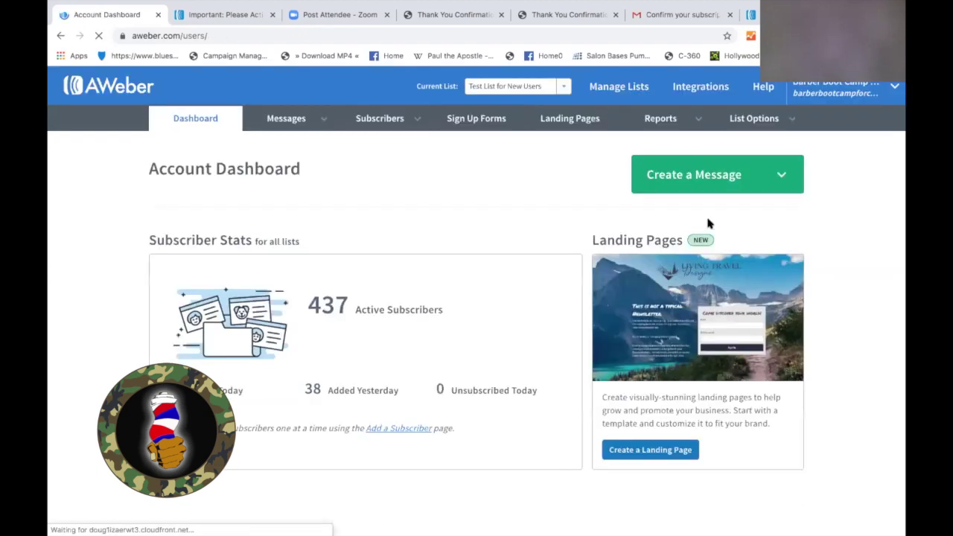
scroll(856, 384, "down", 1)
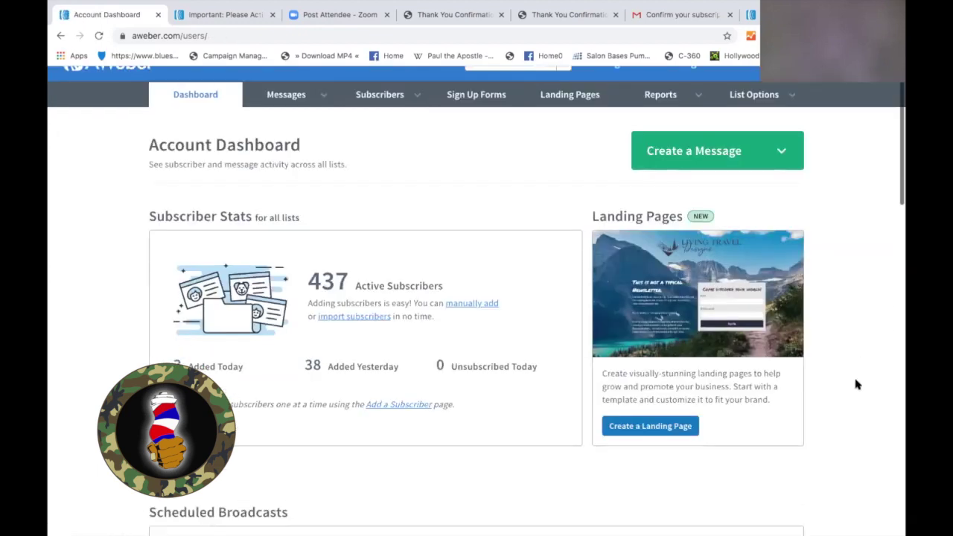
scroll(856, 384, "down", 3)
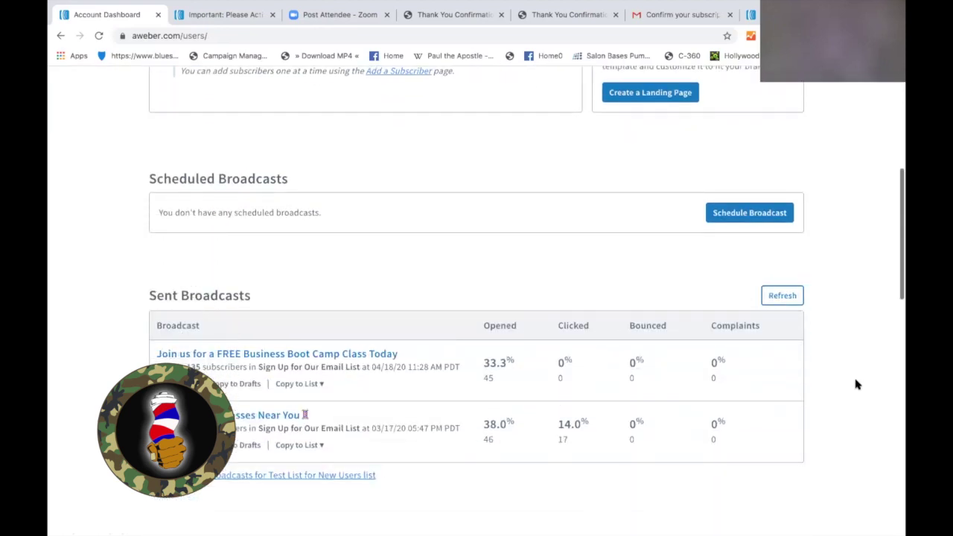
scroll(856, 384, "up", 5)
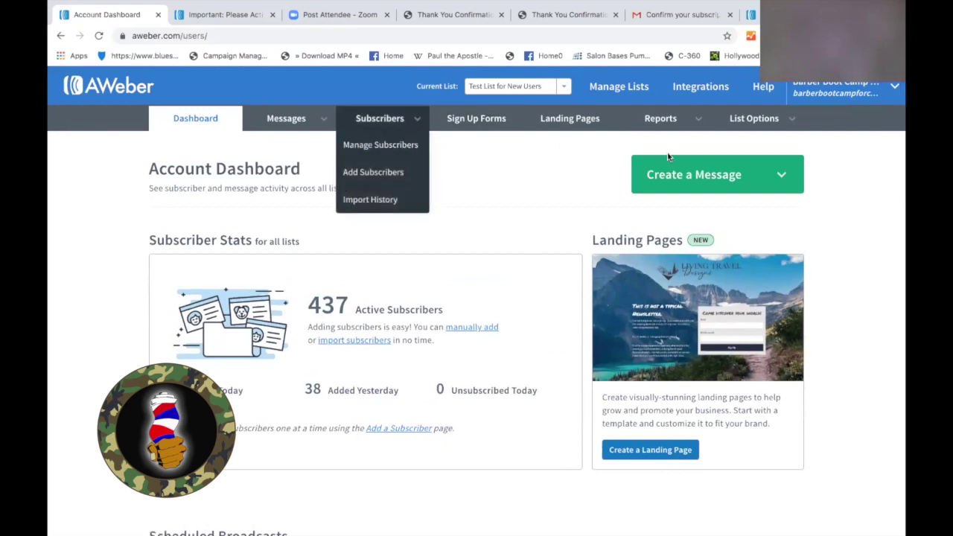
Create a new message from the Drafts page with the Drag & Drop Email Builder.
left_click(781, 173)
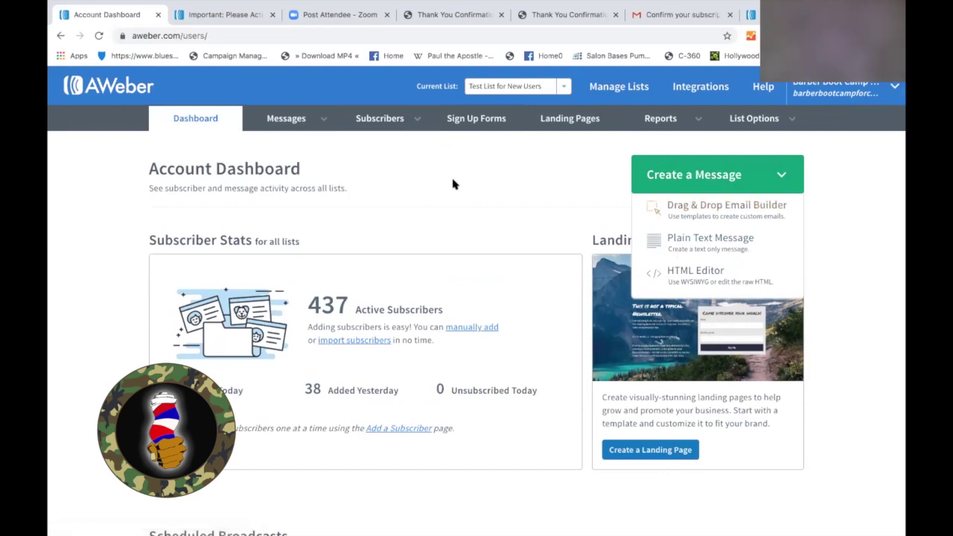
mouse_move(314, 122)
left_click(267, 145)
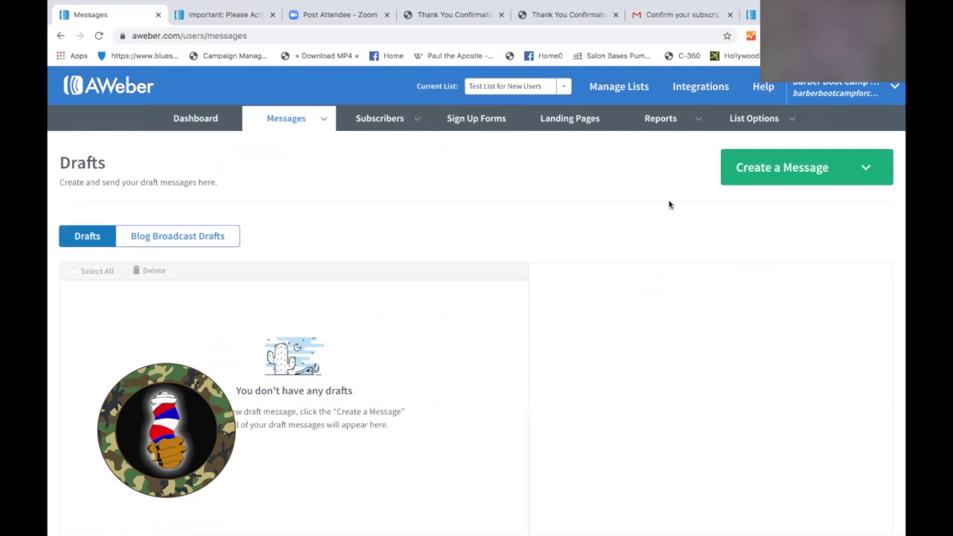
left_click(767, 173)
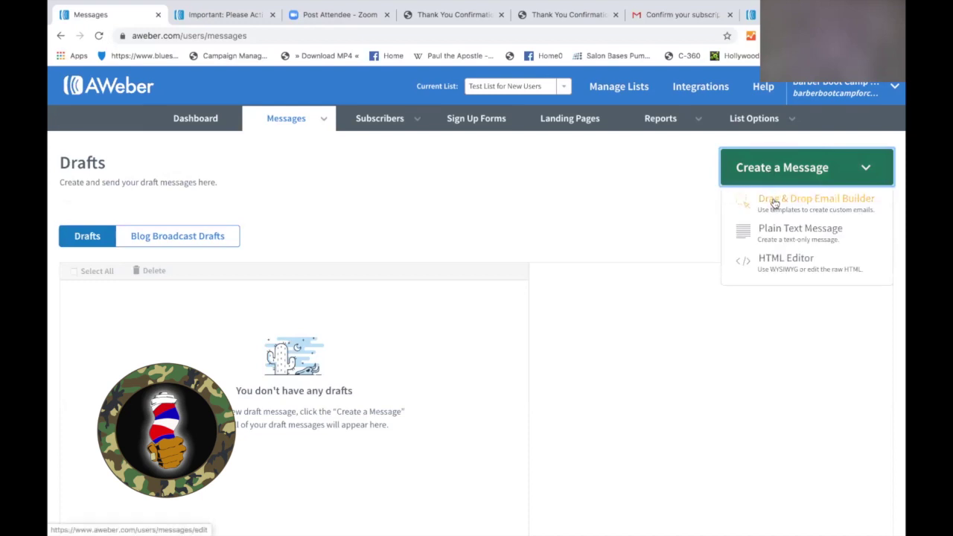
left_click(773, 204)
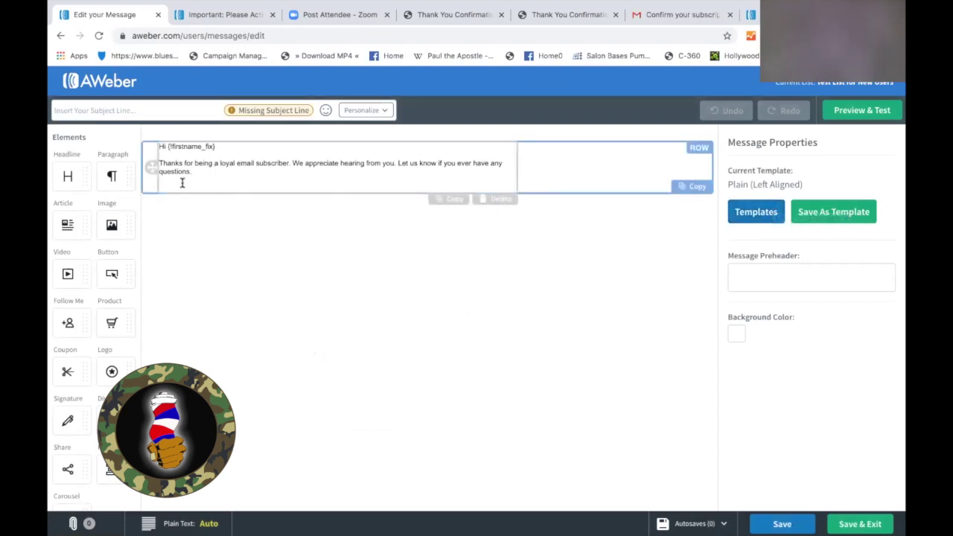
left_click_drag(195, 171, 149, 132)
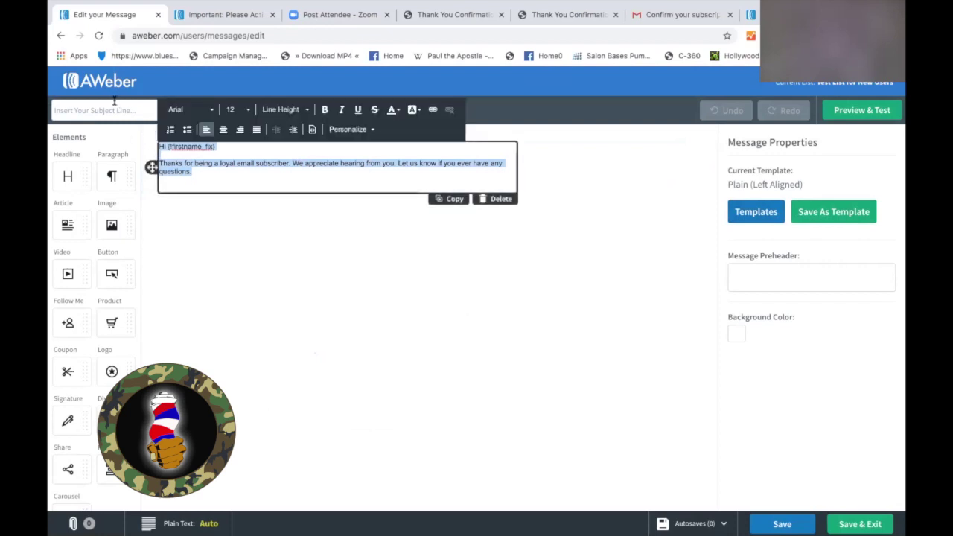
left_click(240, 246)
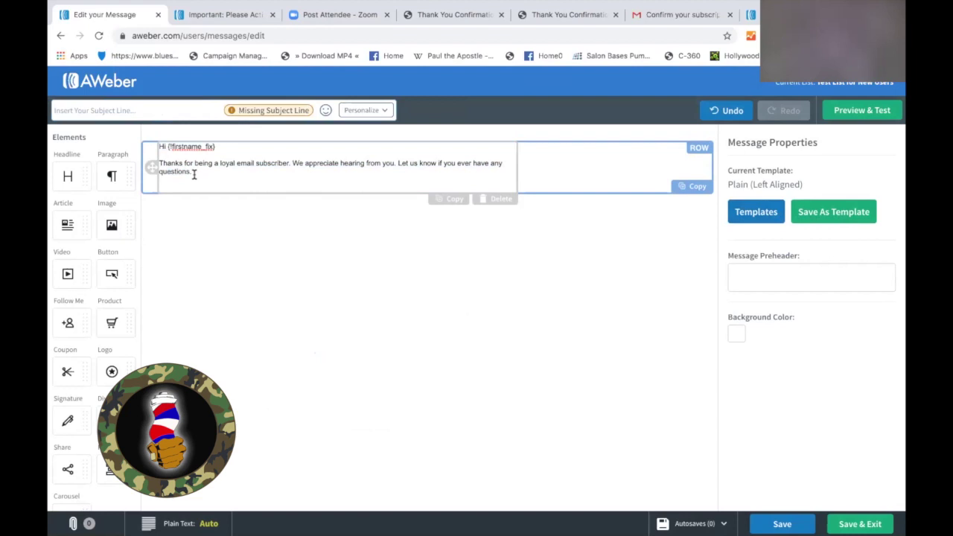
left_click(186, 283)
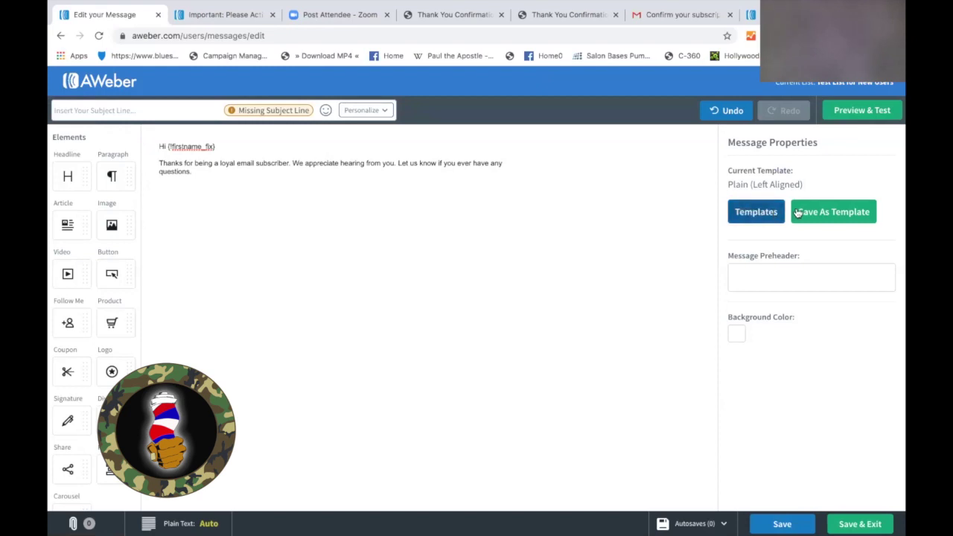
Browse the template gallery and apply the StructureNewsletterG template while keeping the existing message content.
left_click(762, 213)
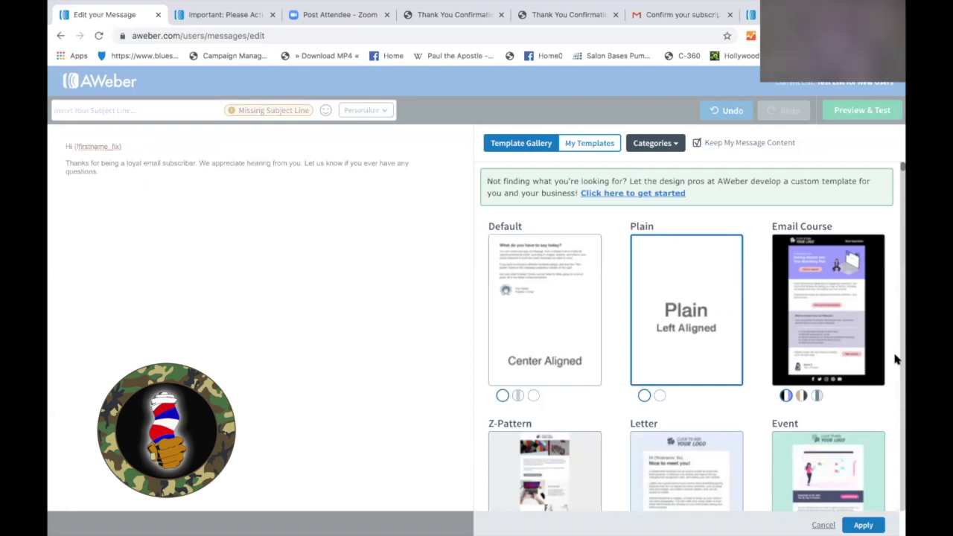
scroll(886, 368, "down", 3)
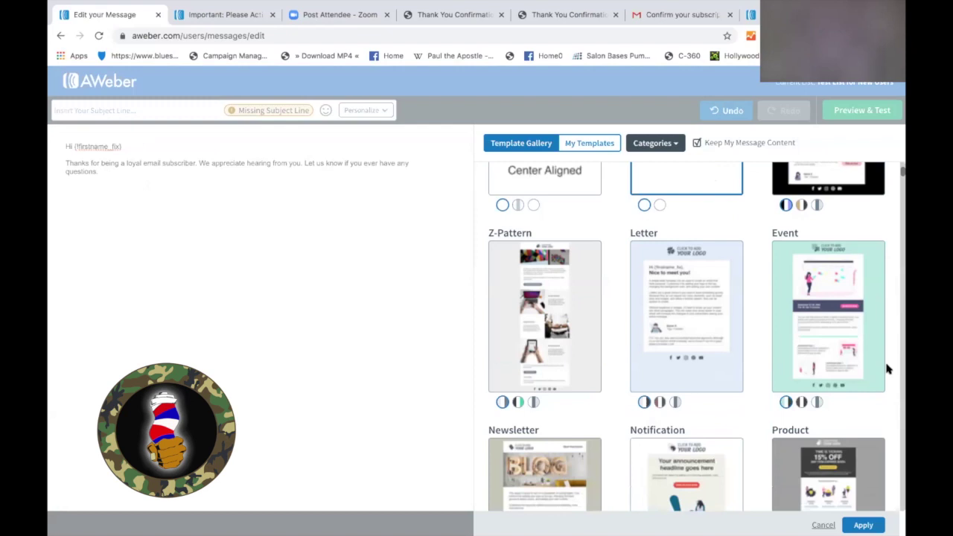
scroll(885, 368, "down", 2)
scroll(885, 369, "down", 3)
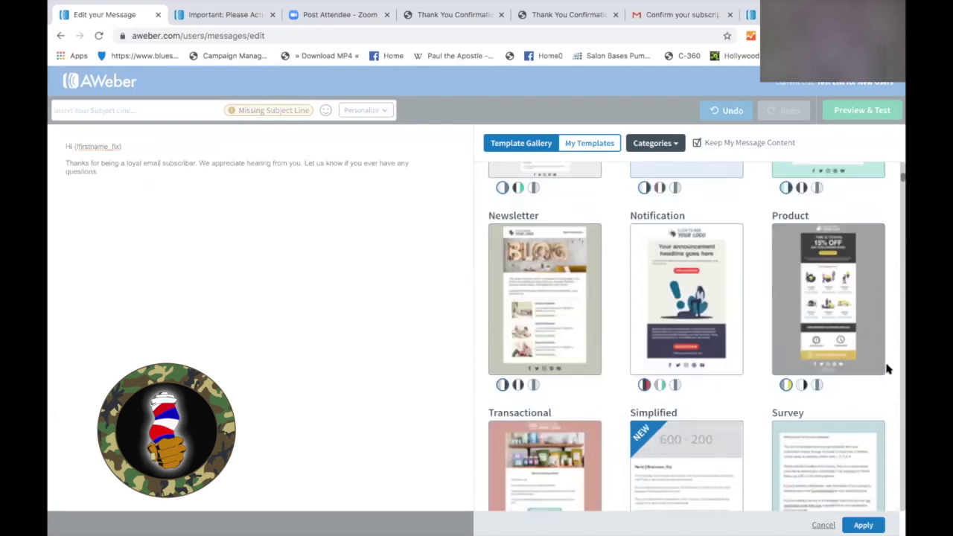
scroll(885, 369, "down", 1)
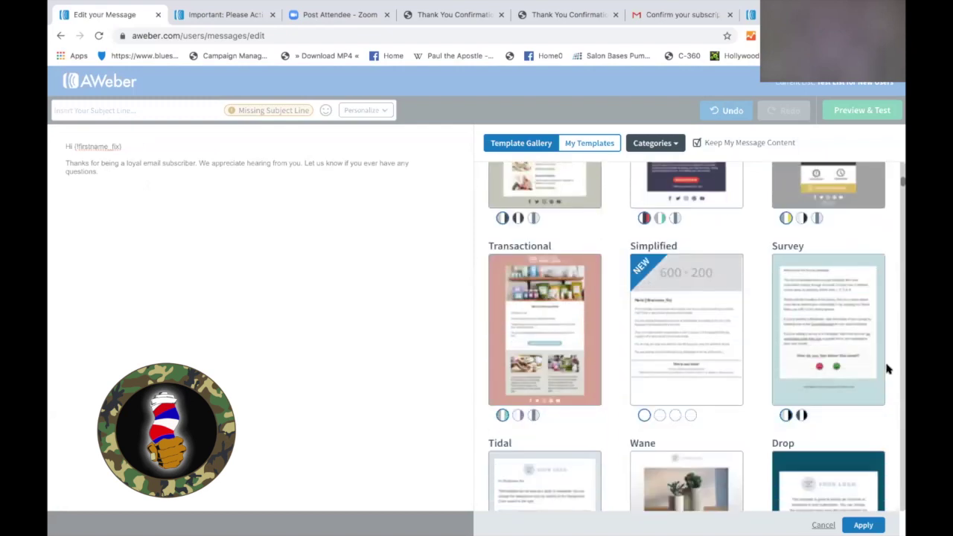
scroll(885, 368, "down", 1)
scroll(885, 369, "down", 1)
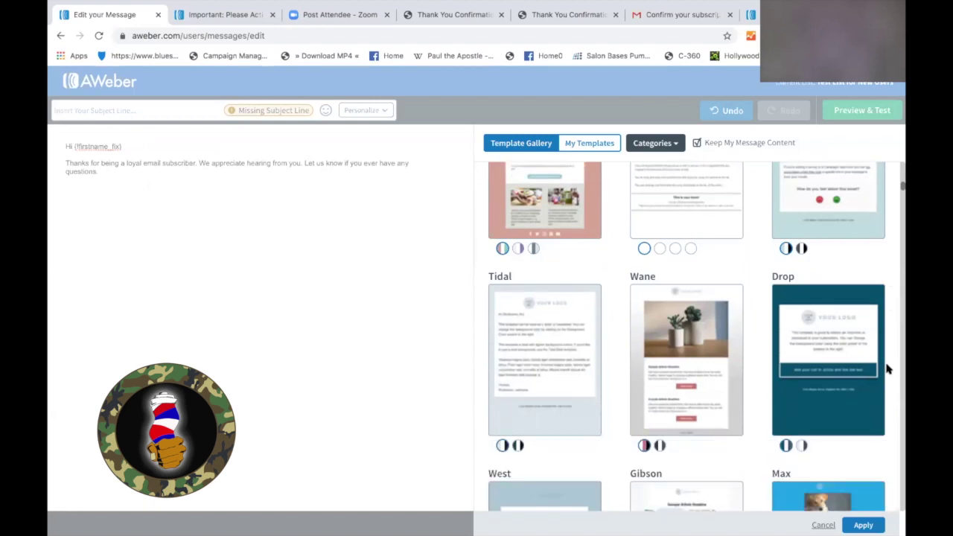
scroll(886, 368, "down", 2)
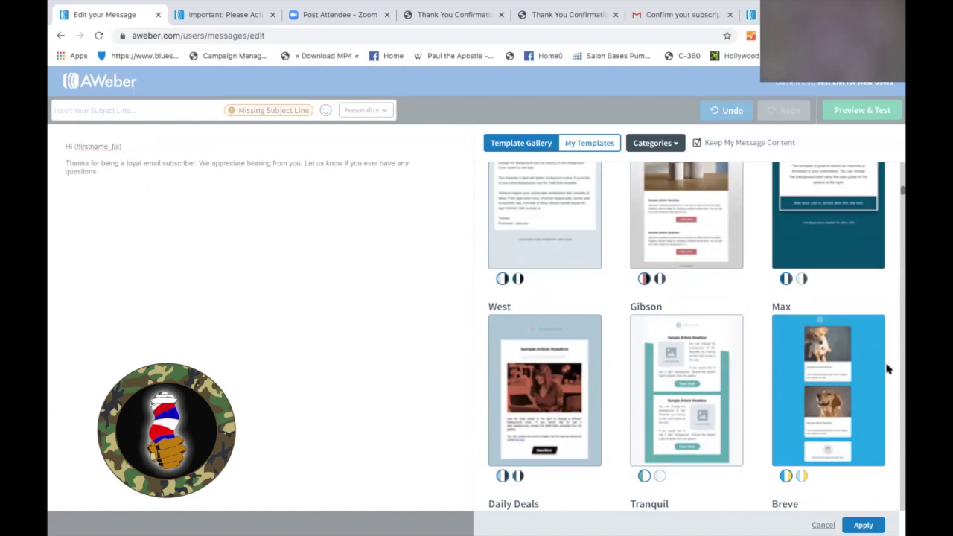
scroll(885, 369, "down", 1)
scroll(885, 369, "down", 1)
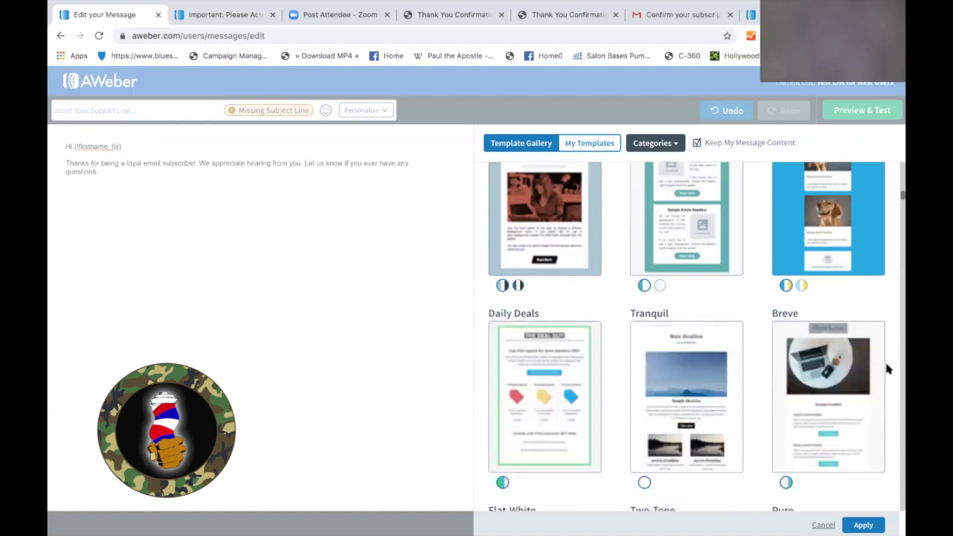
scroll(885, 368, "down", 3)
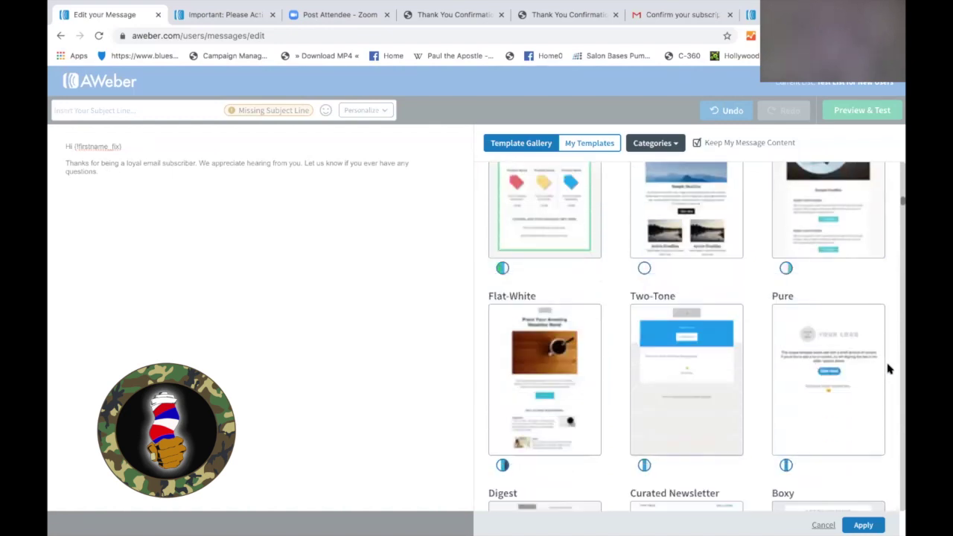
left_click(176, 268)
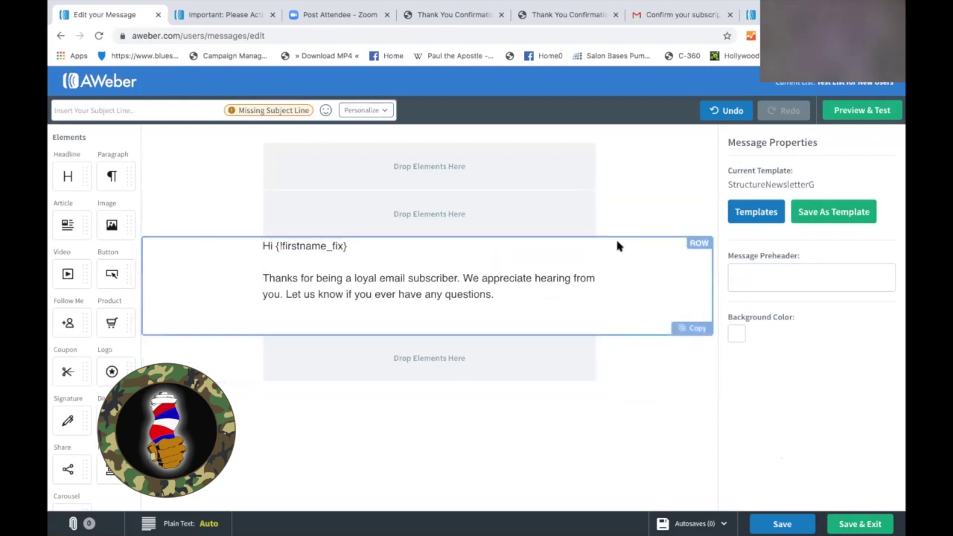
Add an image element to the empty row directly above the greeting text and browse the stock images for it.
left_click(561, 216)
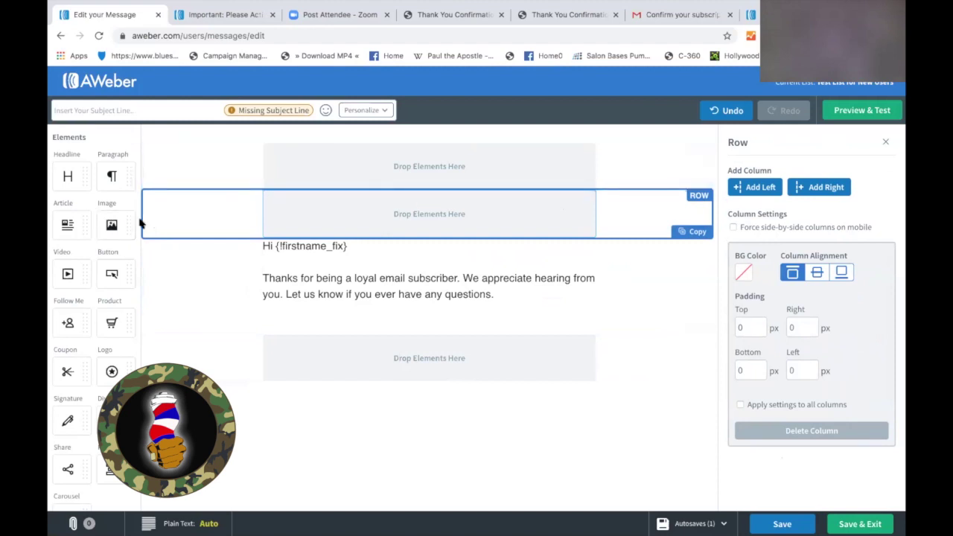
left_click_drag(111, 224, 379, 208)
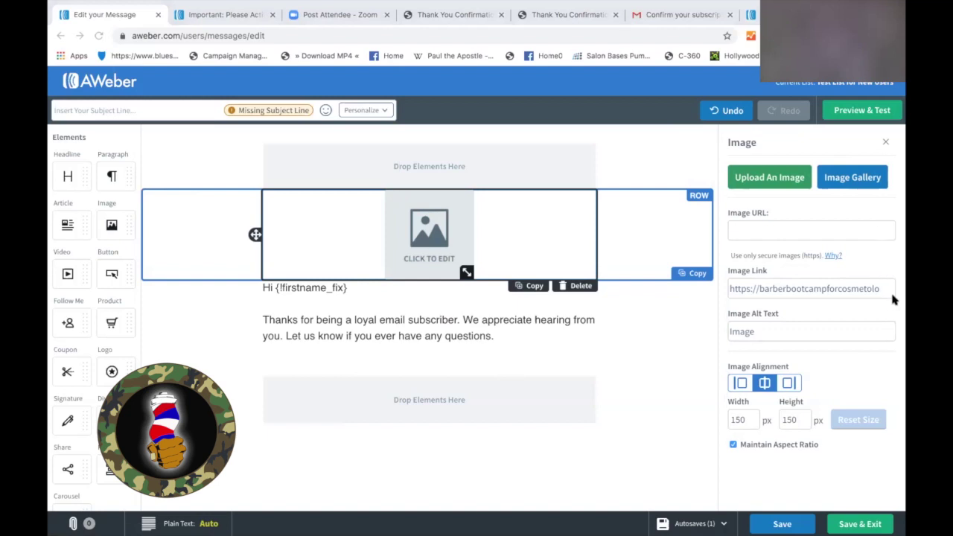
left_click(849, 178)
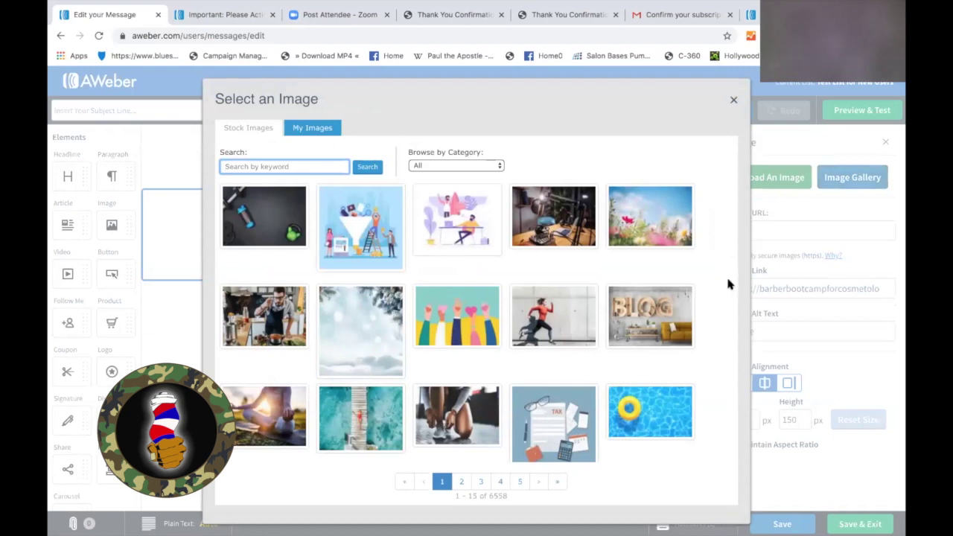
scroll(728, 283, "down", 1)
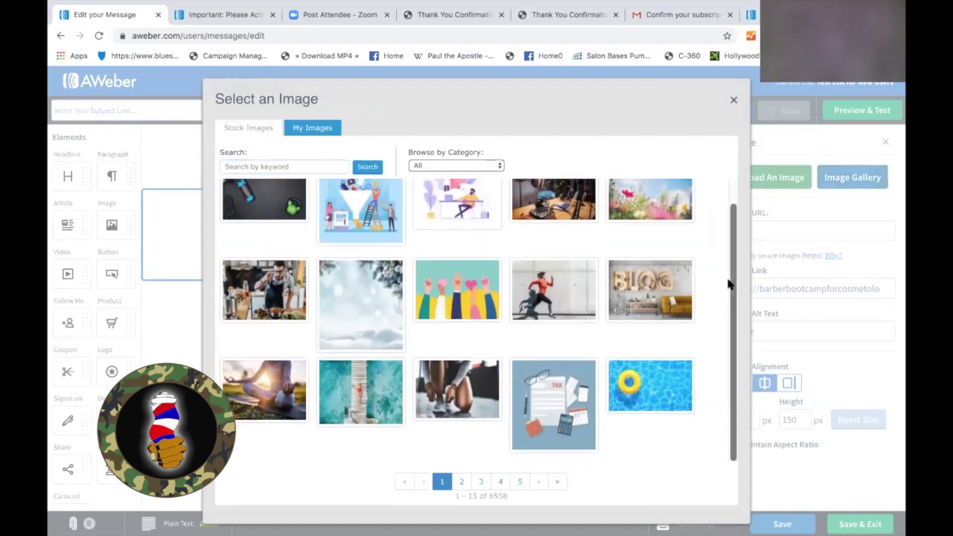
left_click(463, 483)
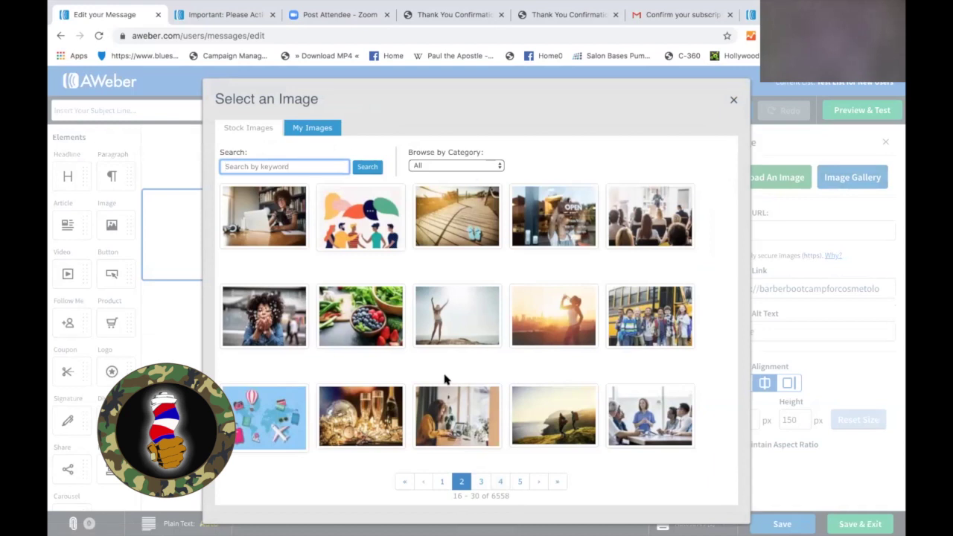
Search the stock images for "hair style".
type("hair")
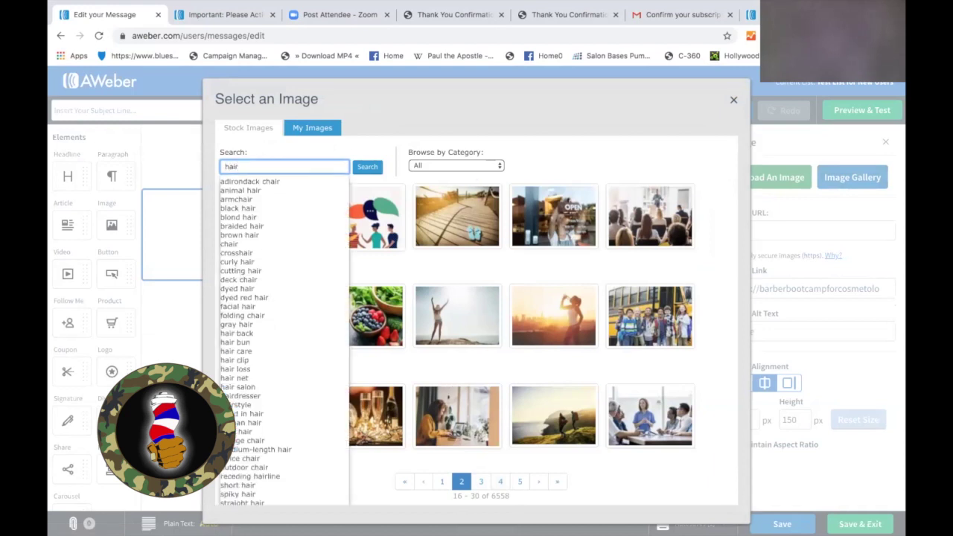
key("BackSpace")
key("BackSpace")
key("BackSpace")
type("ai")
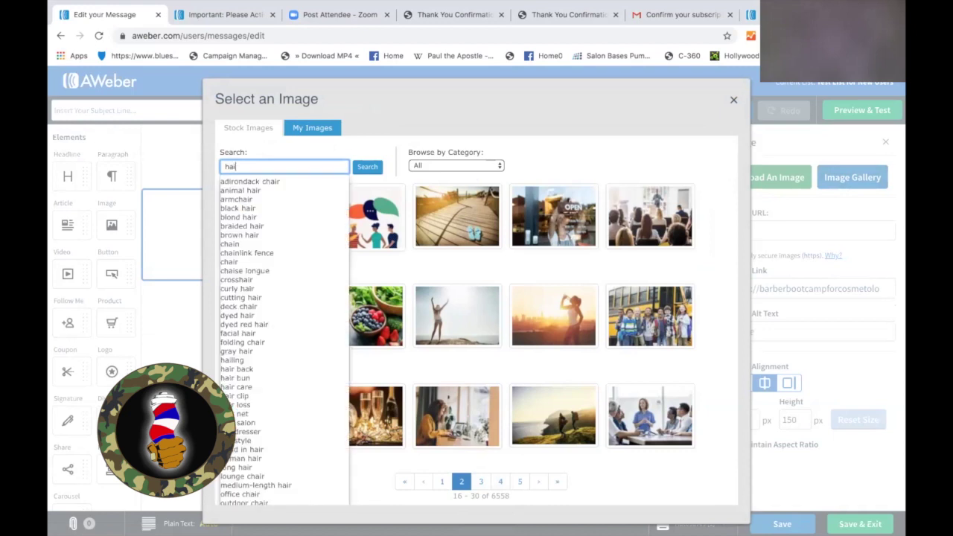
type("r style")
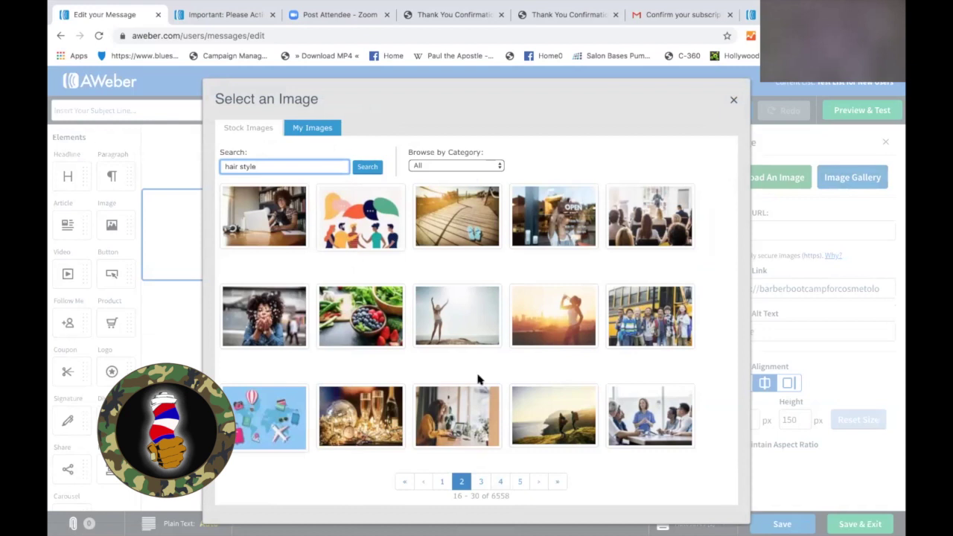
left_click(364, 166)
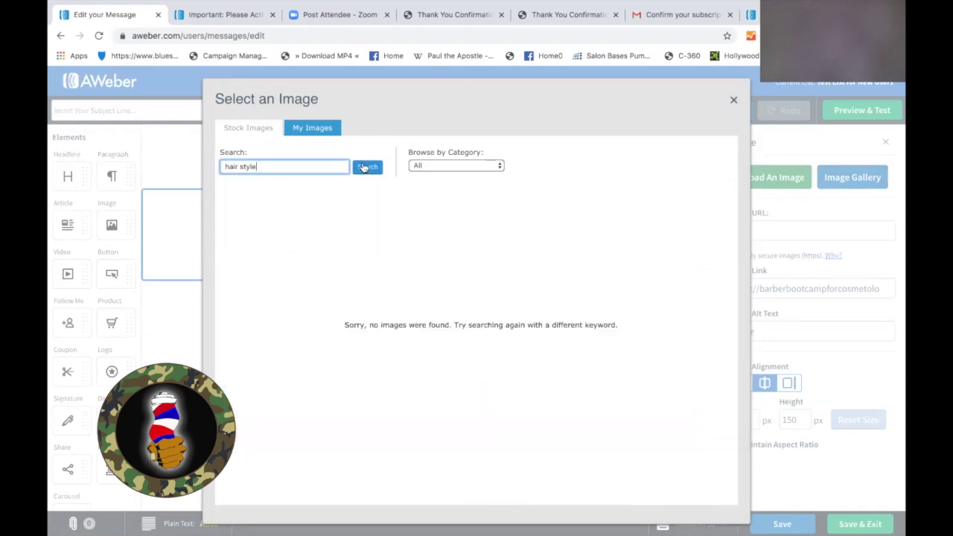
Search the stock images for "hair salon" and insert the photo of a woman having her hair cut into the message.
left_click_drag(258, 167, 239, 167)
key("BackSpace")
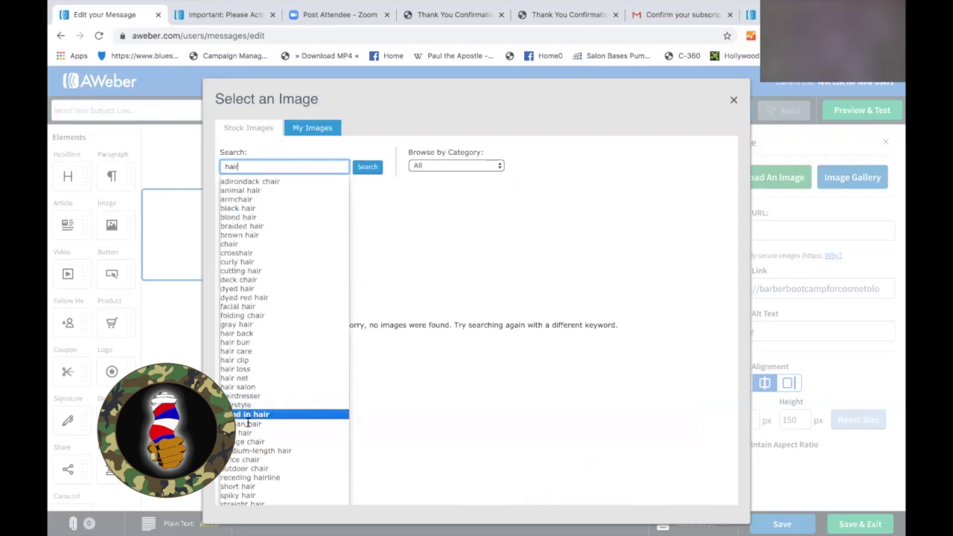
left_click(243, 389)
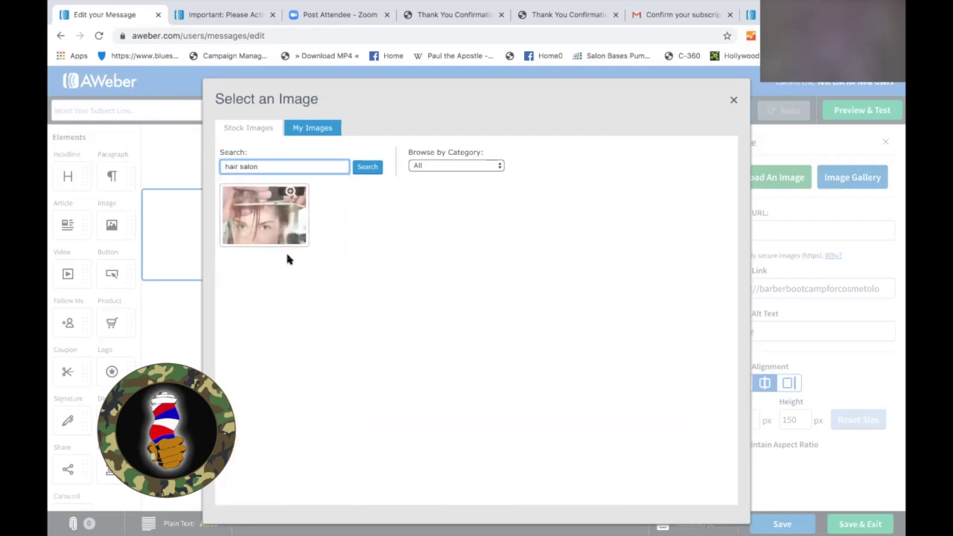
left_click(279, 229)
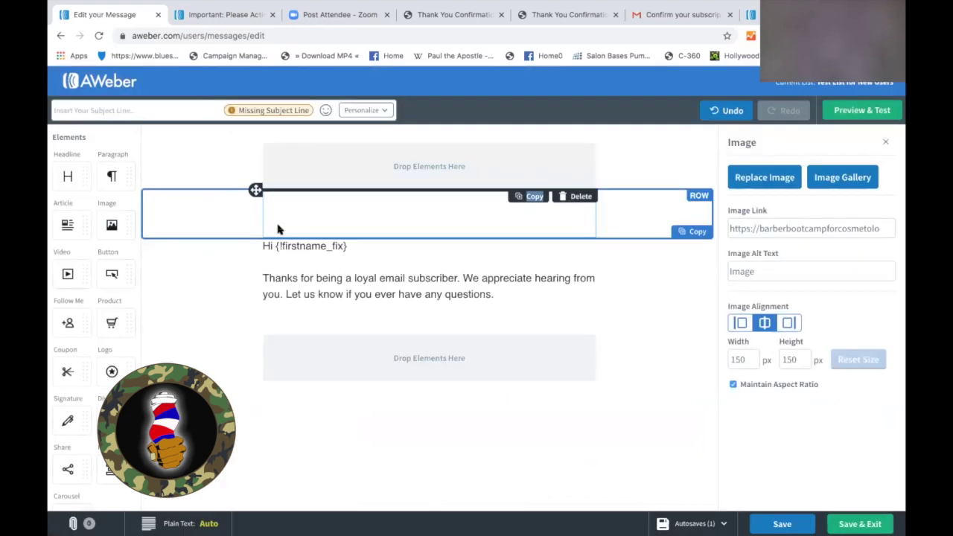
left_click(652, 276)
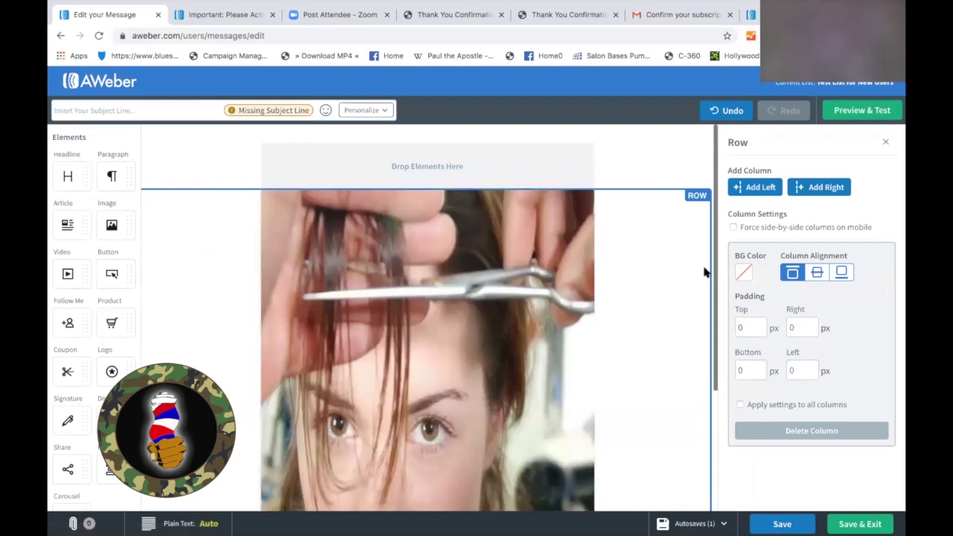
Shrink the haircut photo to about 329 × 329 px, keeping its proportions.
left_click_drag(716, 271, 715, 372)
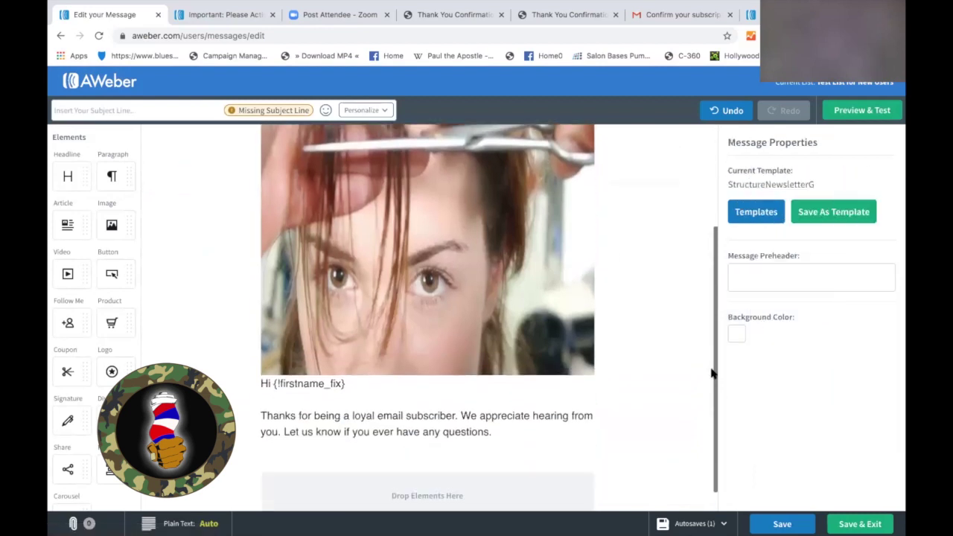
left_click(574, 362)
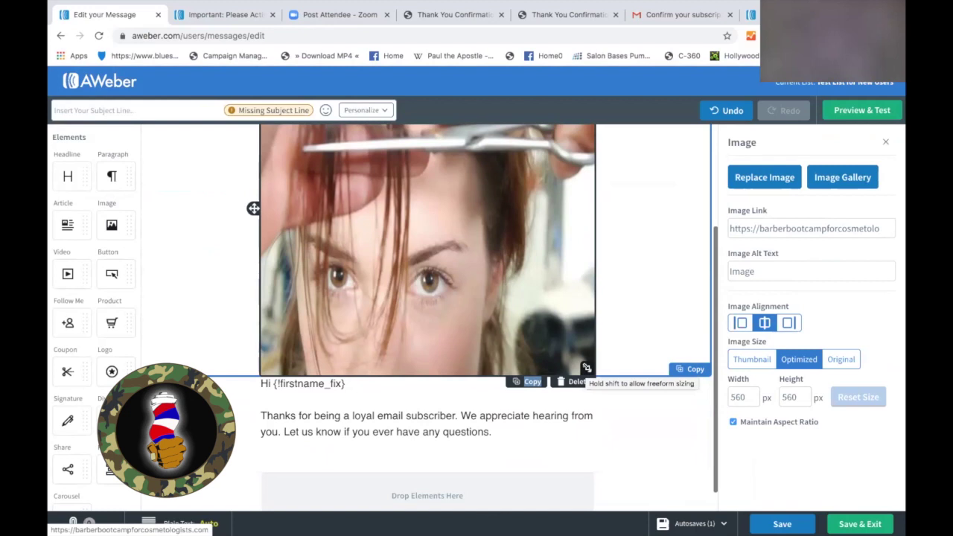
left_click_drag(586, 368, 539, 350)
left_click_drag(510, 265, 449, 223)
left_click_drag(449, 223, 457, 233)
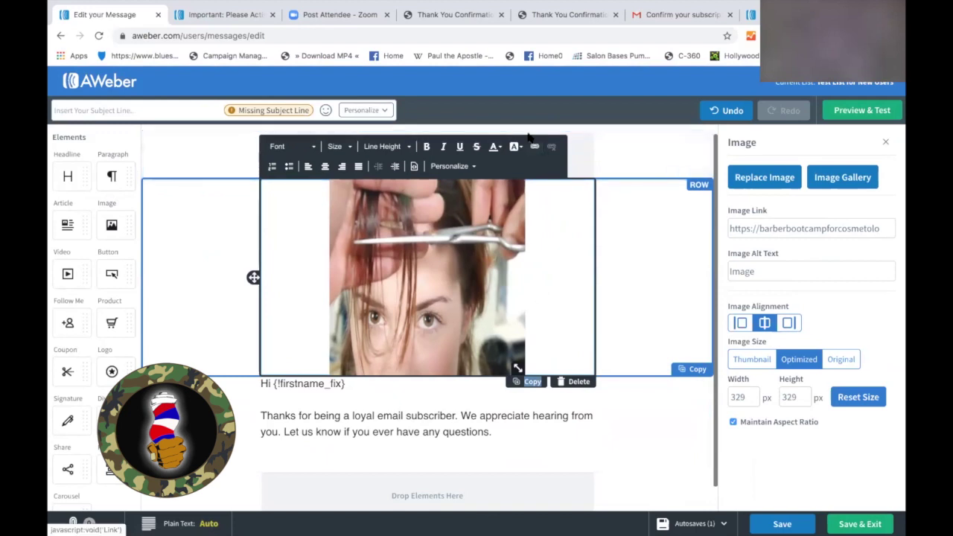
left_click(713, 268)
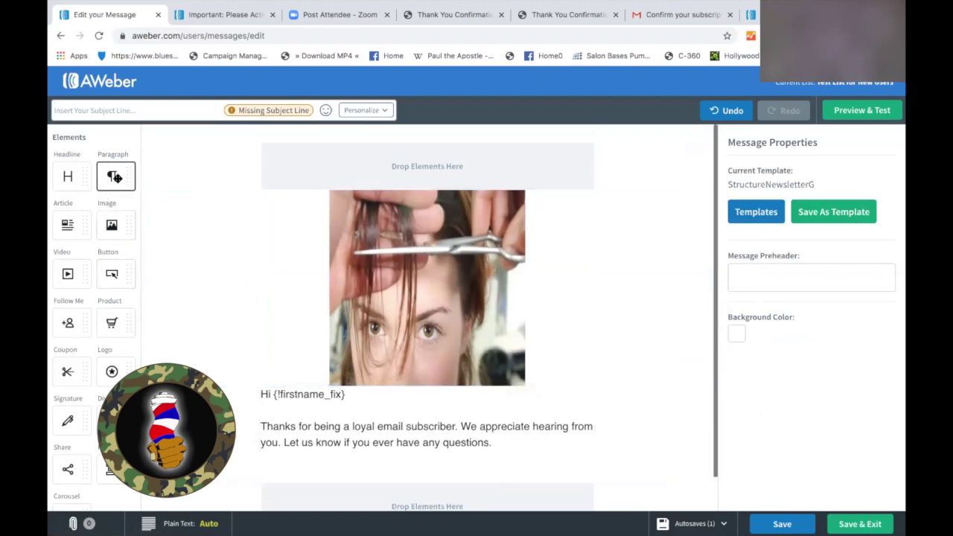
Add a headline reading "Is this you?" in the empty row above the photo and center it.
left_click_drag(68, 175, 407, 166)
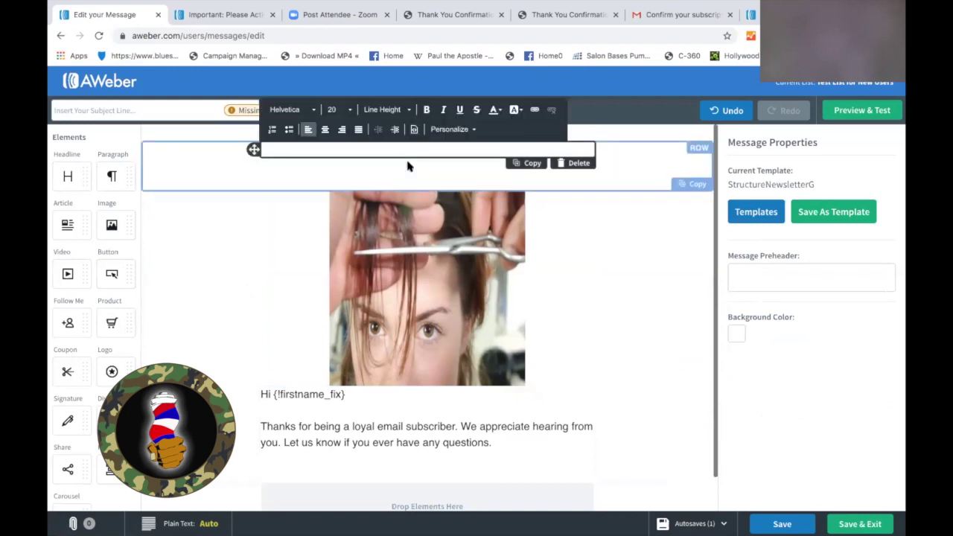
left_click(399, 149)
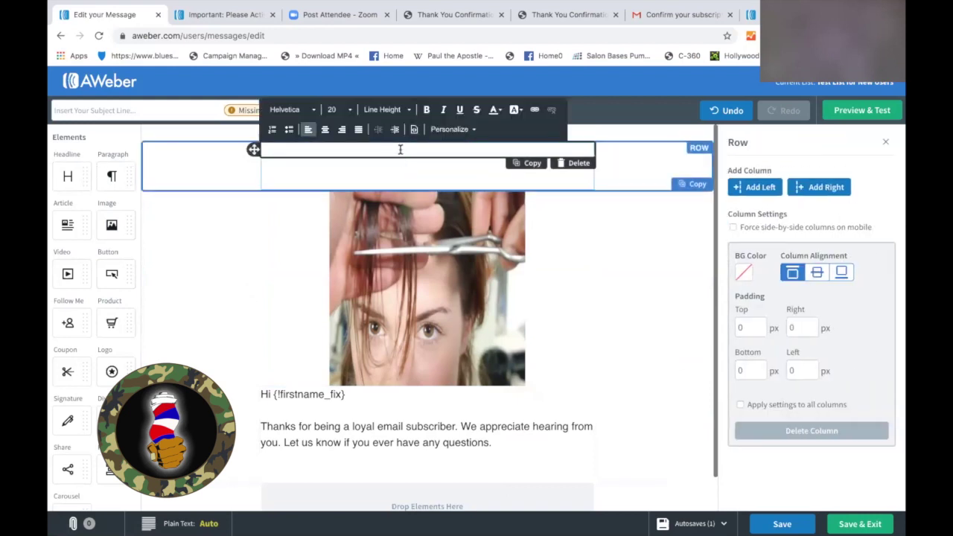
type("Is this you")
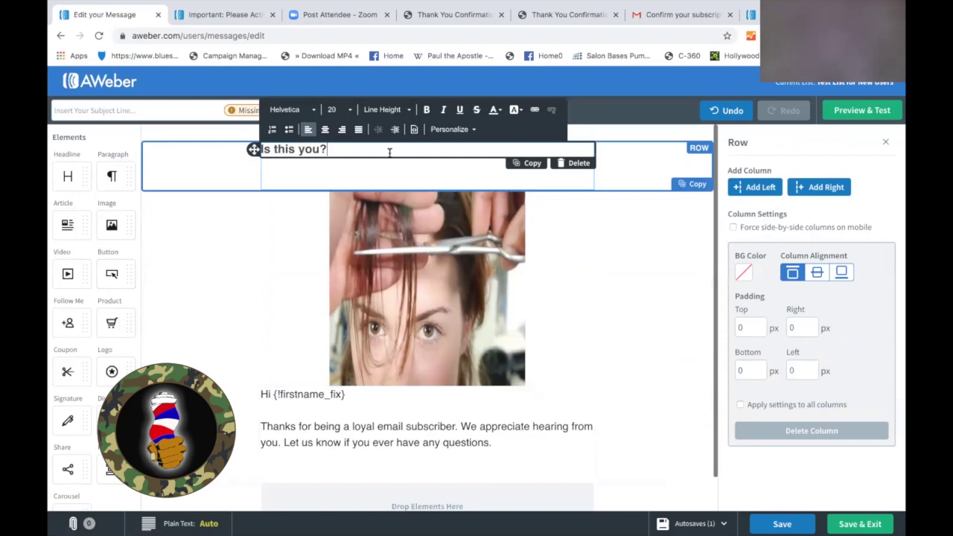
left_click_drag(327, 149, 253, 149)
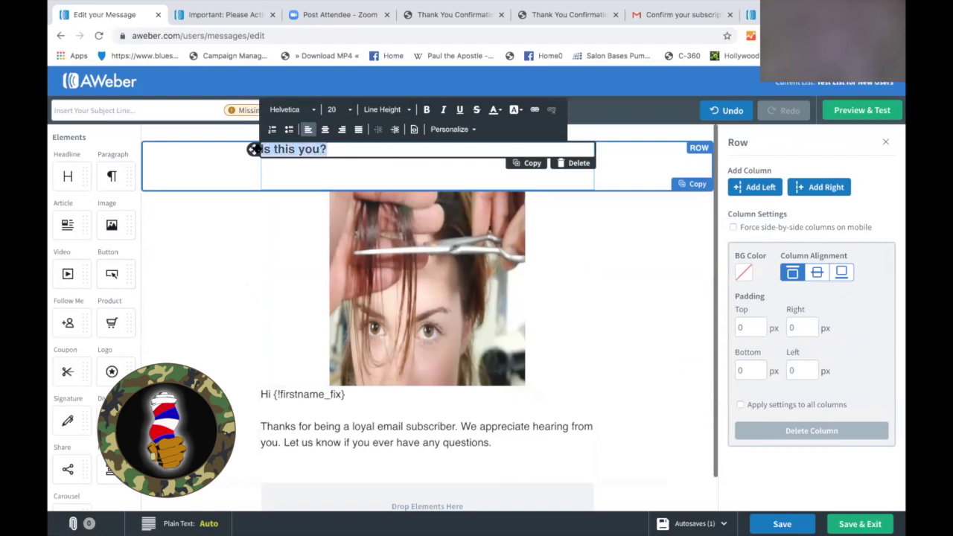
left_click(325, 129)
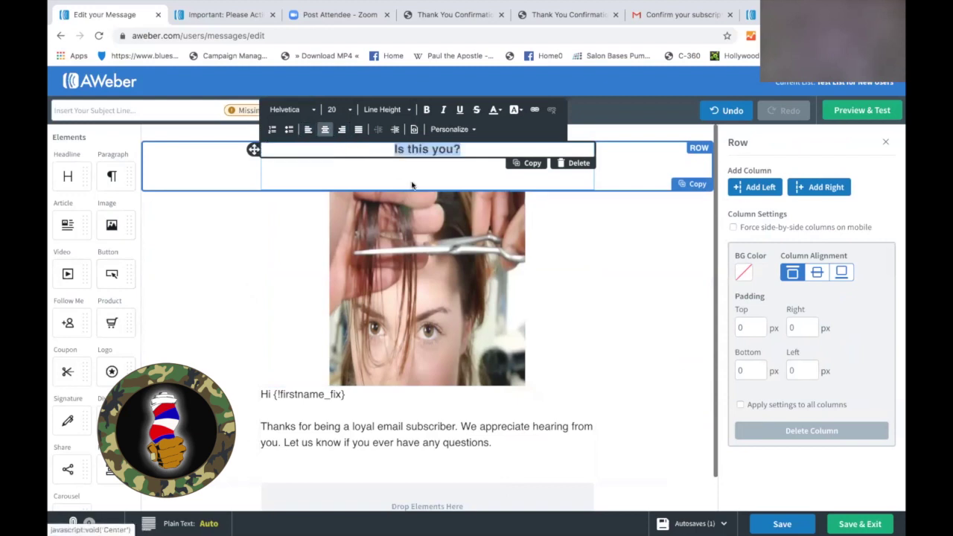
left_click(603, 256)
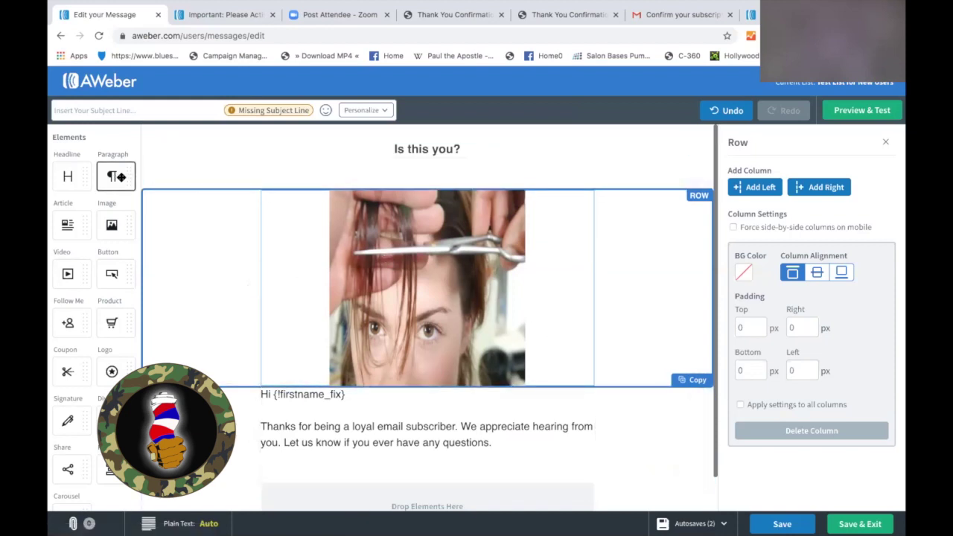
Replace the word "subscriber" with "customer" in the first sentence of the message paragraph.
left_click_drag(500, 444, 265, 393)
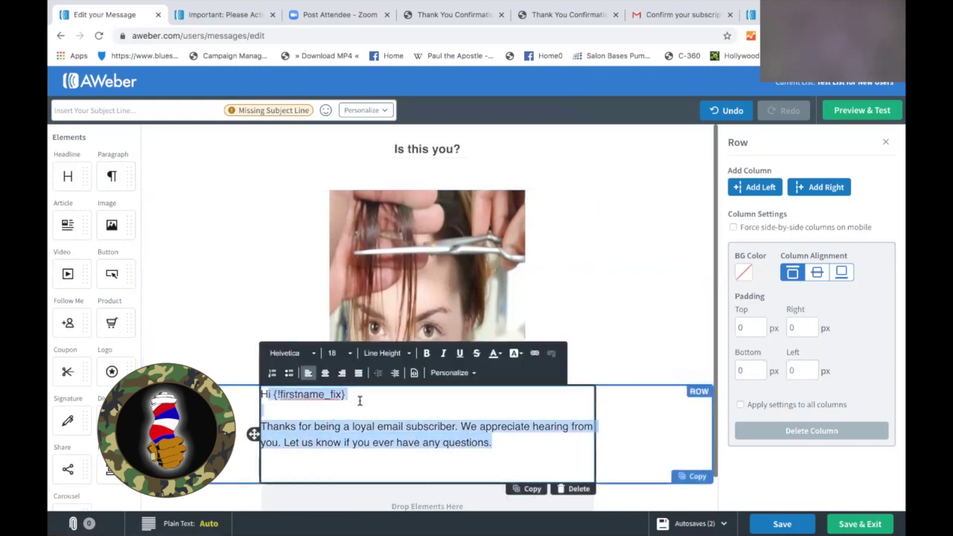
left_click(322, 395)
left_click(354, 392)
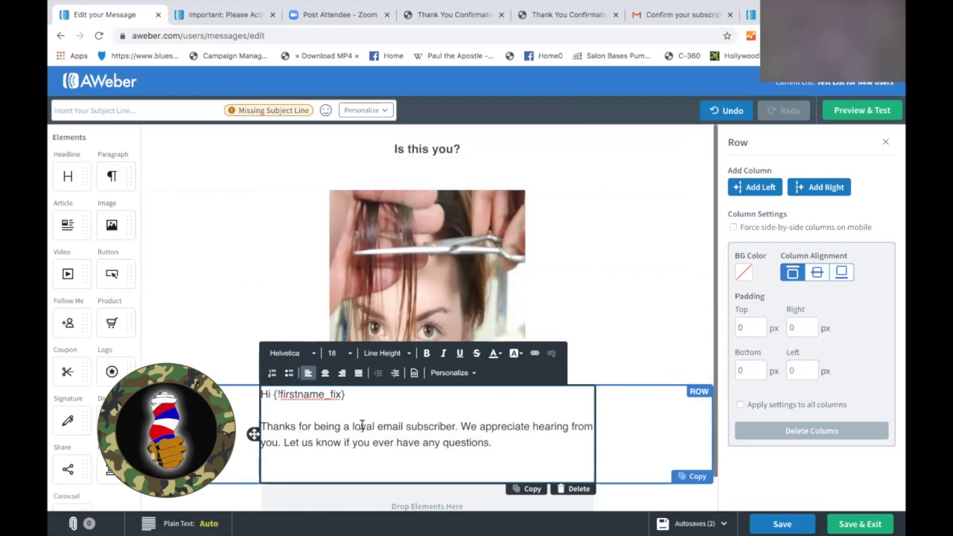
left_click_drag(406, 425, 455, 424)
type("custo")
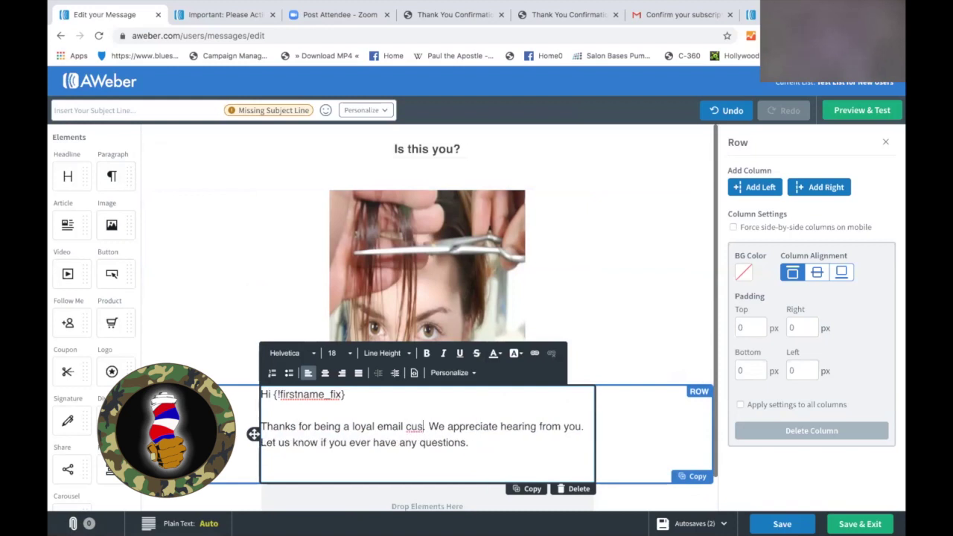
type("mer")
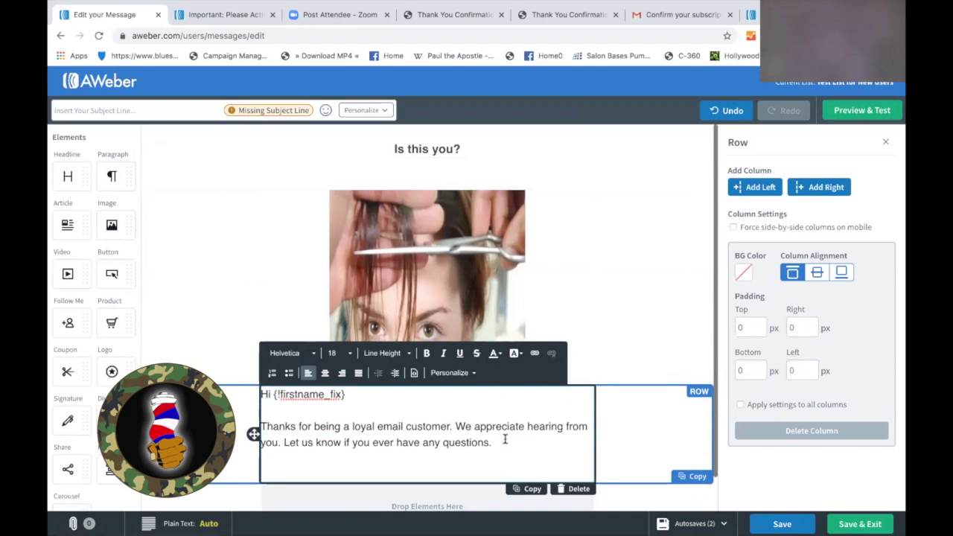
Shorten the second sentence of the paragraph to "We appreciate you.".
left_click_drag(527, 428, 584, 427)
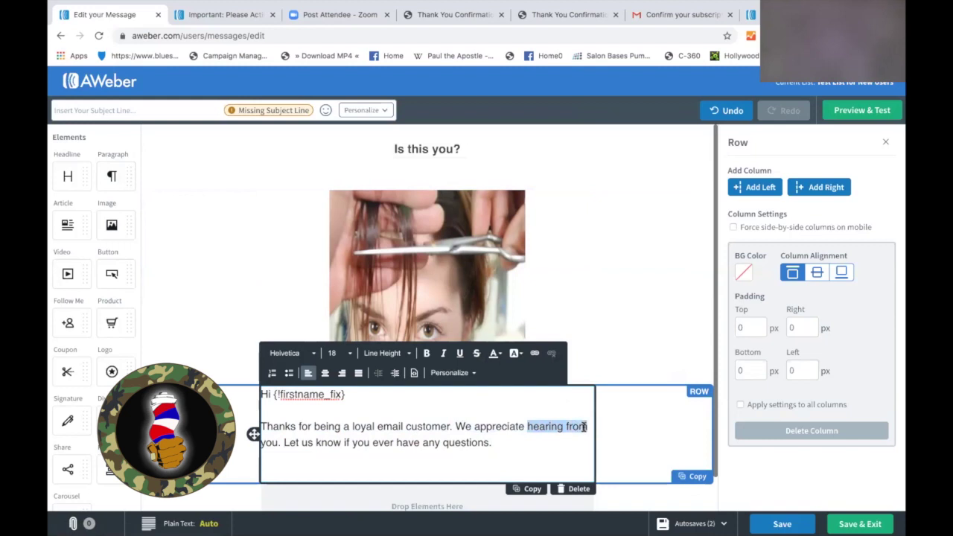
key("BackSpace")
key("BackSpace")
key("BackSpace")
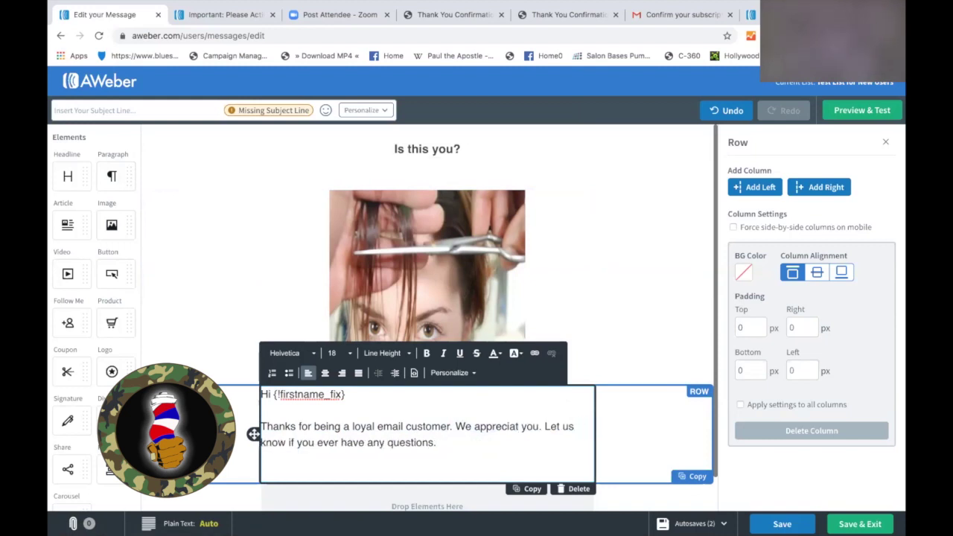
type("e")
Replace the closing sentence after "We appreciate you" with "and that is why we have new specials for our clients coming out of quarantine.".
left_click_drag(550, 428, 570, 462)
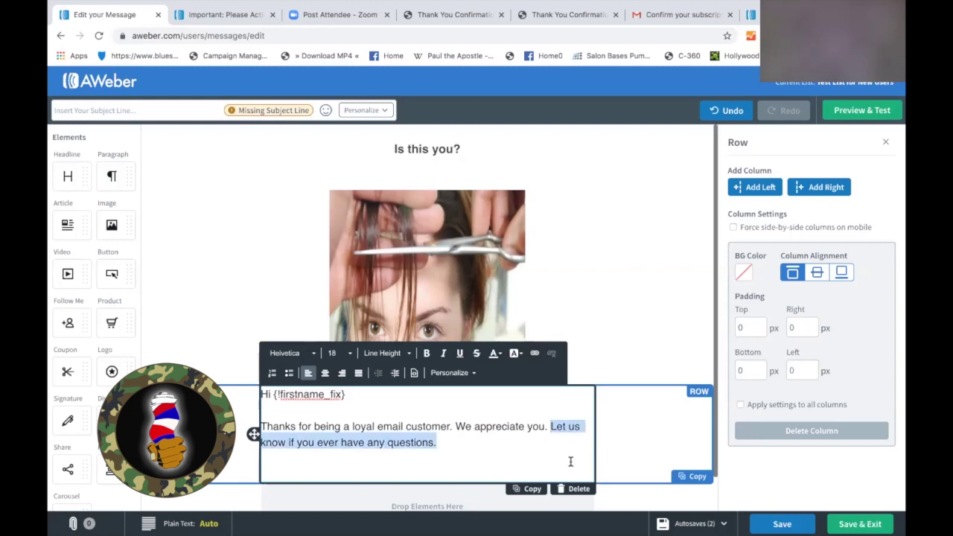
type("And")
key("BackSpace")
key("BackSpace")
key("BackSpace")
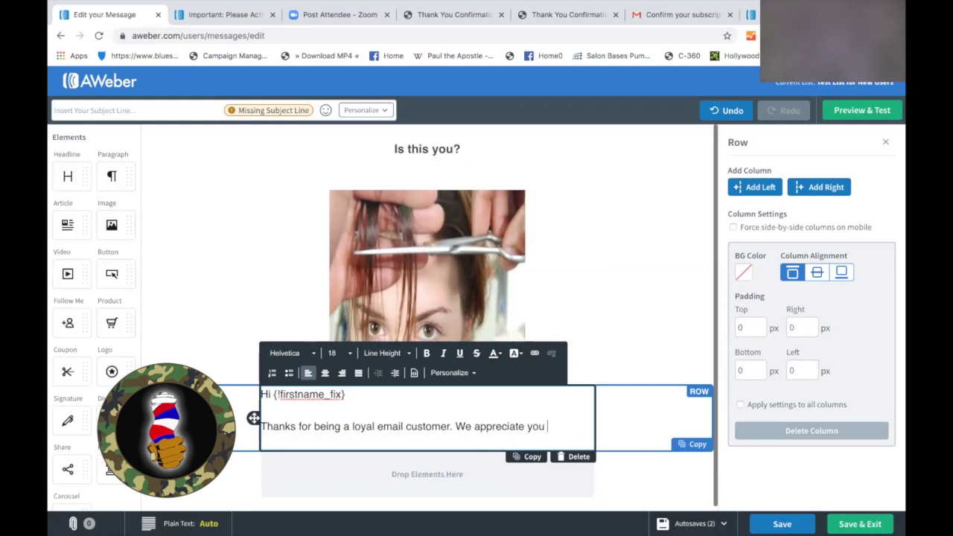
type("and that is wh")
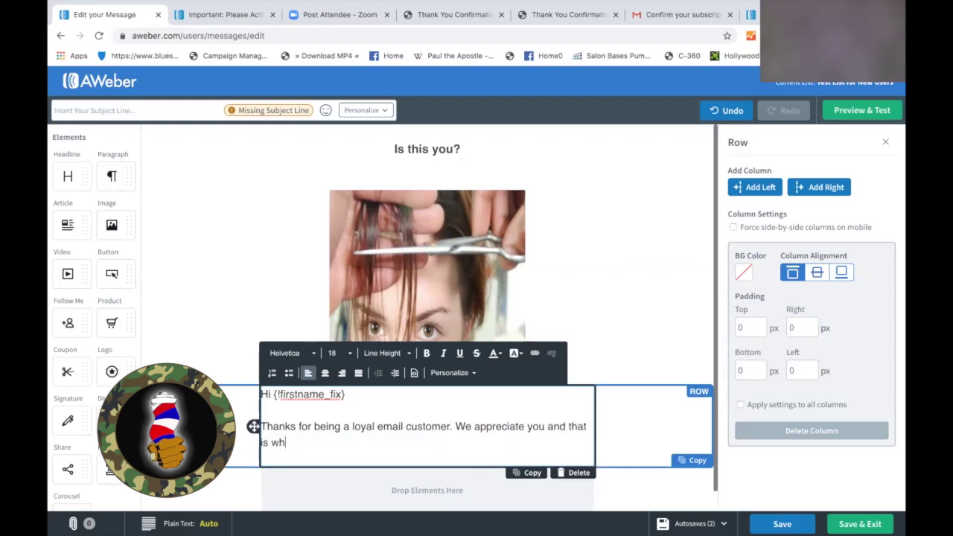
type("y we have new speci")
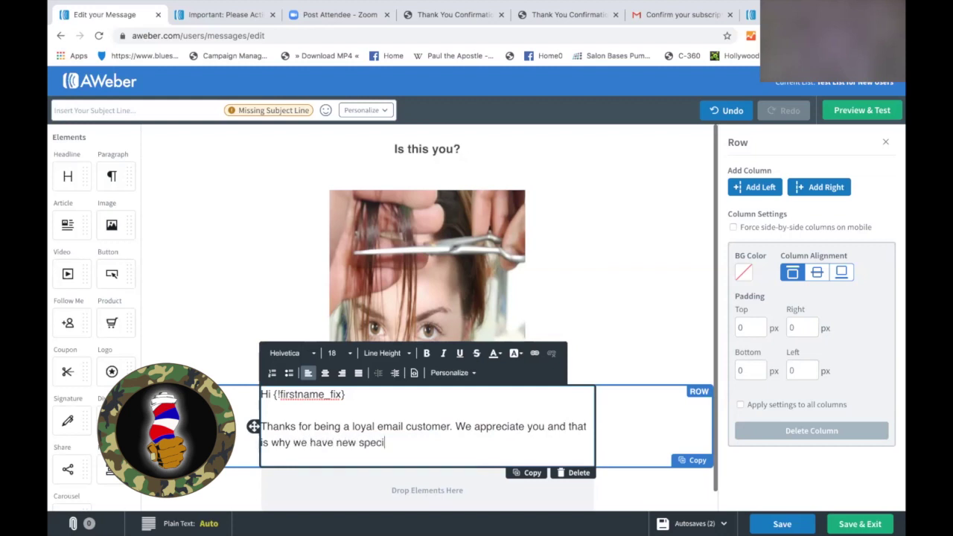
type("ial")
key("BackSpace")
key("BackSpace")
key("BackSpace")
type("a")
key("BackSpace")
key("BackSpace")
type("ecials for thos")
key("BackSpace")
key("BackSpace")
key("BackSpace")
type("our clients coming ou")
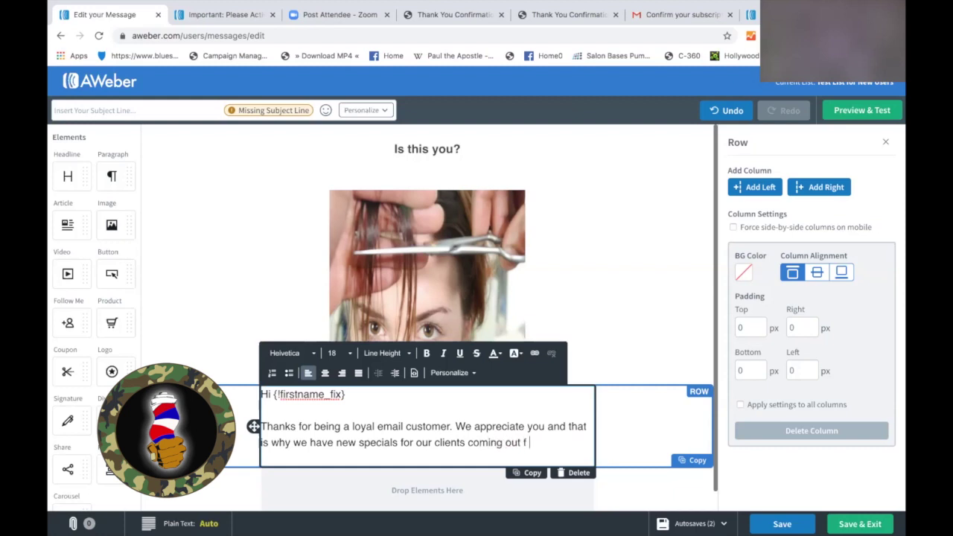
type("t f")
key("BackSpace")
key("BackSpace")
type("of quarantine.")
key("Return")
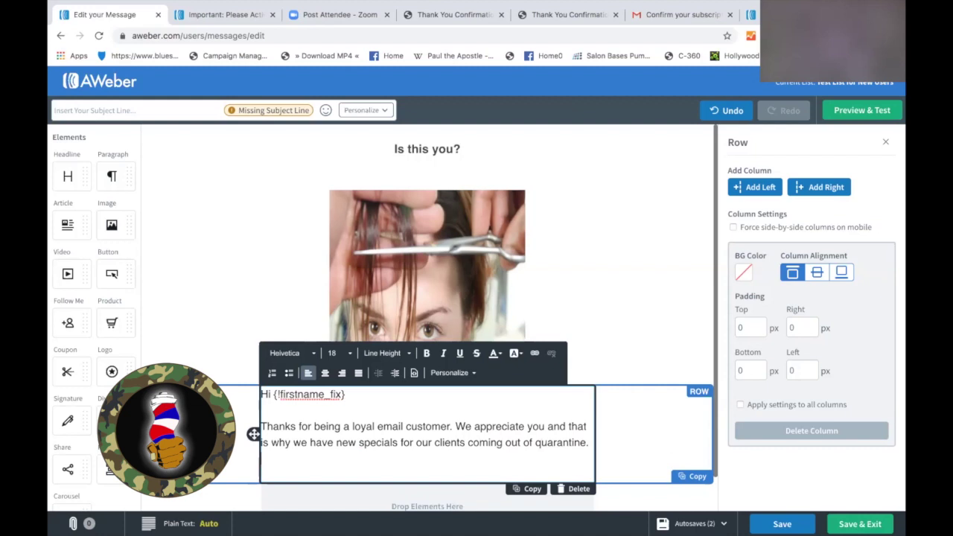
Add the sentence "We are offering a 15% discount." at the end of the message paragraph.
type("We are offering a")
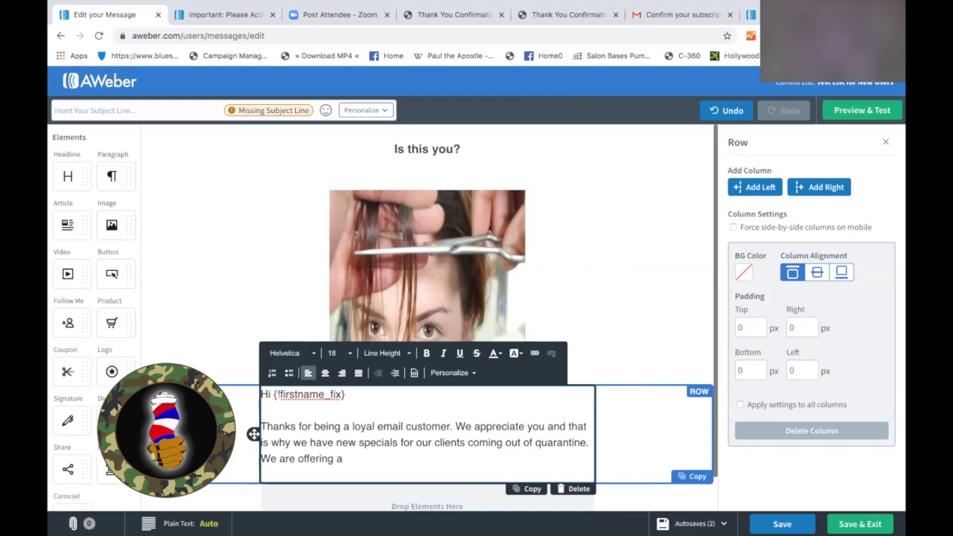
type(" 15% discount.")
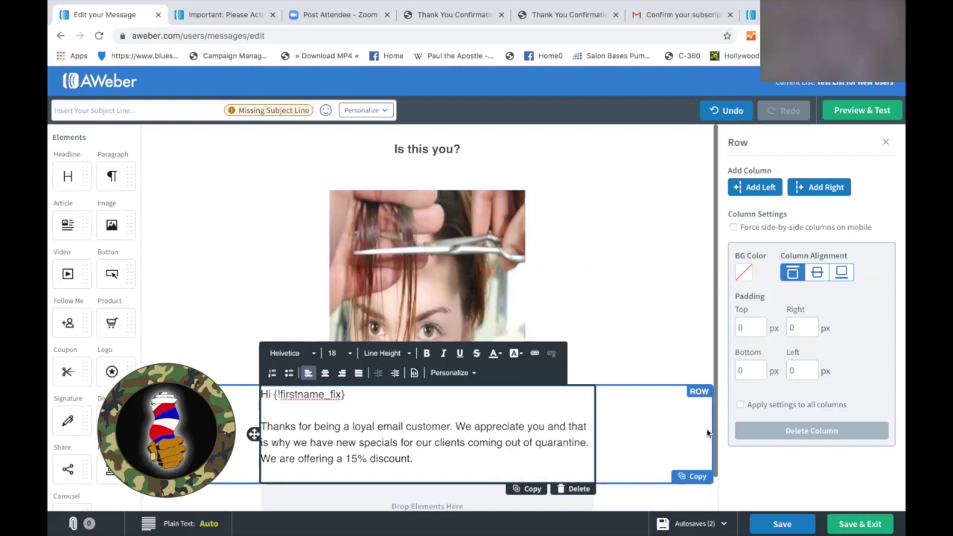
left_click(719, 482)
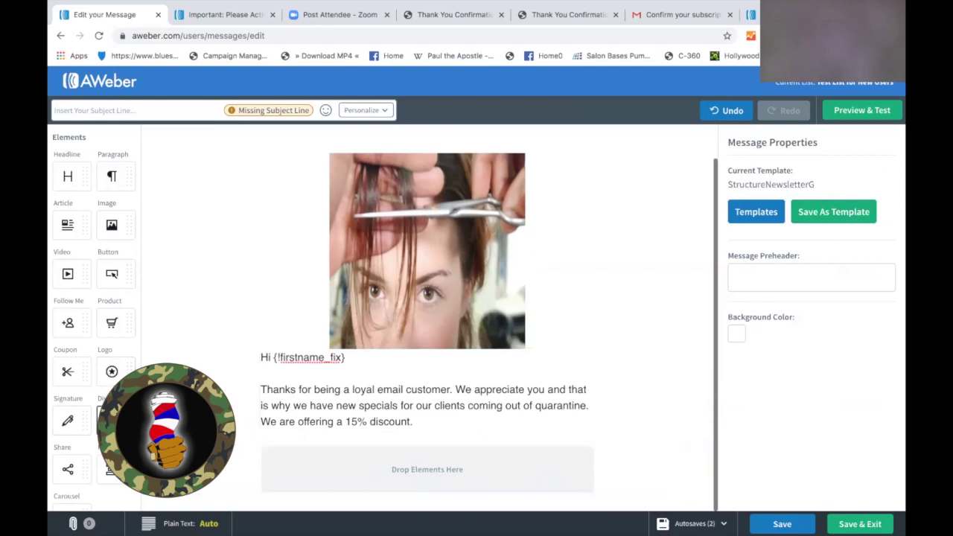
Insert a divider below the message paragraph with a solid border 1 px wide.
left_click_drag(305, 433, 415, 438)
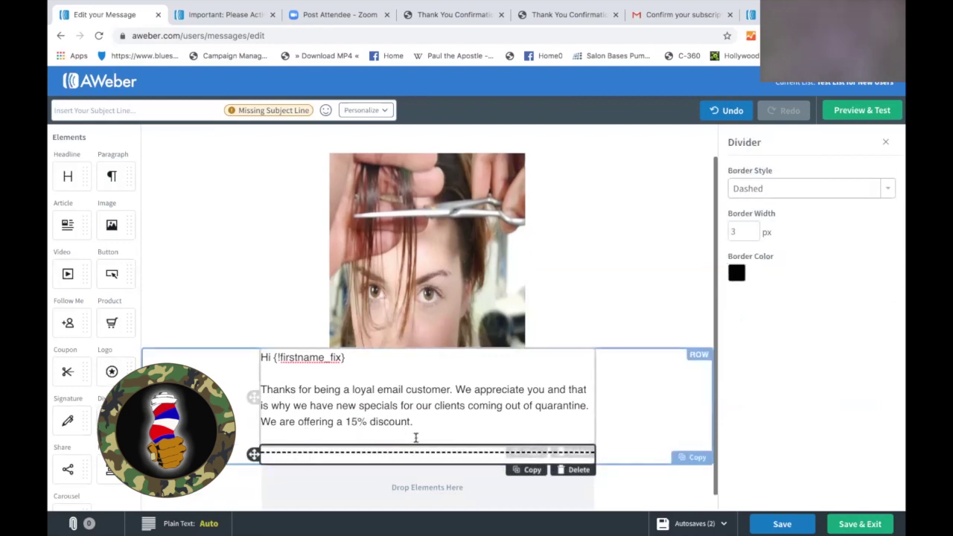
left_click(884, 191)
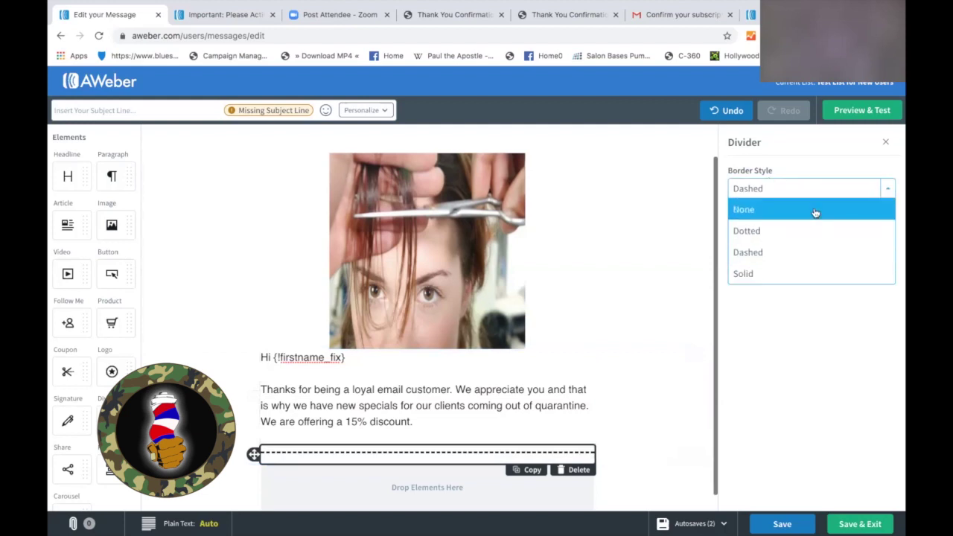
left_click(804, 273)
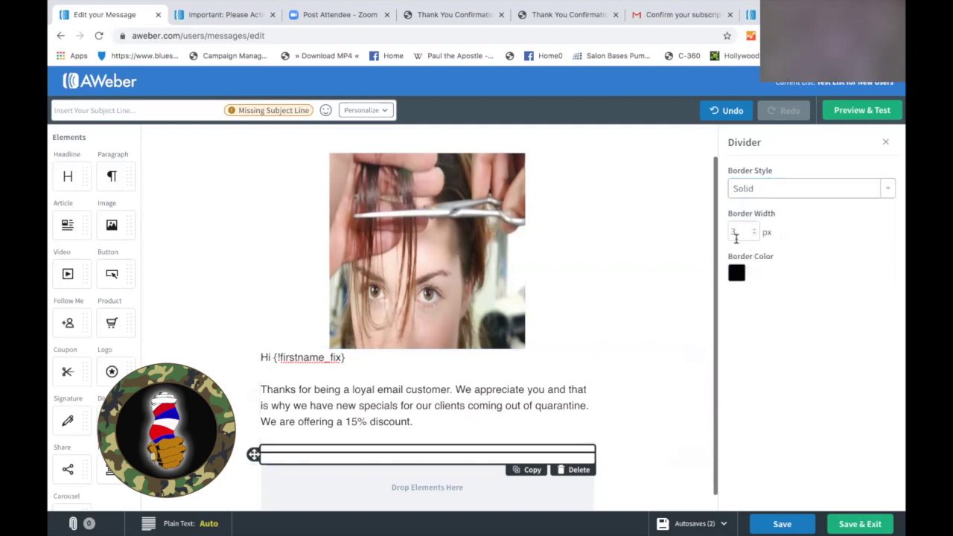
left_click(754, 236)
left_click(754, 235)
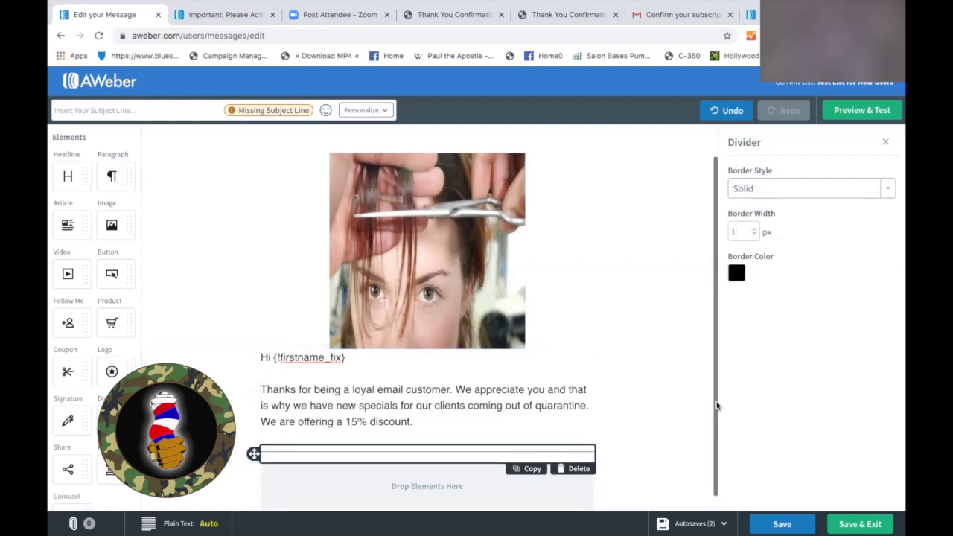
Add a coupon in the empty row below the divider and change its headline's discount to 15%.
left_click_drag(714, 407, 712, 456)
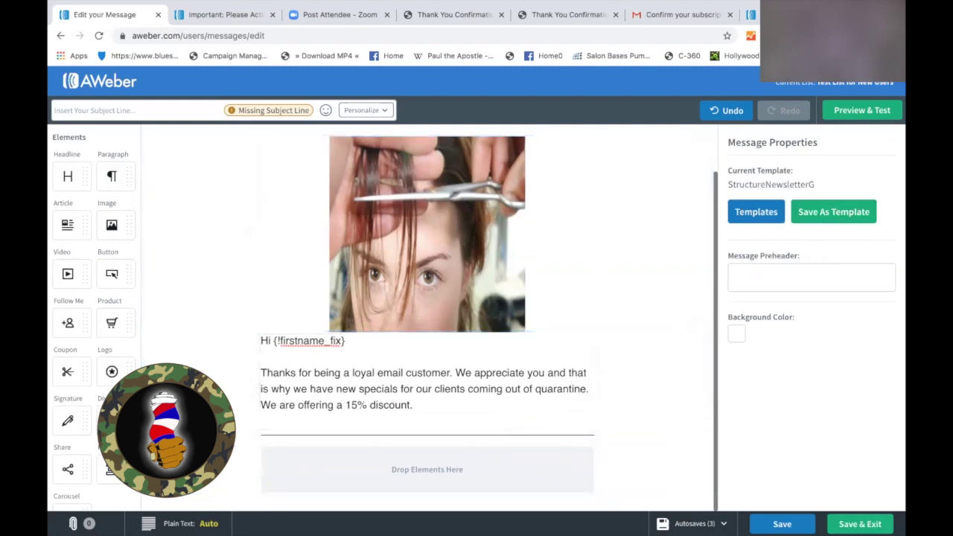
left_click_drag(66, 369, 434, 474)
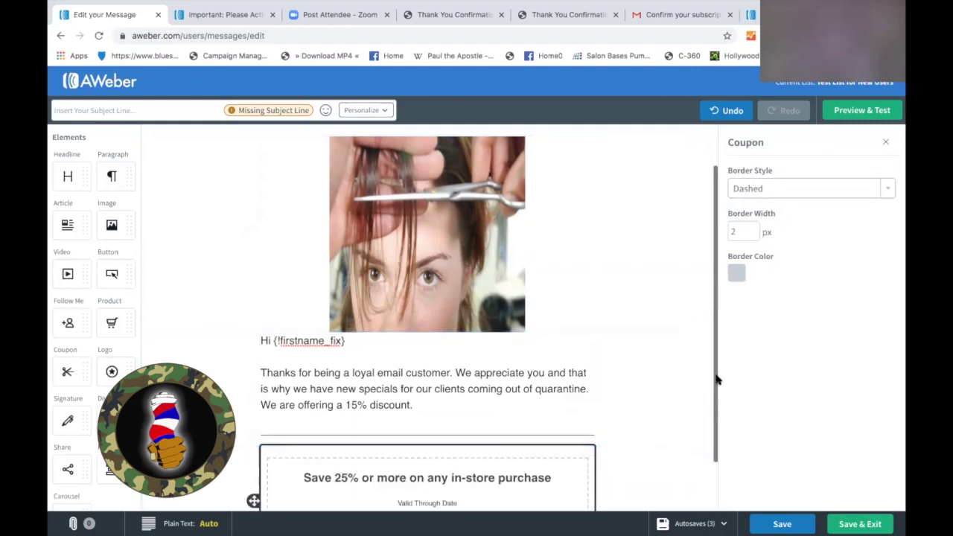
left_click(340, 477)
key("BackSpace")
type("1")
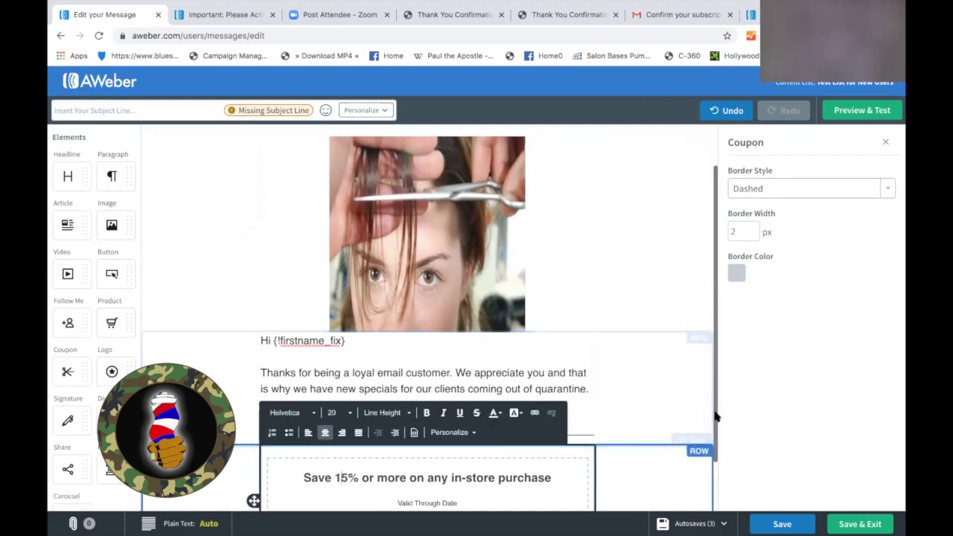
Replace "in-store" with "online" in the coupon headline.
left_click_drag(712, 420, 702, 483)
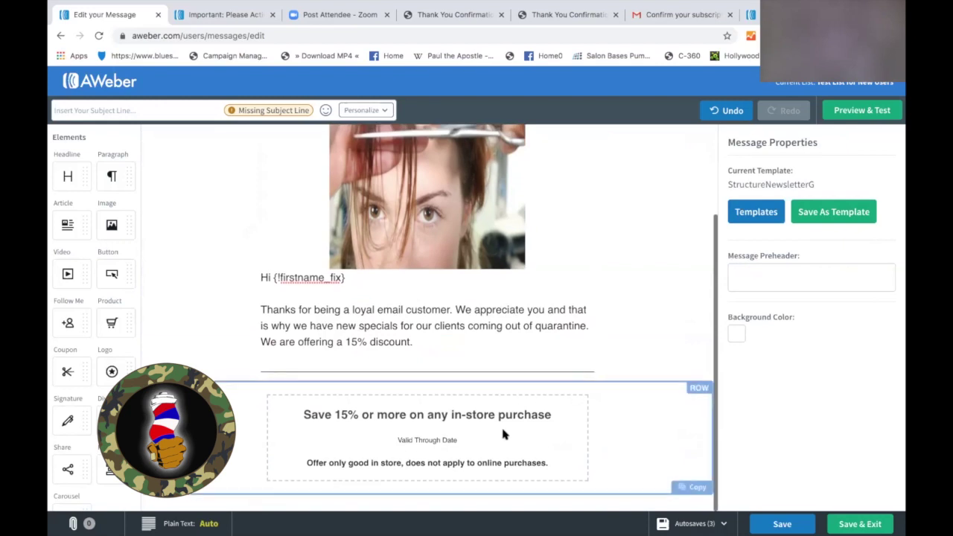
left_click(549, 419)
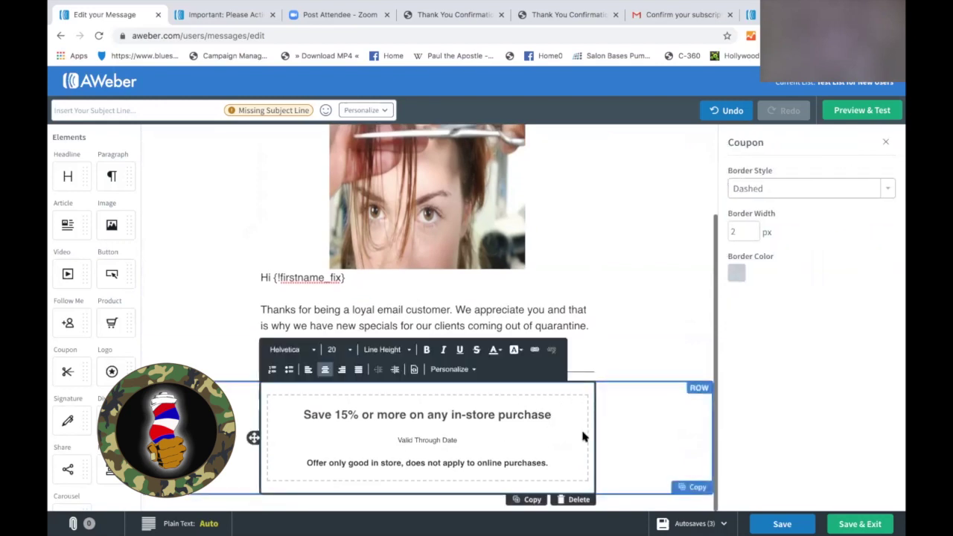
key("BackSpace")
double_click(455, 415)
left_click_drag(460, 414, 491, 410)
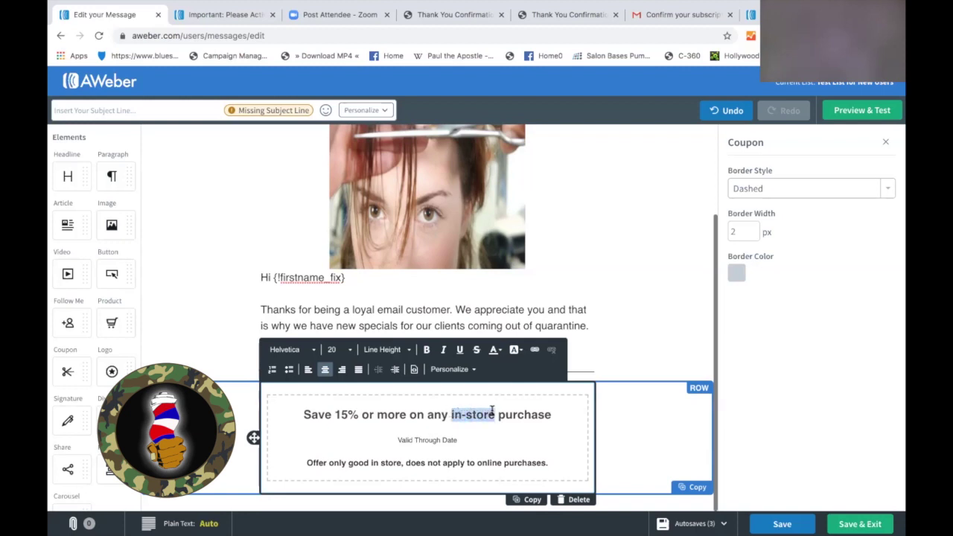
key("BackSpace")
type("online")
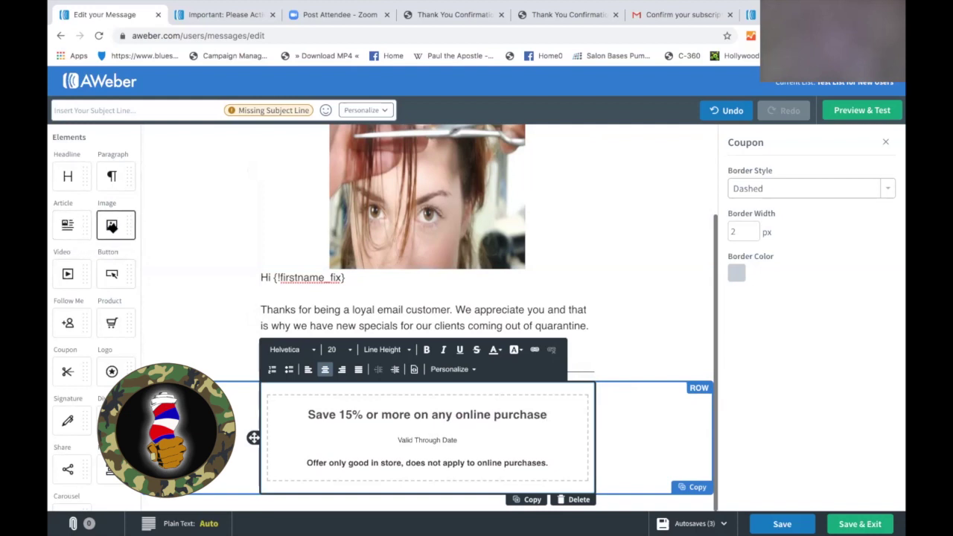
Add a button element directly below the coupon and select it for editing.
mouse_move(115, 224)
left_mouse_down()
mouse_move(213, 278)
mouse_move(410, 468)
mouse_move(215, 332)
mouse_move(138, 230)
mouse_move(126, 228)
left_mouse_up()
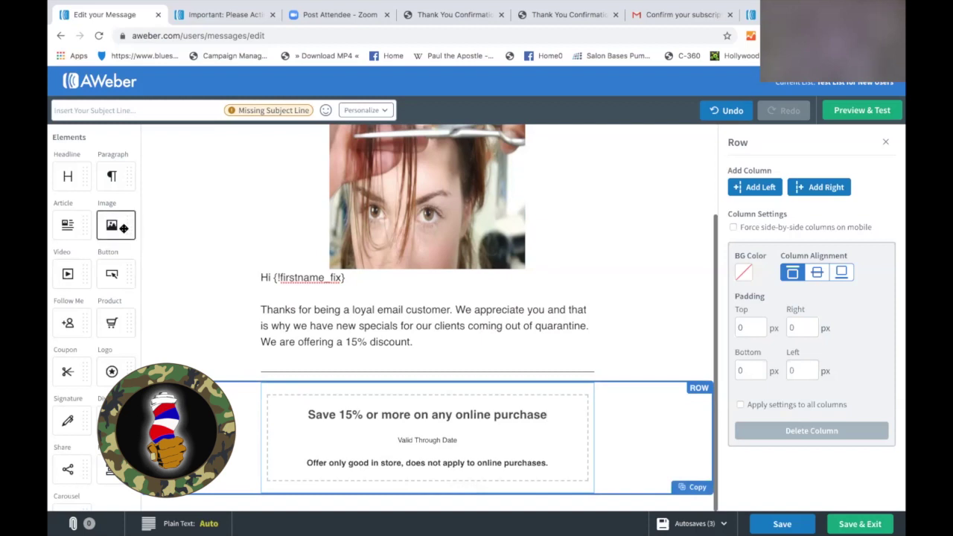
left_click_drag(110, 273, 421, 468)
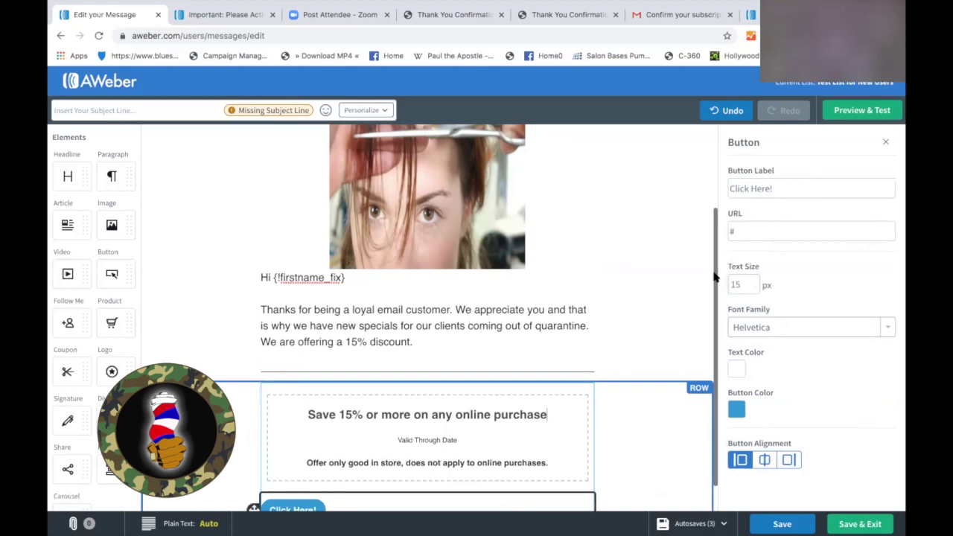
left_click_drag(713, 276, 712, 333)
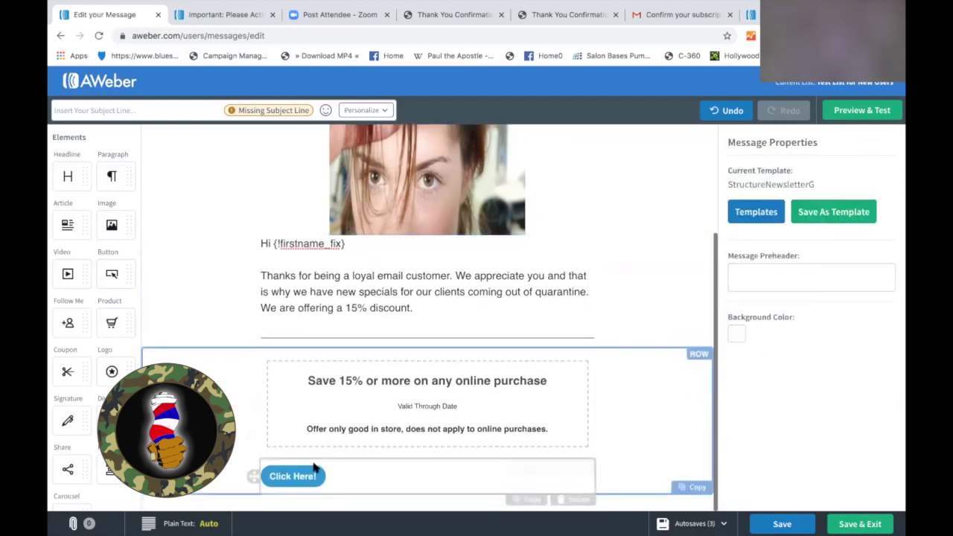
left_click(373, 465)
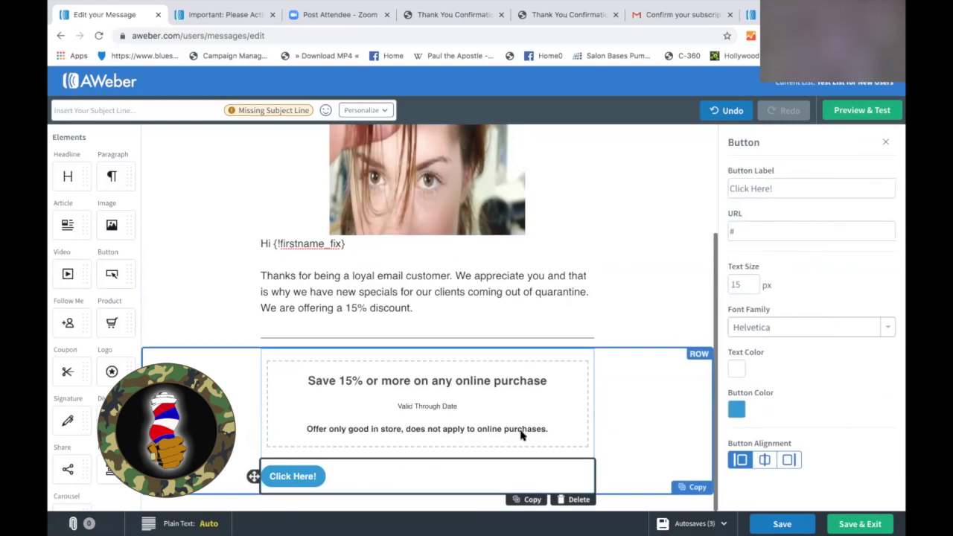
Color the "Click Here!" button green (#258135) and center it.
left_click(736, 409)
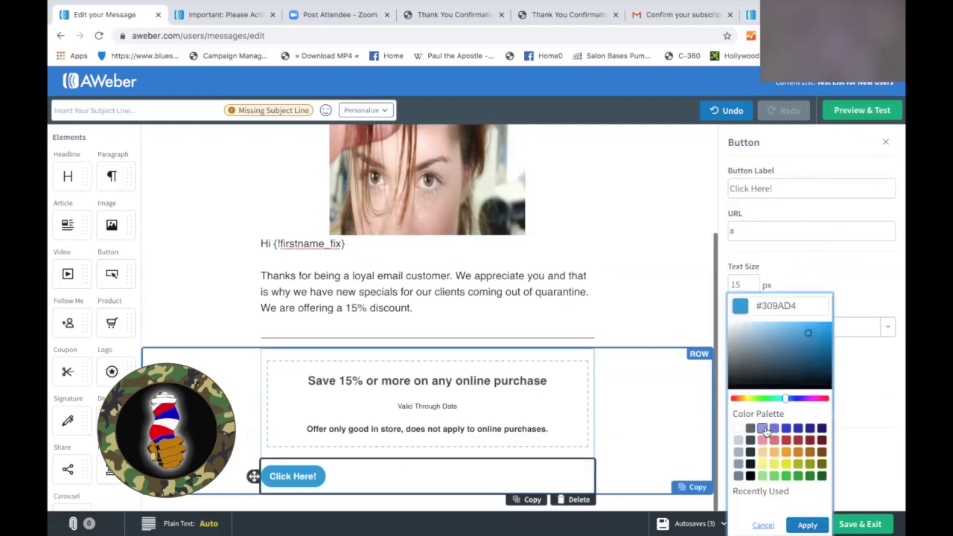
left_click(809, 477)
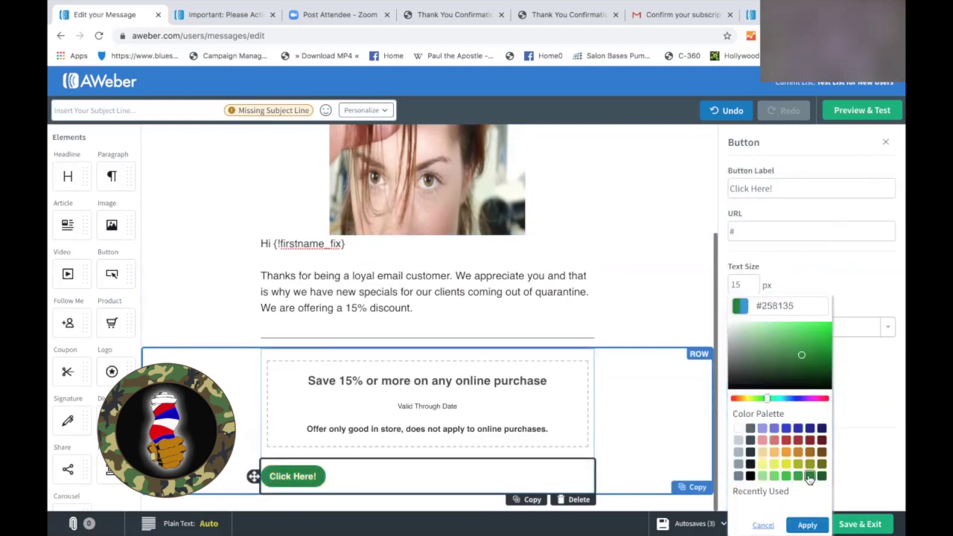
left_click(806, 525)
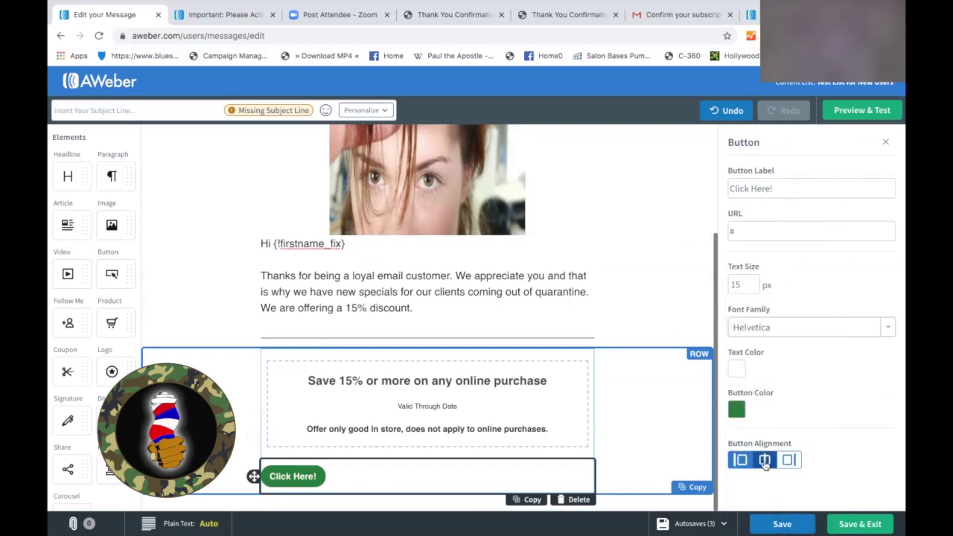
left_click(764, 461)
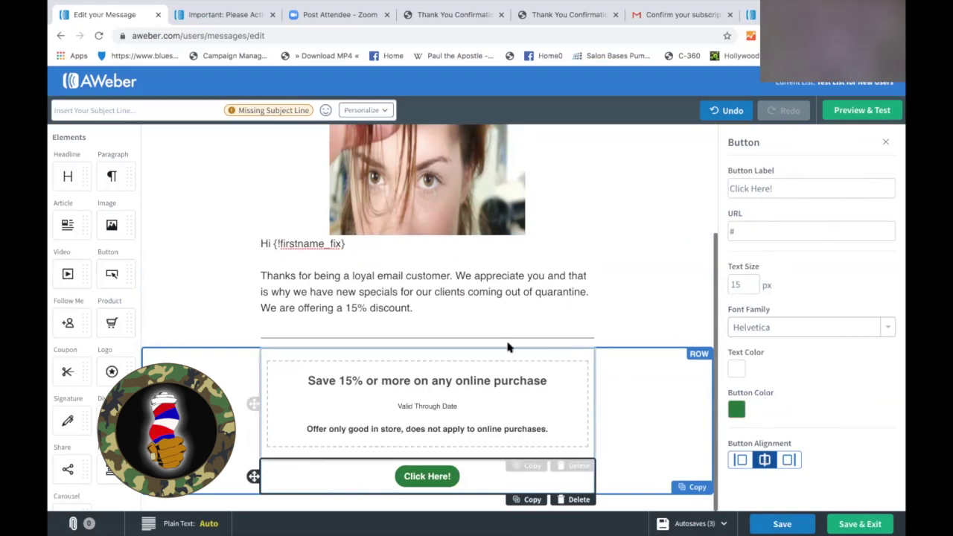
left_click(199, 301)
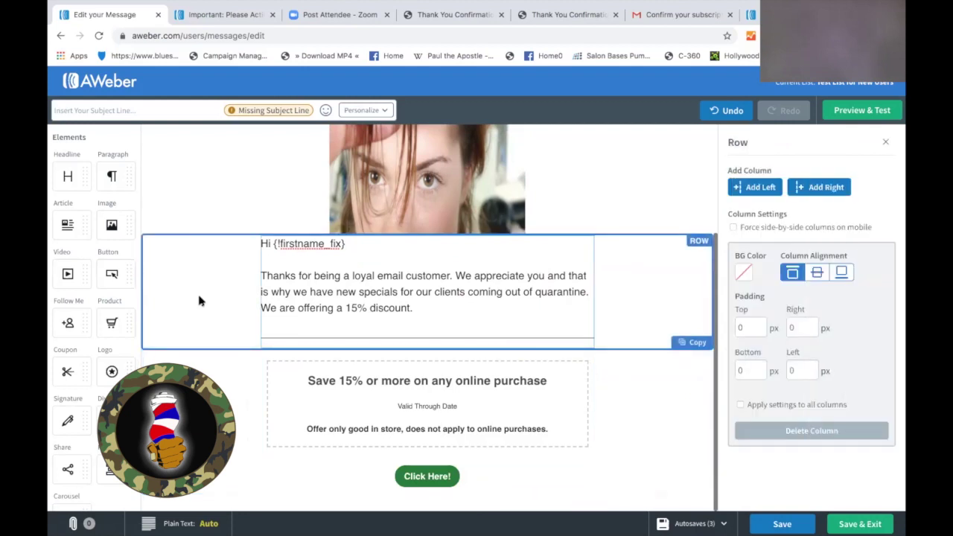
Try out a product element below the green button, then delete it from the message.
left_click_drag(112, 321, 427, 497)
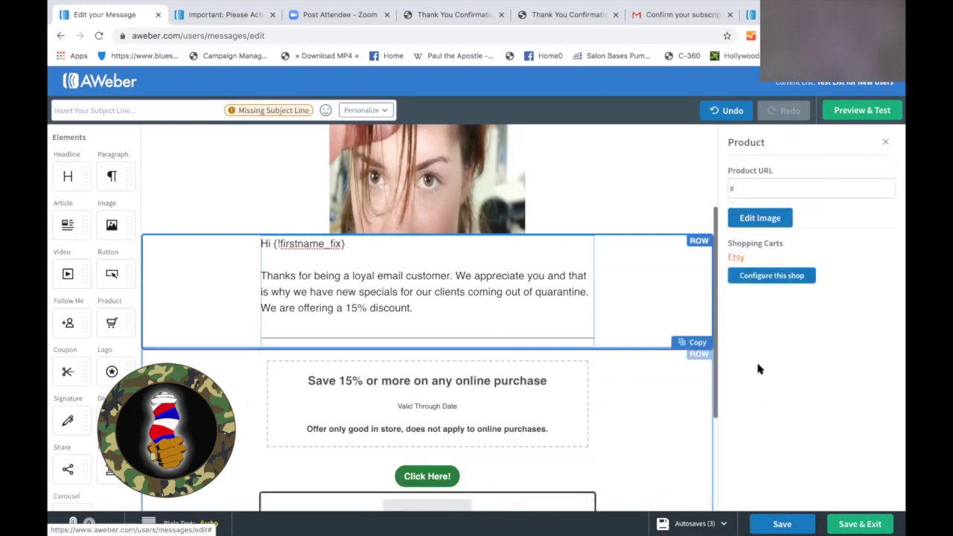
left_click_drag(716, 374, 717, 476)
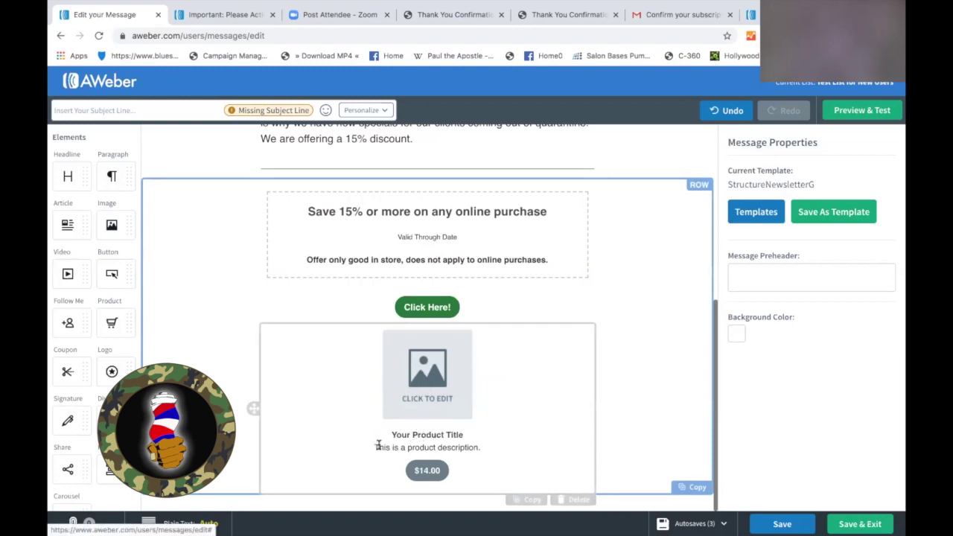
left_click(440, 473)
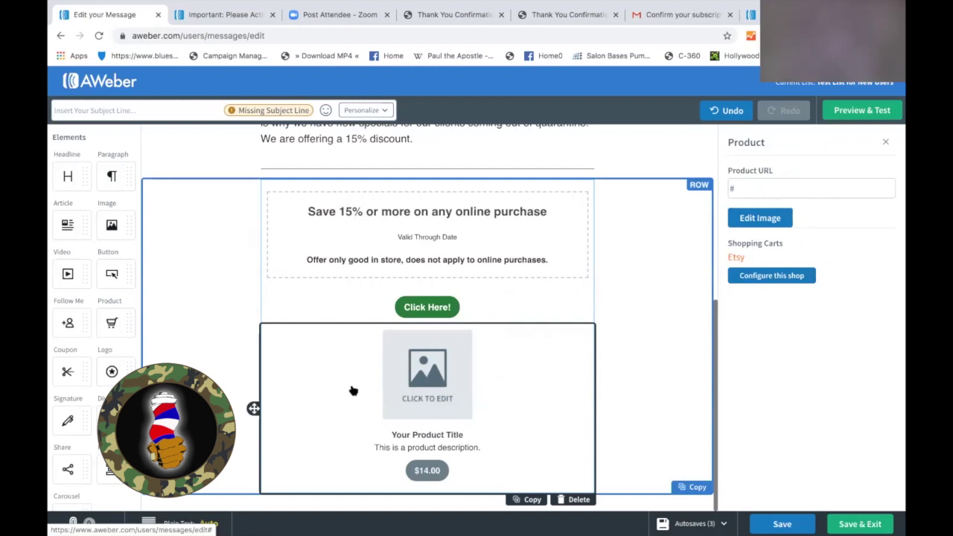
left_click(578, 499)
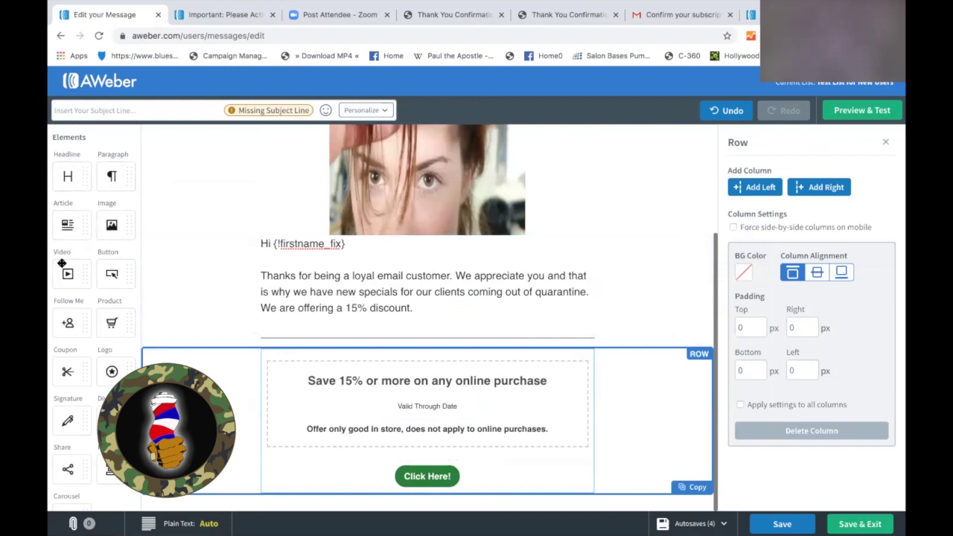
Try out a video element between the photo and the greeting, then delete it.
left_click_drag(68, 273, 462, 244)
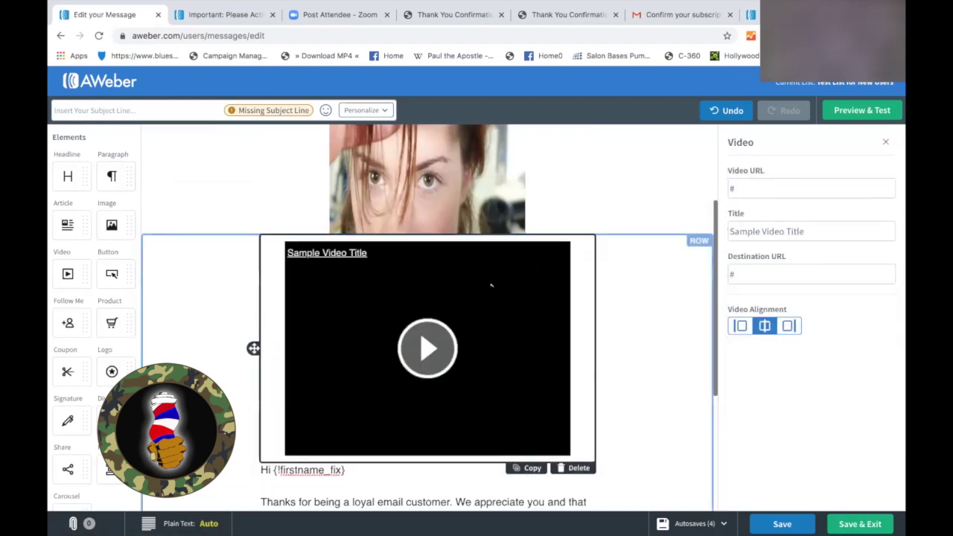
left_click_drag(713, 275, 699, 319)
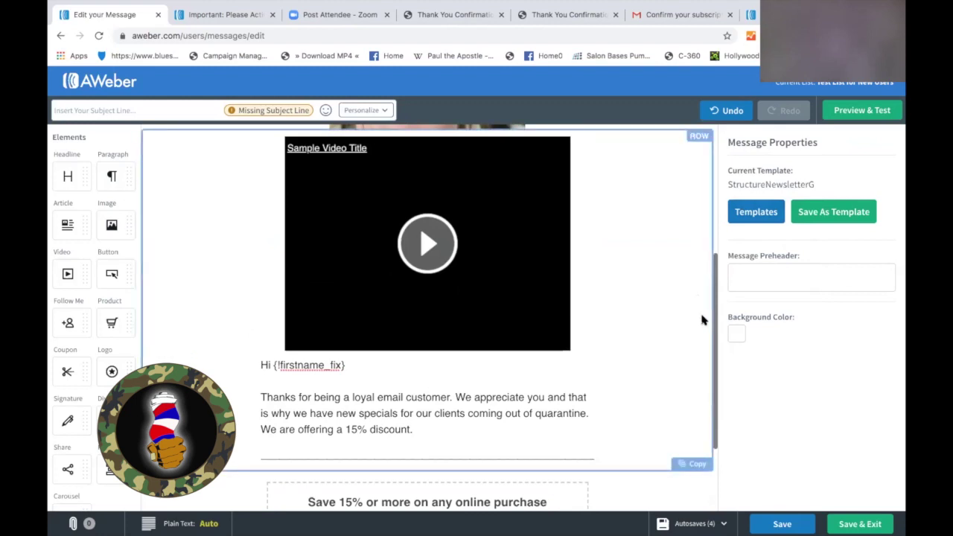
mouse_move(588, 335)
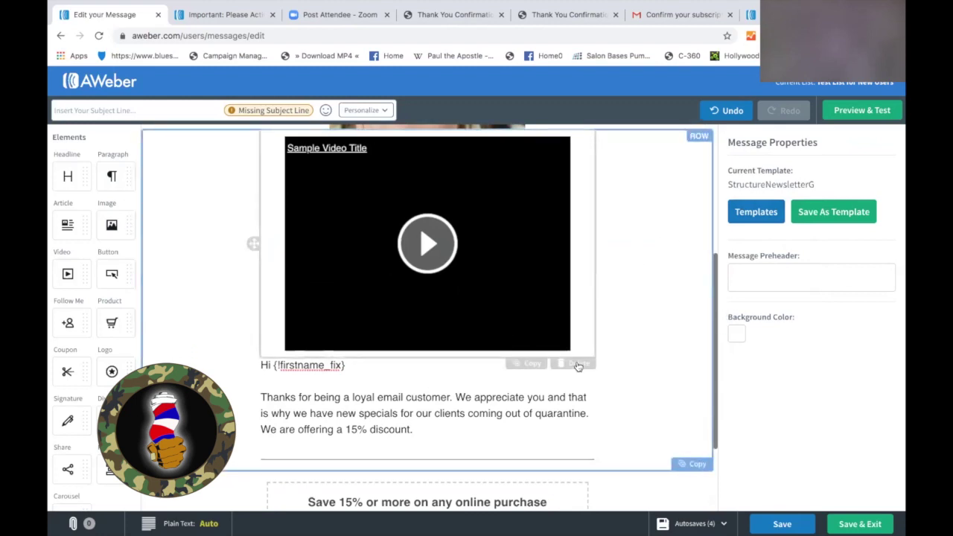
left_click(577, 364)
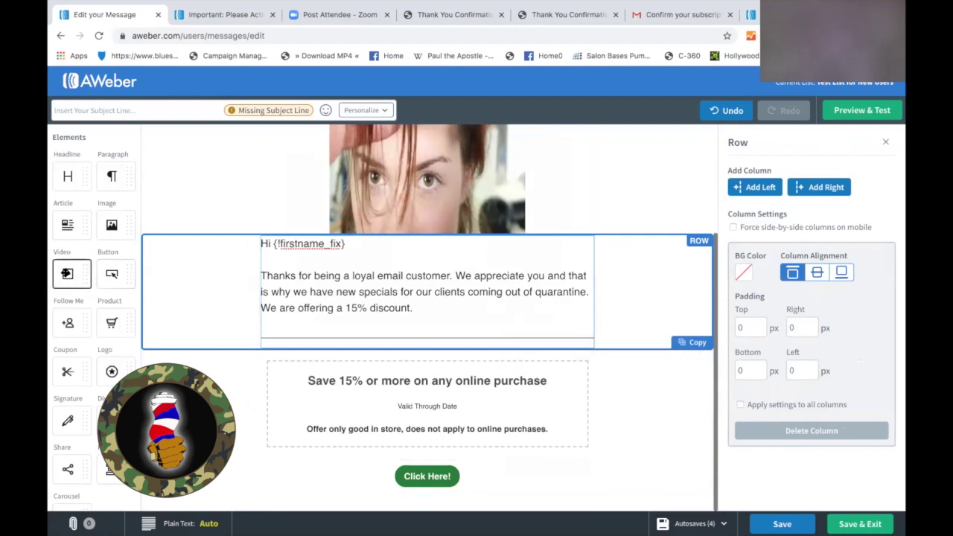
Place a video element above the greeting again, clear its Video URL, and remove the element.
left_click_drag(67, 272, 410, 237)
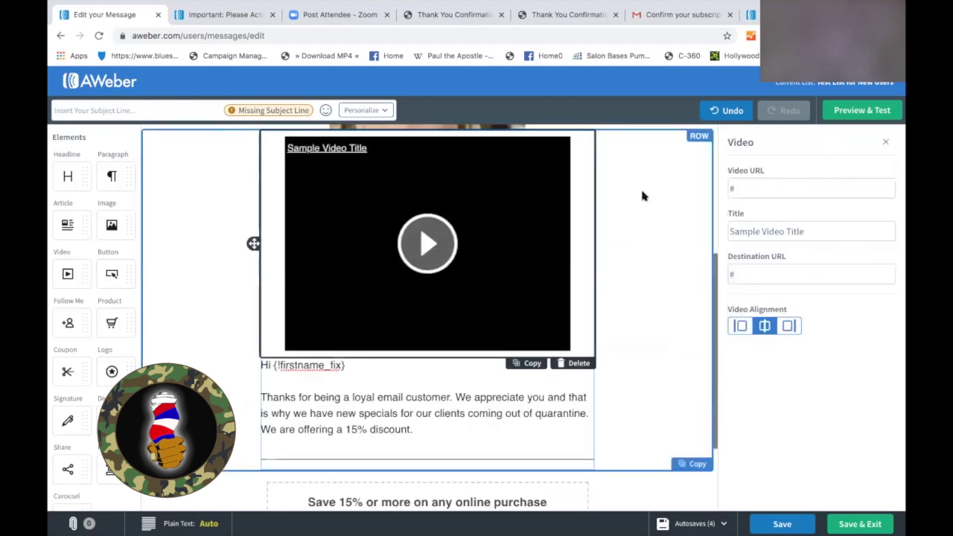
left_click(748, 187)
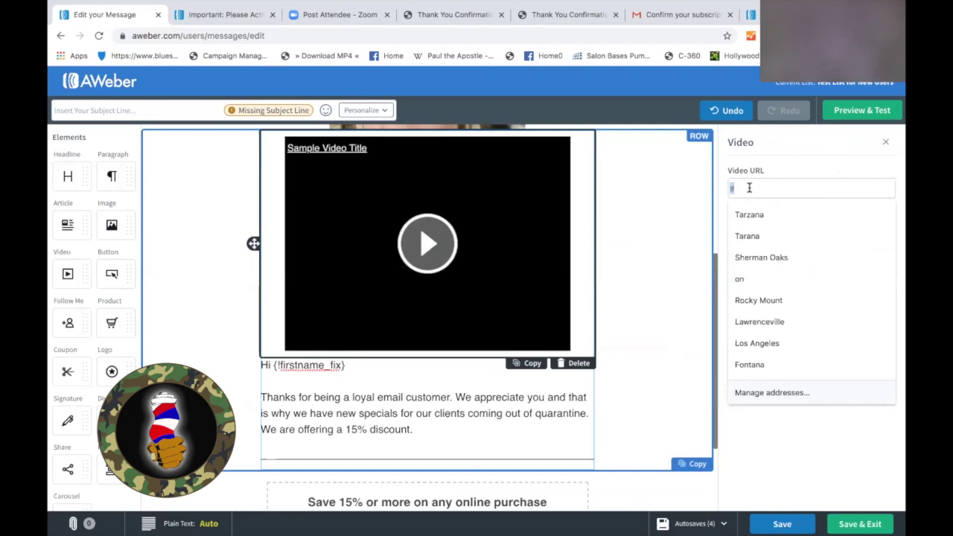
key("BackSpace")
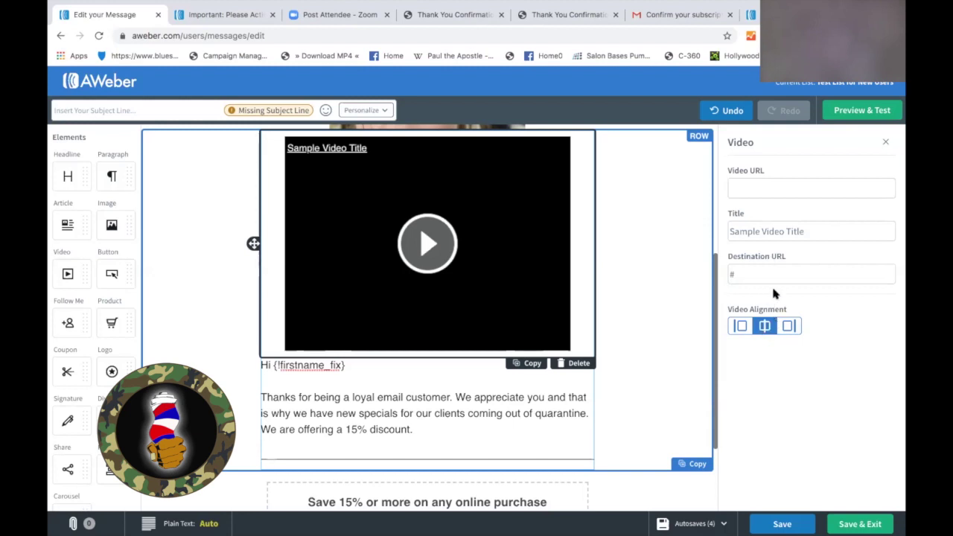
left_click(579, 363)
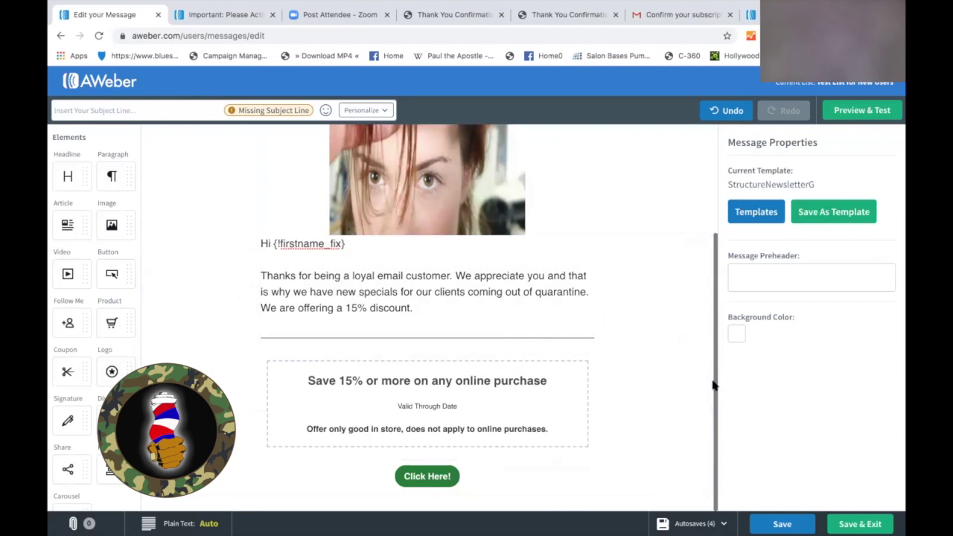
Set the message background color to dark green (#1B5C1F) and save the message.
left_click(737, 335)
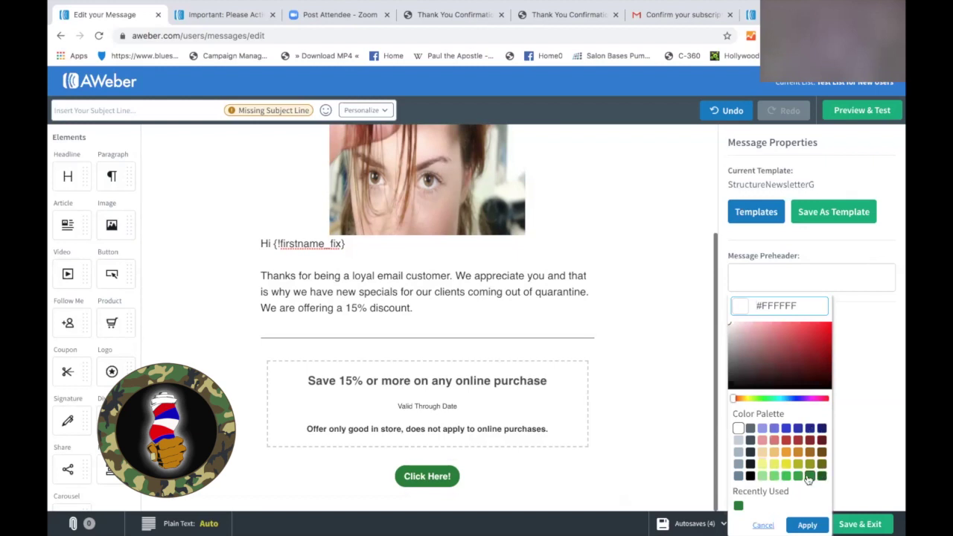
left_click(785, 464)
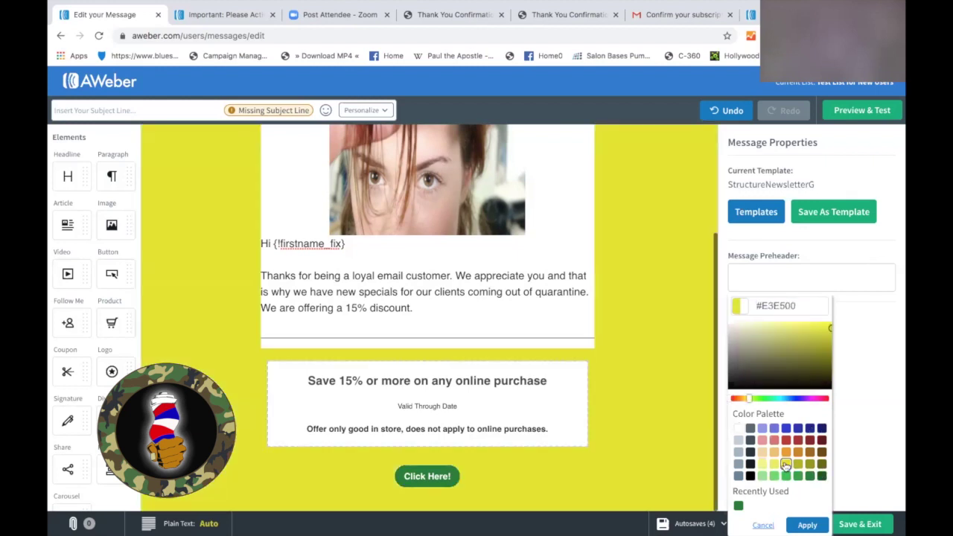
left_click(811, 476)
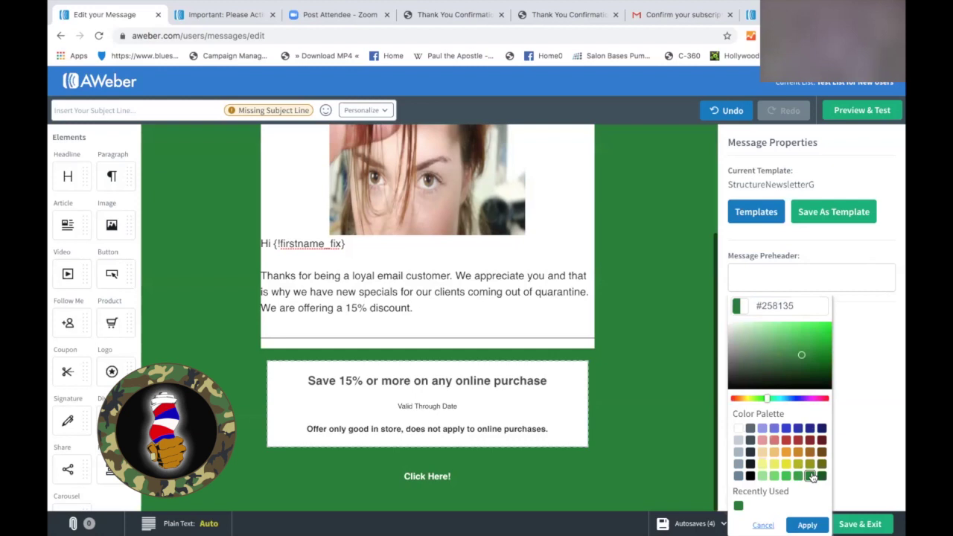
left_click(822, 477)
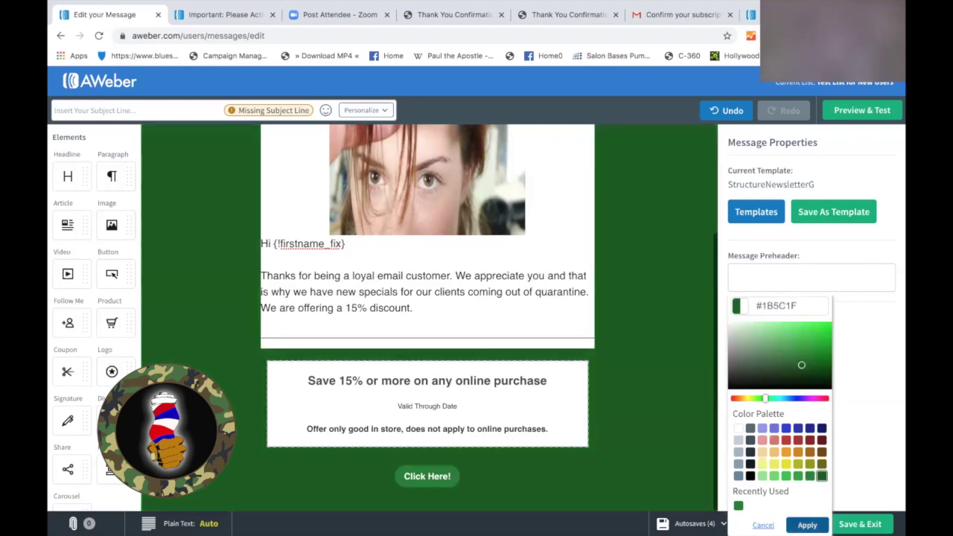
left_click(807, 525)
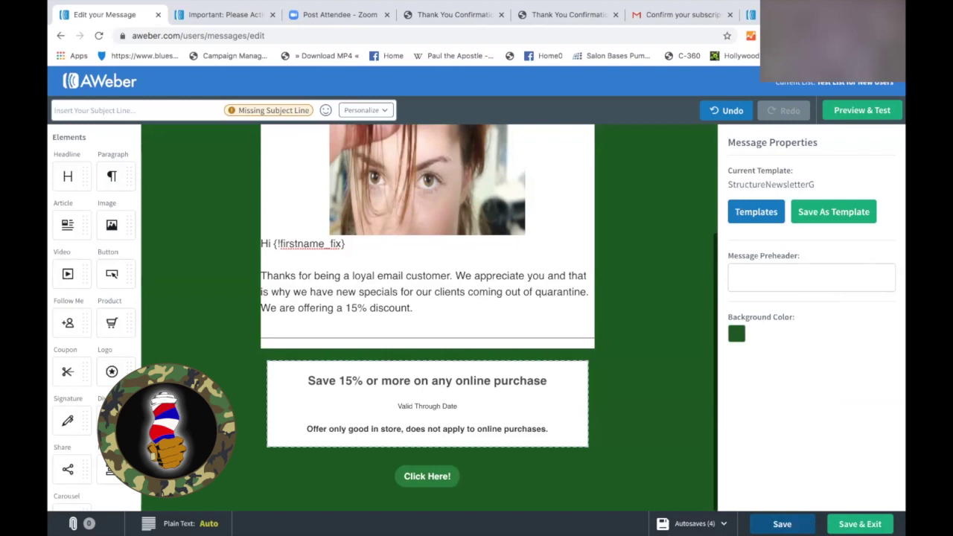
left_click(782, 524)
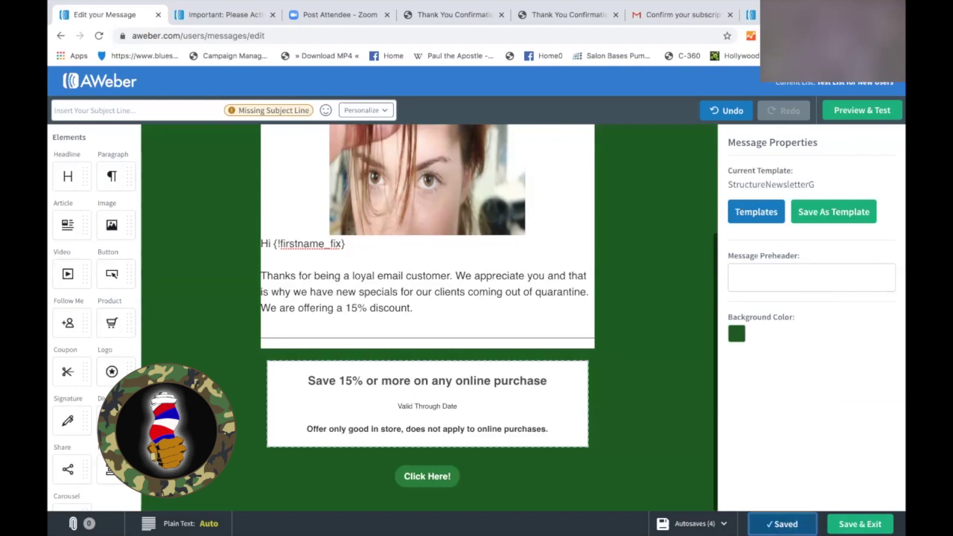
Open the message's preview and test view and enter the test recipient's e-mail address.
left_click(850, 111)
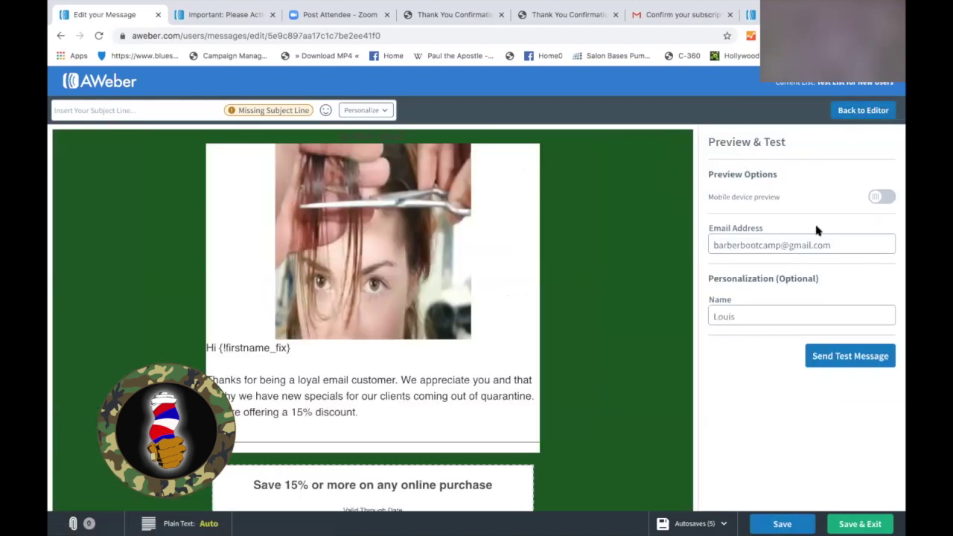
left_click_drag(832, 244, 704, 245)
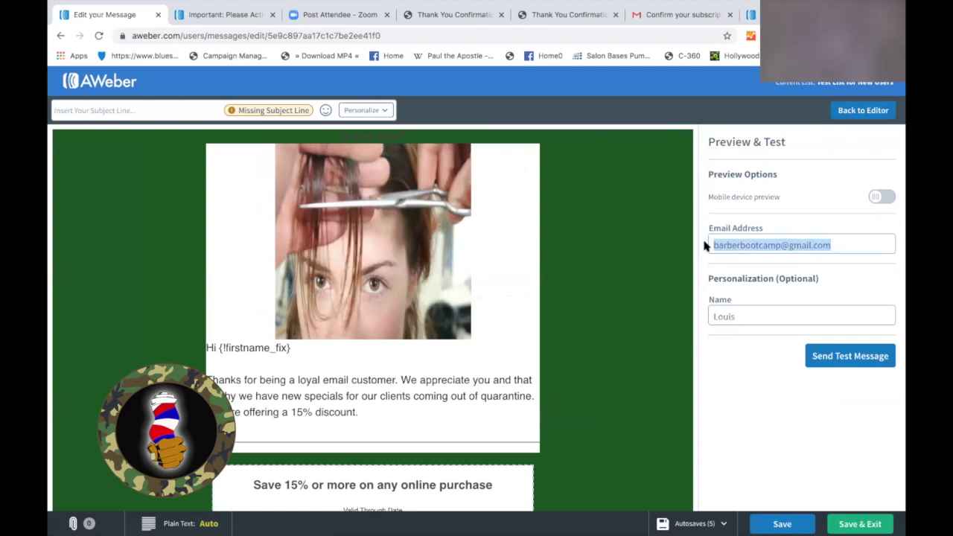
type("luv")
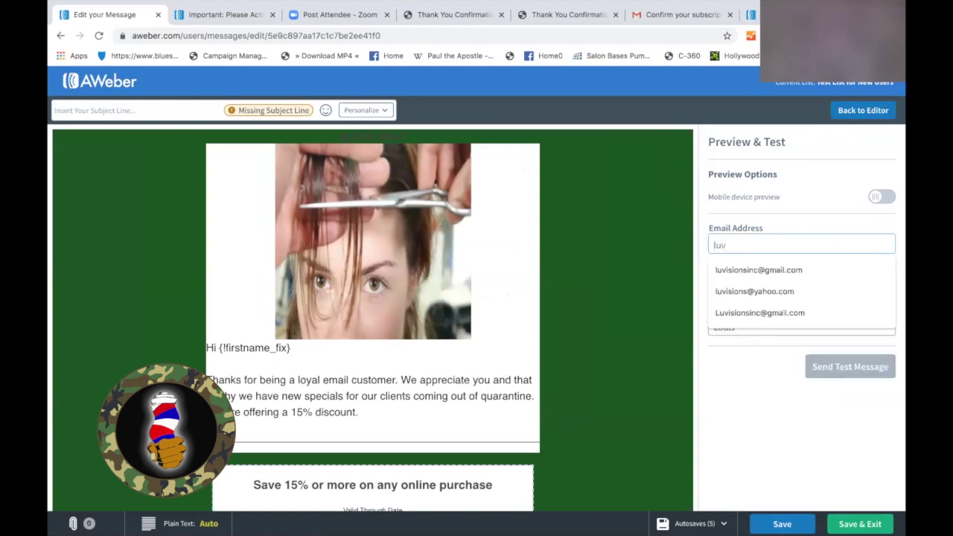
left_click(749, 269)
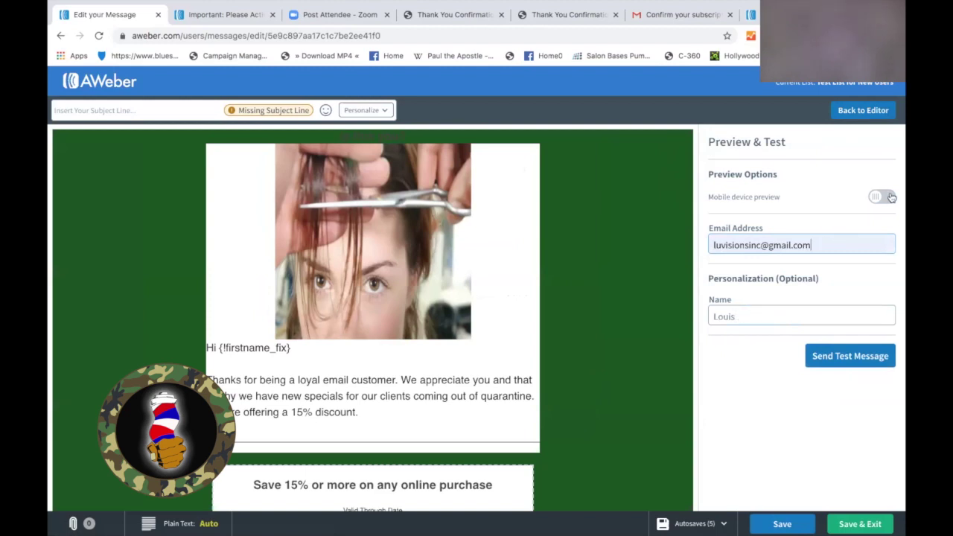
Check the mobile device preview, switch it back off, and send the test message.
left_click(886, 196)
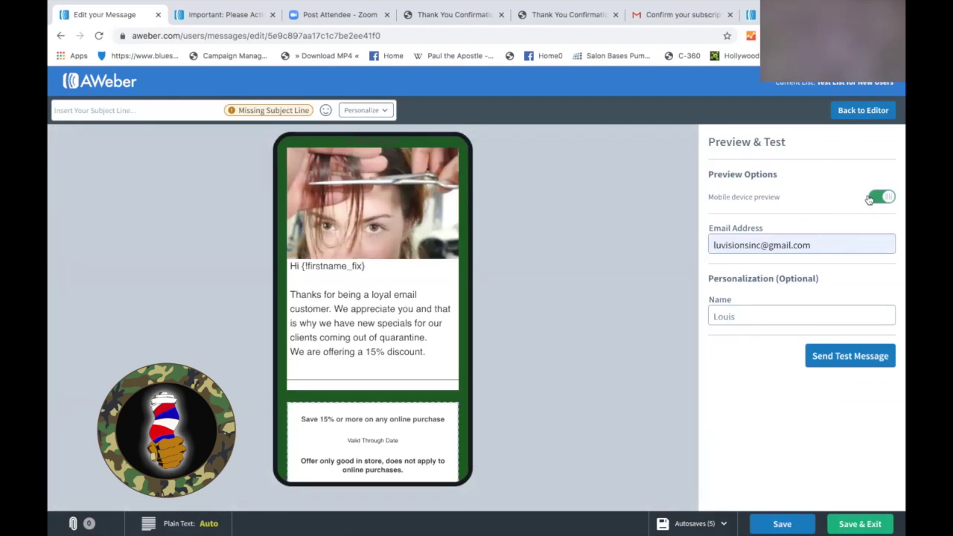
left_click(882, 196)
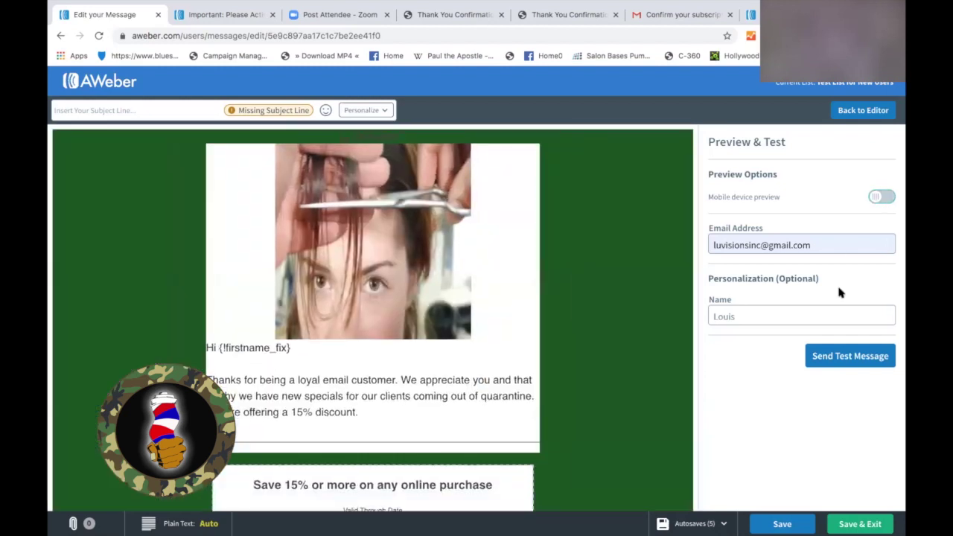
left_click(821, 358)
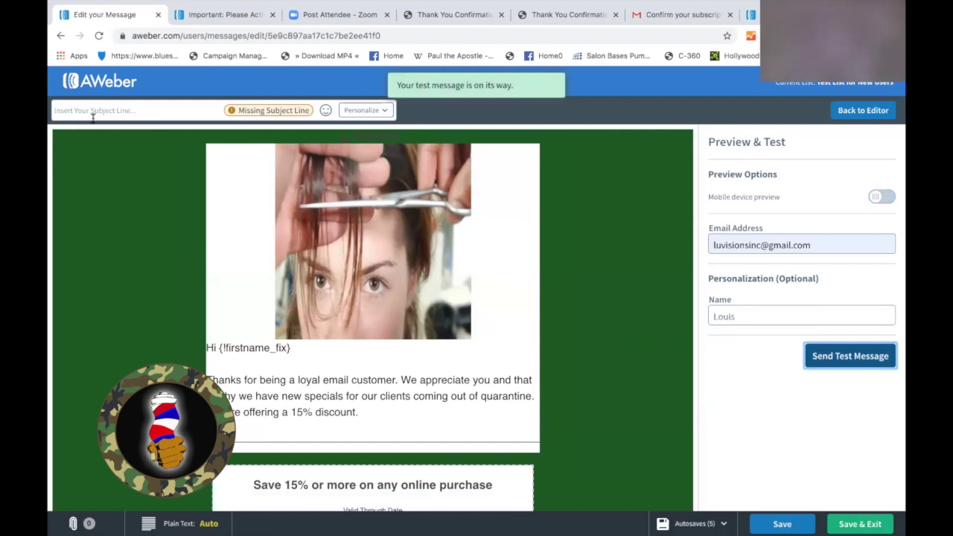
Switch to the Gmail inbox, open the test message from Test List, and review it down to the footer.
left_click(655, 16)
left_click(113, 161)
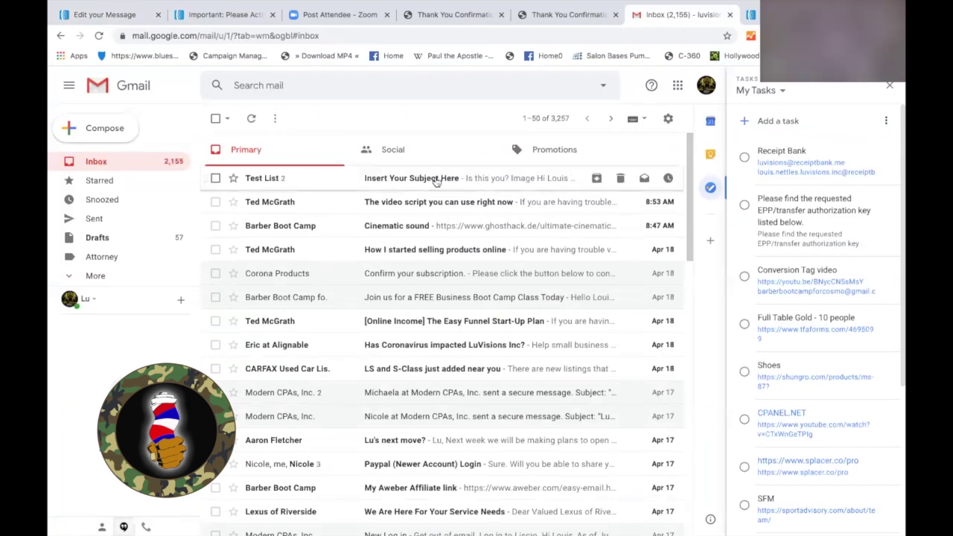
left_click(437, 181)
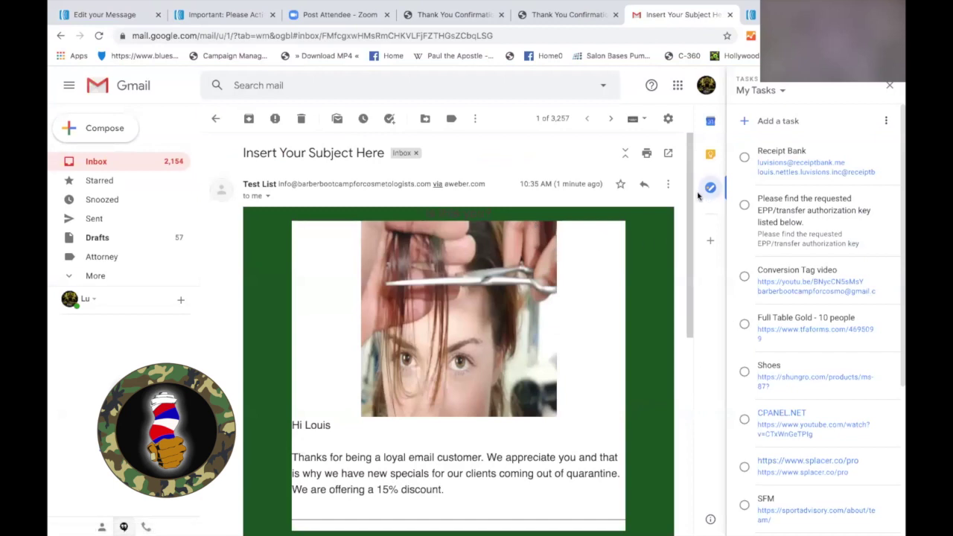
left_click_drag(688, 196, 660, 312)
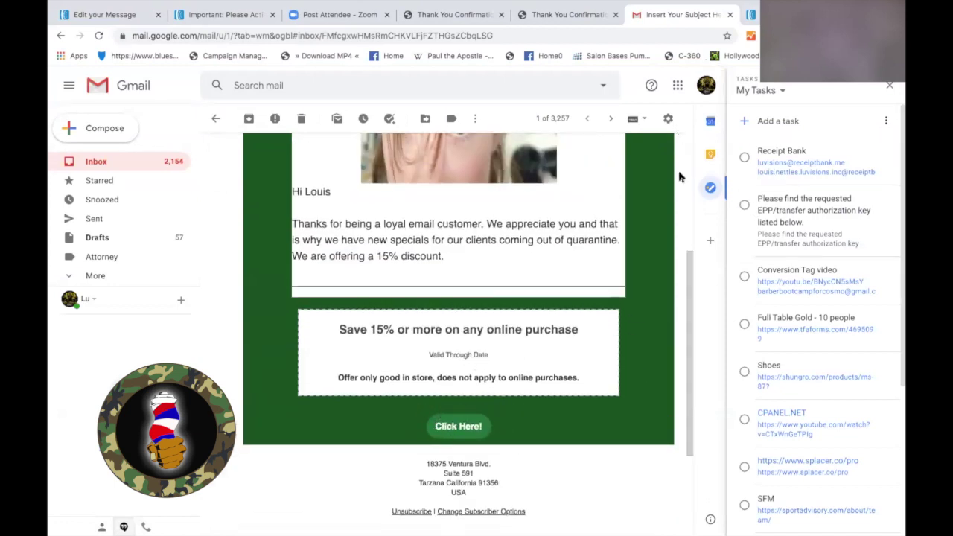
left_click_drag(691, 274, 691, 195)
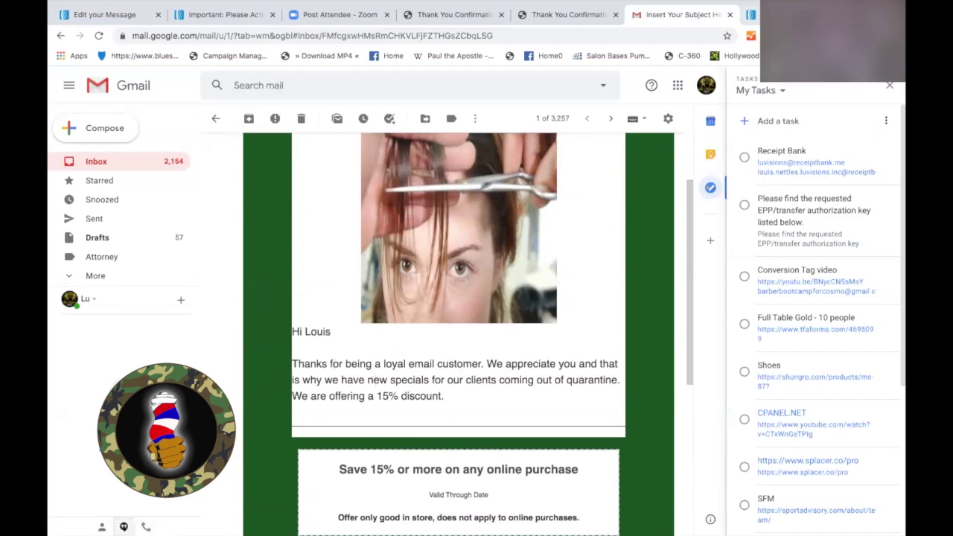
Return to the AWeber message and leave its preview for the editor.
left_click(750, 14)
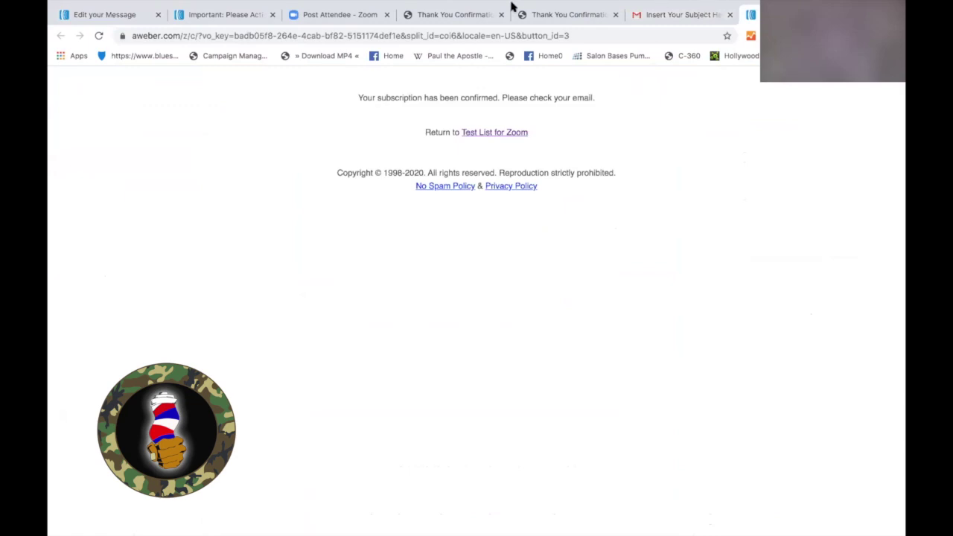
left_click(200, 15)
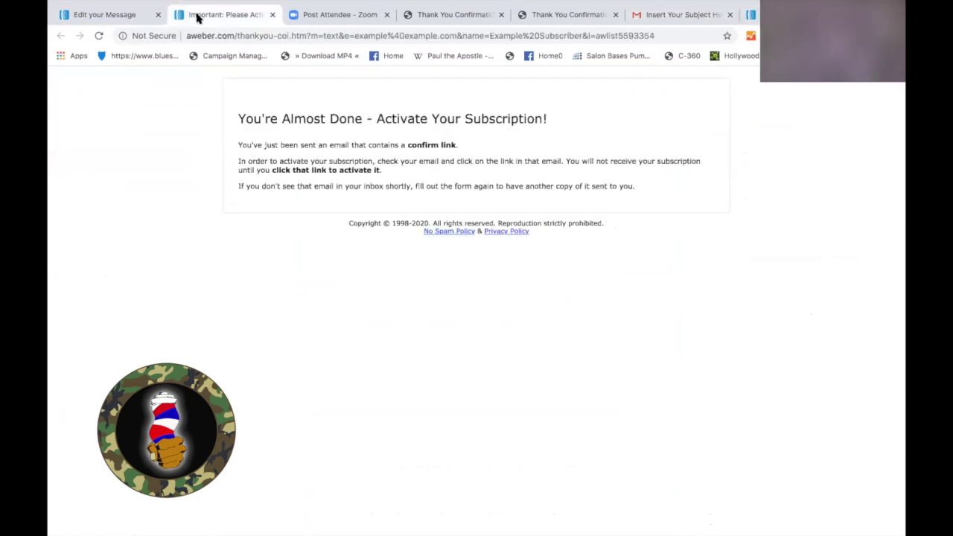
left_click(121, 14)
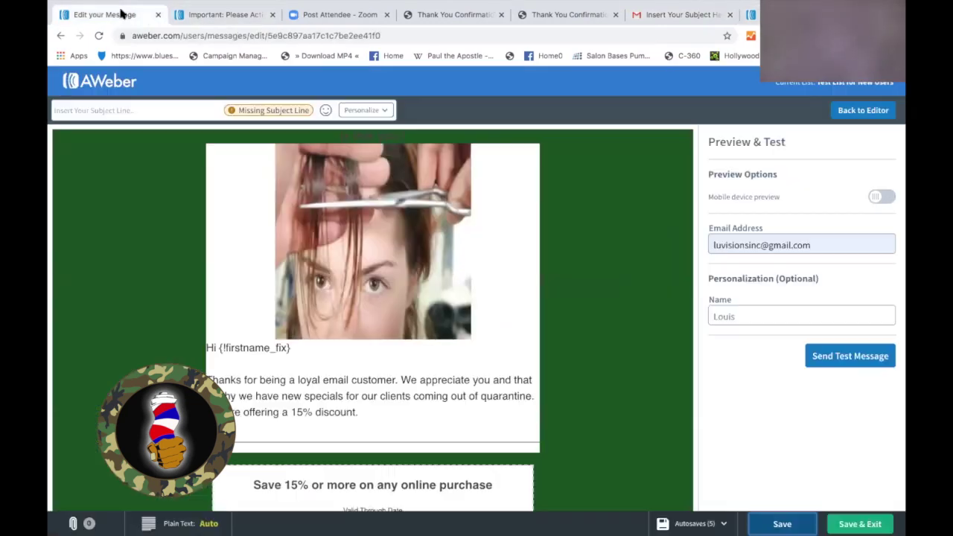
left_click(854, 111)
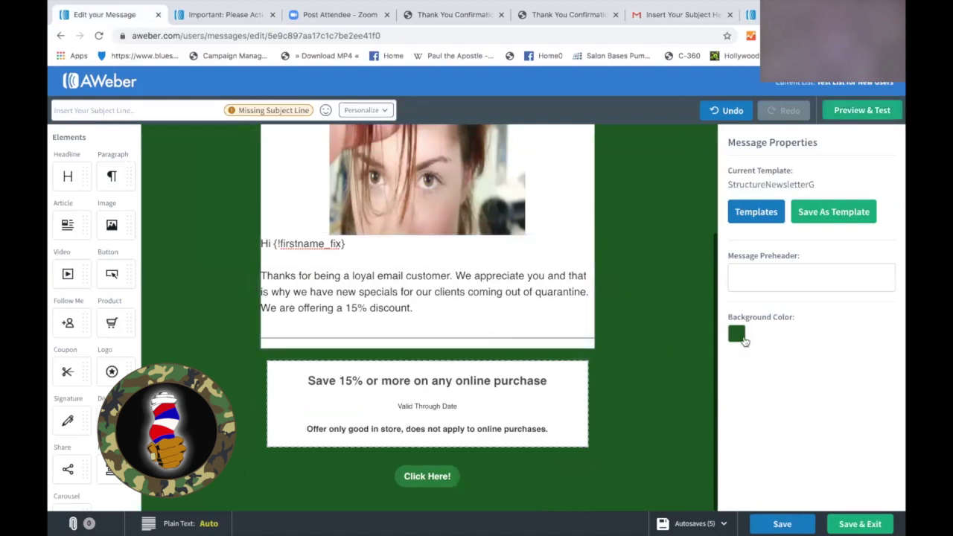
left_click(738, 335)
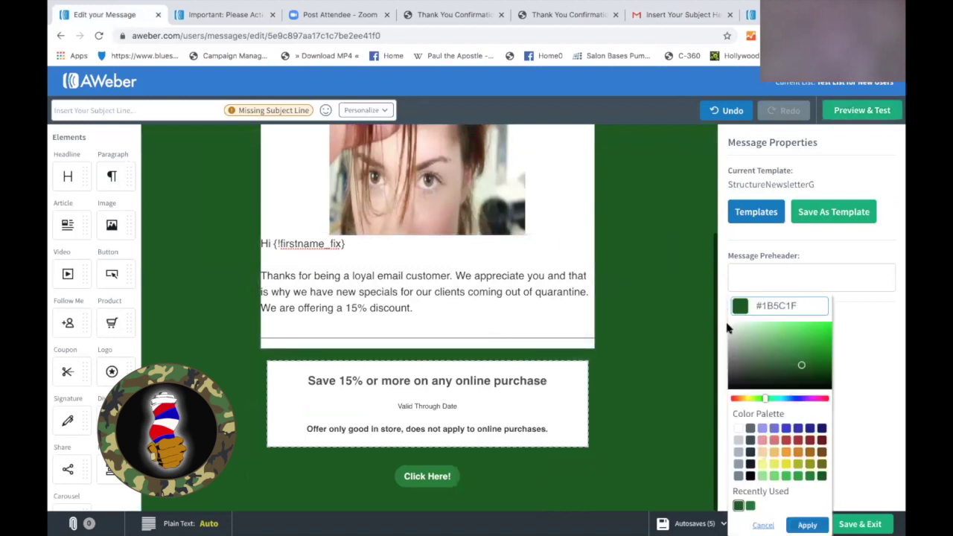
left_click(727, 327)
mouse_move(726, 322)
left_mouse_down()
mouse_move(718, 306)
mouse_move(727, 328)
mouse_move(726, 314)
left_mouse_up()
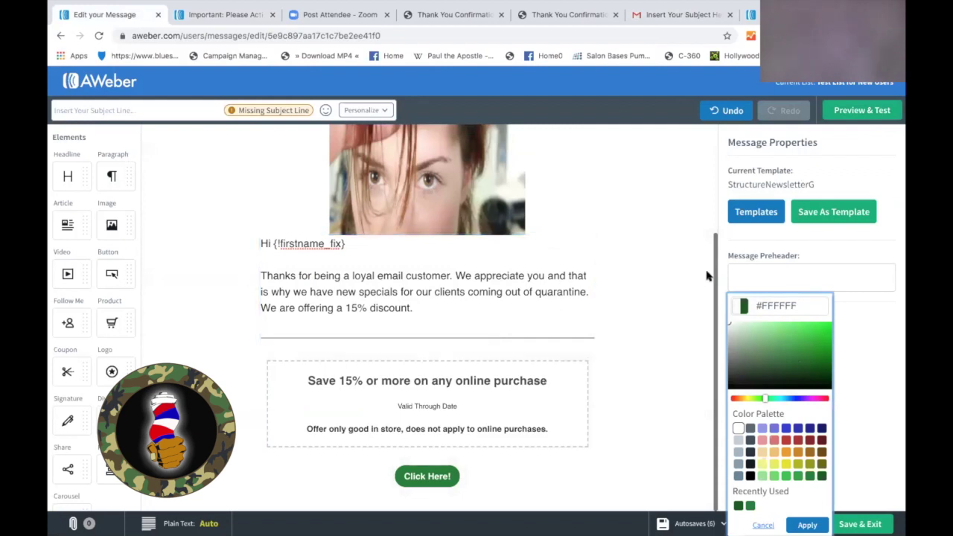
left_click_drag(713, 279, 699, 168)
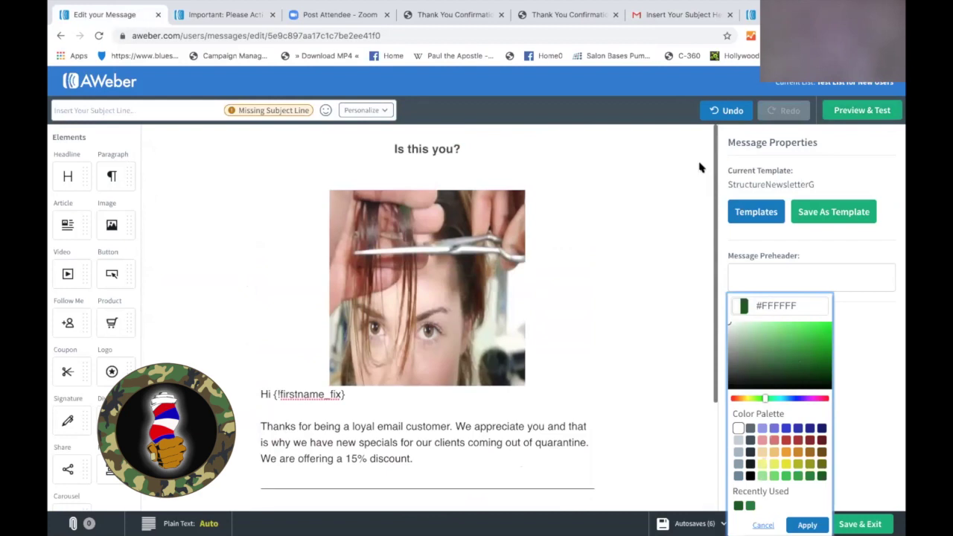
scroll(686, 240, "down", 2)
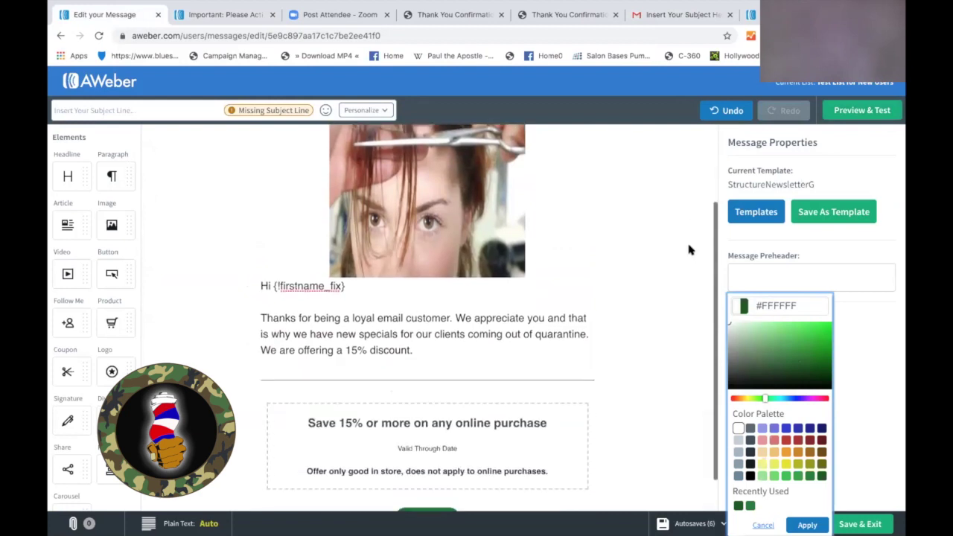
left_click(686, 239)
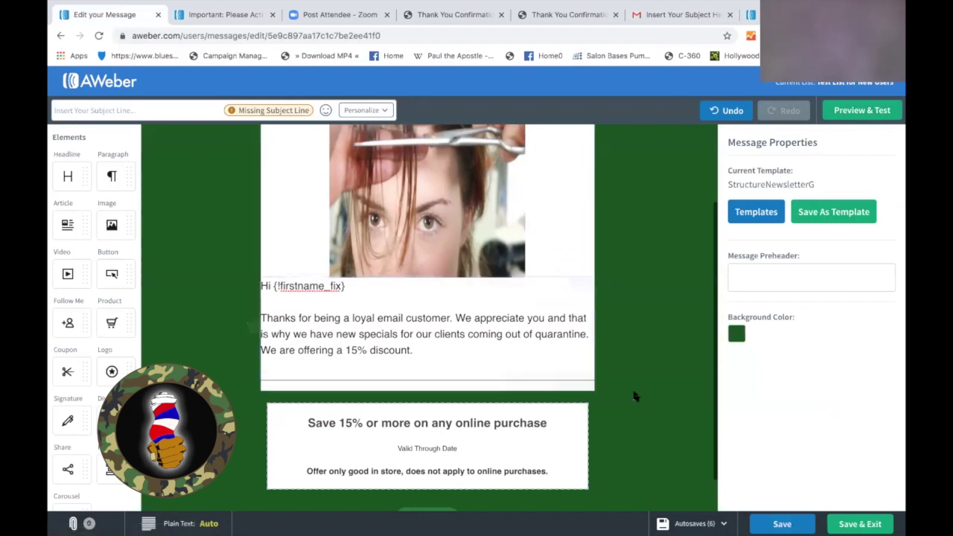
Set the message background color to white (#FFFFFF) and apply it.
left_click(737, 335)
left_click(738, 428)
left_click(806, 525)
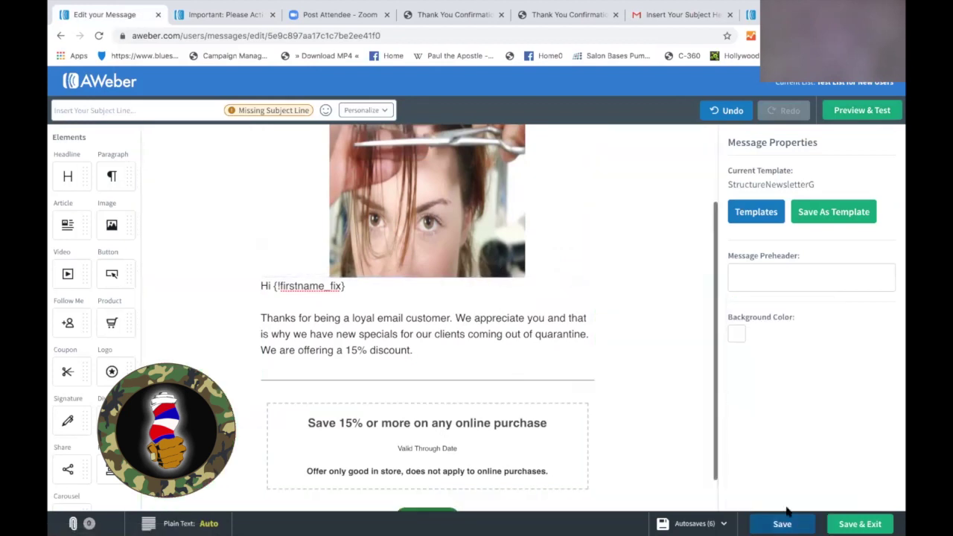
Insert one blank line above the "Hi {!firstname_fix}" greeting, and try an indent on the greeting before removing it.
left_click(262, 286)
key("Return")
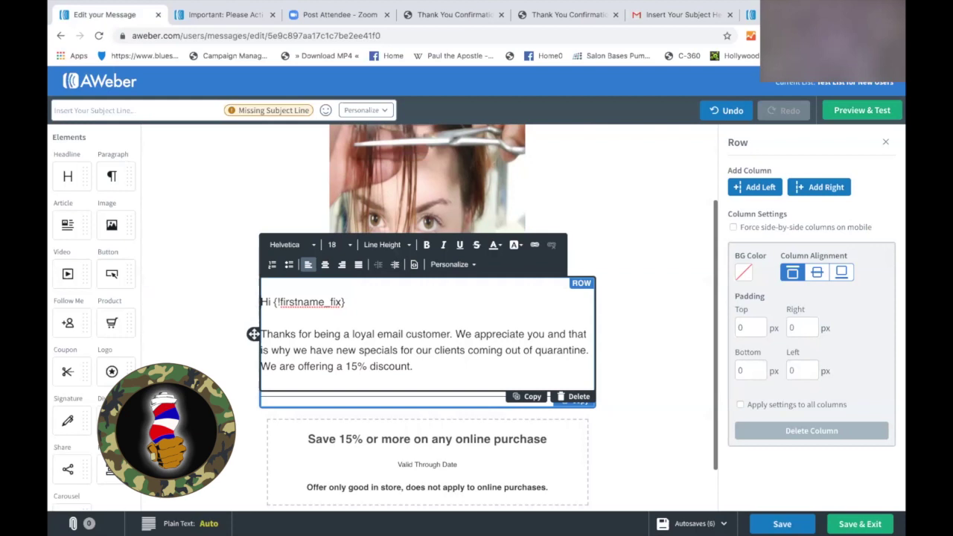
key("Return")
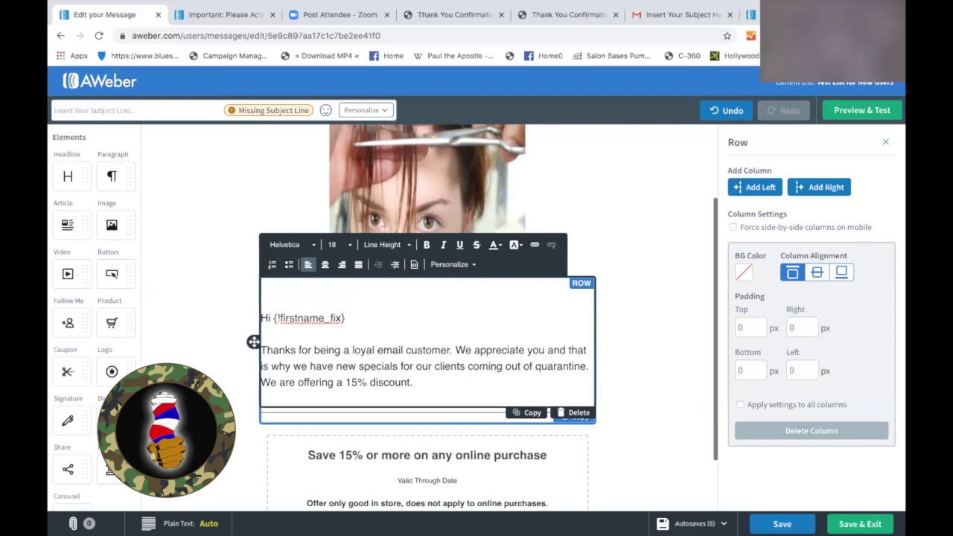
key("BackSpace")
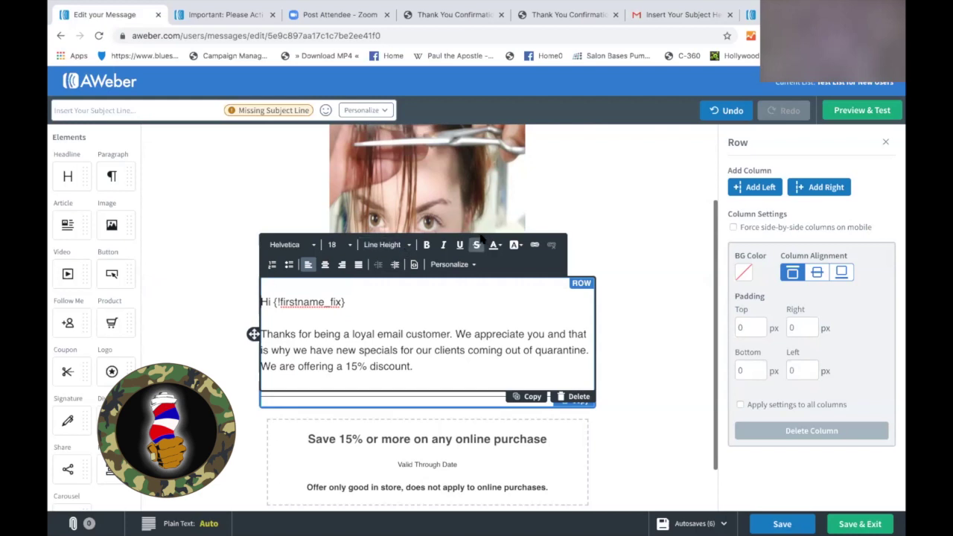
left_click(397, 264)
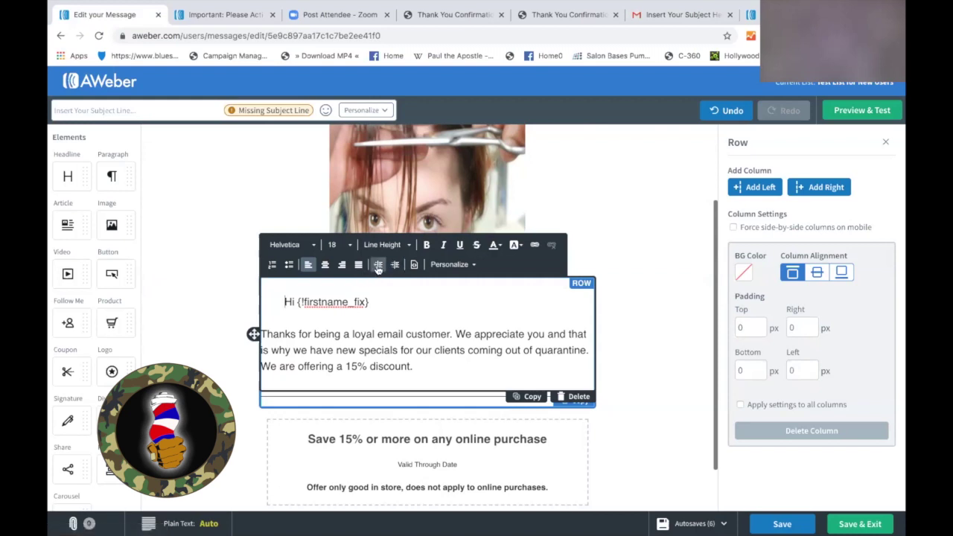
left_click(380, 266)
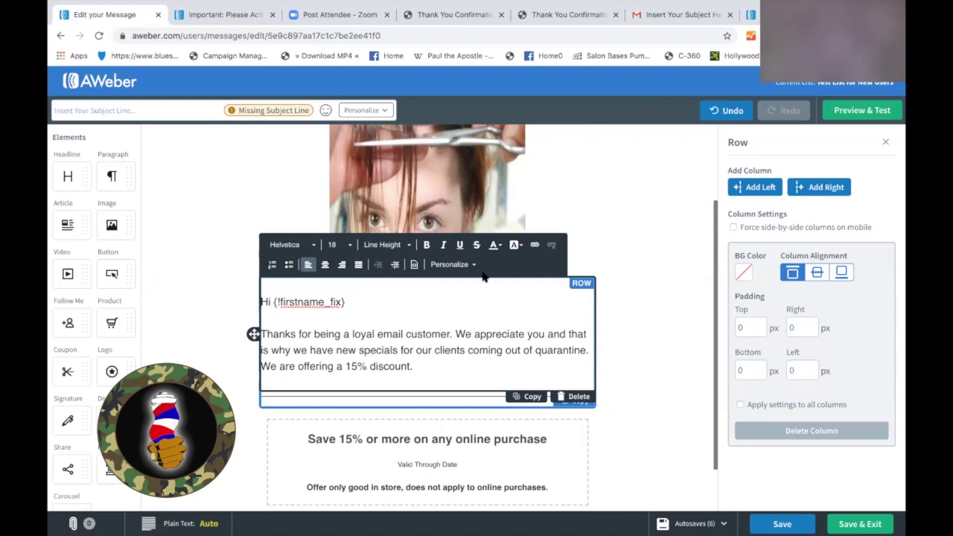
Add the line "Join us for our client zoom cafe." below the 15% discount paragraph, separated by a blank line.
left_click(426, 362)
key("Return")
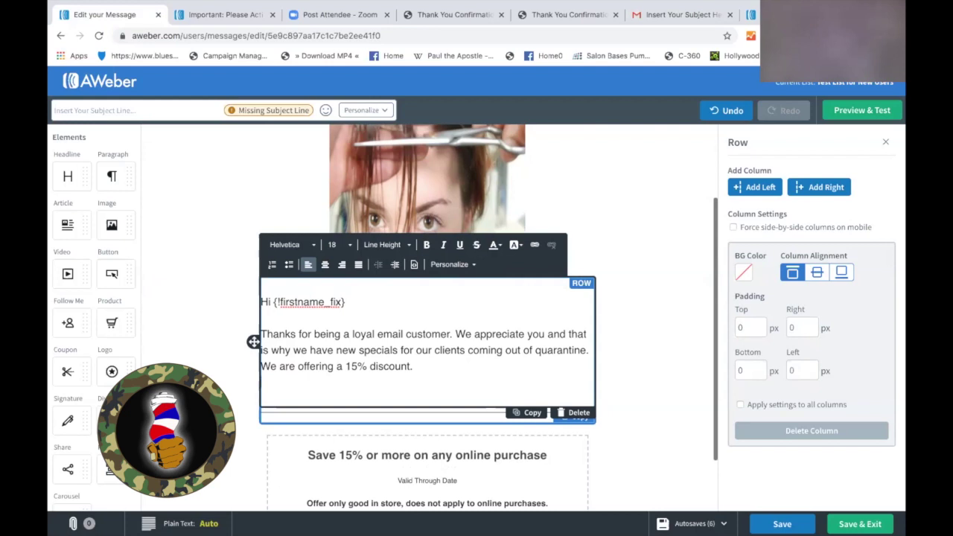
type("Jo")
key("BackSpace")
key("BackSpace")
key("Return")
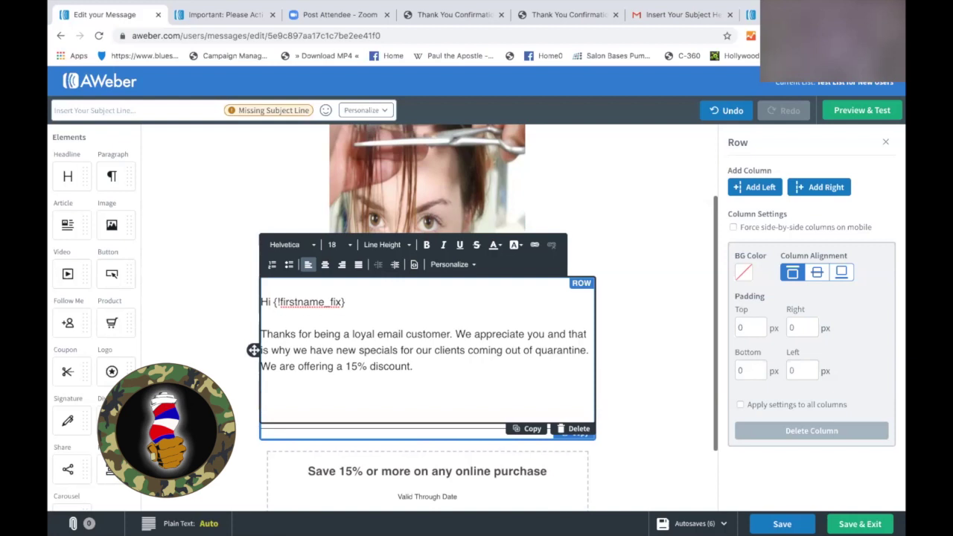
type("Jou")
type("in ")
type("us for our ")
type("clie")
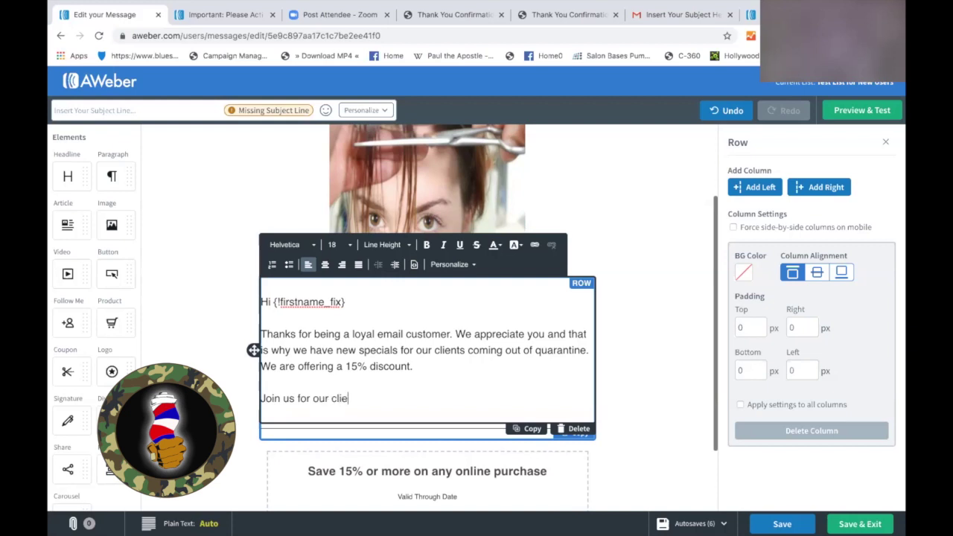
type("nt zoom cafe")
type(".")
Insert "miss my clients" before "cafe" in the invitation line.
left_click(365, 400)
left_click(386, 399)
type("miss my ")
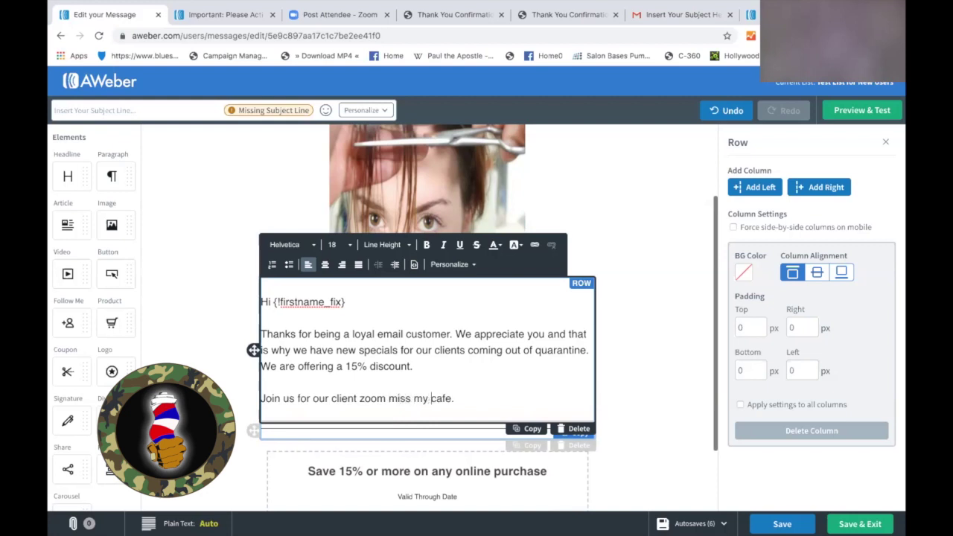
type("clients")
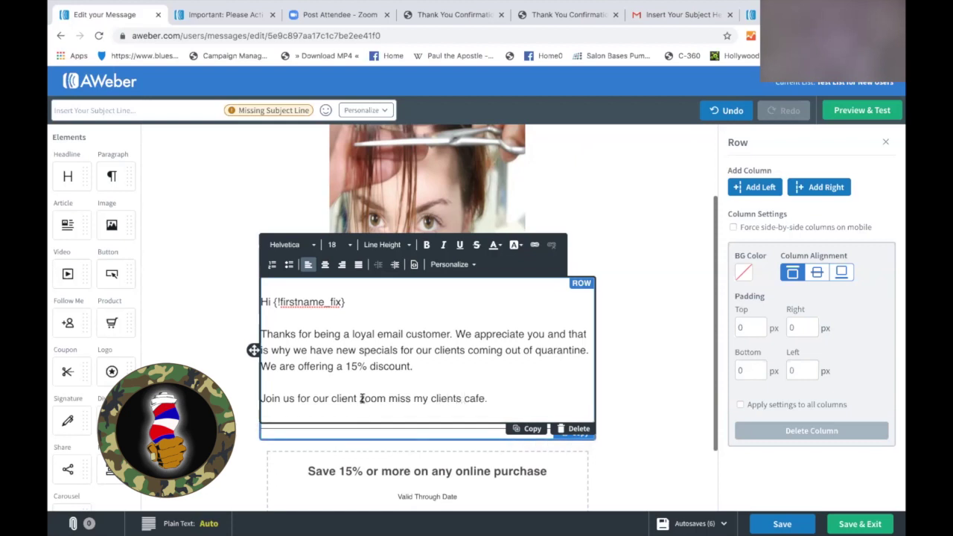
Start an E-mail type link on "zoom miss my clients cafe" and fill in the recipient's e-mail address.
left_click_drag(360, 398, 484, 397)
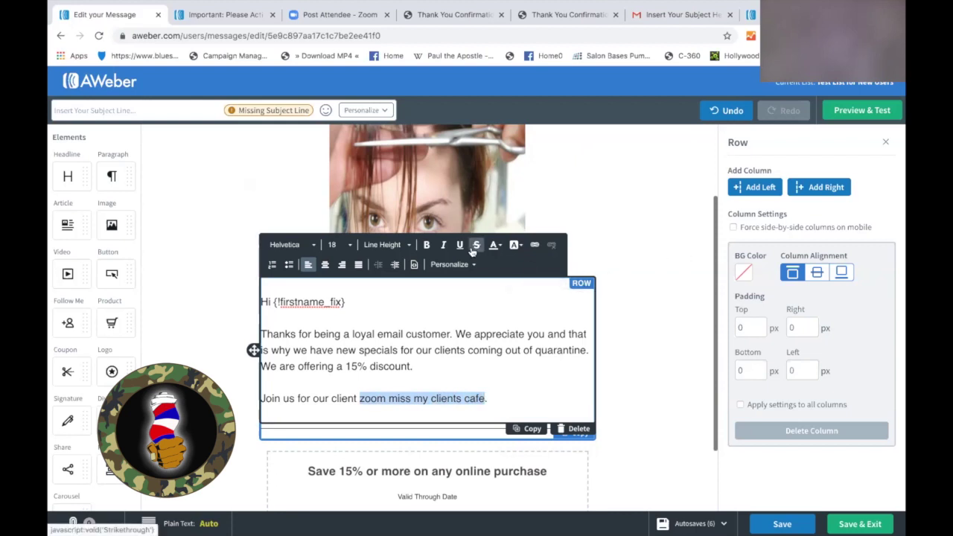
left_click(534, 246)
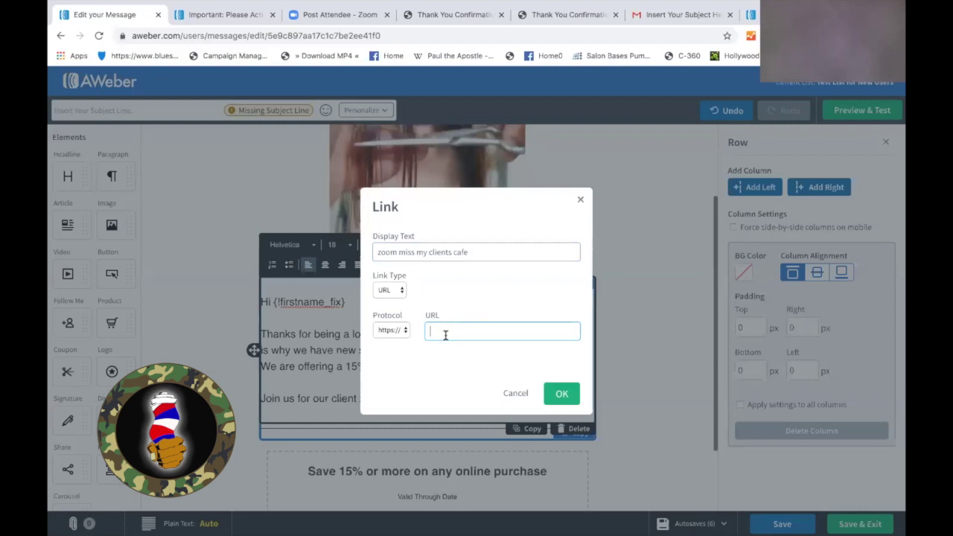
left_click(397, 293)
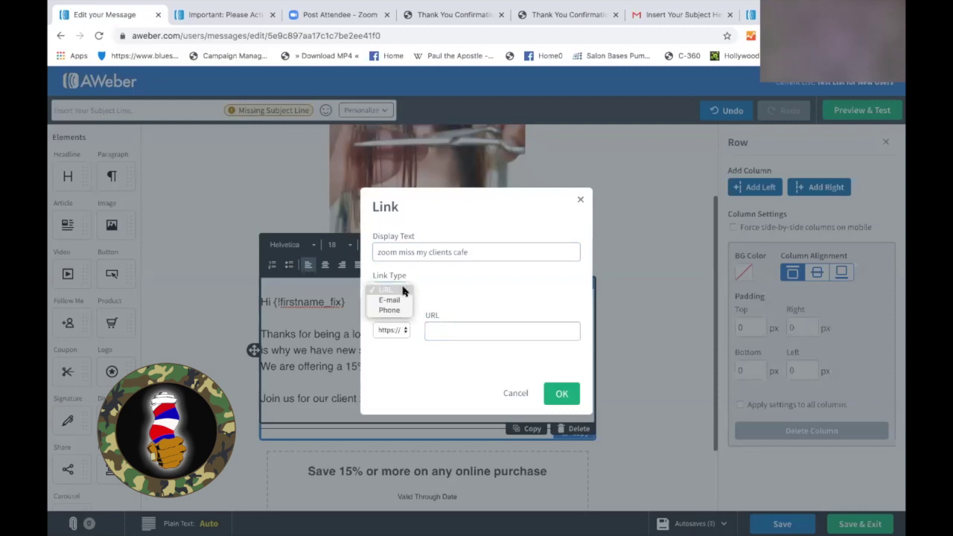
left_click(397, 299)
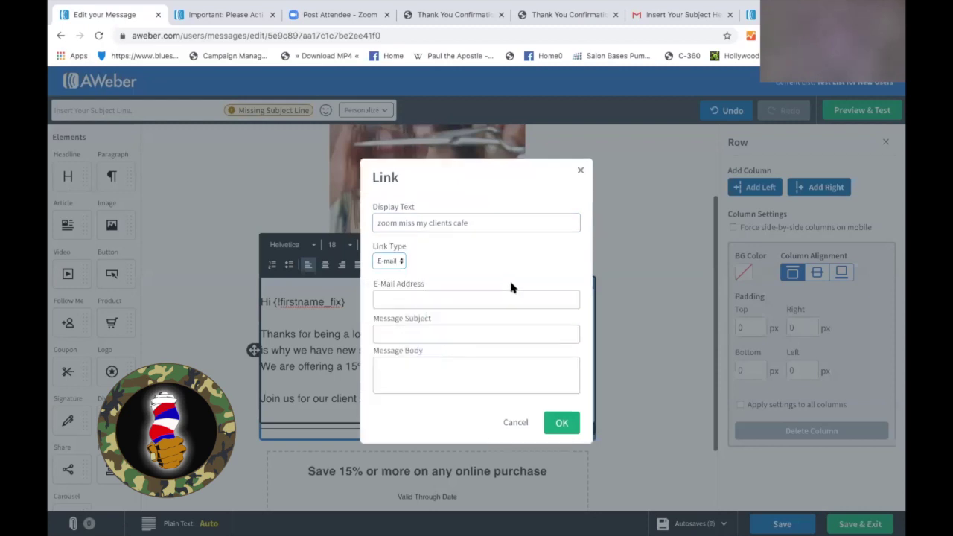
left_click(438, 298)
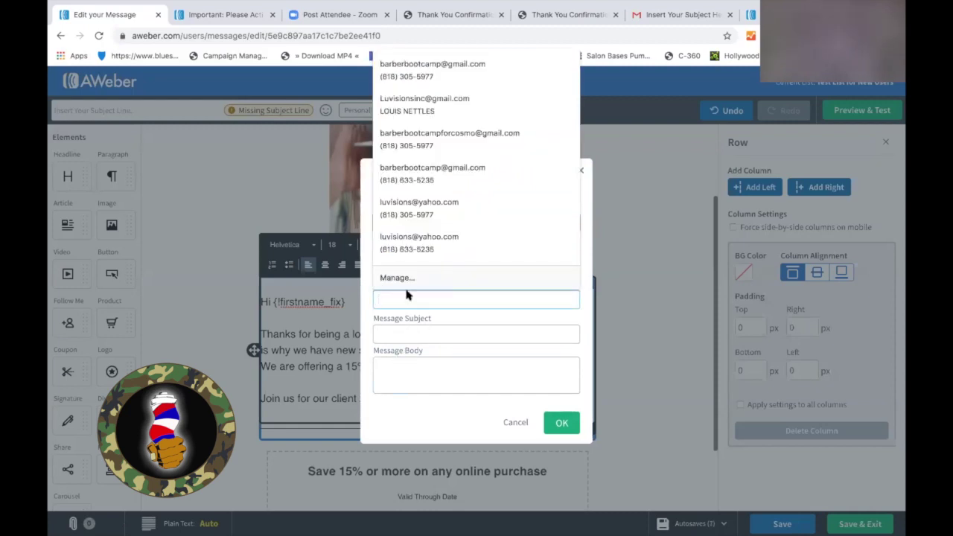
left_click(408, 365)
left_click(410, 296)
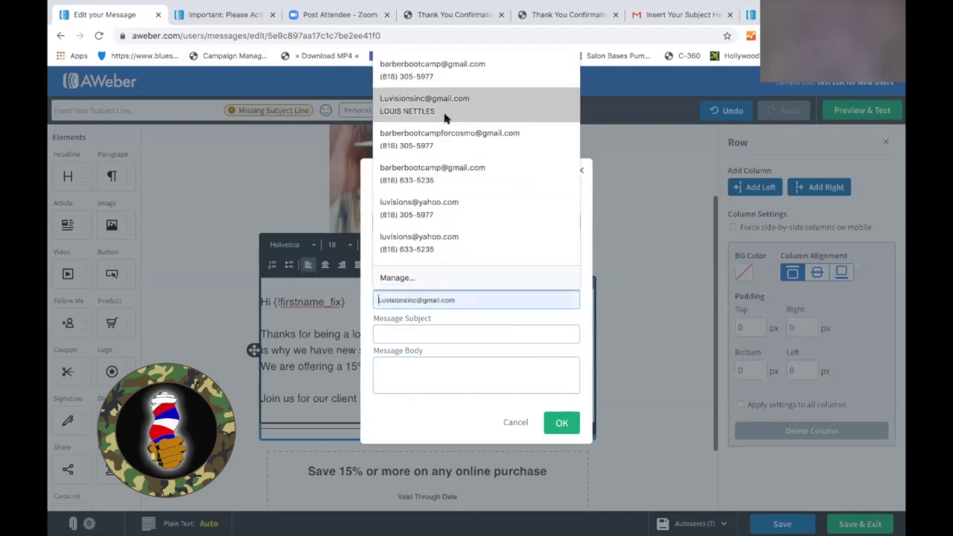
left_click(438, 108)
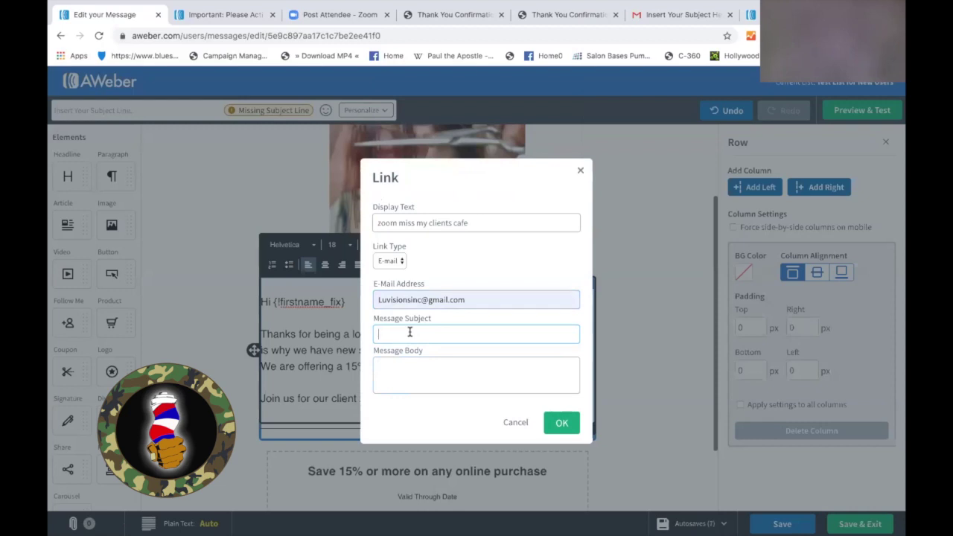
Set the link's message subject to "Join us for our Zoom miss my clients cafe" and apply the link.
type("Join us for this event")
left_click(392, 381)
left_click_drag(453, 332, 417, 335)
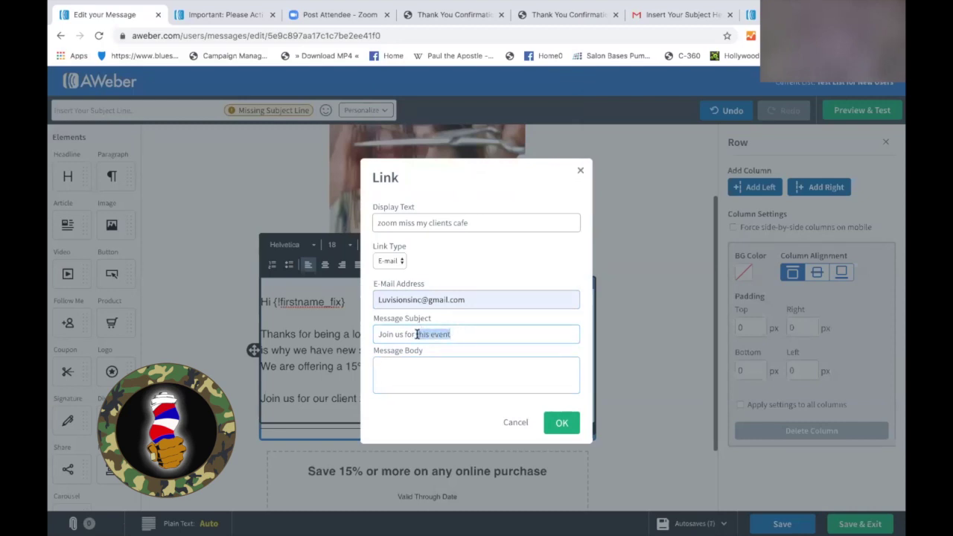
key("BackSpace")
type("our miss my cli")
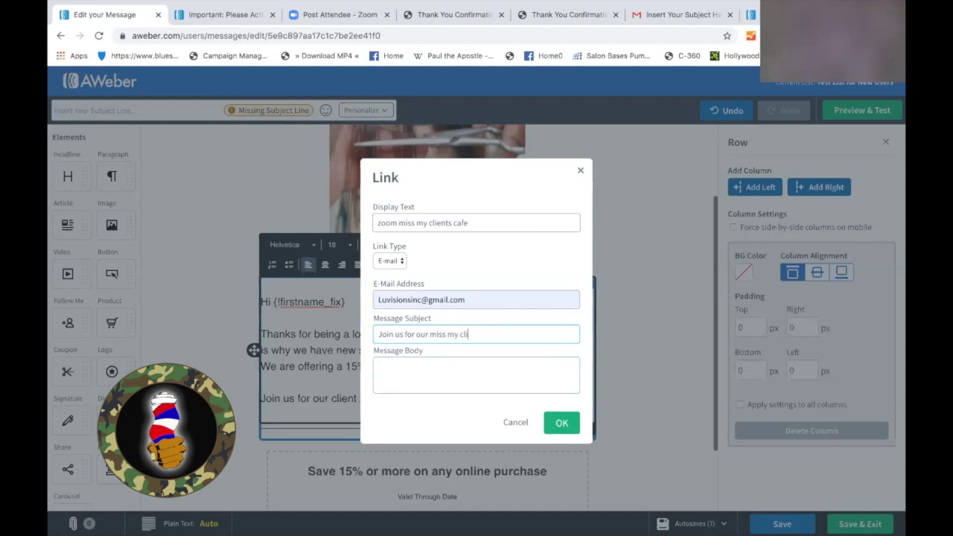
type("ents cafe")
left_click(430, 334)
type("Zoom")
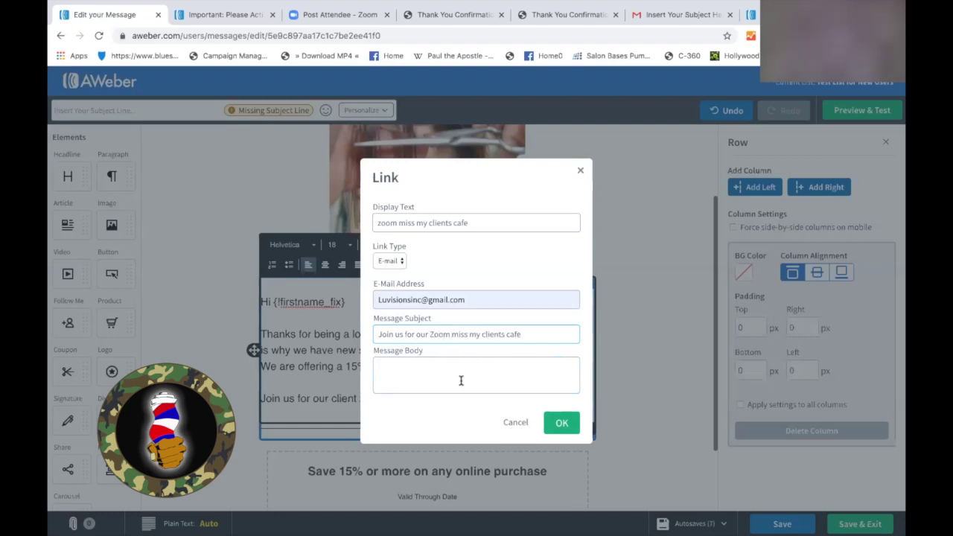
left_click(566, 424)
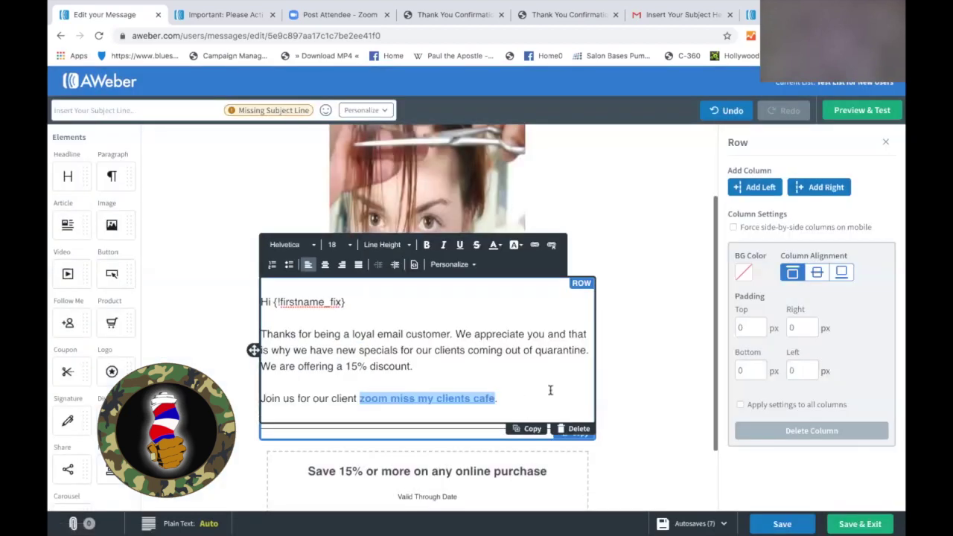
left_click(552, 389)
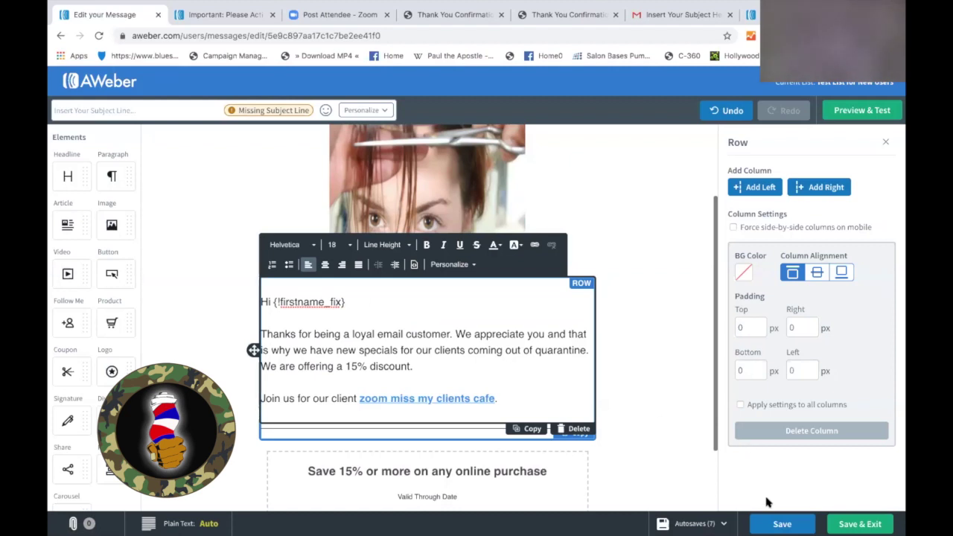
Save the message and open its preview and test view.
left_click(782, 523)
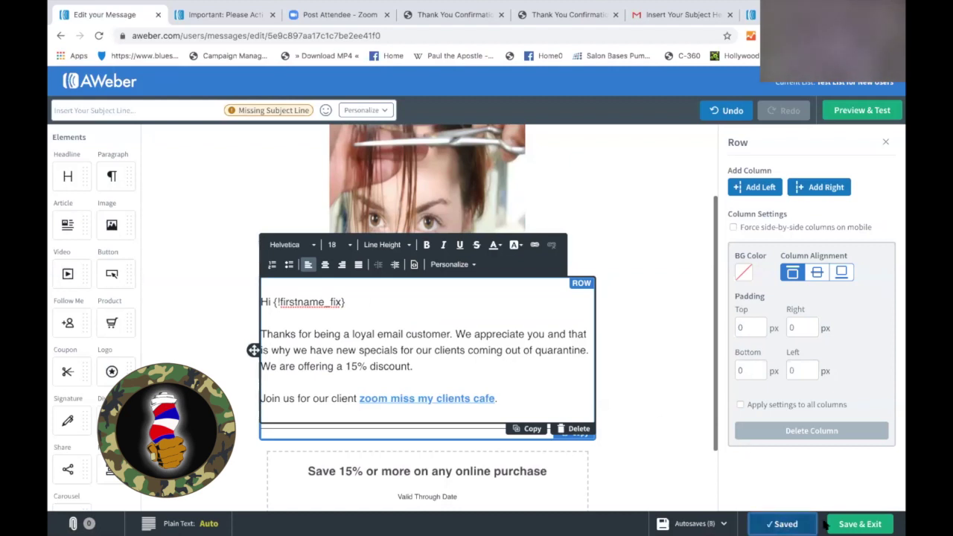
left_click(856, 108)
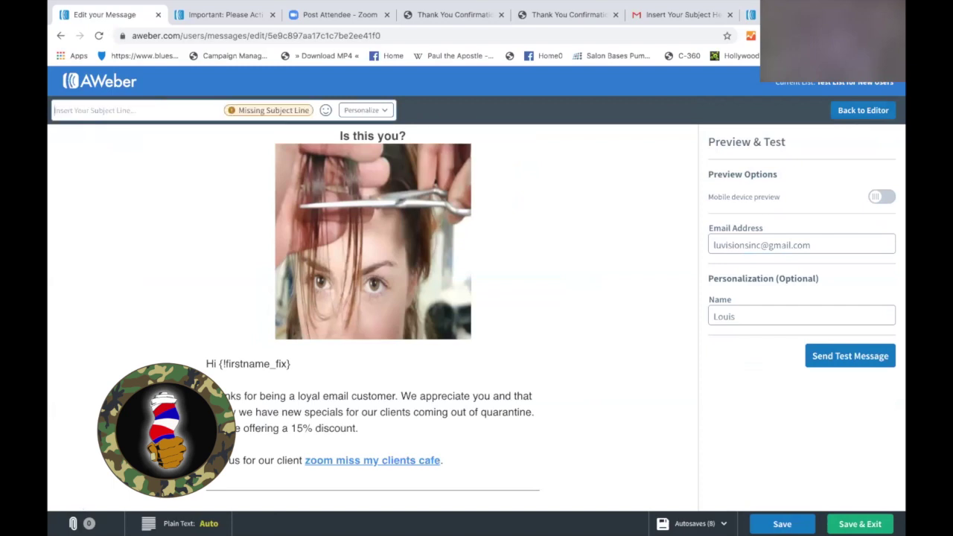
Set the subject line to "Quarantine Roll Call" and send a test message.
type("Quar")
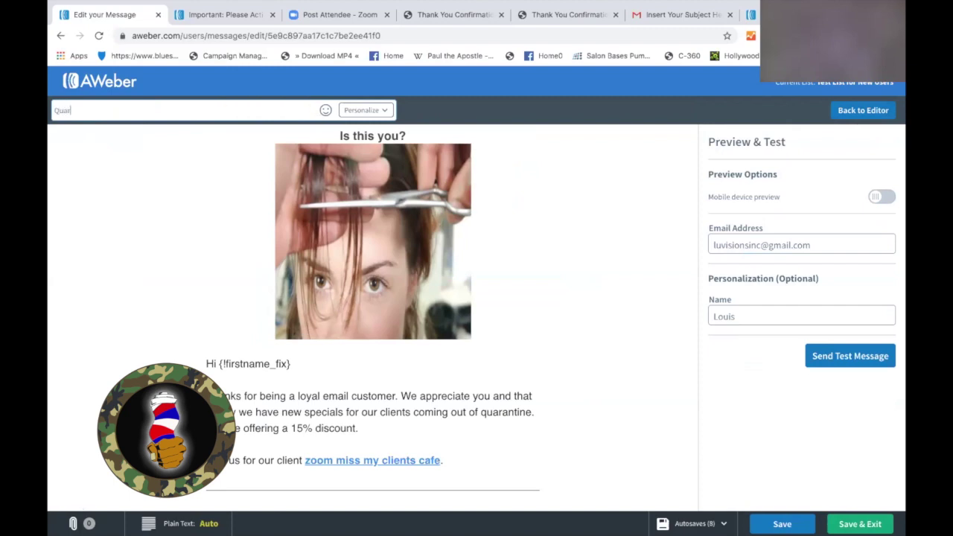
type("antine P")
type("oll Call")
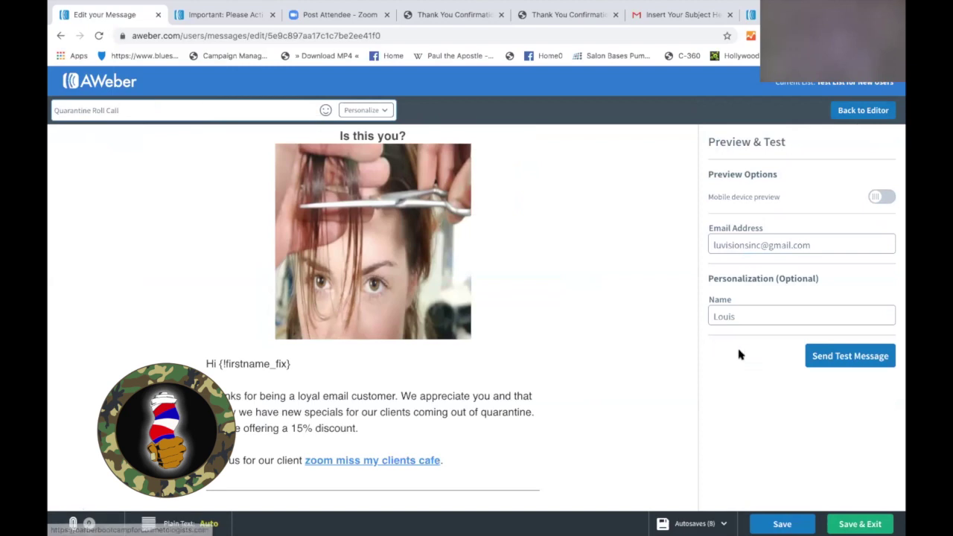
left_click(816, 355)
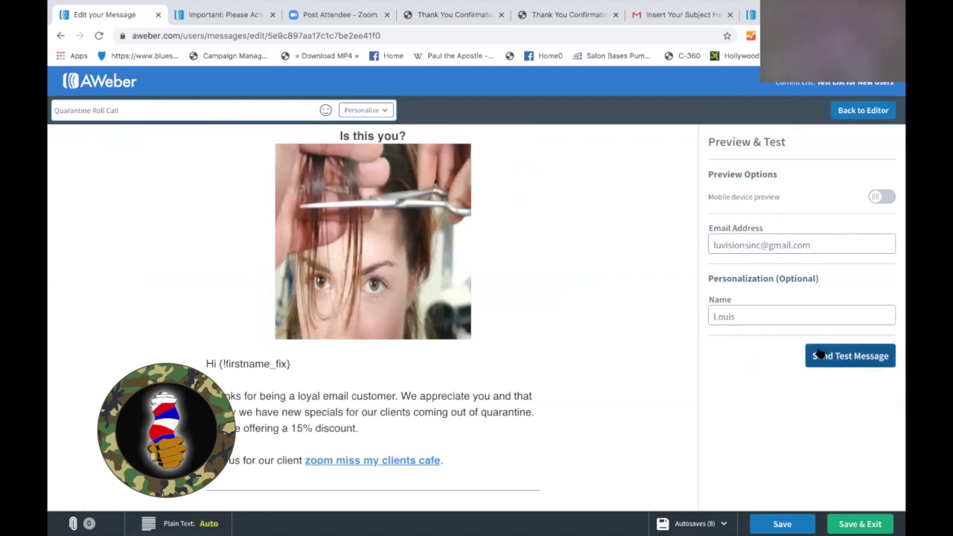
left_click(820, 356)
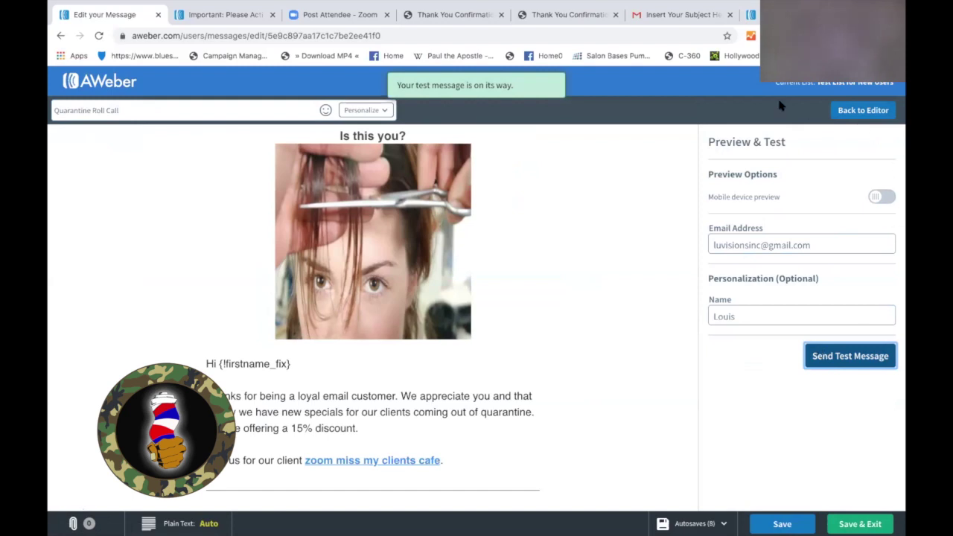
Switch to the Gmail inbox, open the "Quarantine Roll Call" message from Test List, and review it down to the footer.
left_click(661, 14)
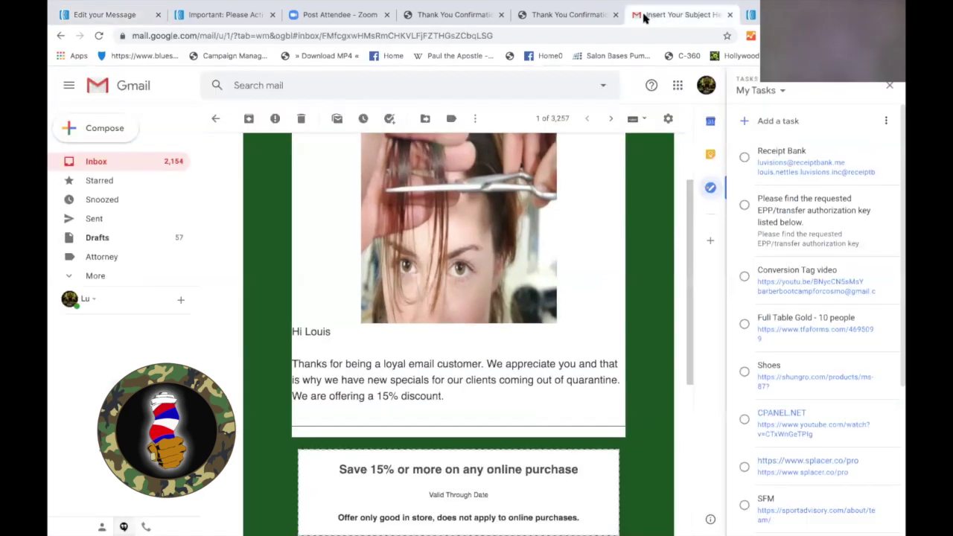
left_click(105, 161)
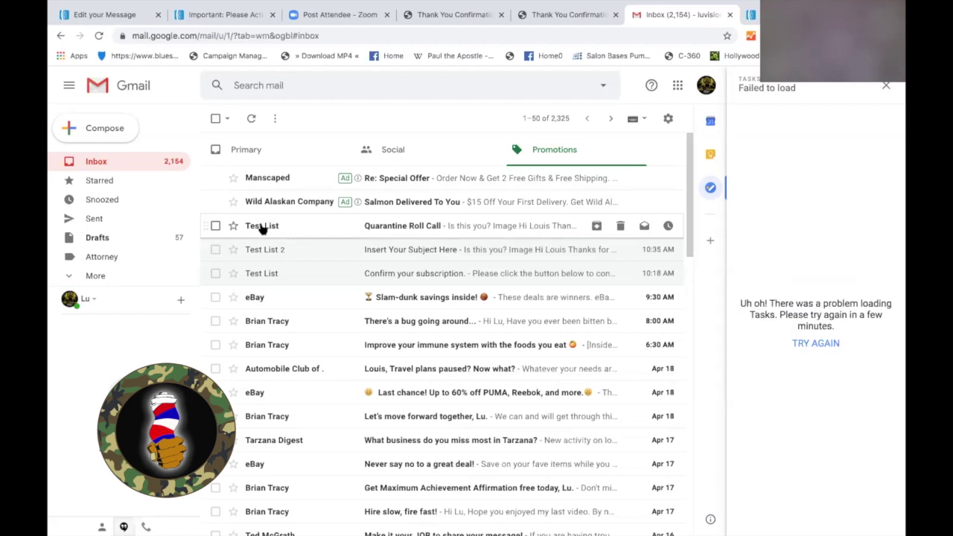
mouse_move(262, 229)
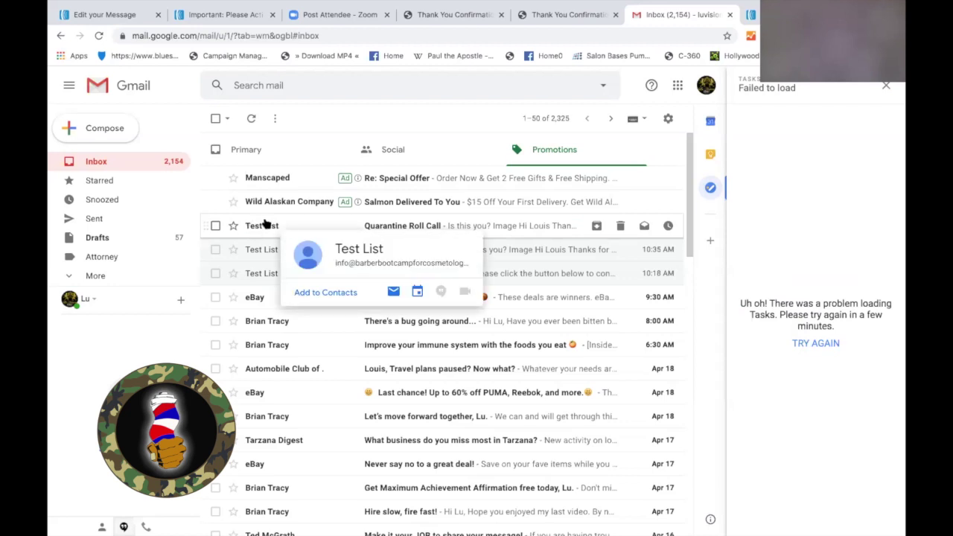
left_click(433, 227)
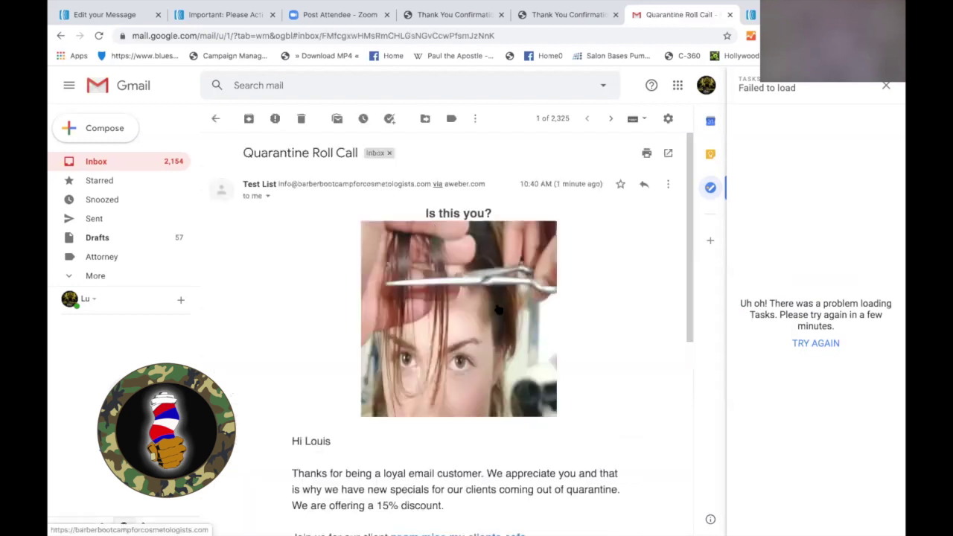
left_click_drag(688, 253, 680, 390)
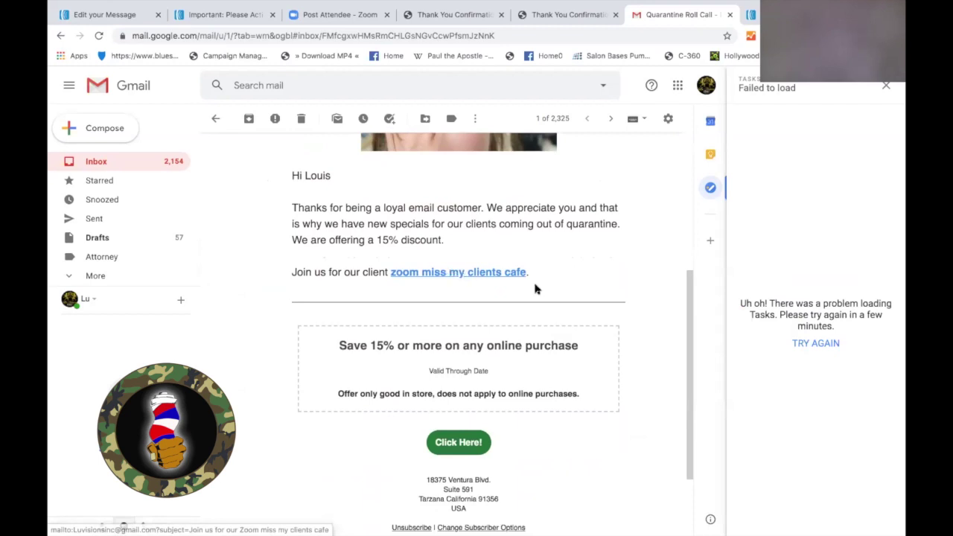
mouse_move(688, 305)
left_mouse_down()
mouse_move(679, 335)
mouse_move(681, 298)
left_mouse_up()
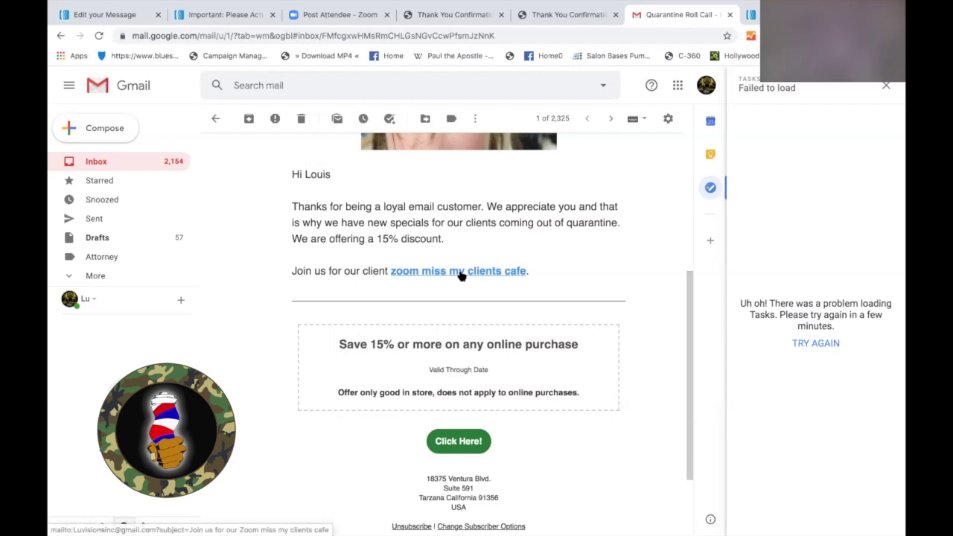
left_click_drag(687, 330, 685, 450)
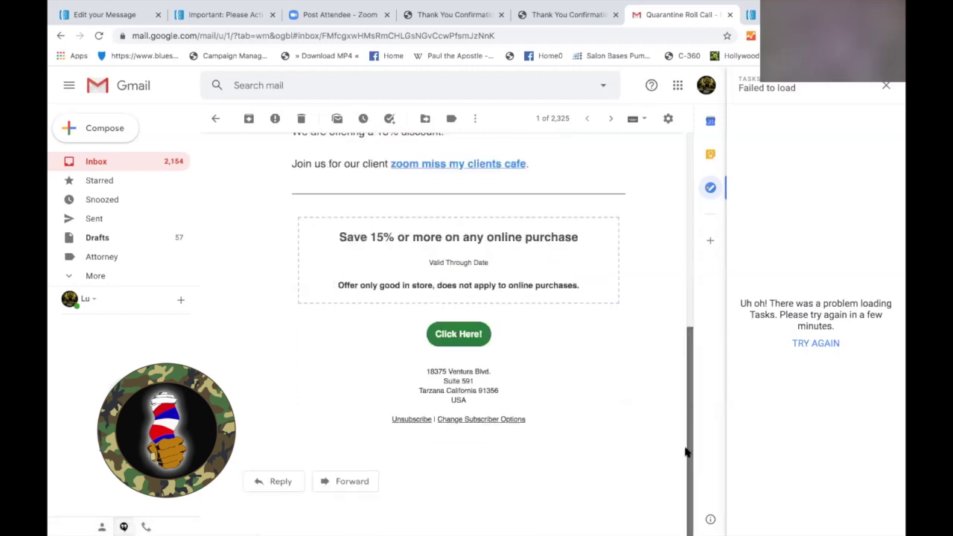
left_click_drag(679, 337, 662, 168)
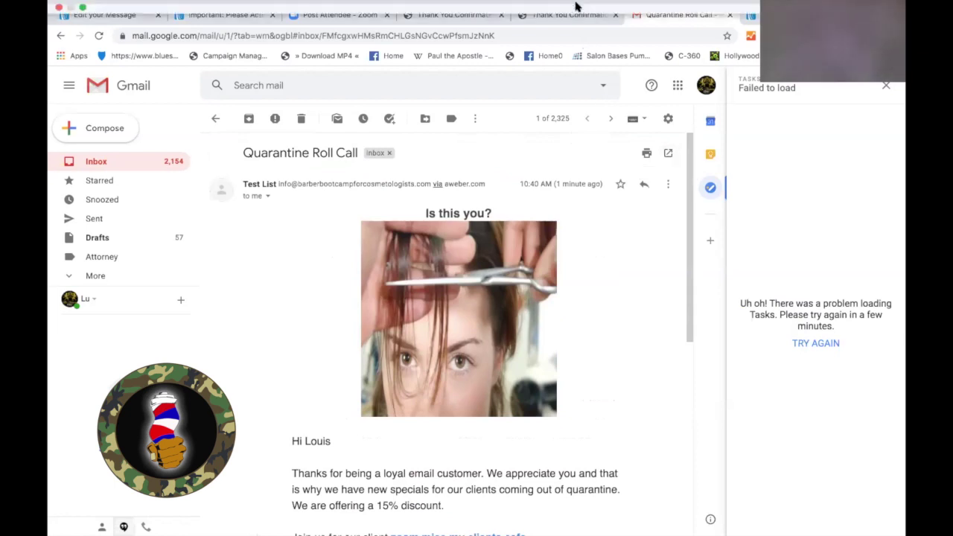
mouse_move(588, 39)
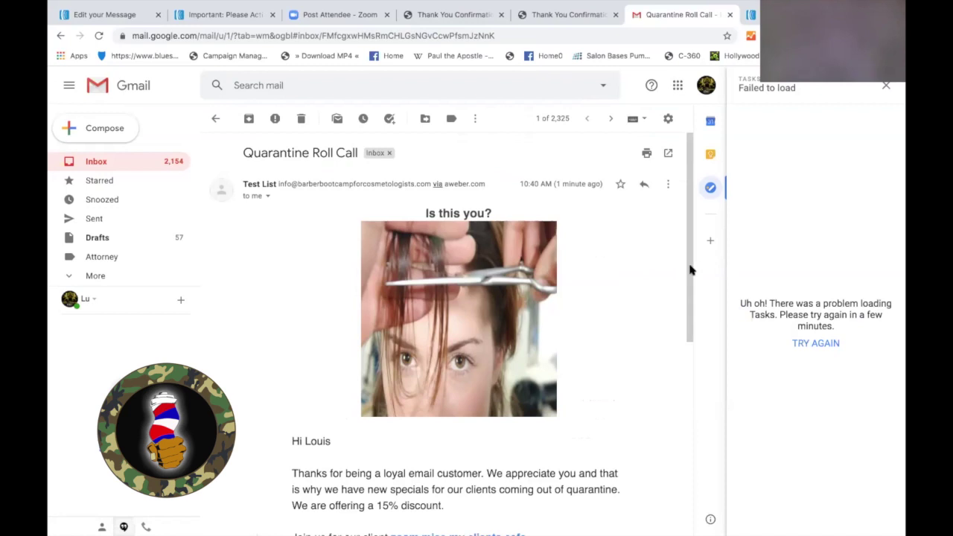
Test the "zoom miss my clients cafe" link in the received message and close the draft it opens.
left_click_drag(689, 268, 683, 387)
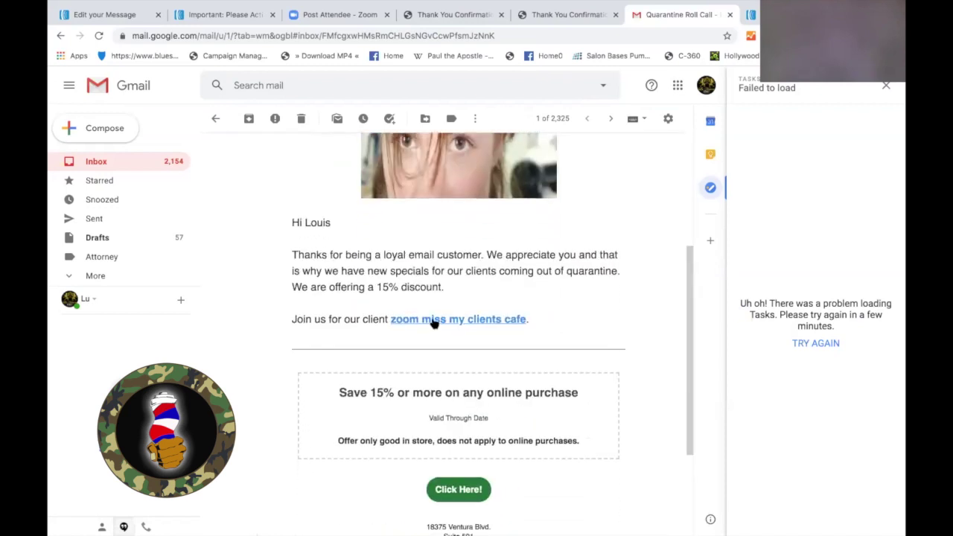
left_click(432, 319)
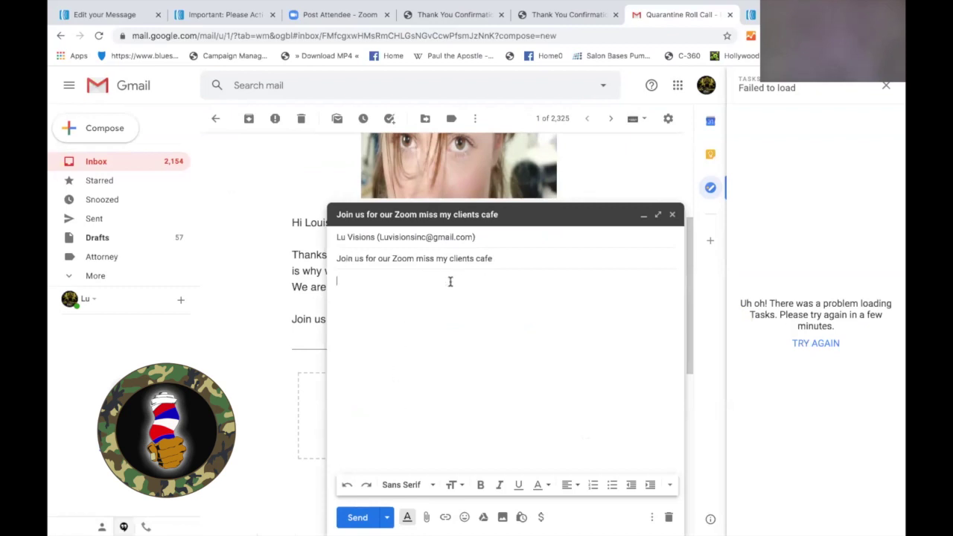
left_click(673, 215)
scroll(690, 277, "down", 2)
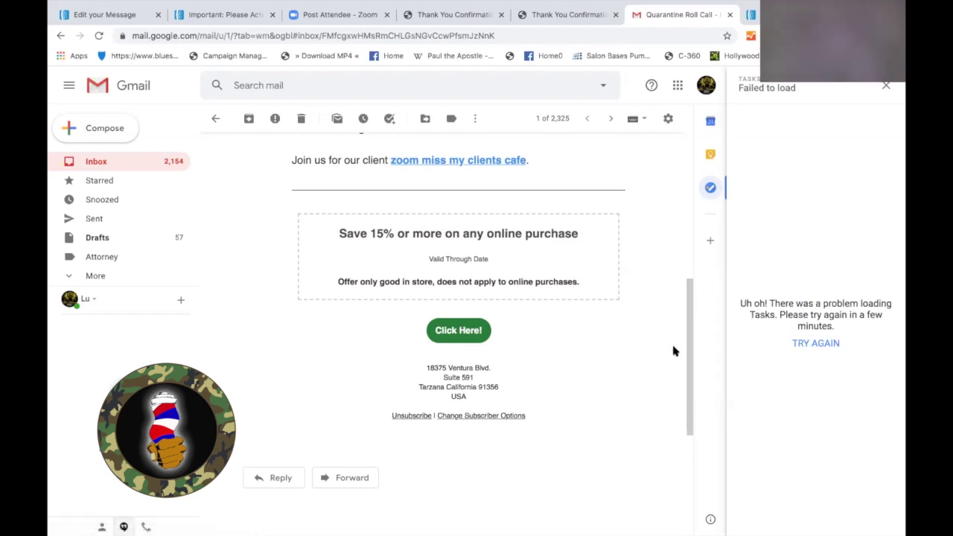
Return to the AWeber message editor, save the message and exit to the drafts list.
left_click_drag(689, 344, 681, 152)
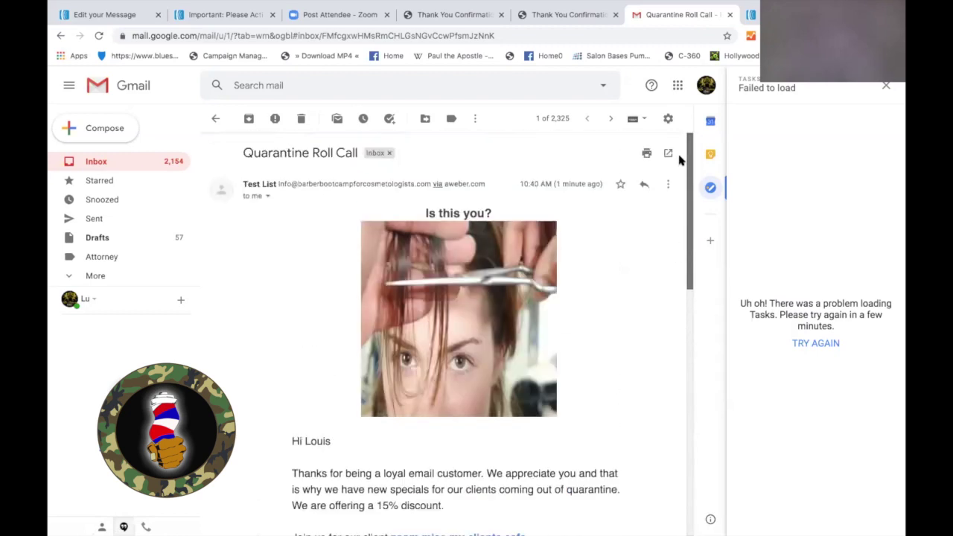
left_click(117, 15)
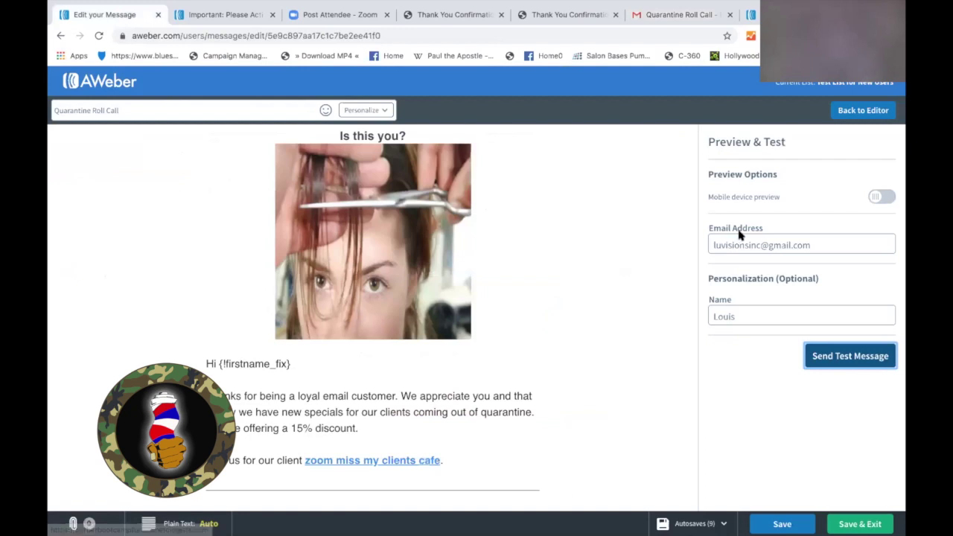
left_click(783, 523)
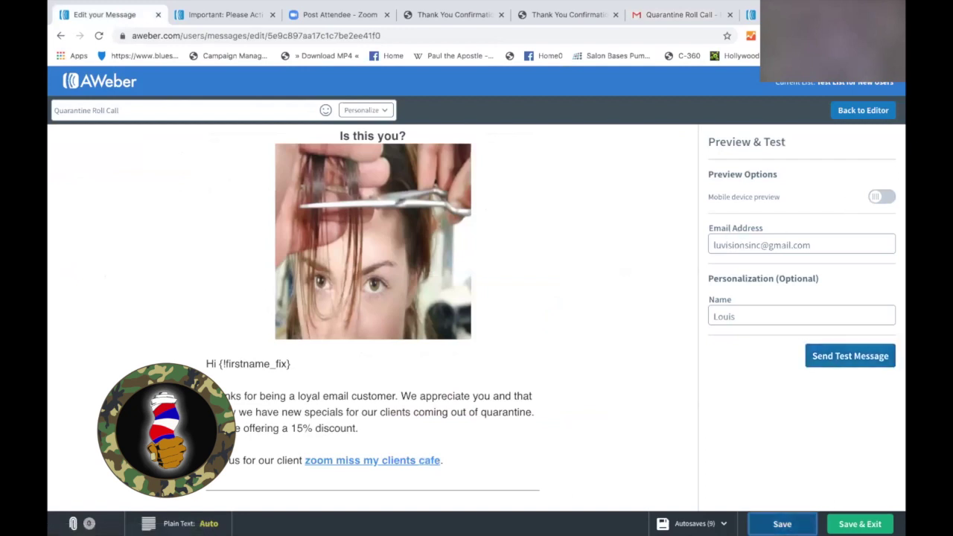
key("Tab")
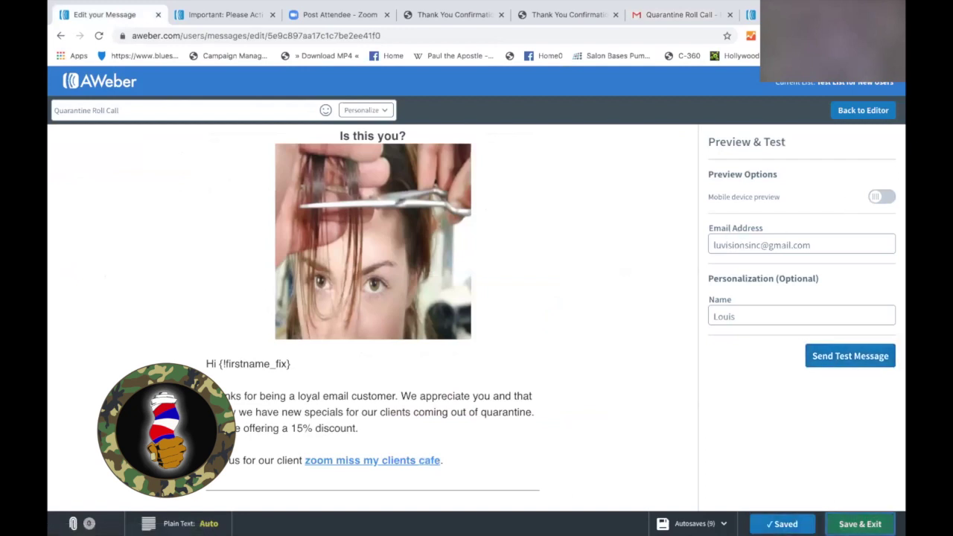
key("Return")
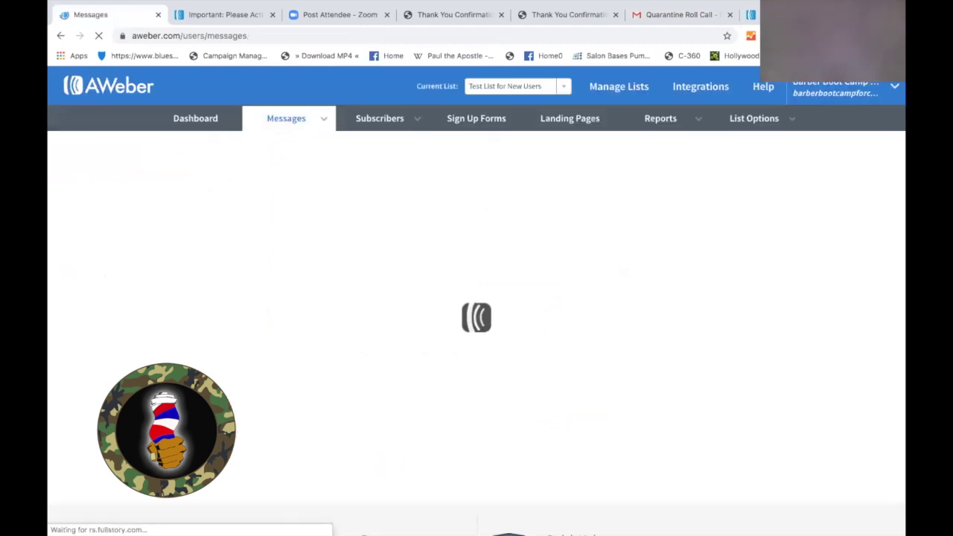
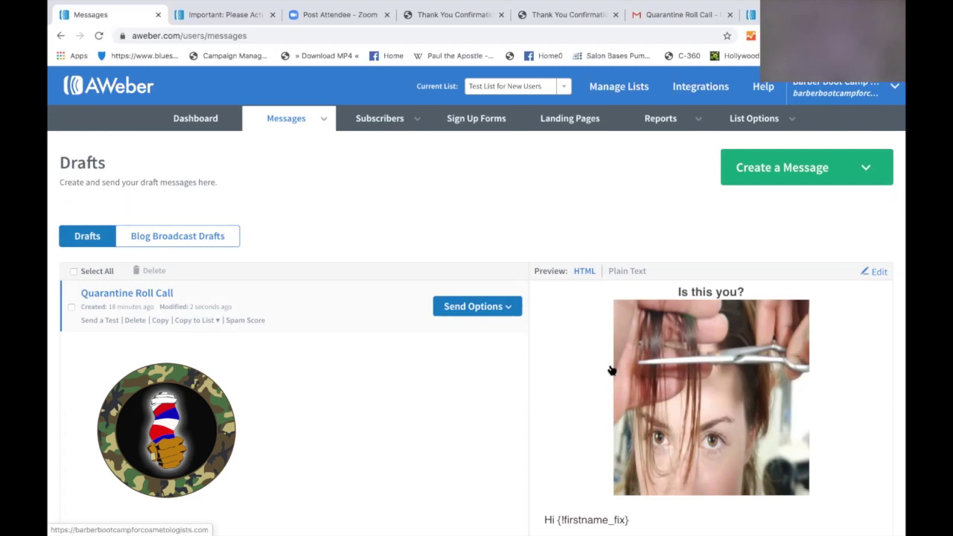
Open the broadcast settings for the Quarantine Roll Call draft and look over its recipient list options without changing them.
left_click(509, 306)
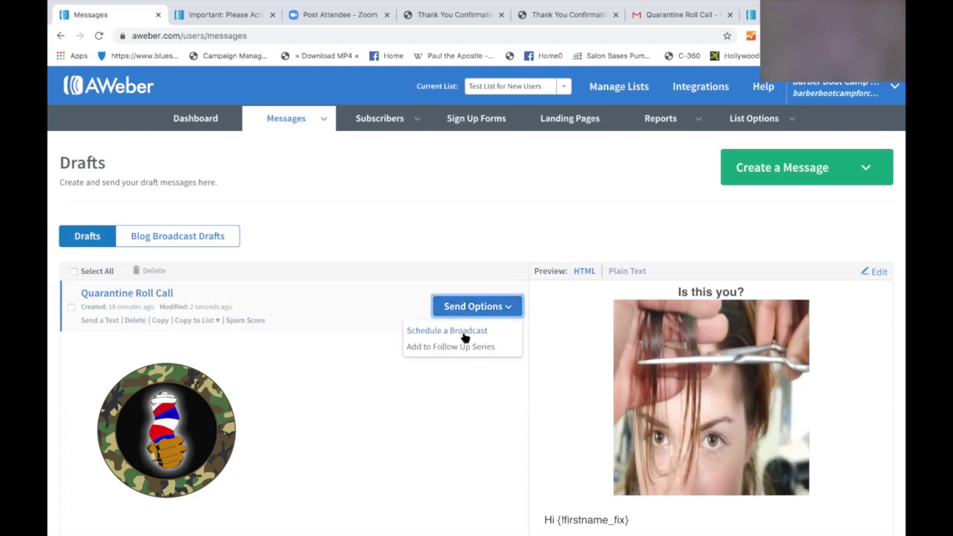
left_click(445, 426)
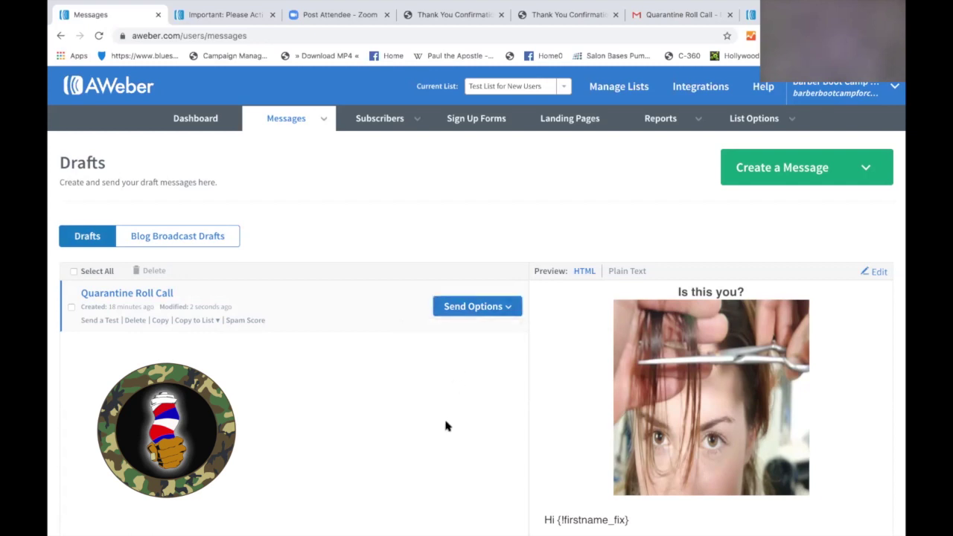
left_click(469, 311)
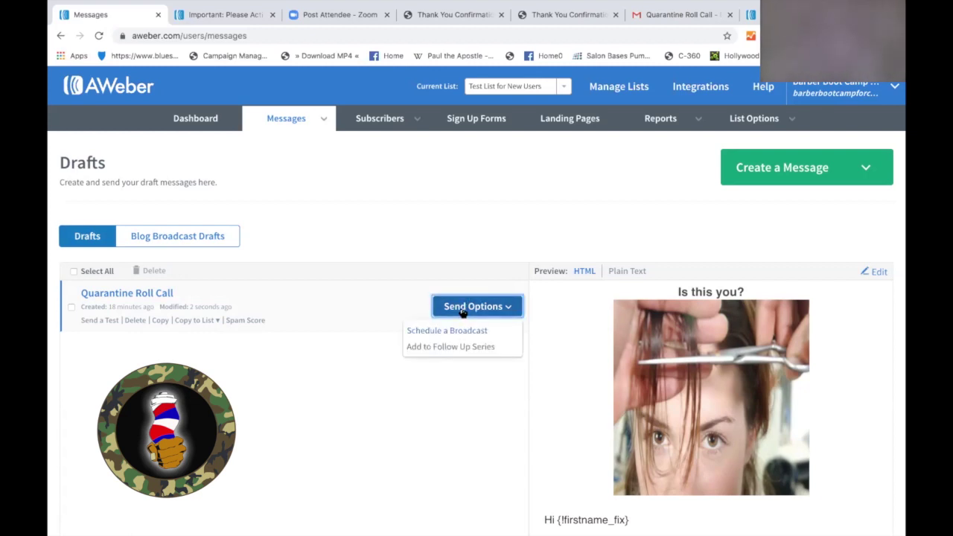
left_click(463, 313)
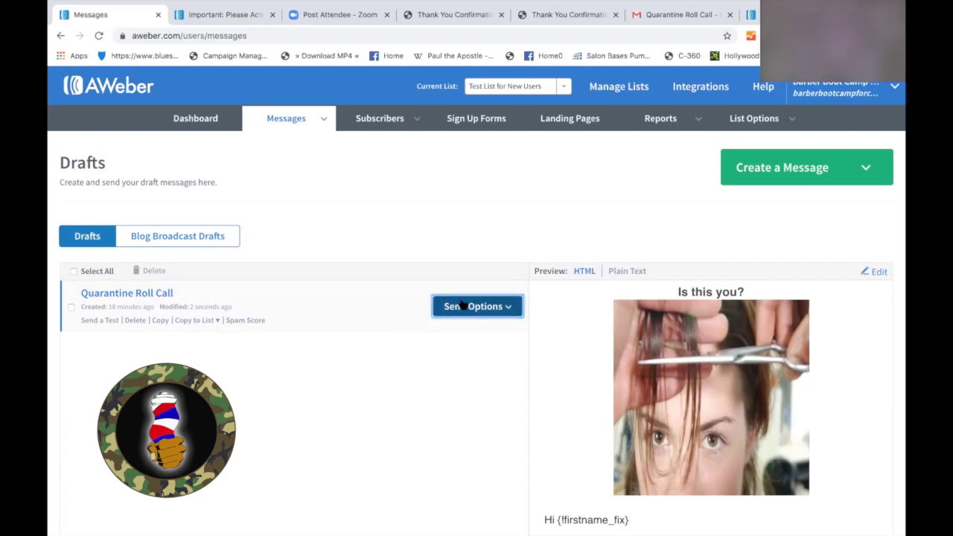
left_click(509, 308)
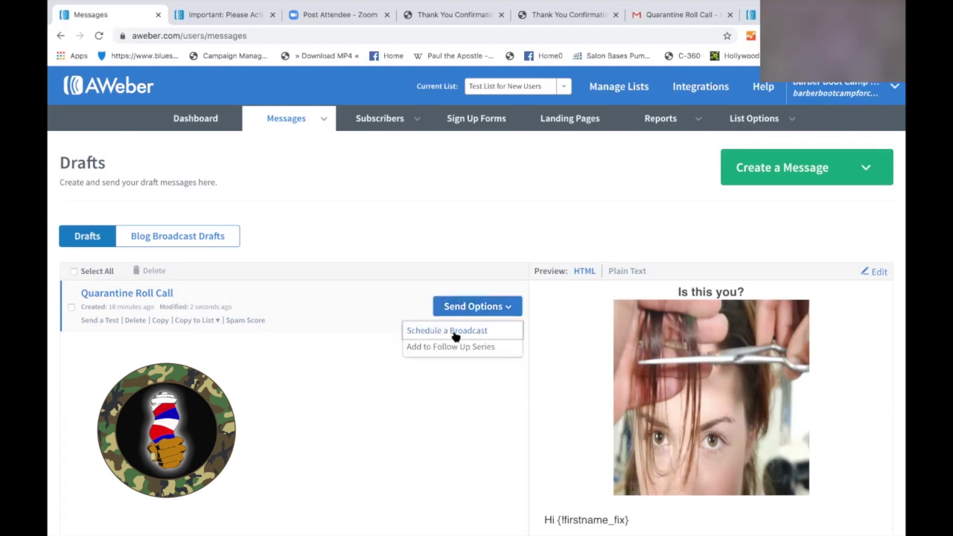
left_click(454, 335)
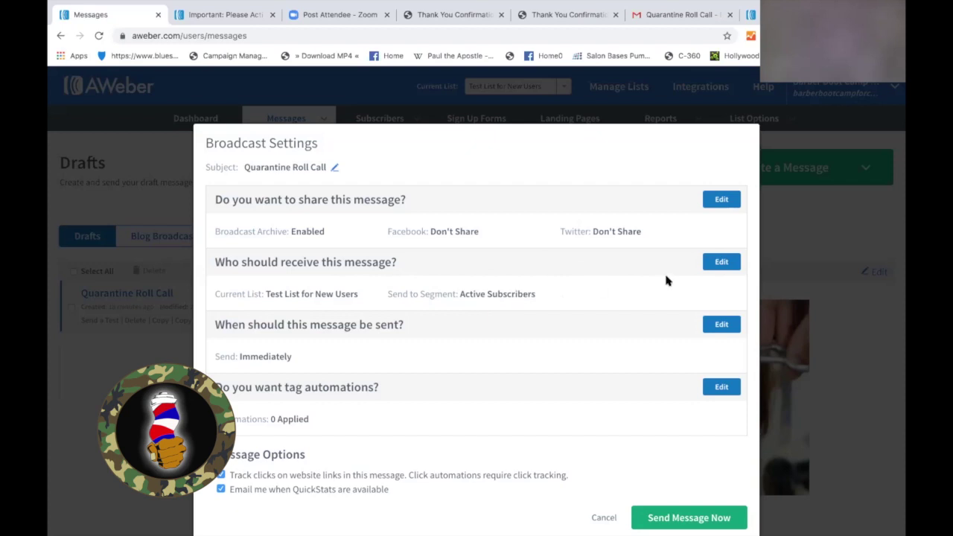
left_click(719, 263)
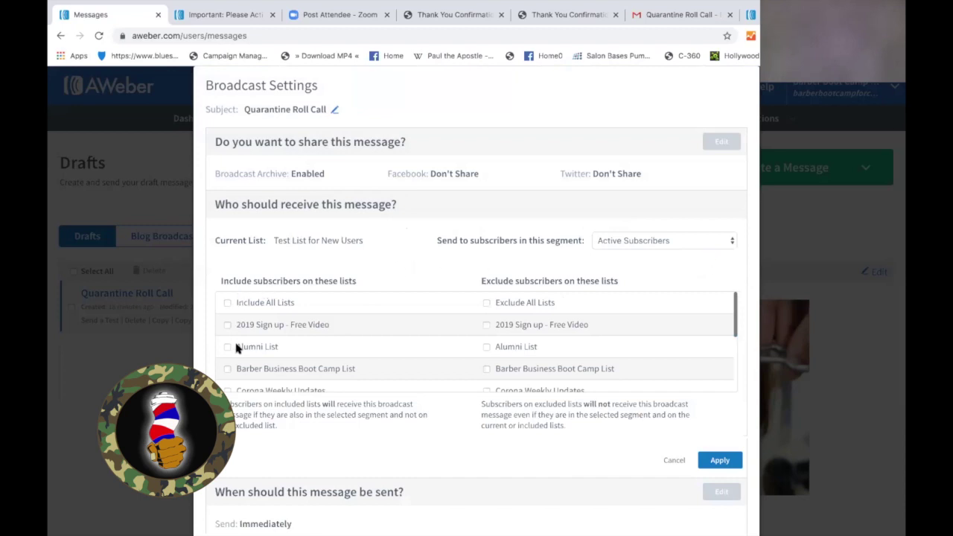
left_click(674, 460)
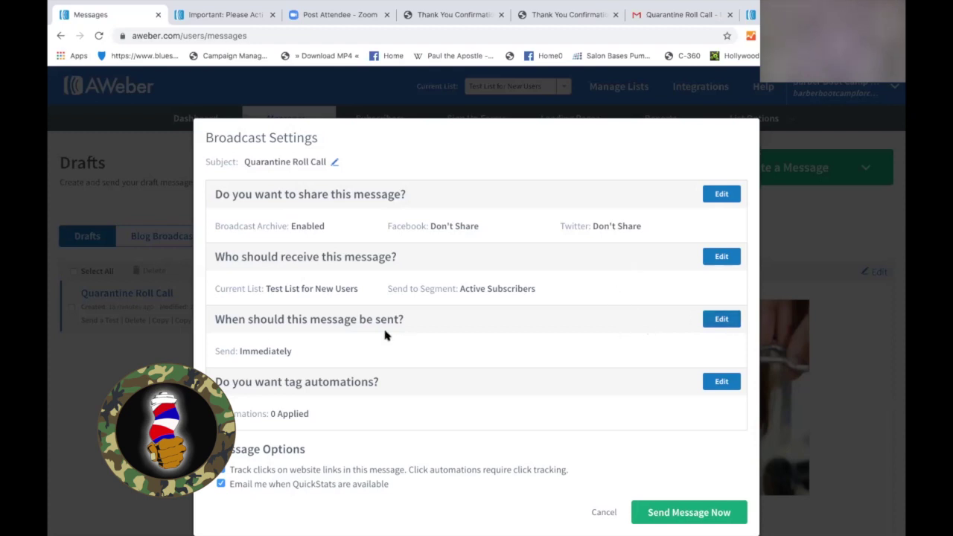
Try scheduling the broadcast for Wednesday, April 22, 2020 at 10:00 am.
left_click(717, 319)
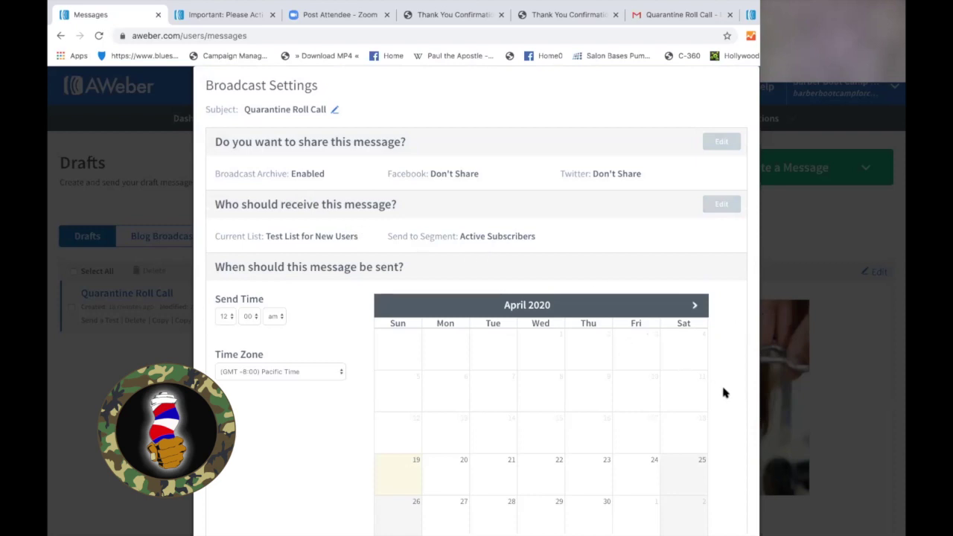
scroll(722, 392, "down", 1)
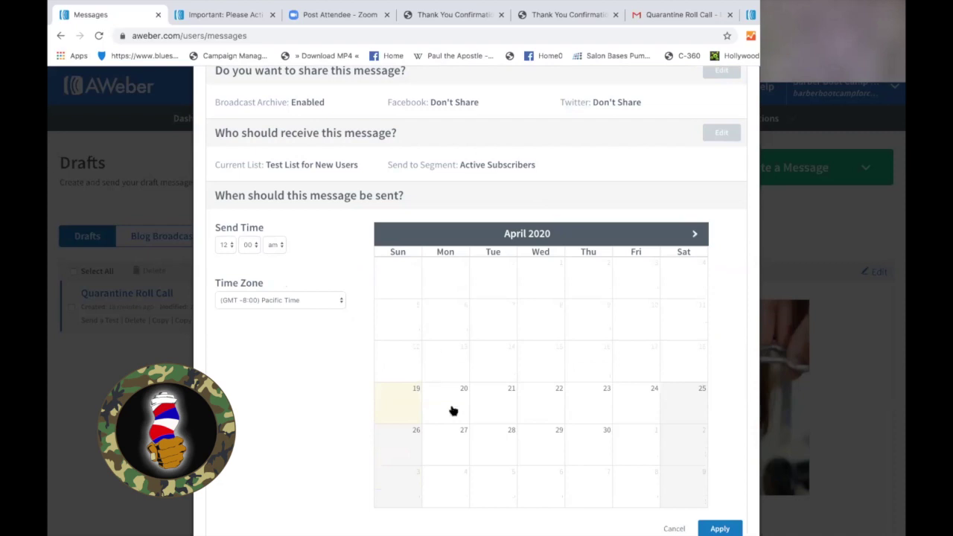
left_click(547, 406)
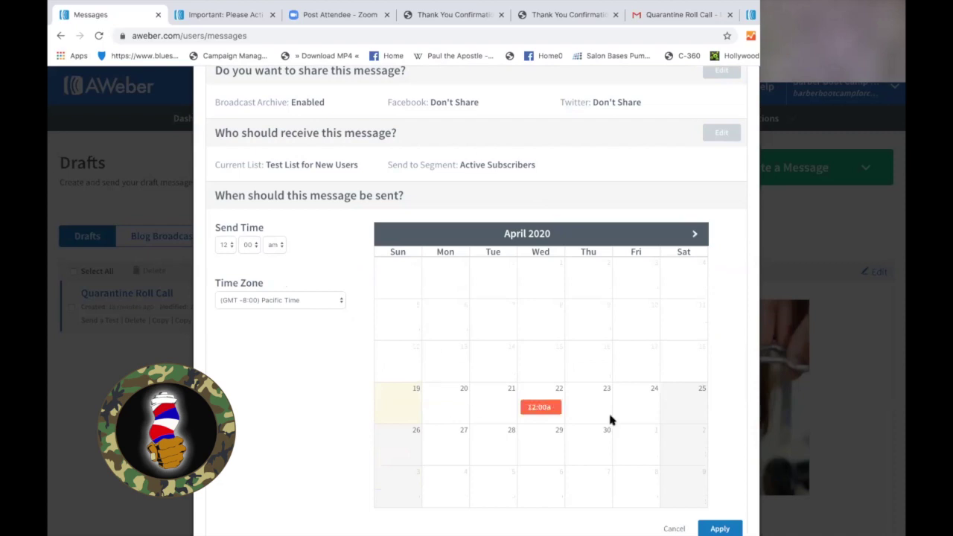
left_click(231, 247)
left_click(231, 233)
left_click(232, 244)
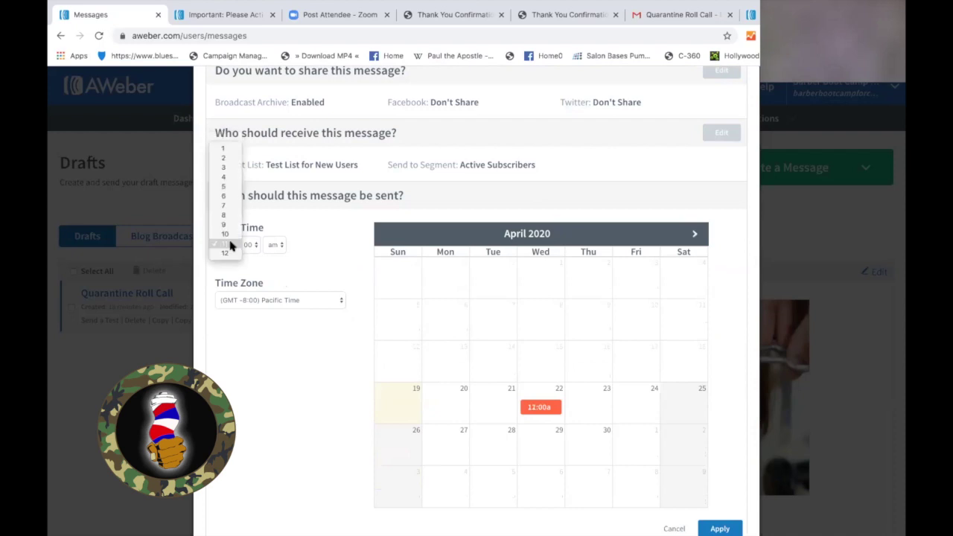
left_click(225, 233)
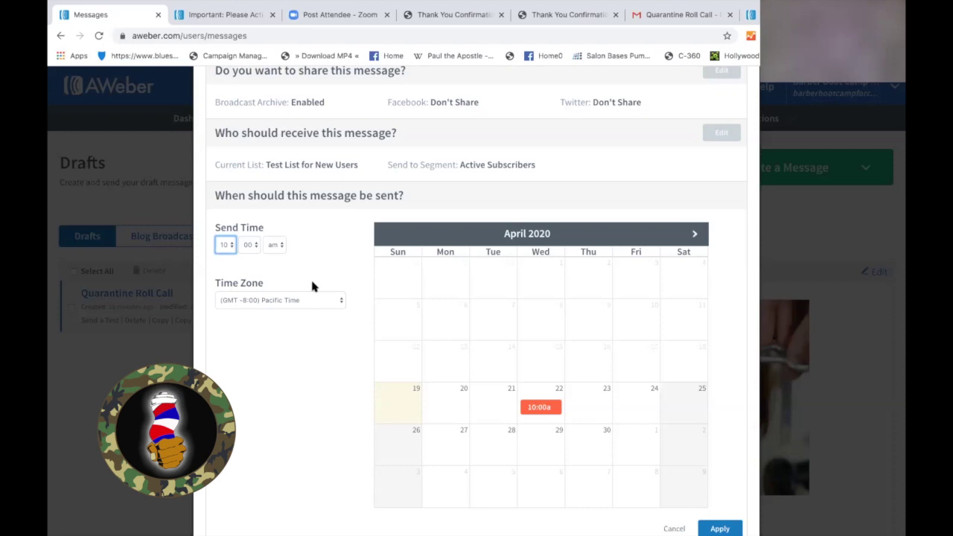
Try moving the send date to April 19 in Pacific Time, and cancel the scheduling changes.
left_click(405, 398)
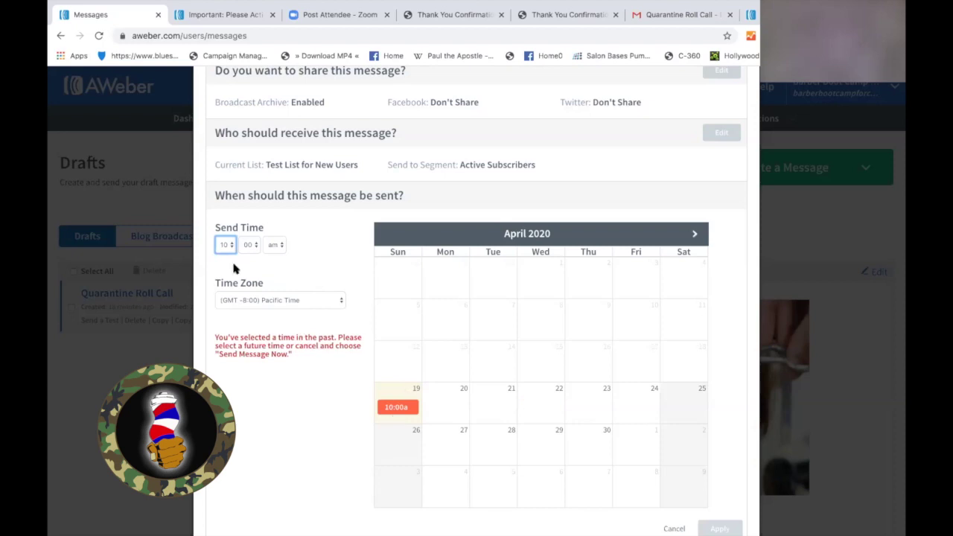
left_click(340, 301)
left_click(298, 392)
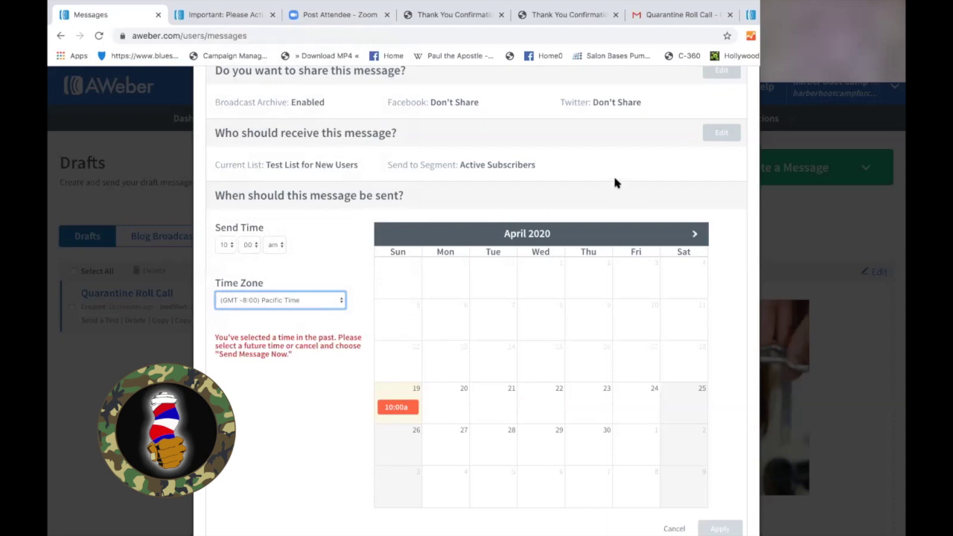
left_click(674, 528)
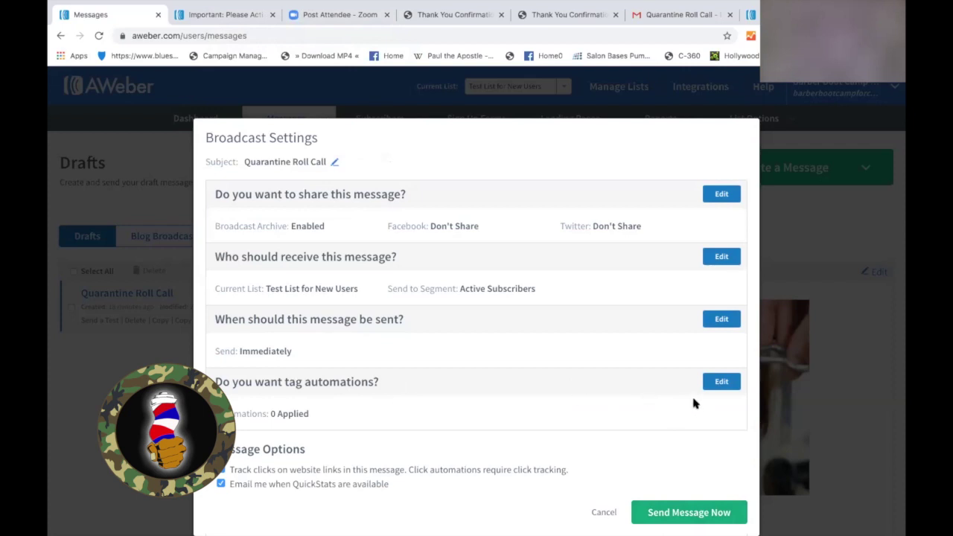
Apply the tag automations section with no tags and send the broadcast immediately, confirming the send.
left_click(721, 383)
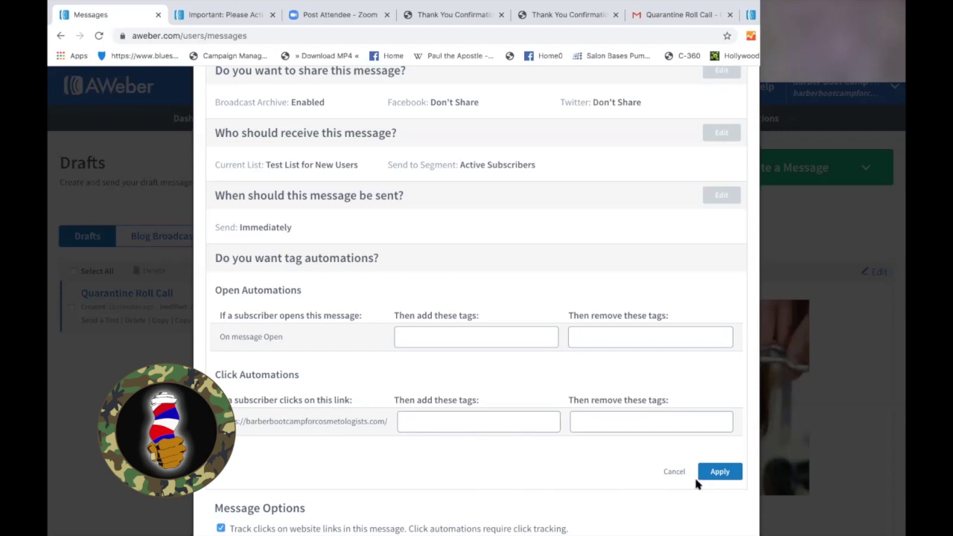
left_click(719, 472)
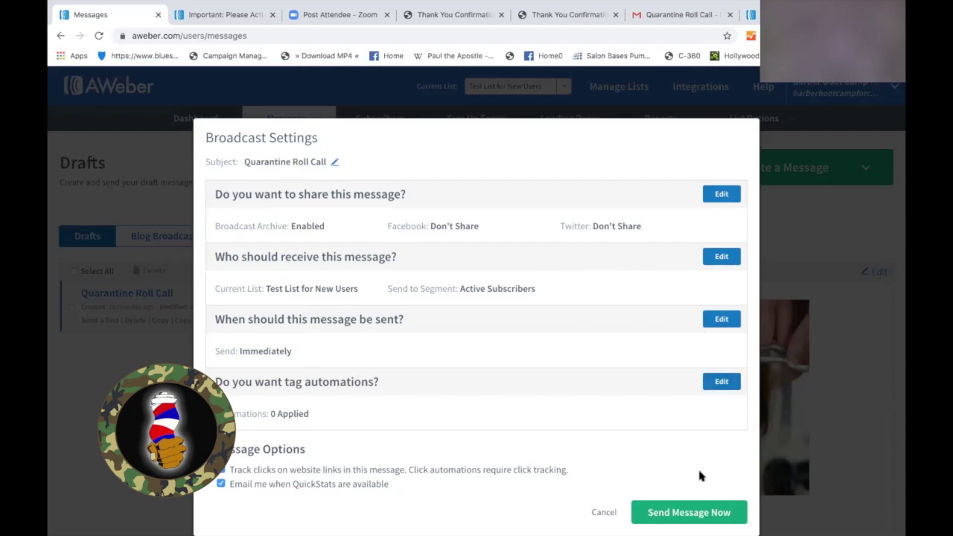
left_click(695, 515)
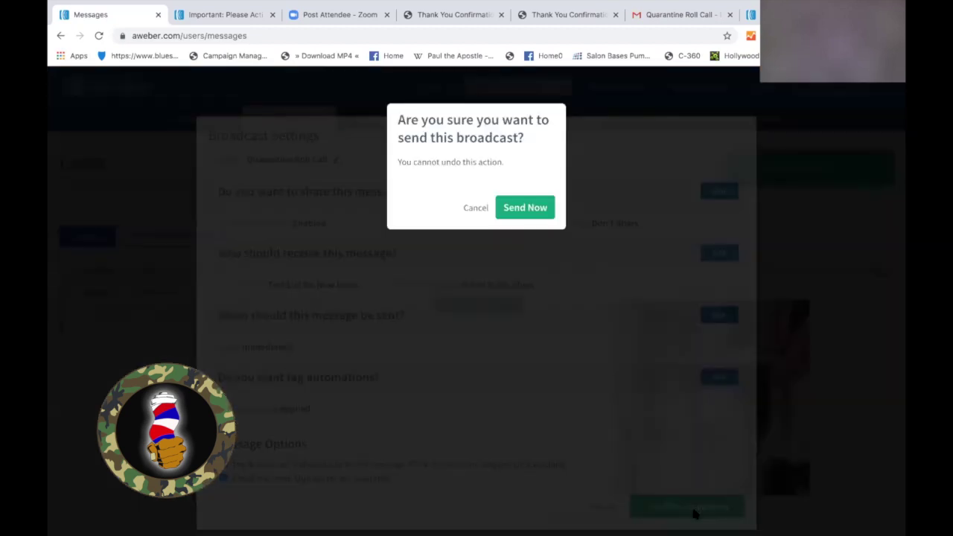
left_click(533, 207)
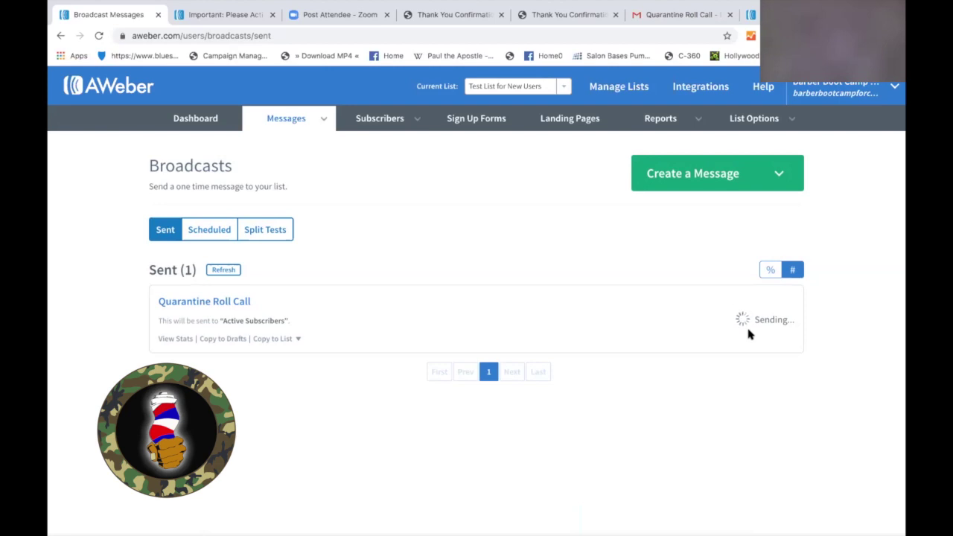
Switch to the Gmail inbox, open the newest Quarantine Roll Call message, expand its hidden content and review it down to the footer.
left_click(677, 14)
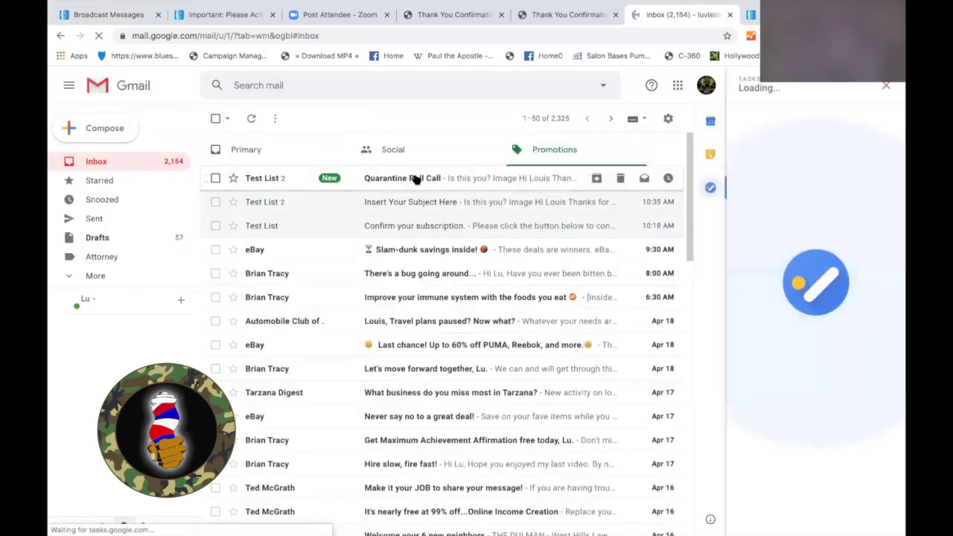
left_click(415, 179)
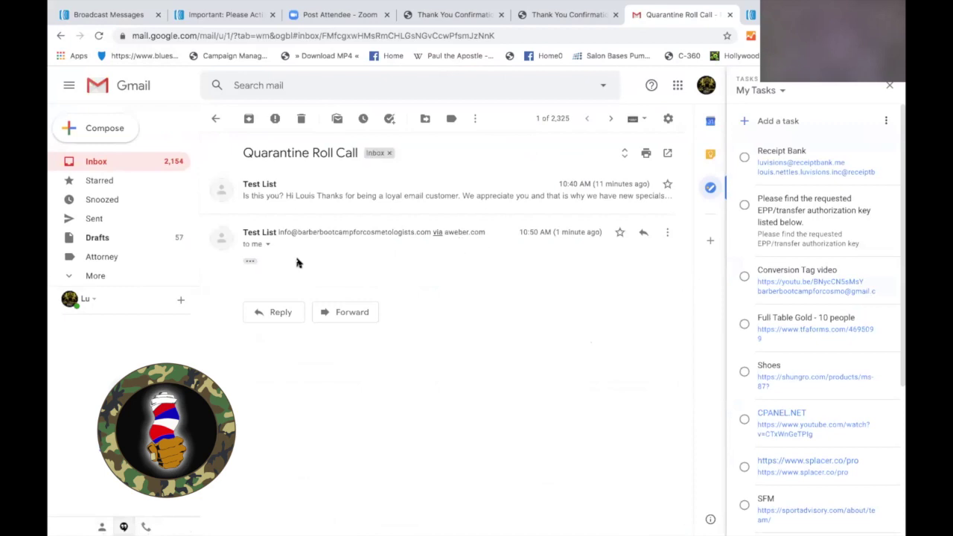
left_click(250, 261)
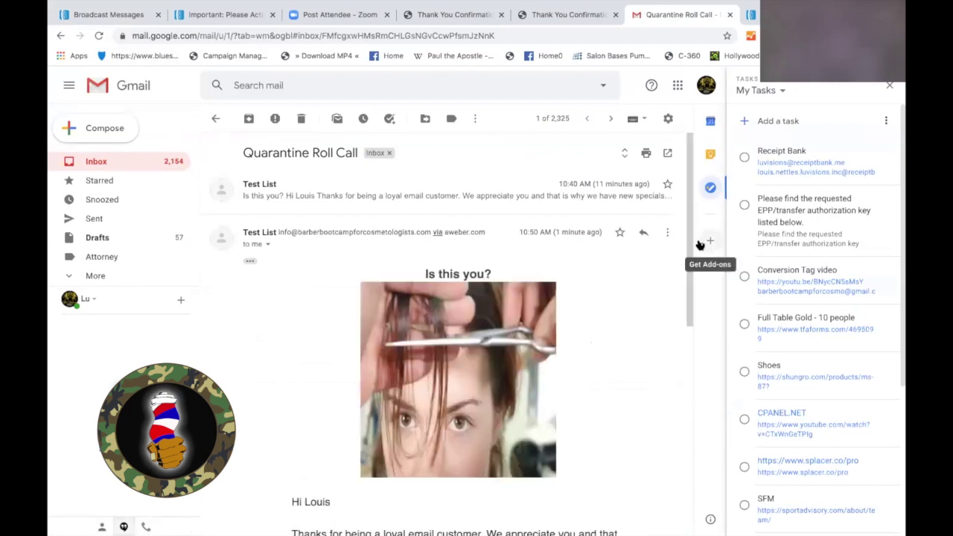
left_click_drag(689, 247, 674, 285)
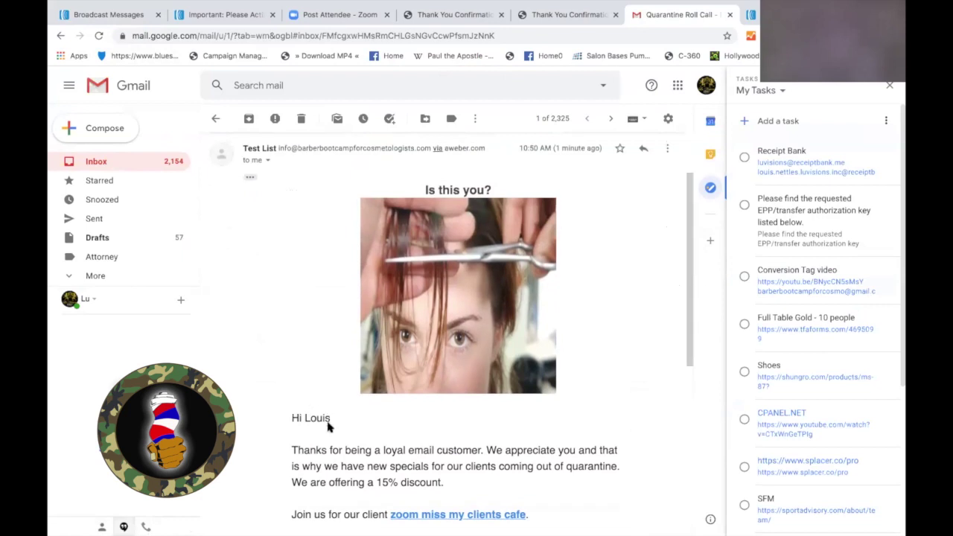
scroll(539, 237, "up", 1)
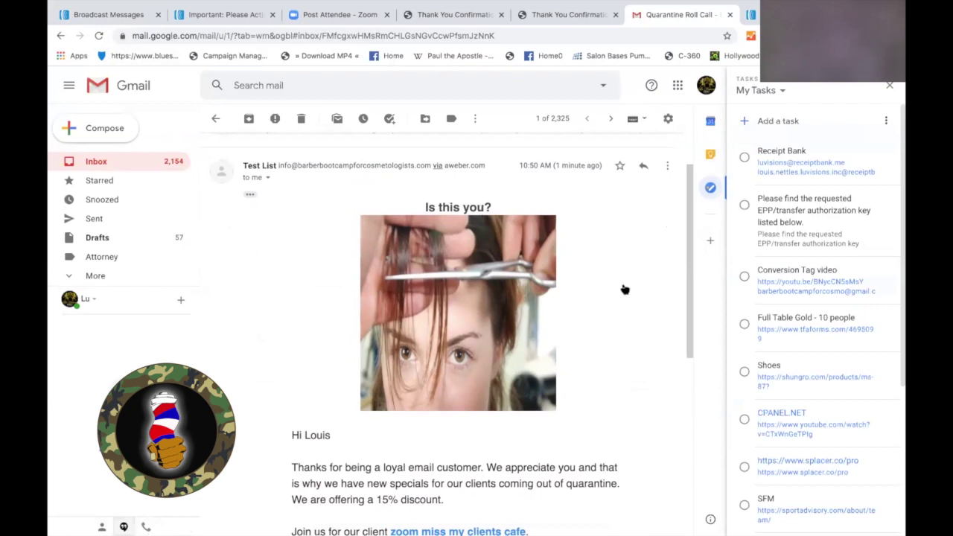
mouse_move(688, 215)
left_mouse_down()
mouse_move(688, 411)
mouse_move(674, 285)
mouse_move(670, 293)
mouse_move(679, 354)
mouse_move(678, 193)
mouse_move(680, 213)
left_mouse_up()
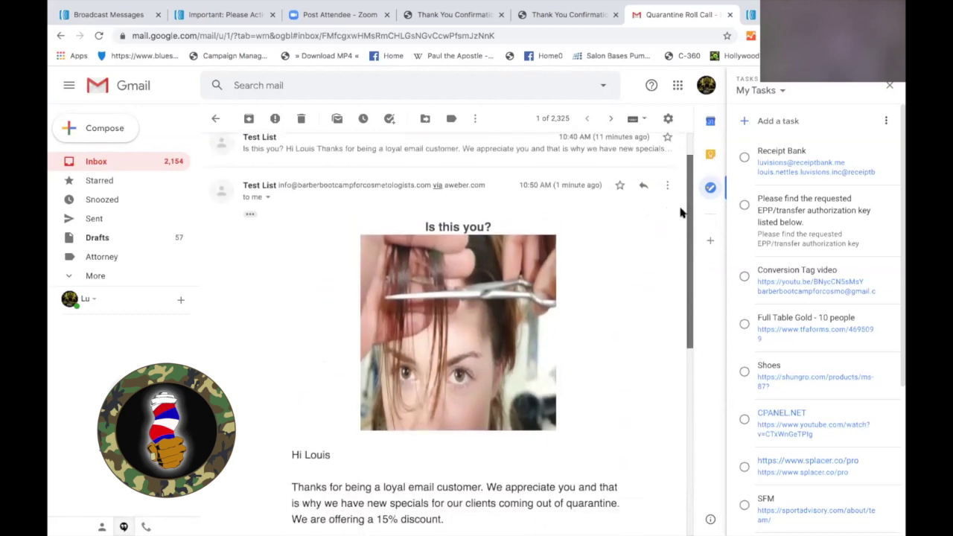
left_click_drag(680, 213, 684, 340)
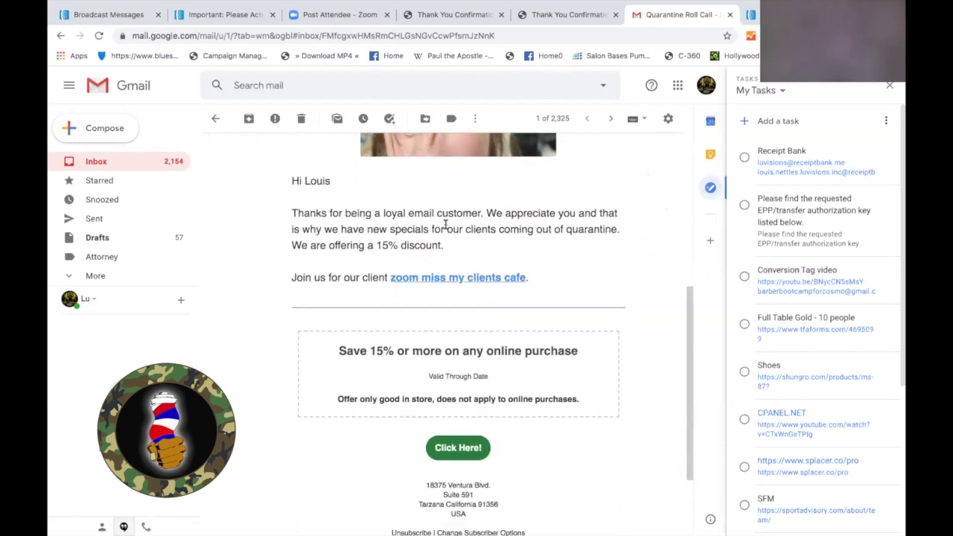
Follow the "zoom miss my clients cafe" link and send the resulting e-mail with the body "Sign up for the cafe".
left_click(444, 280)
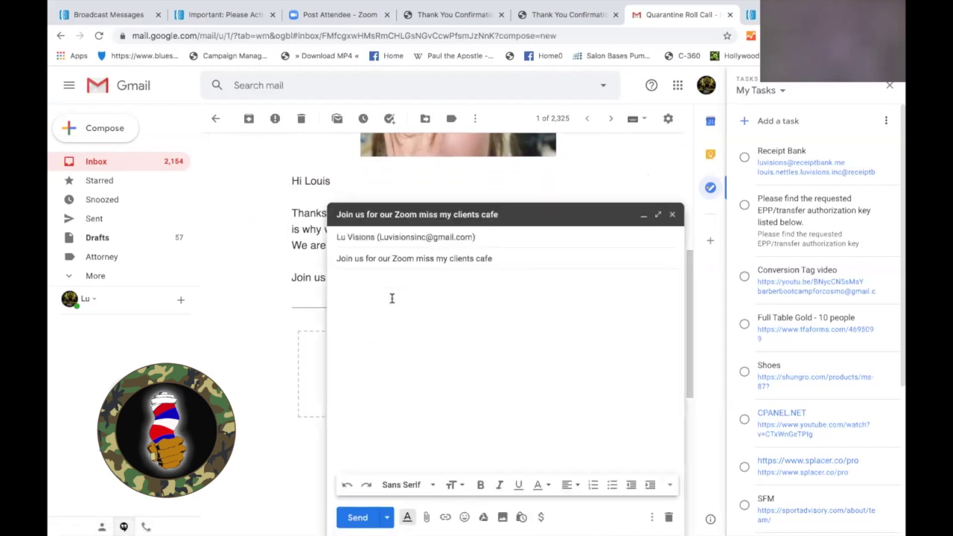
type("Sign up for the cafe")
left_click(359, 517)
mouse_move(200, 15)
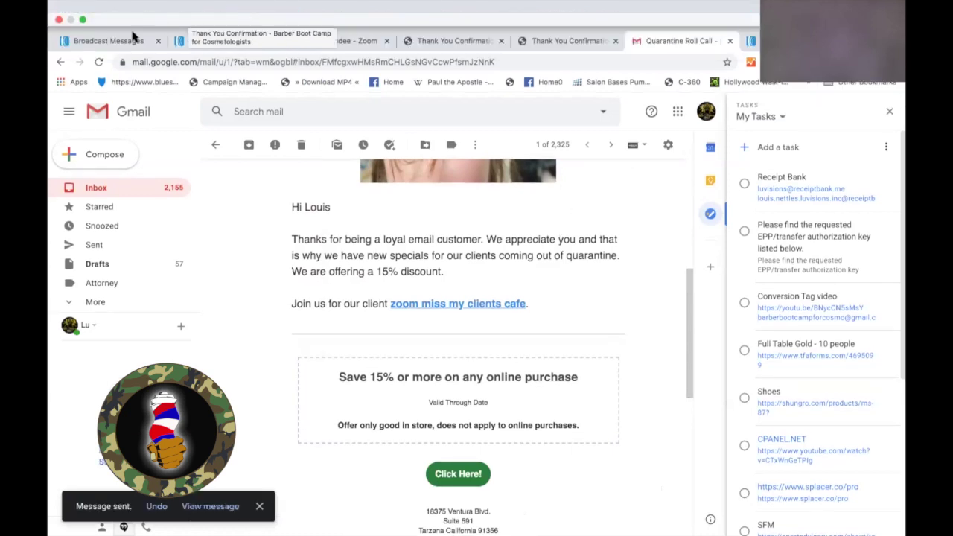
Open the received "Join us for our Zoom miss my clients cafe" message from the inbox, read it, and return to a reloaded inbox.
left_click(186, 159)
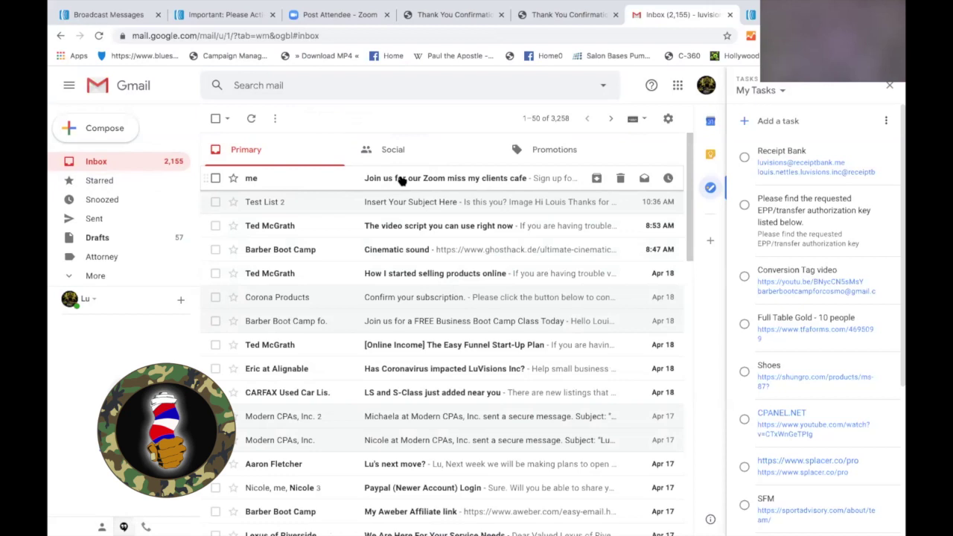
left_click(507, 177)
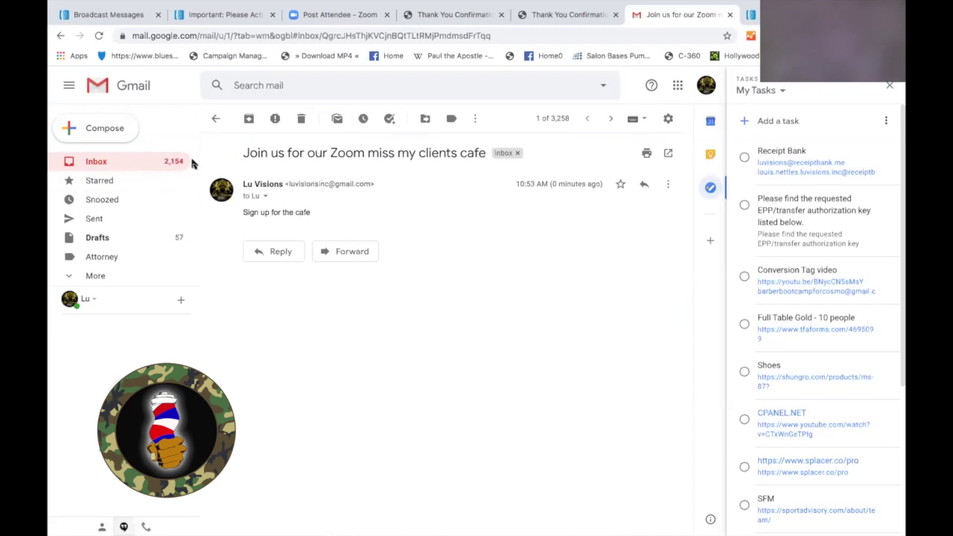
left_click(145, 164)
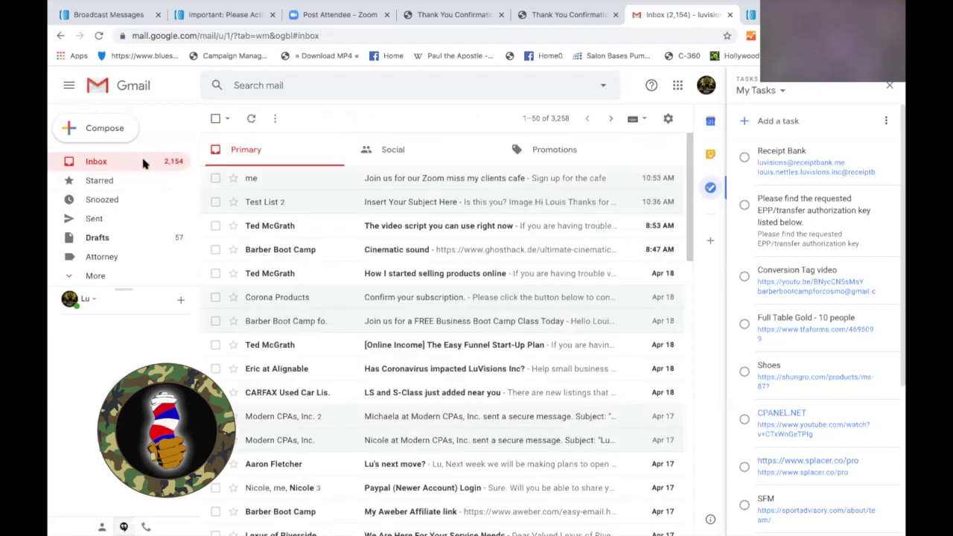
left_click(99, 37)
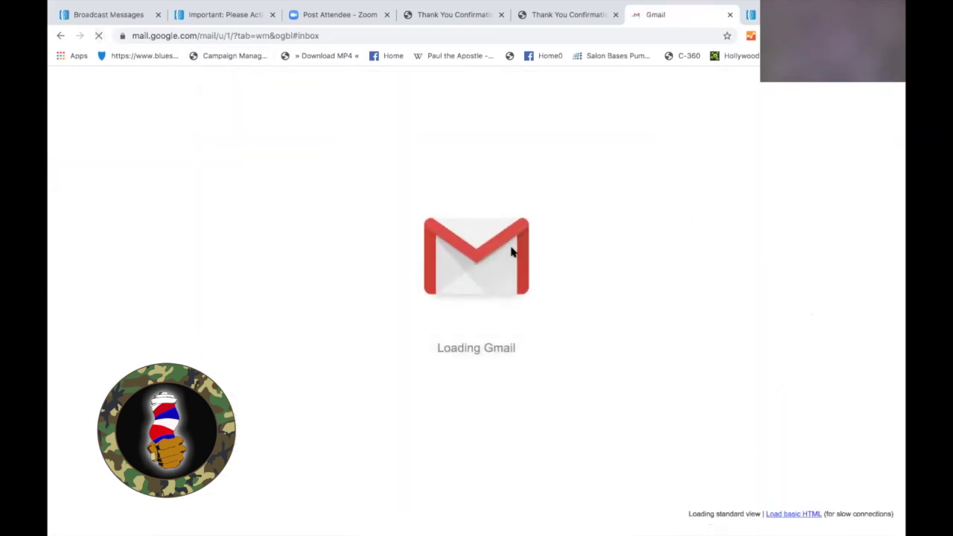
Switch to AWeber, open the Quarantine Roll Call broadcast's statistics from the account dashboard, and review its opens, automations and archive links.
left_click(119, 15)
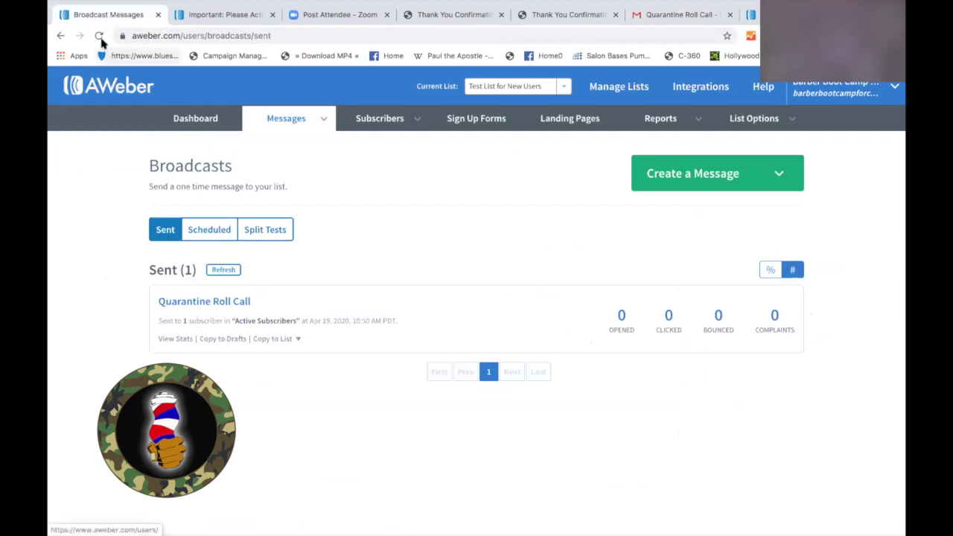
left_click(99, 35)
scroll(571, 414, "down", 5)
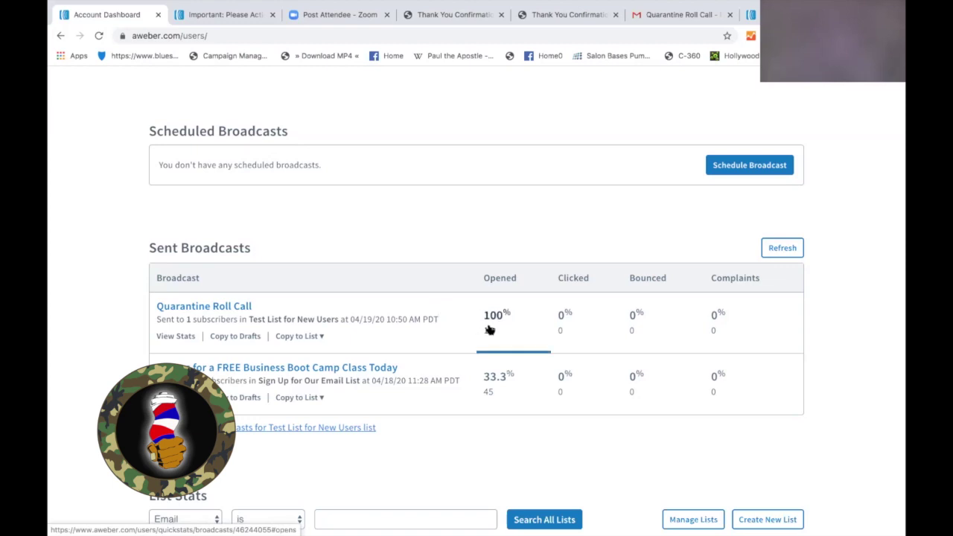
left_click(207, 306)
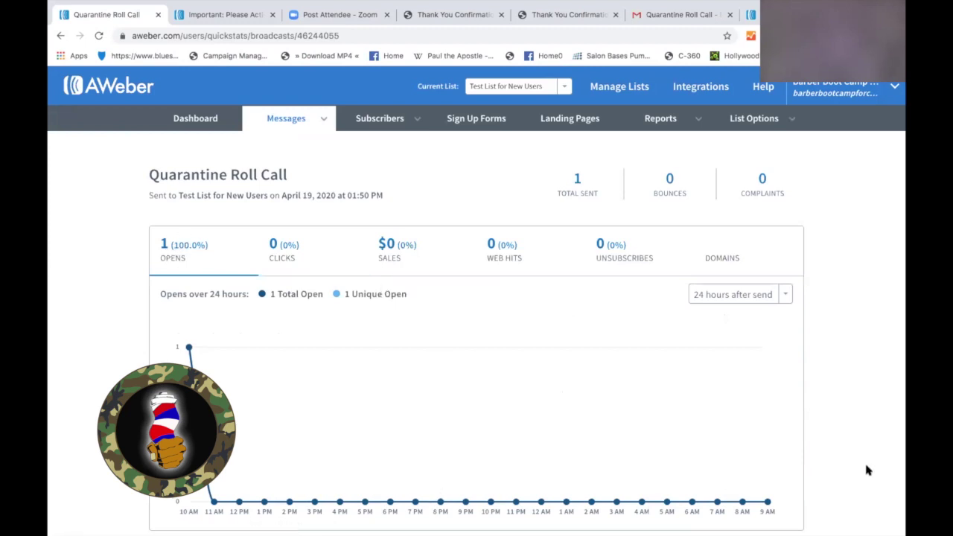
scroll(866, 465, "down", 3)
scroll(865, 469, "down", 2)
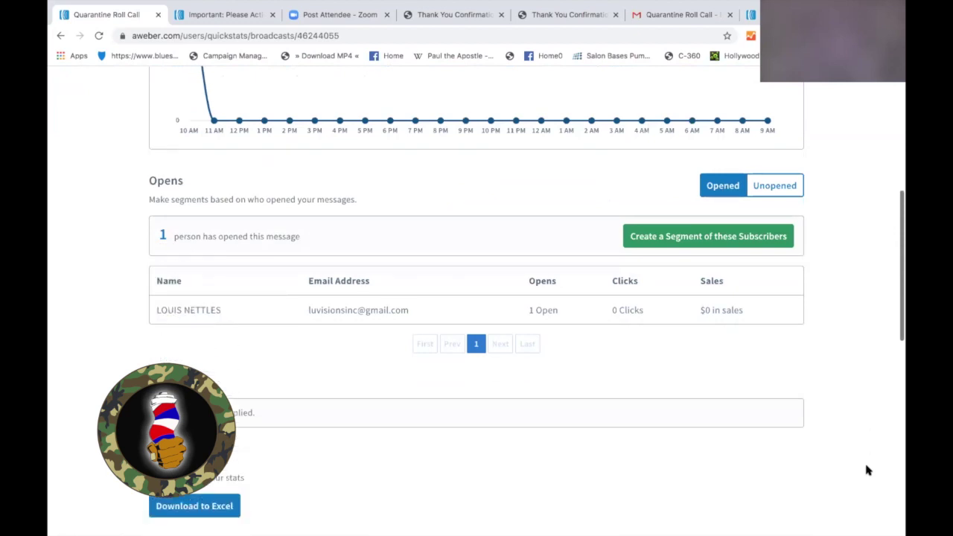
scroll(866, 470, "down", 2)
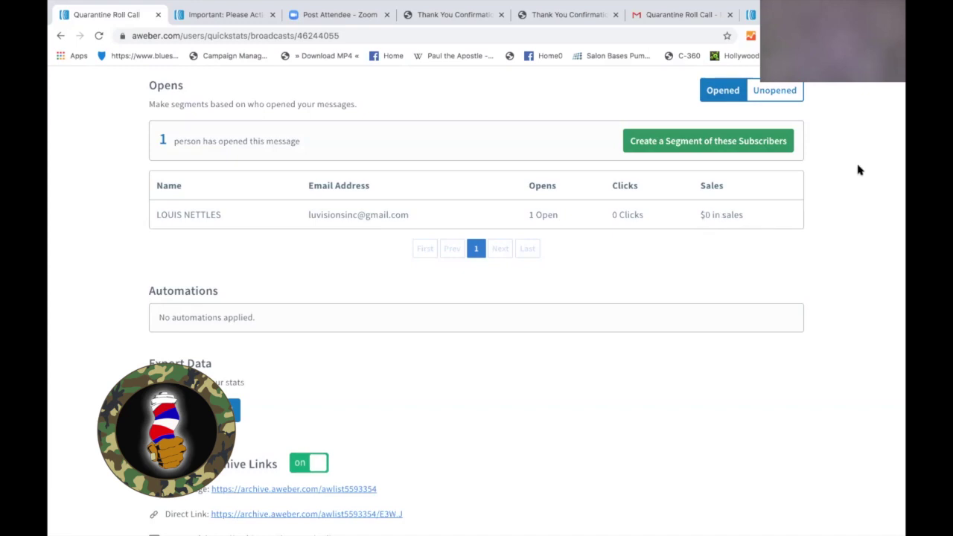
scroll(858, 170, "up", 10)
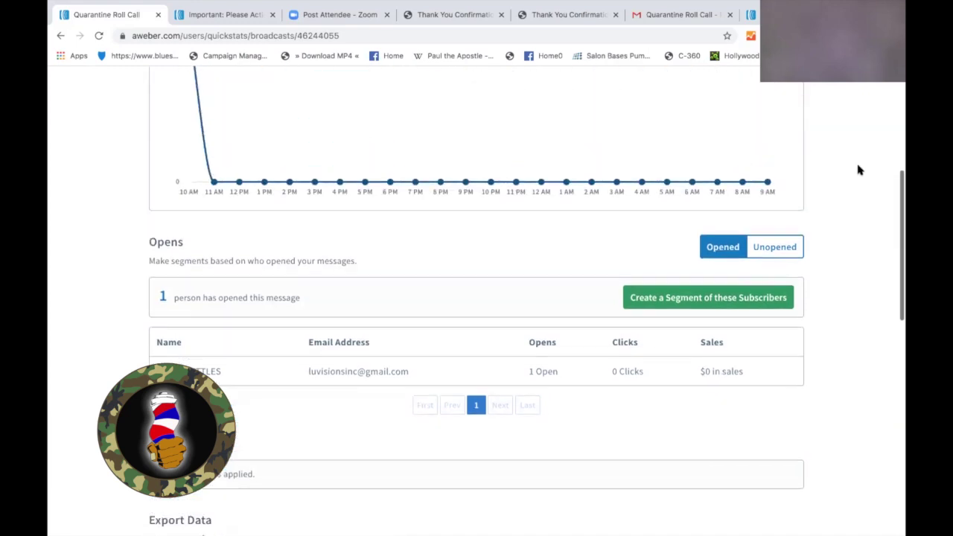
scroll(857, 170, "up", 1)
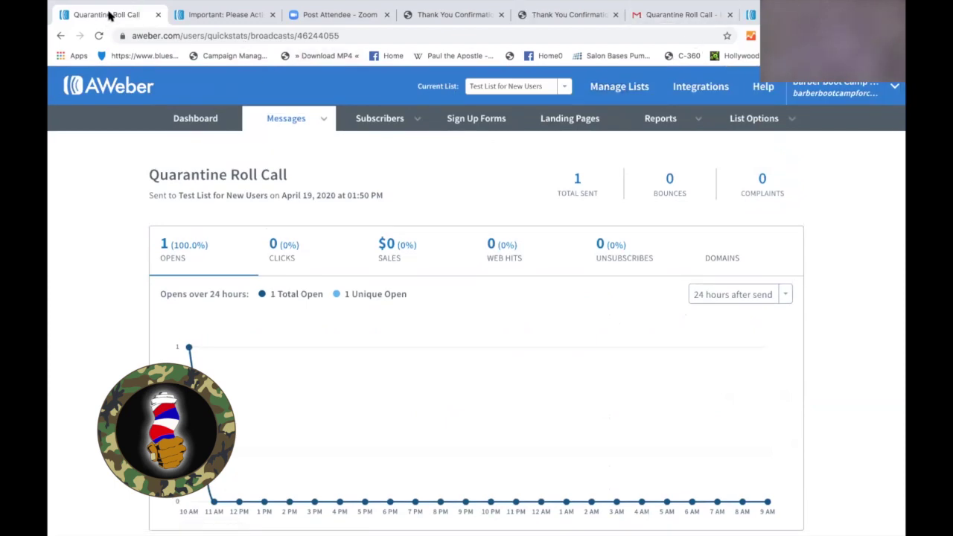
Close the subscription activation page and return to the AWeber account dashboard.
left_click(198, 15)
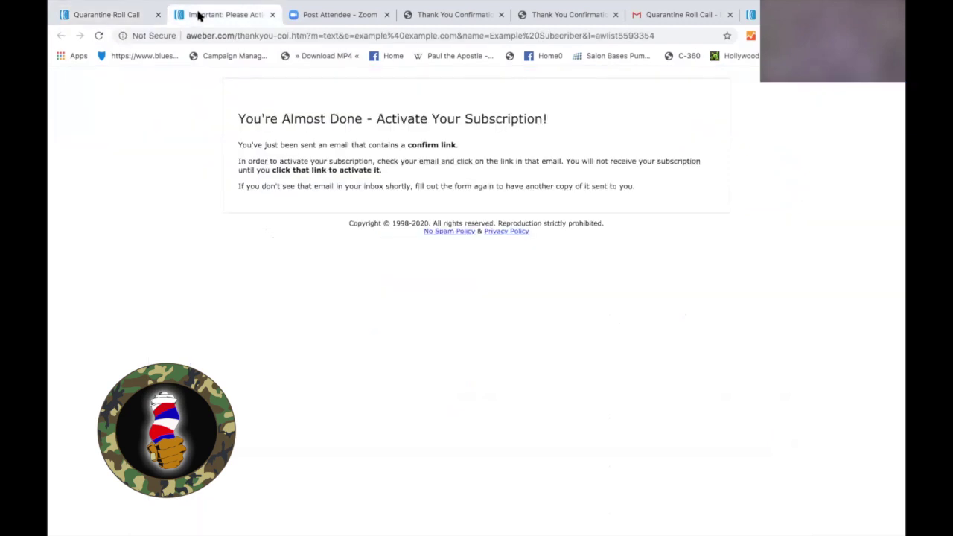
left_click(271, 15)
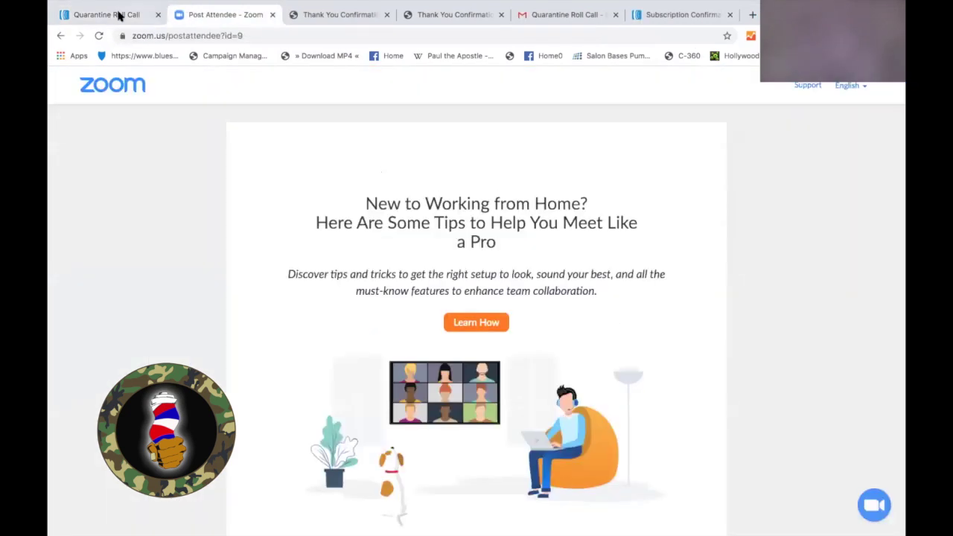
left_click(112, 15)
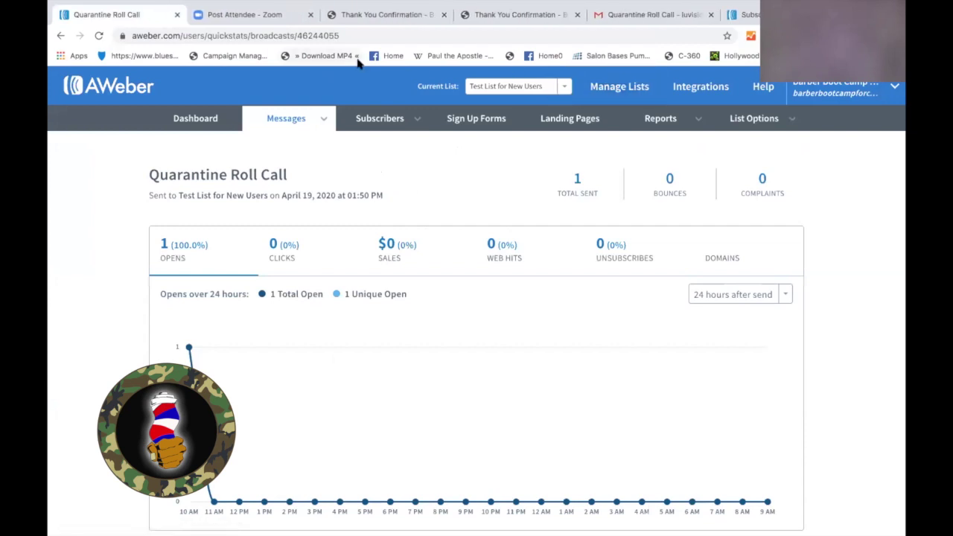
left_click(202, 117)
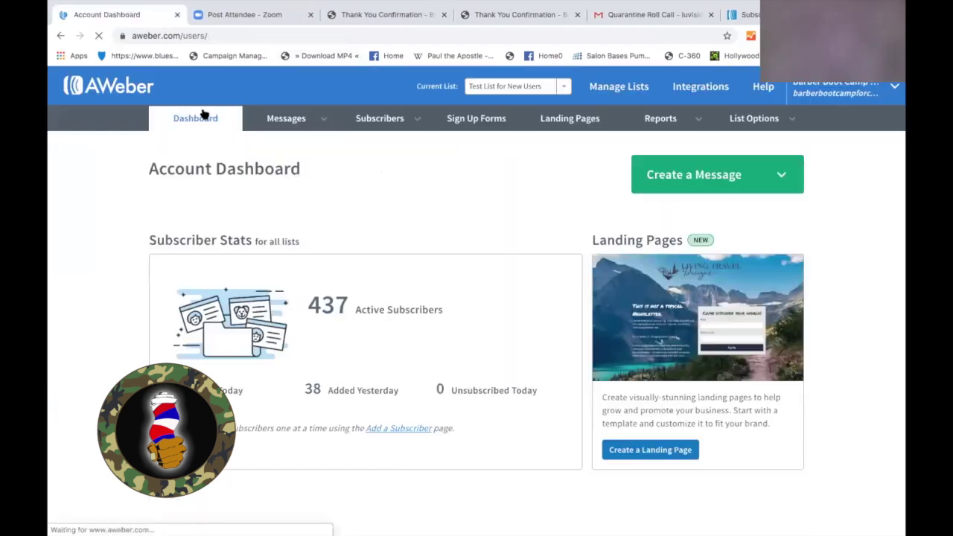